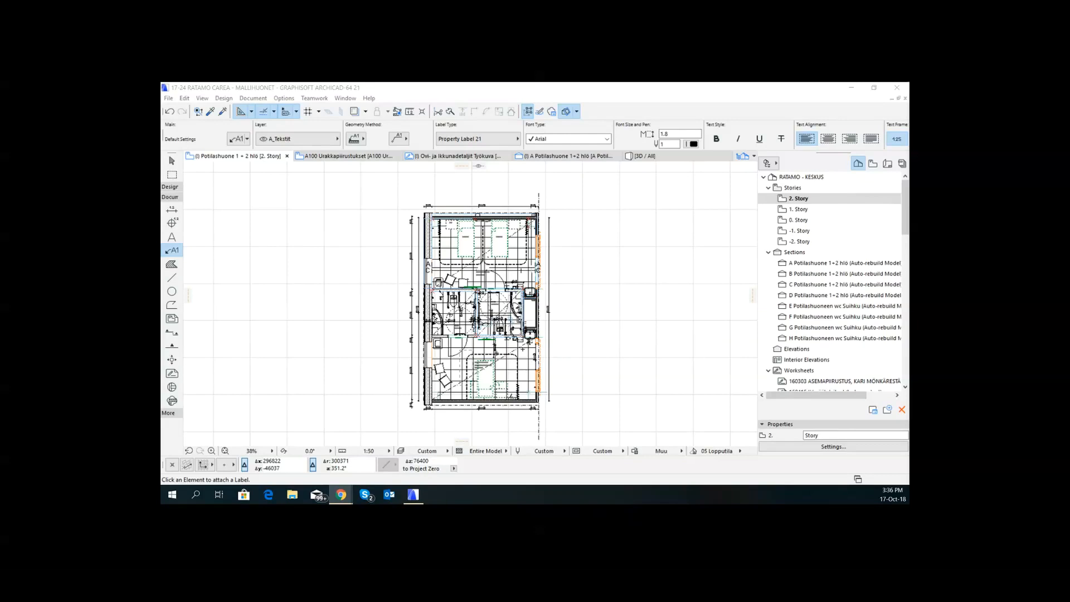
# - Examine the patient room floor plan up close, then view the rooms in the 3D perspective
pyautogui.click(519, 278)
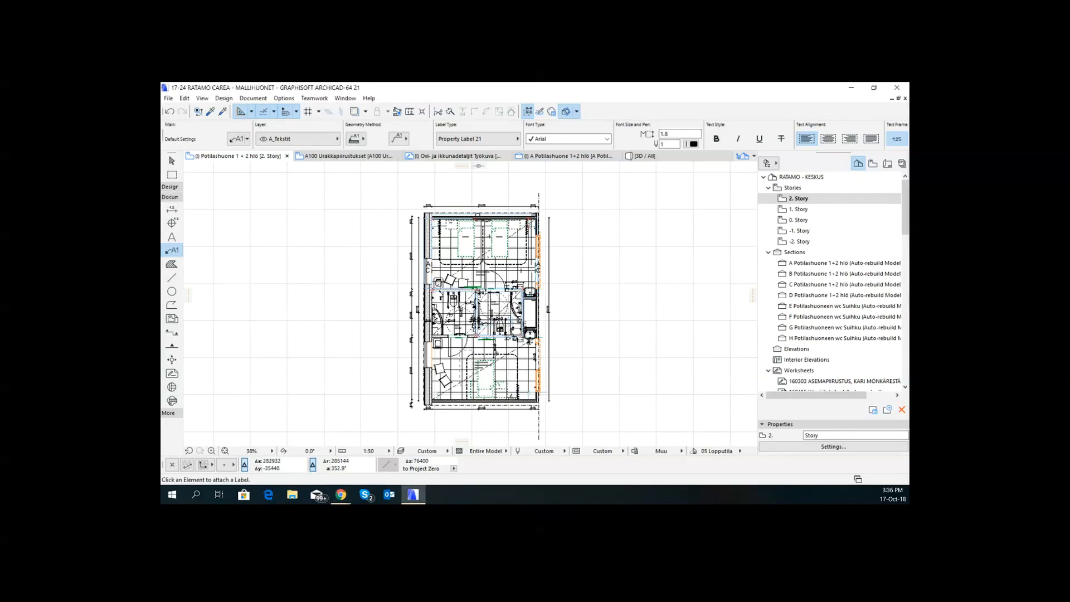
pyautogui.scroll(3, 493, 217)
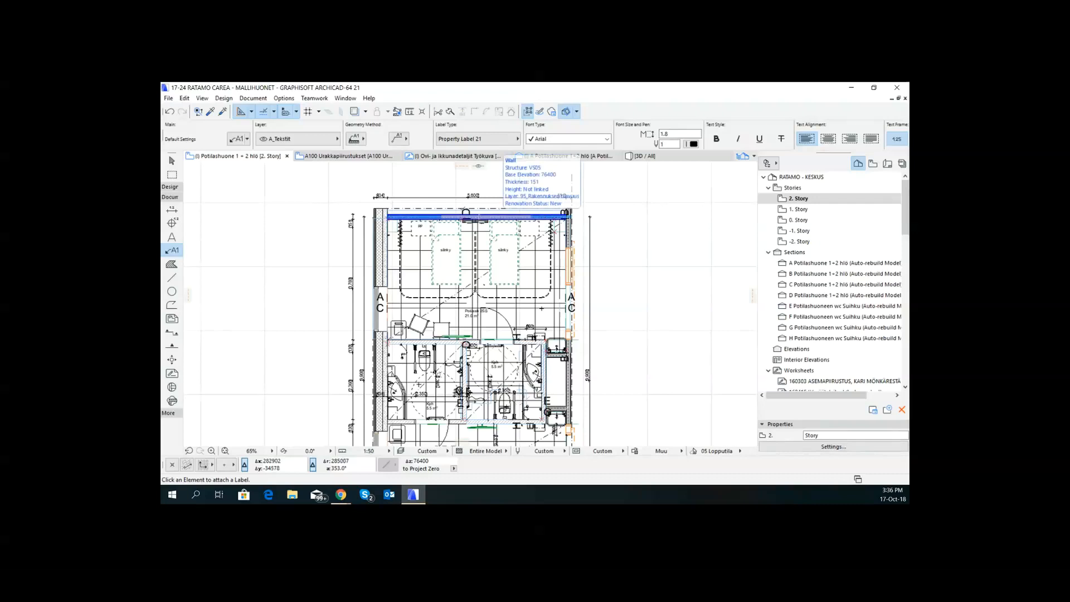
pyautogui.scroll(3, 549, 235)
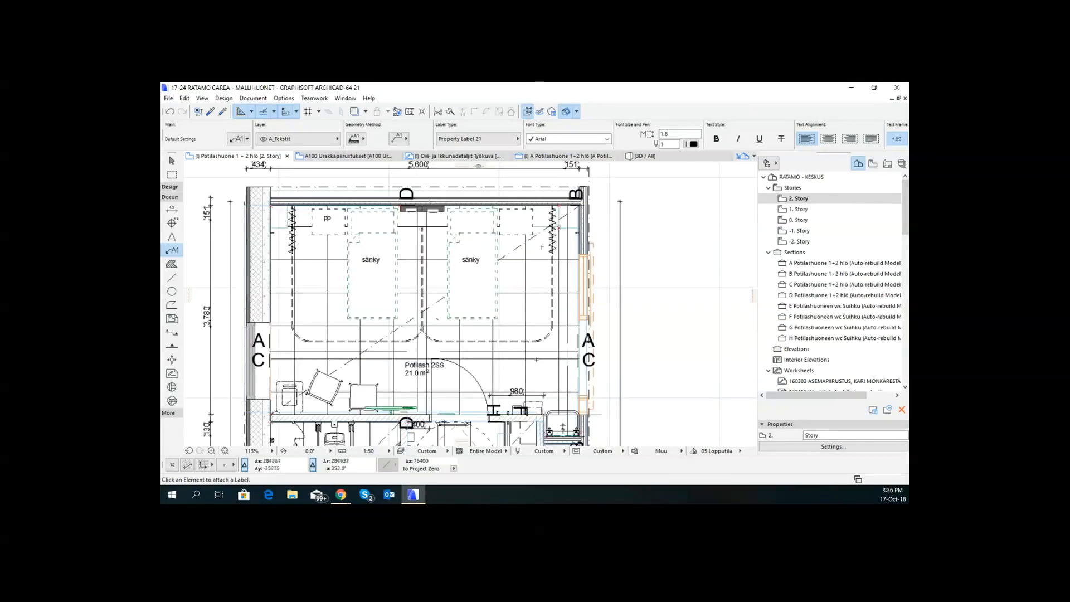
pyautogui.scroll(-2, 539, 244)
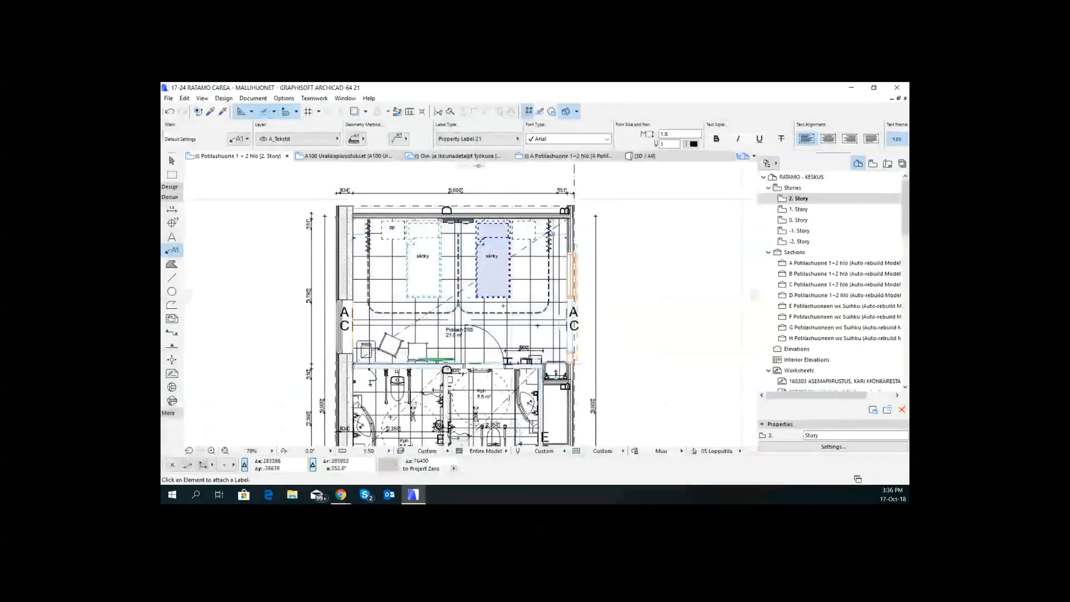
pyautogui.scroll(-2, 530, 289)
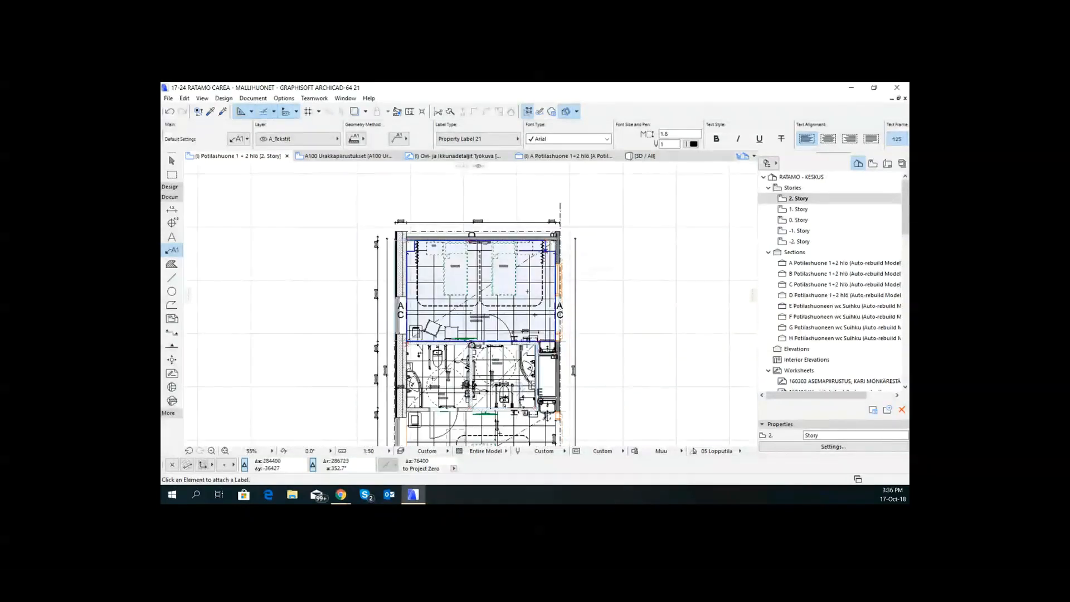
pyautogui.press('F3')
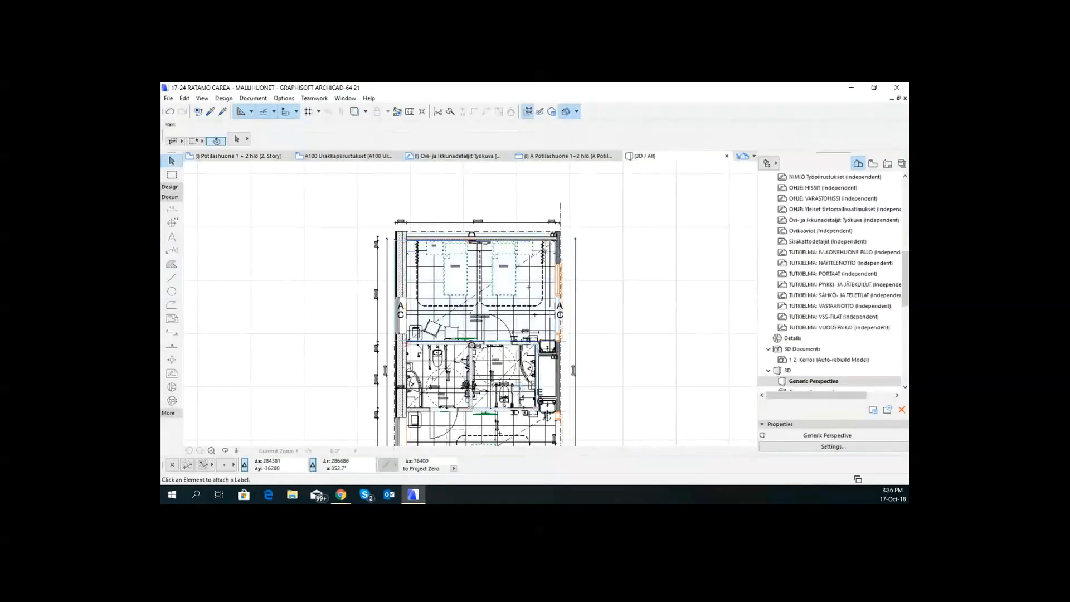
pyautogui.keyDown('shift'); pyautogui.moveTo(400, 308); pyautogui.dragTo(504, 312, button='middle'); pyautogui.keyUp('shift')
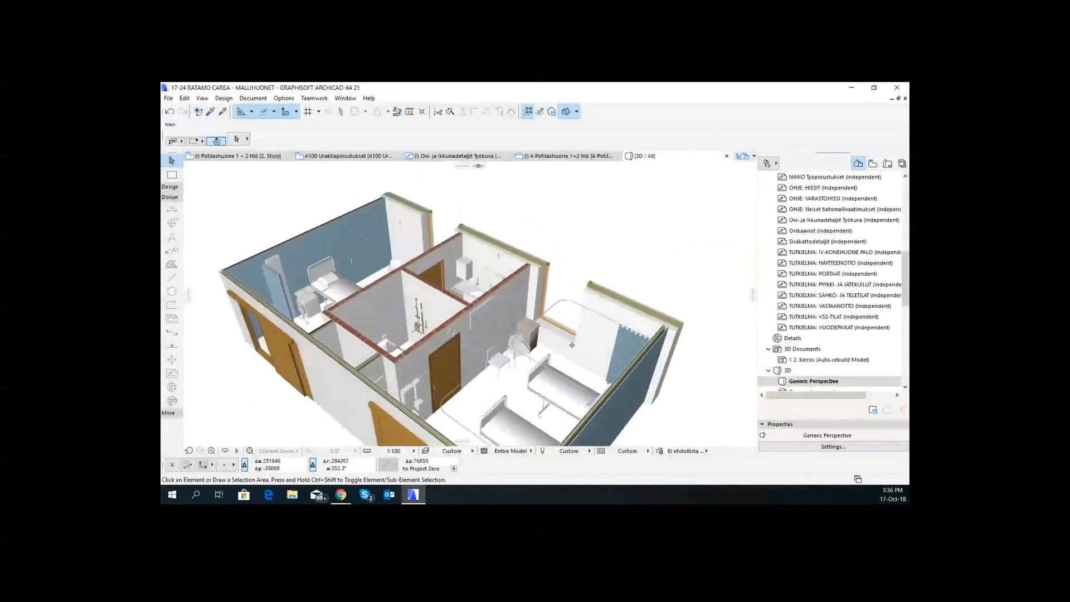
# - Return to the floor plan and open the saved section views A and B Potilashuone 1+2 hlö in turn
pyautogui.click(251, 158)
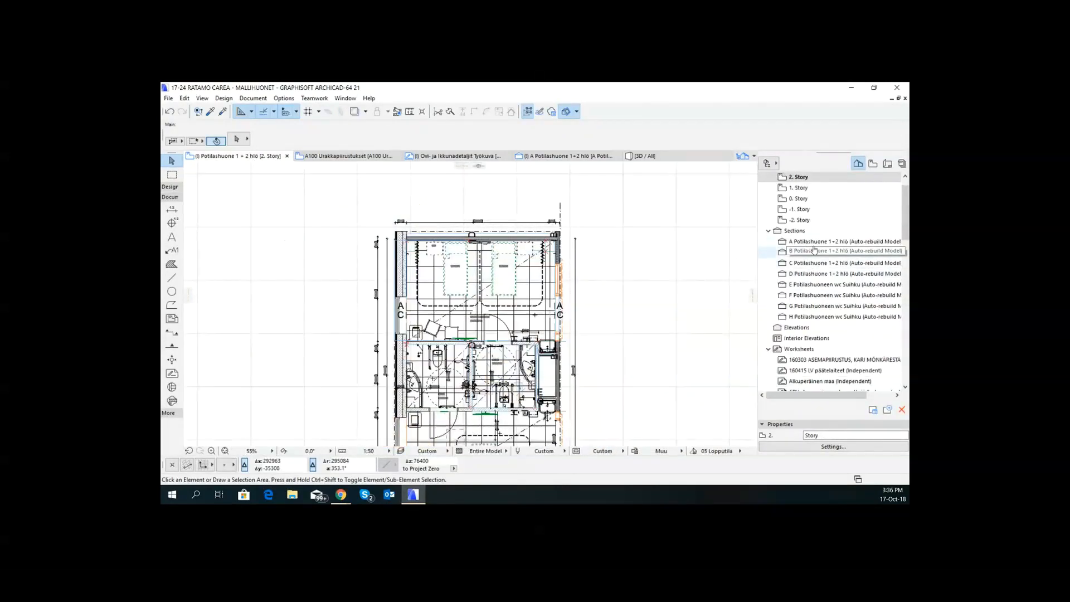
pyautogui.click(874, 163)
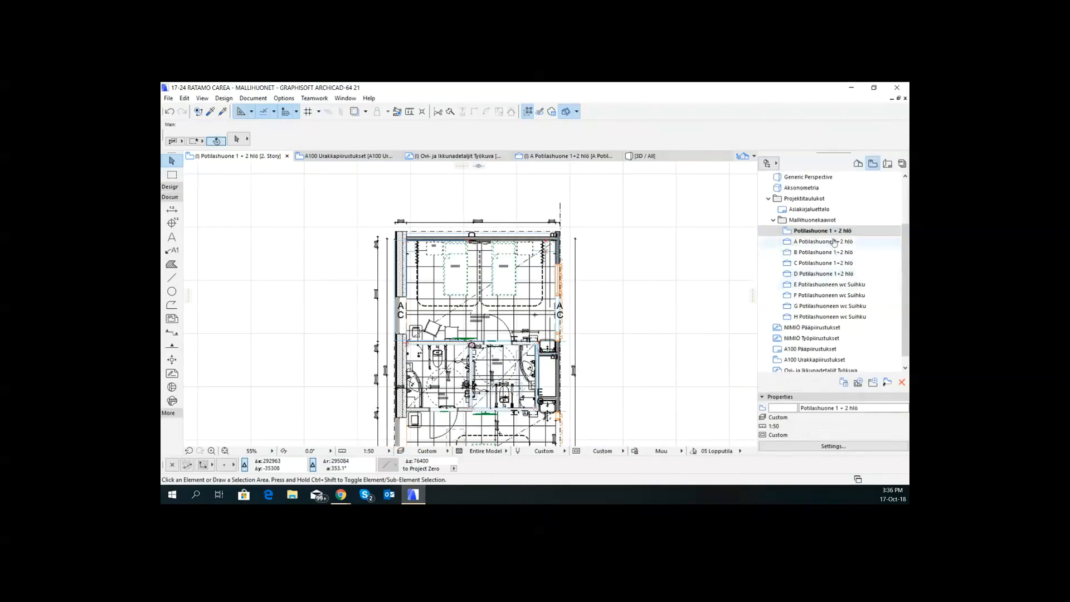
pyautogui.doubleClick(823, 241)
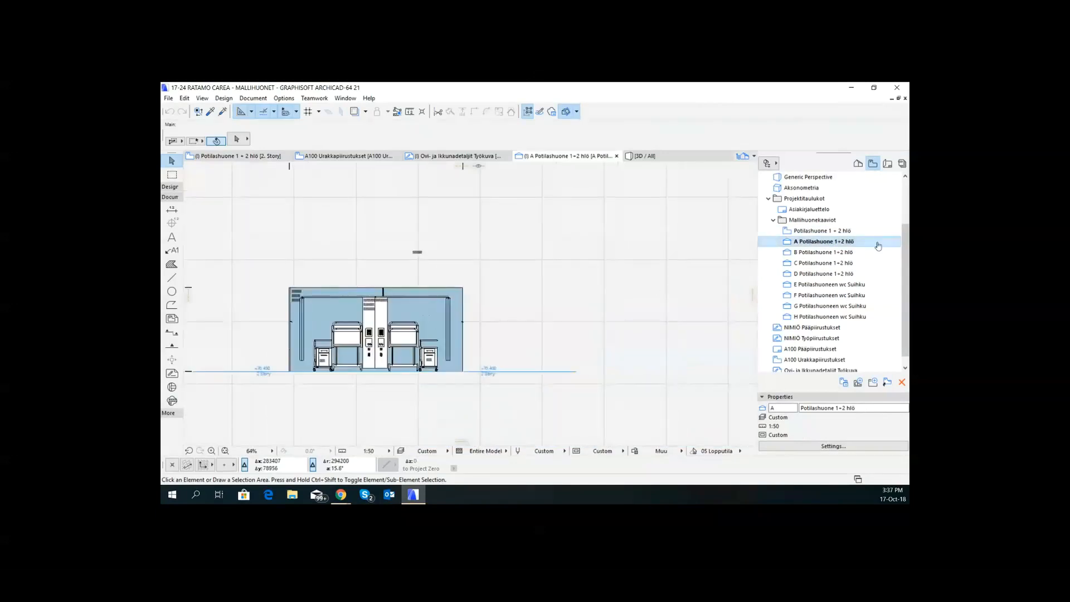
pyautogui.doubleClick(841, 253)
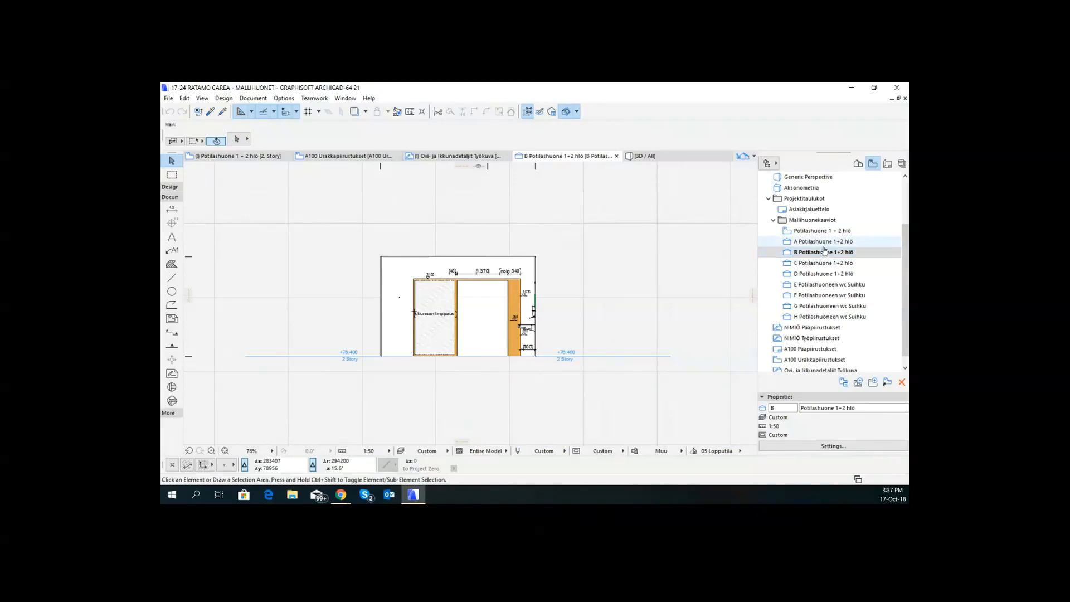
pyautogui.scroll(3, 471, 306)
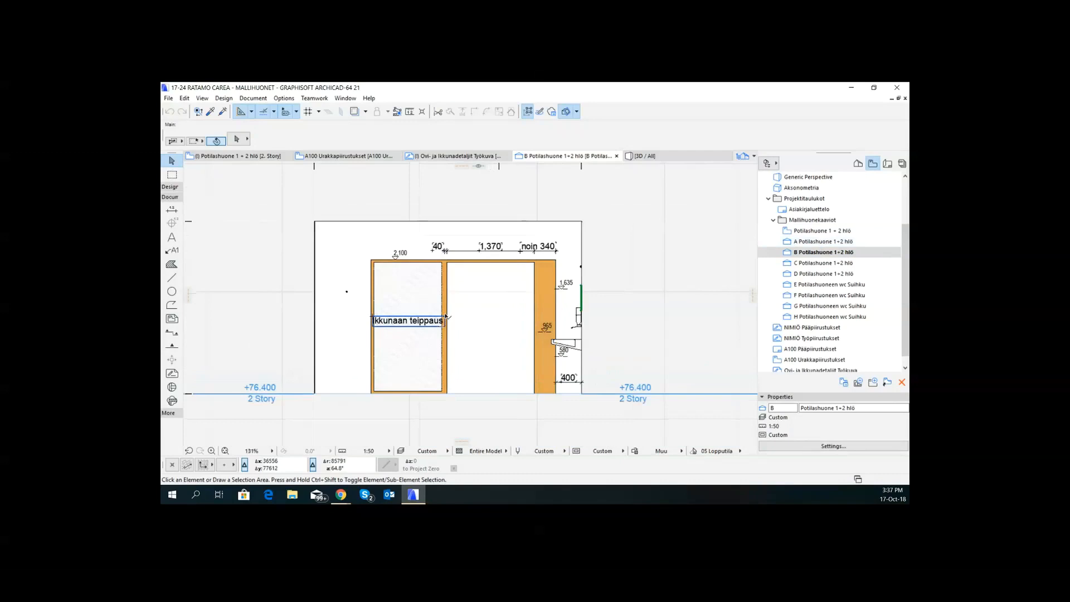
# - Inspect the "Ikkunaan teippaus" text and the fill behind it in section B, then deselect them
pyautogui.click(445, 318)
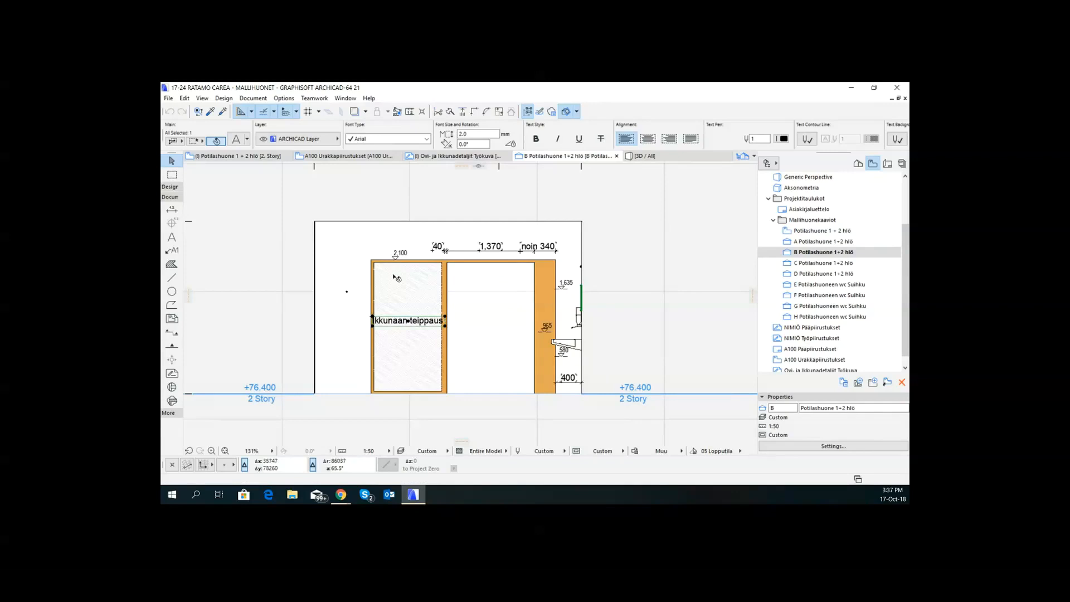
pyautogui.click(401, 293)
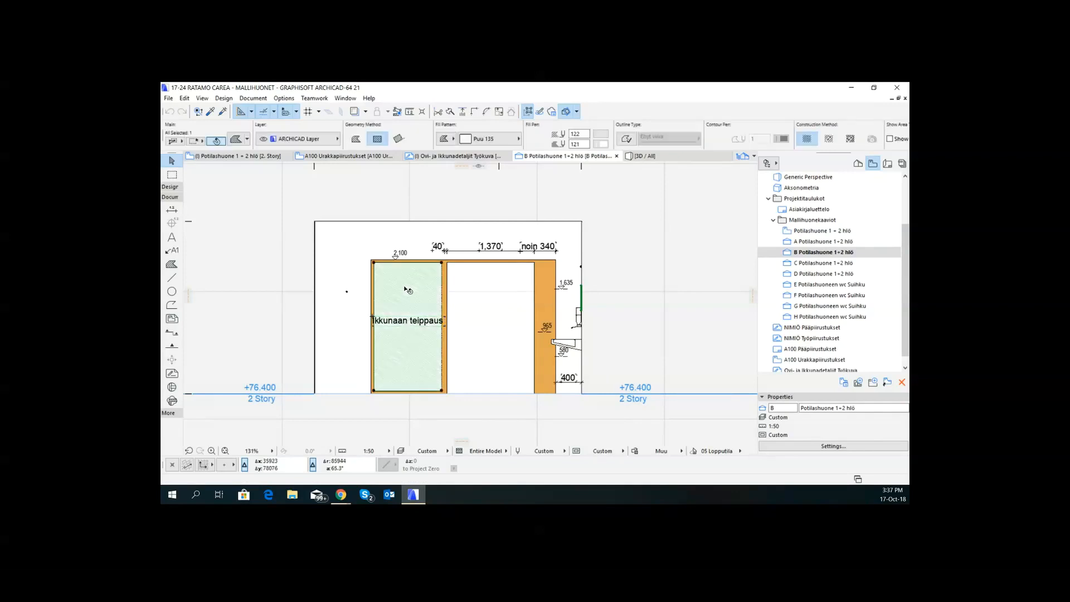
pyautogui.click(444, 320)
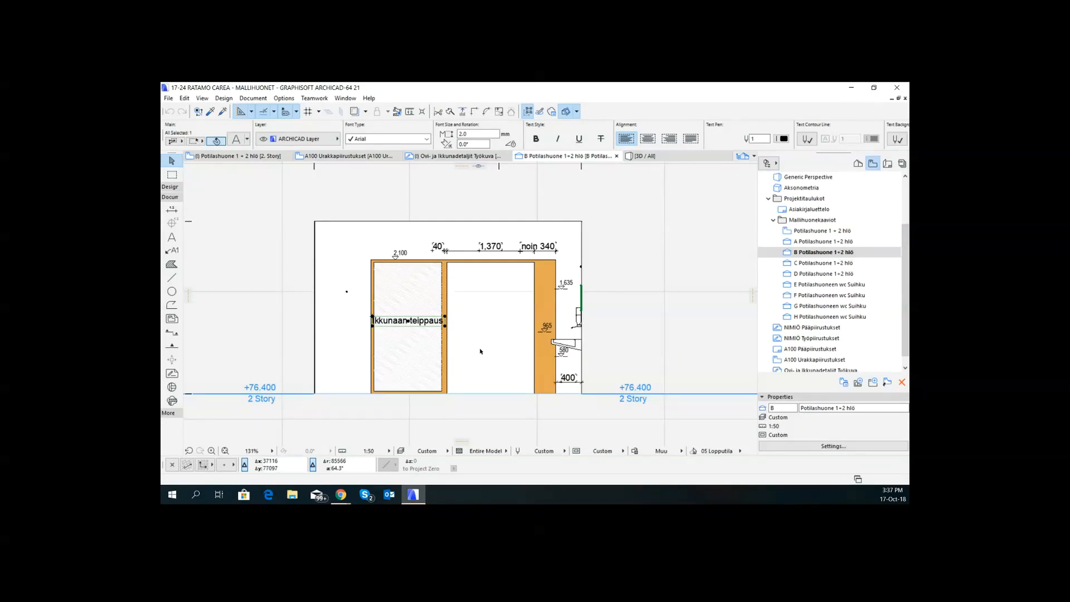
pyautogui.click(463, 309)
pyautogui.click(439, 323)
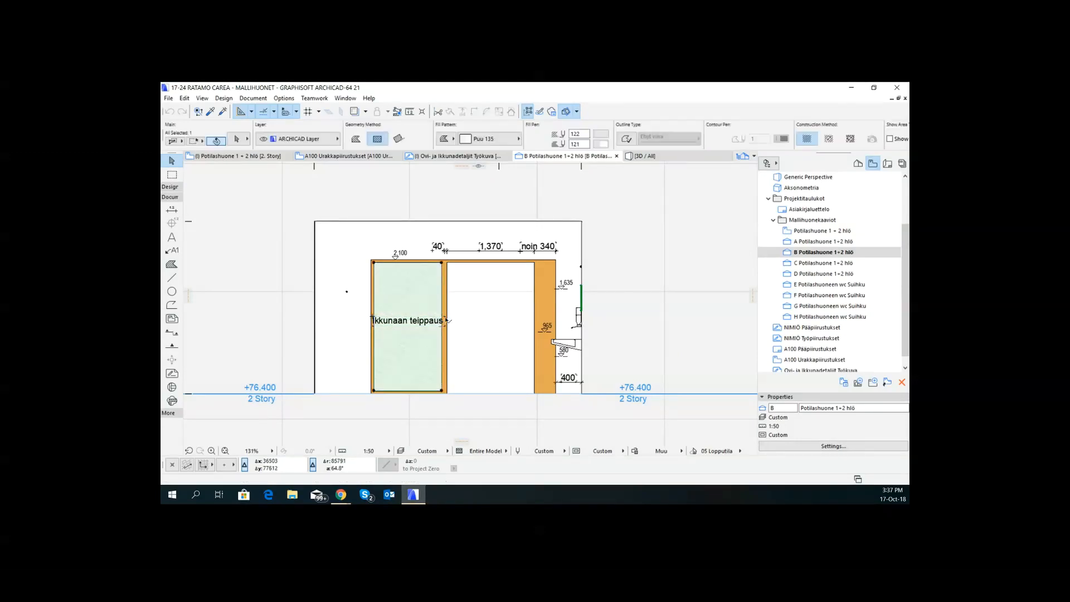
pyautogui.click(454, 317)
pyautogui.click(446, 317)
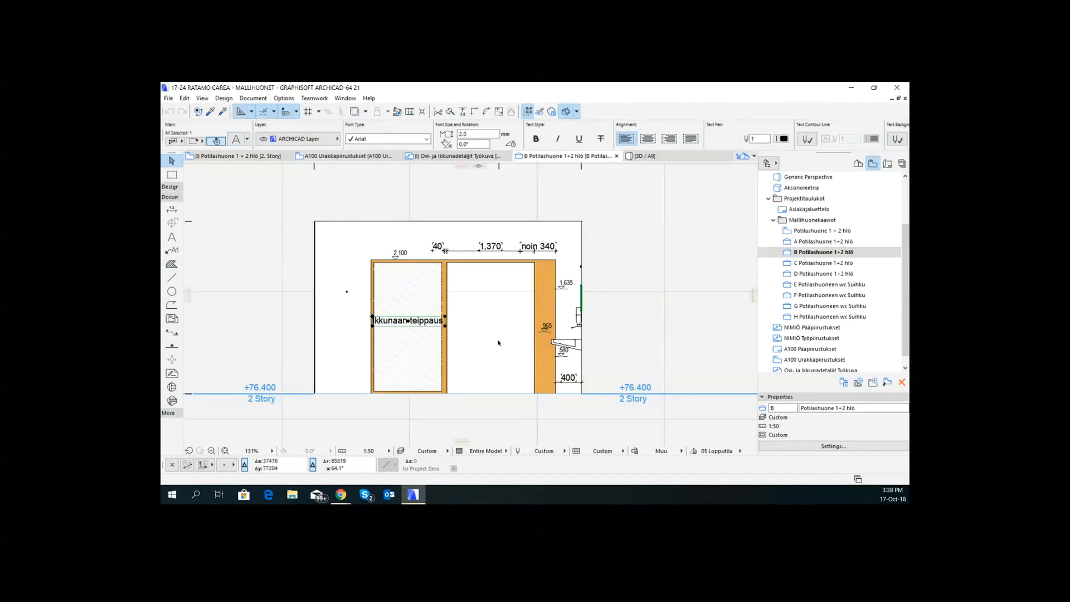
pyautogui.click(465, 302)
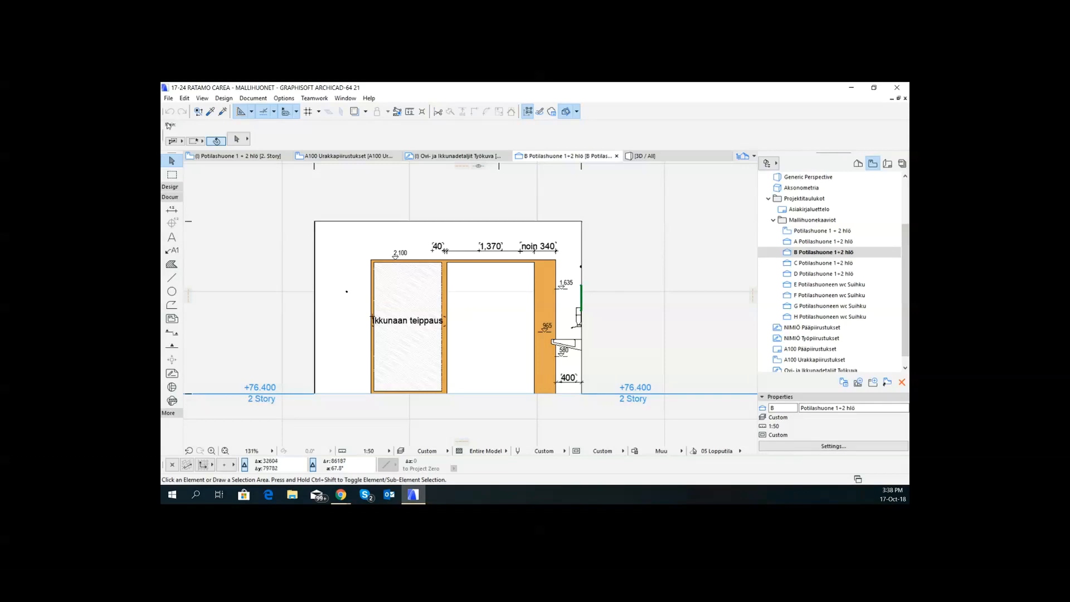
# - Open the Property Manager and check the options for creating a new property or group, without creating one
pyautogui.click(264, 99)
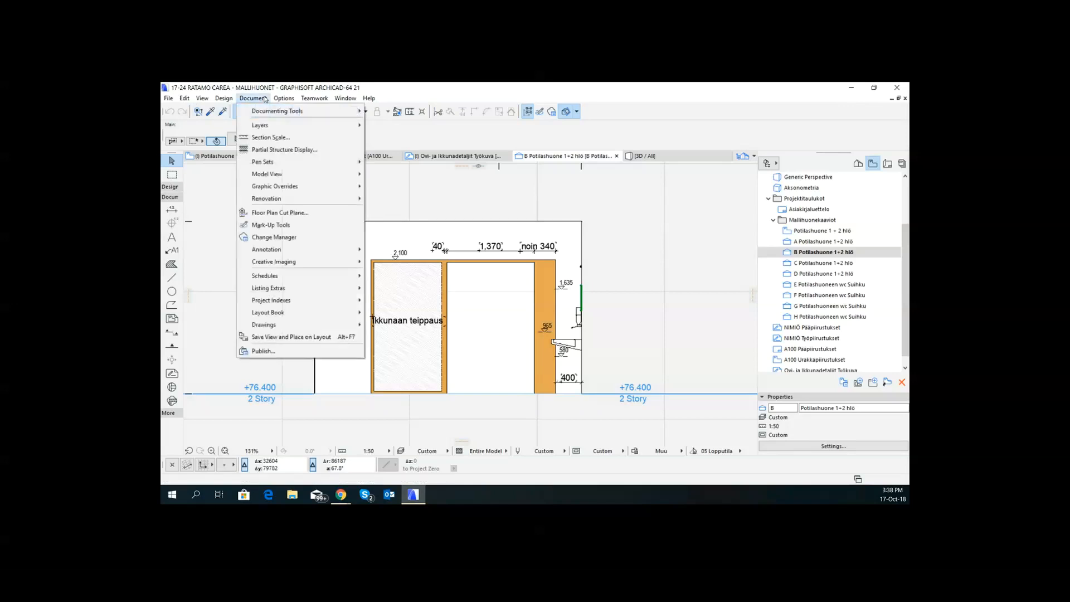
pyautogui.moveTo(287, 100)
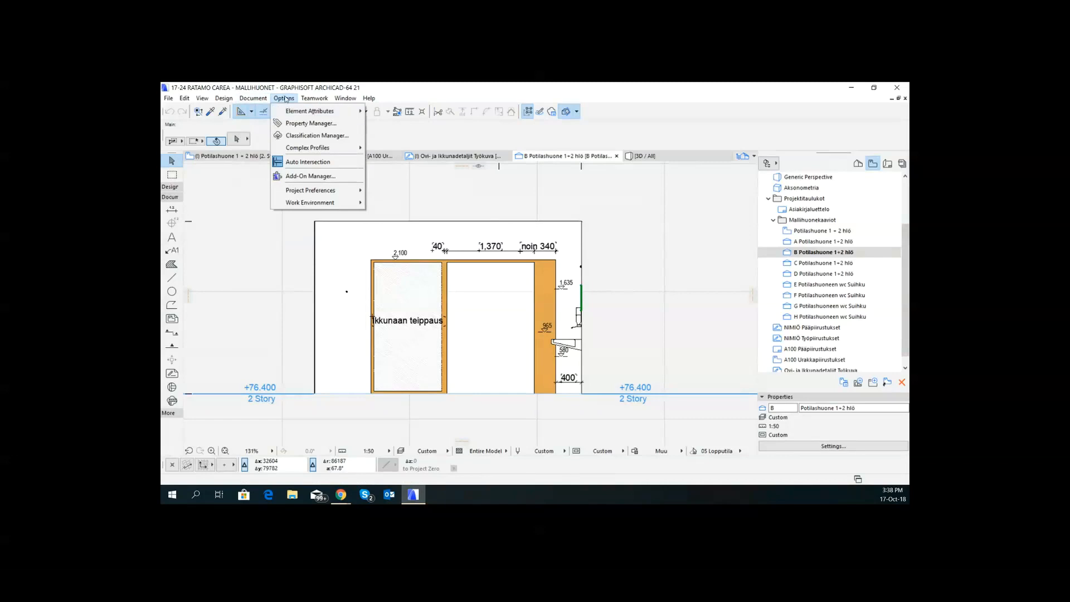
pyautogui.click(310, 124)
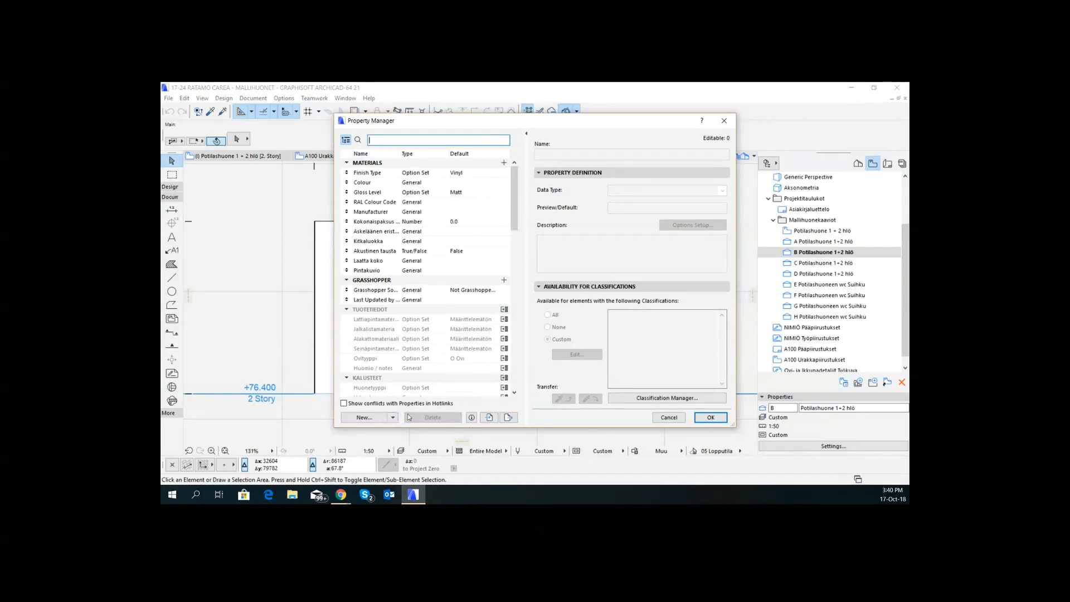
pyautogui.click(364, 417)
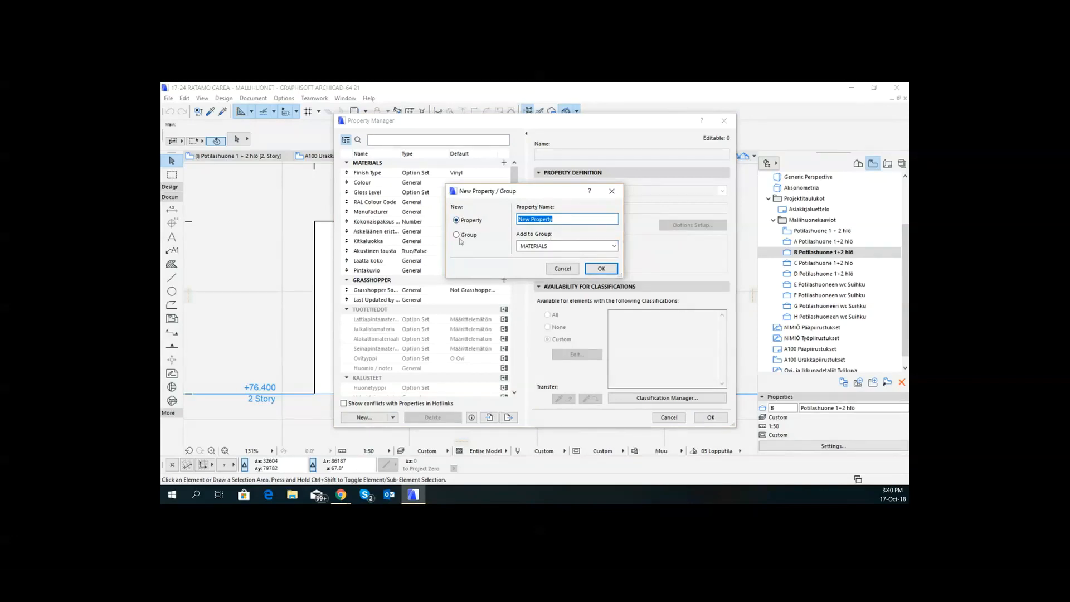
pyautogui.click(568, 269)
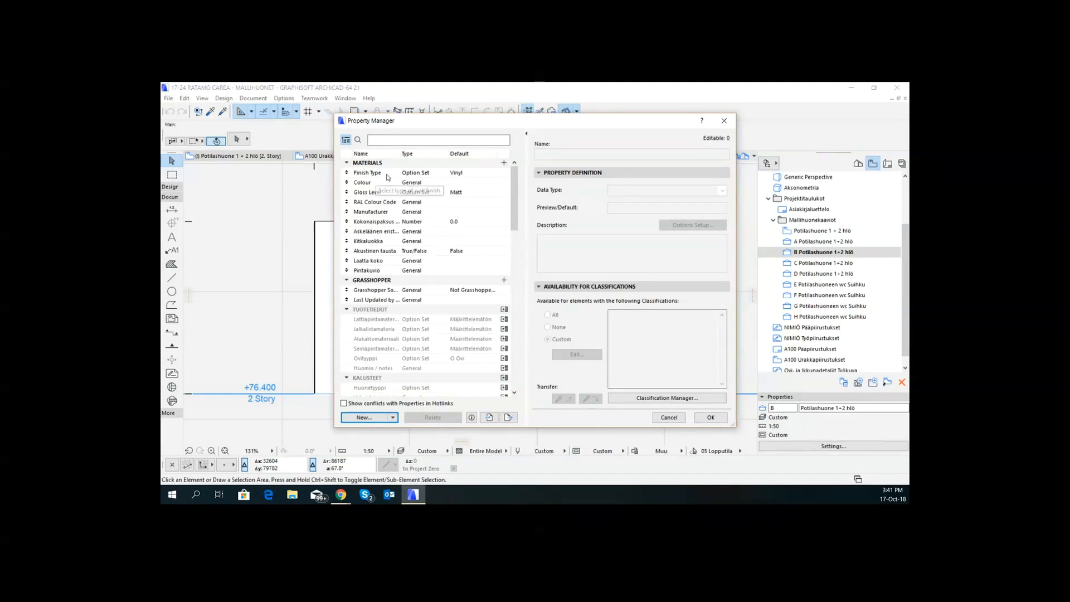
# - Delete the properties from Kokonaispaksus (mm) through Pintakuvio in the MATERIALS group
pyautogui.click(370, 221)
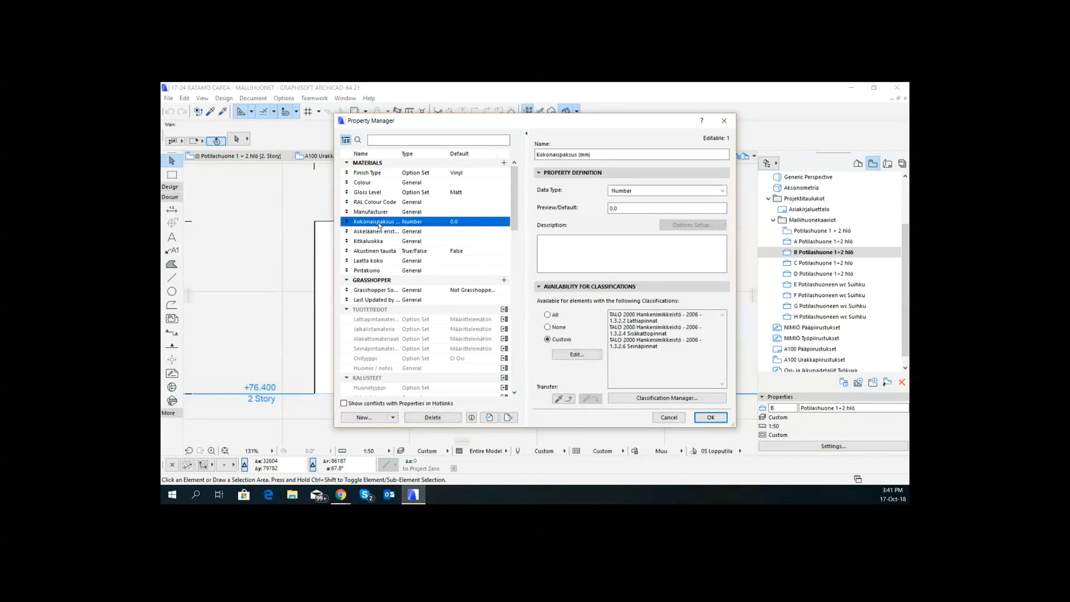
pyautogui.keyDown('shift'); pyautogui.click(365, 270); pyautogui.keyUp('shift')
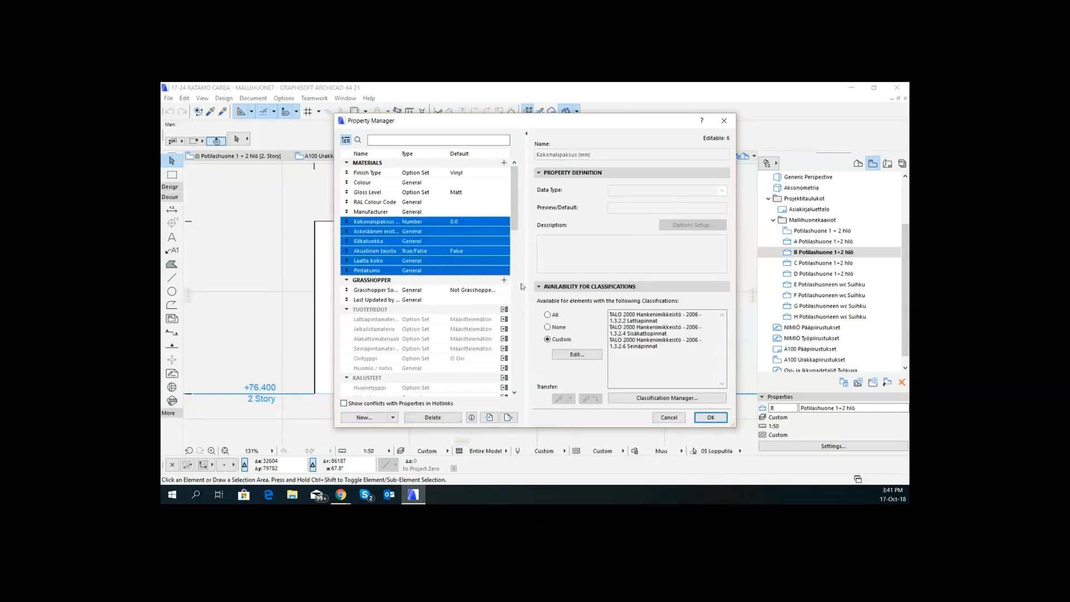
pyautogui.click(433, 418)
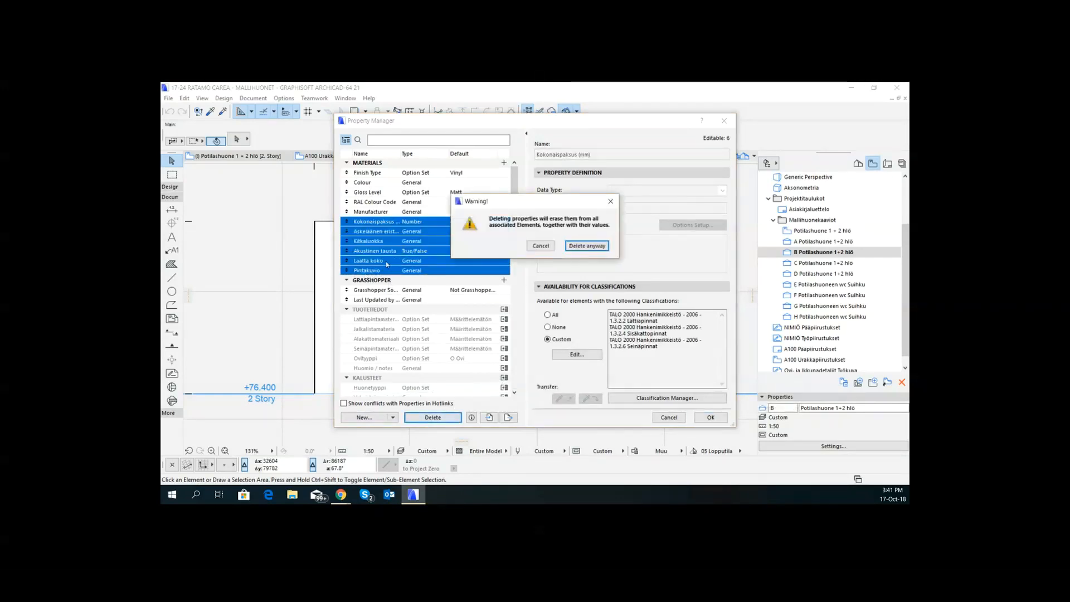
pyautogui.click(579, 248)
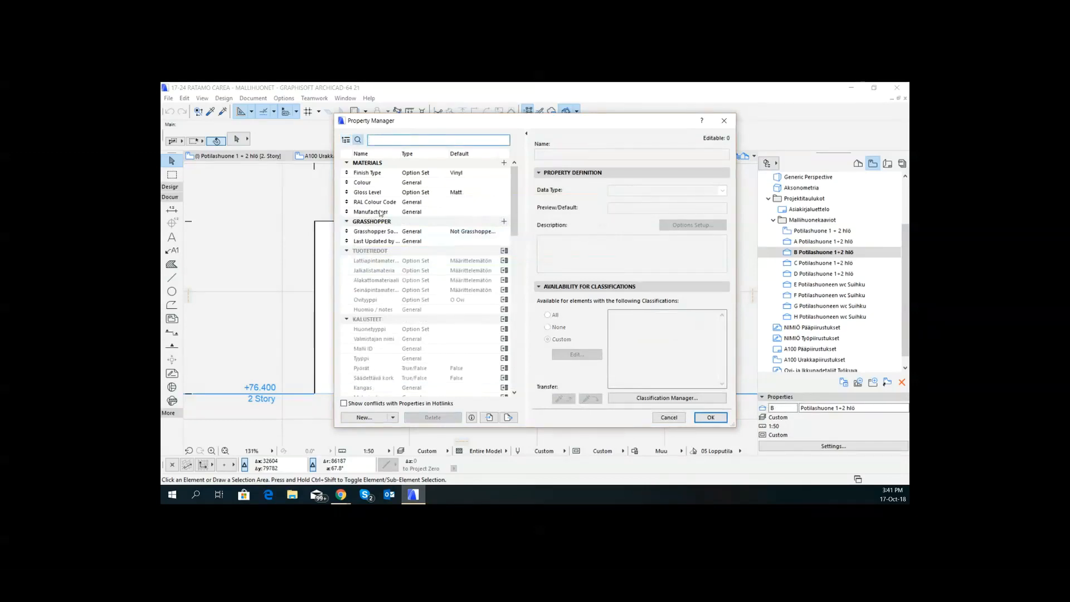
# - Create a new property named "Application" in the MATERIALS group, following Manufacturer
pyautogui.click(384, 212)
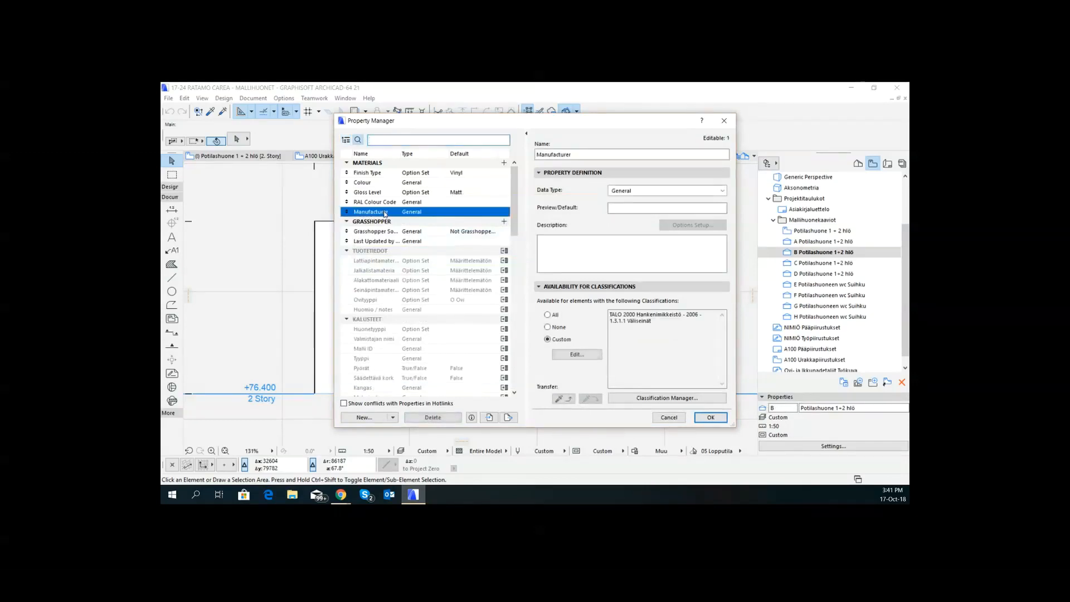
pyautogui.click(365, 417)
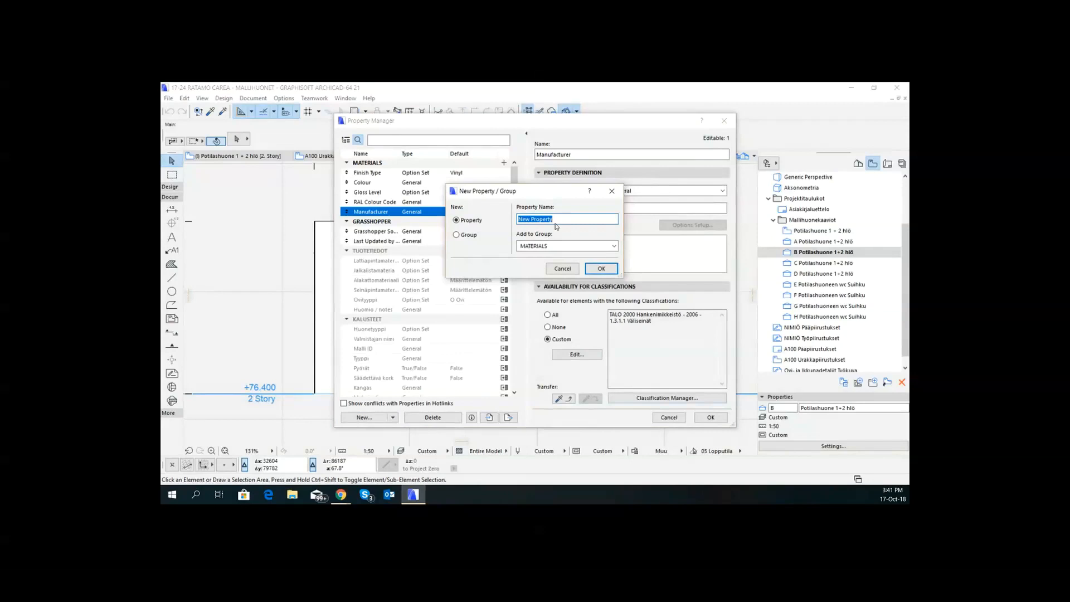
pyautogui.write('Application')
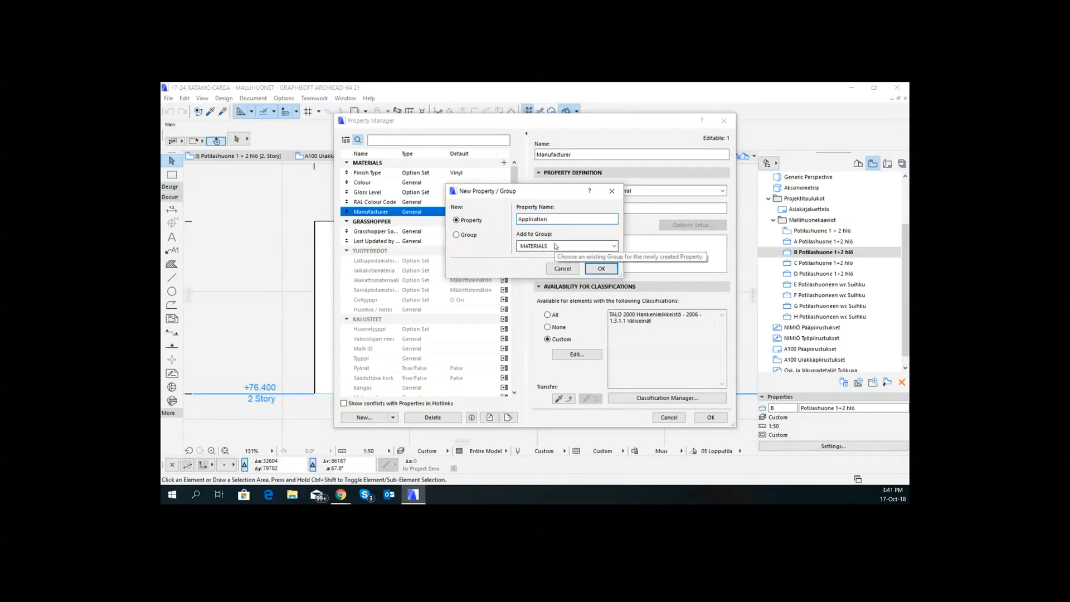
pyautogui.click(556, 246)
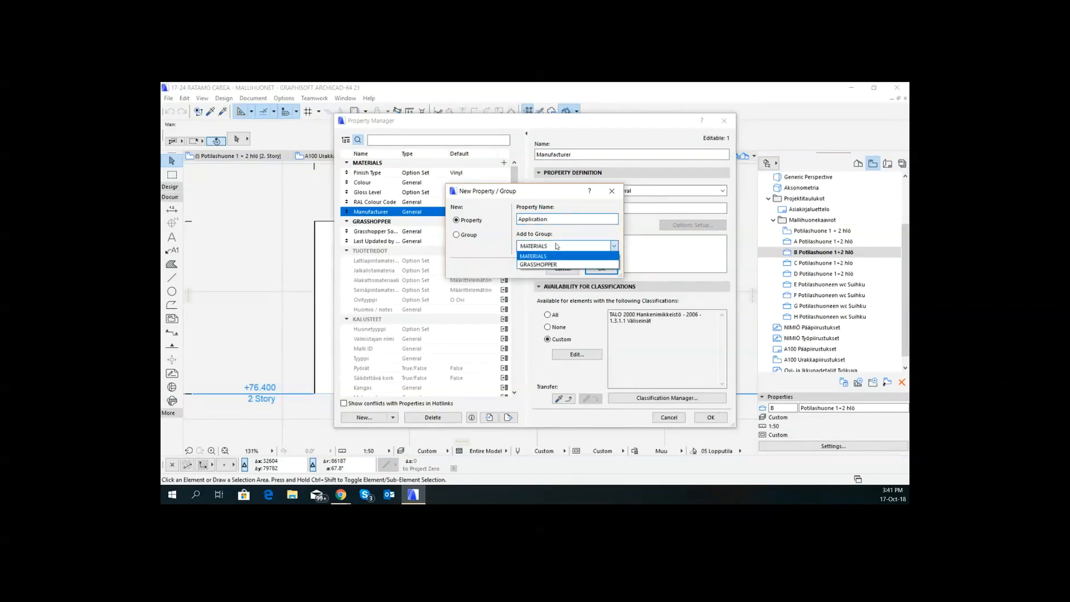
pyautogui.click(557, 260)
pyautogui.click(600, 268)
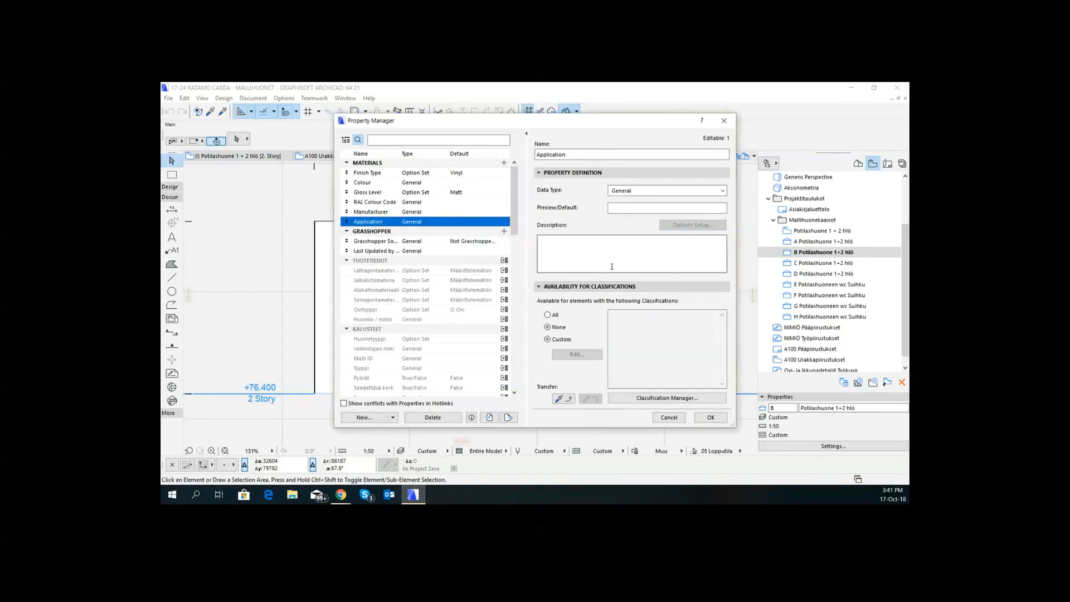
# - Rename the Application property to "Application method" and set its data type to Integer
pyautogui.click(590, 157)
pyautogui.write('method')
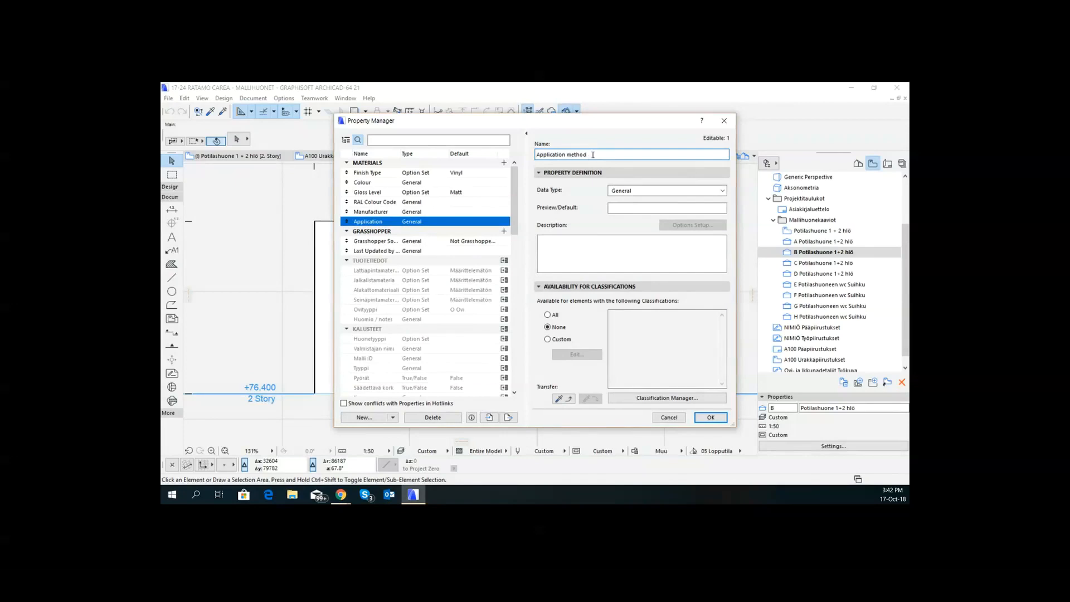
pyautogui.click(683, 190)
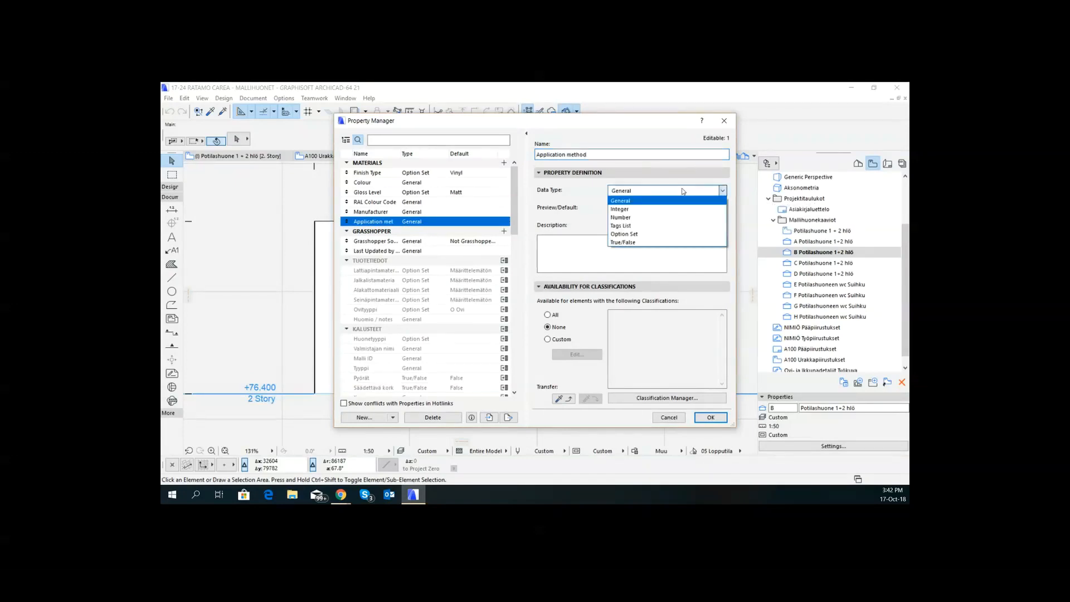
pyautogui.click(633, 209)
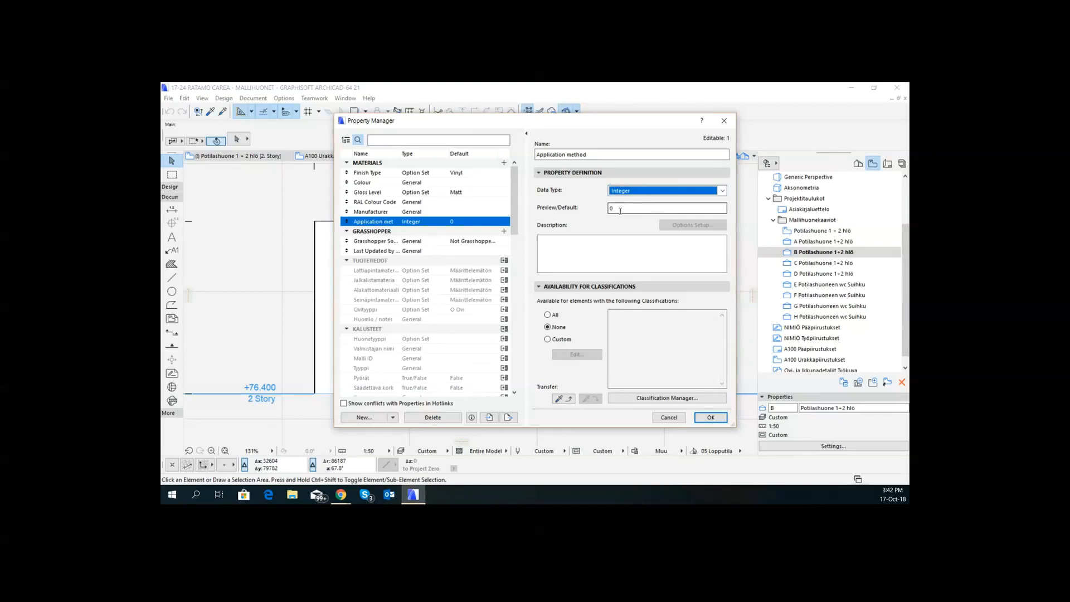
# - Try the Number and Tags List data types for the Application method property
pyautogui.click(643, 191)
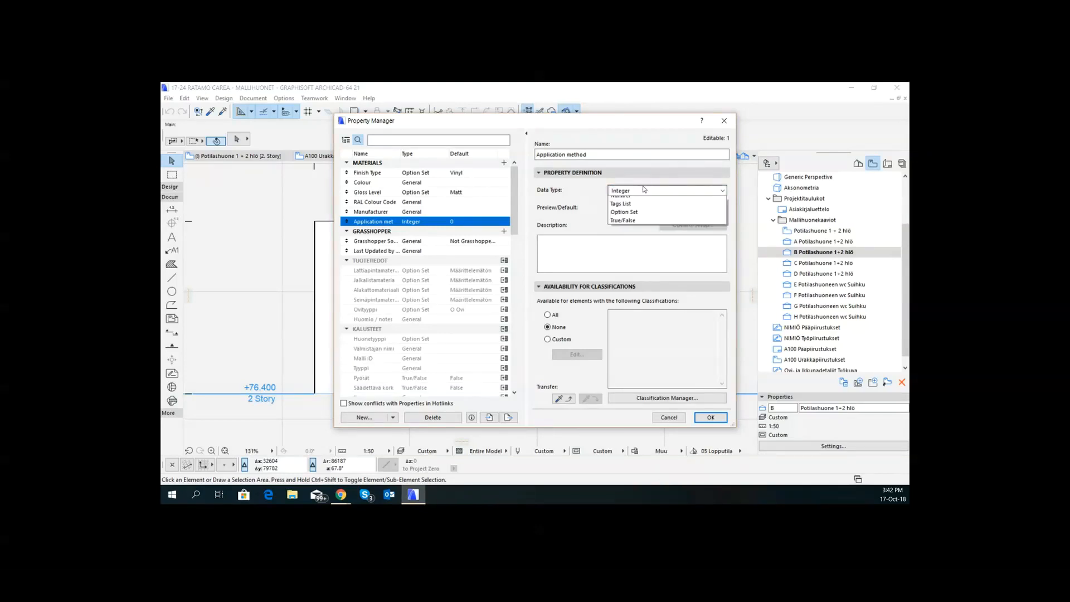
pyautogui.click(644, 218)
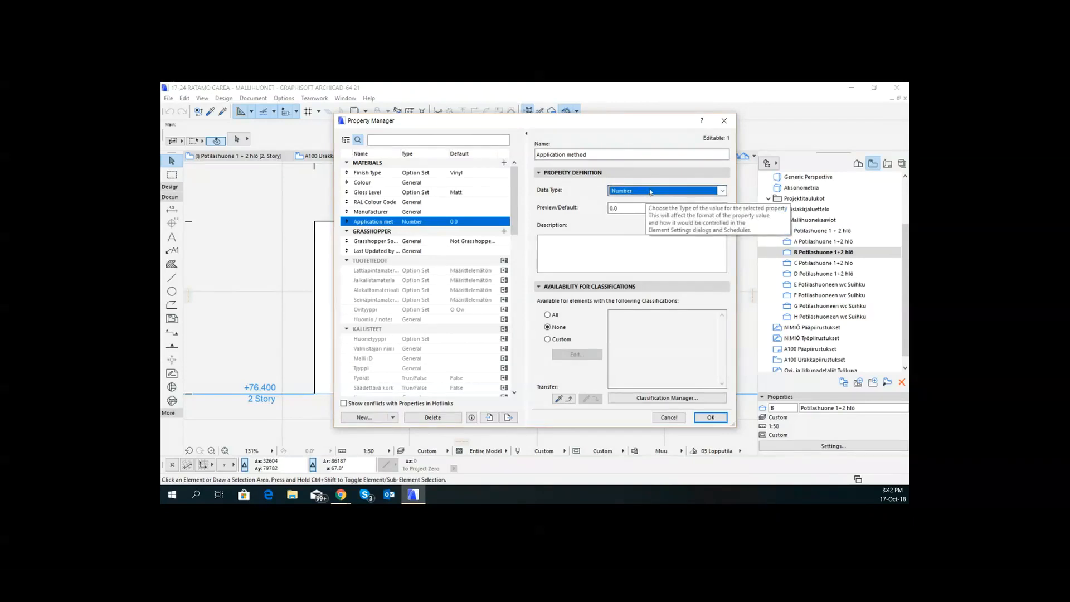
pyautogui.click(650, 192)
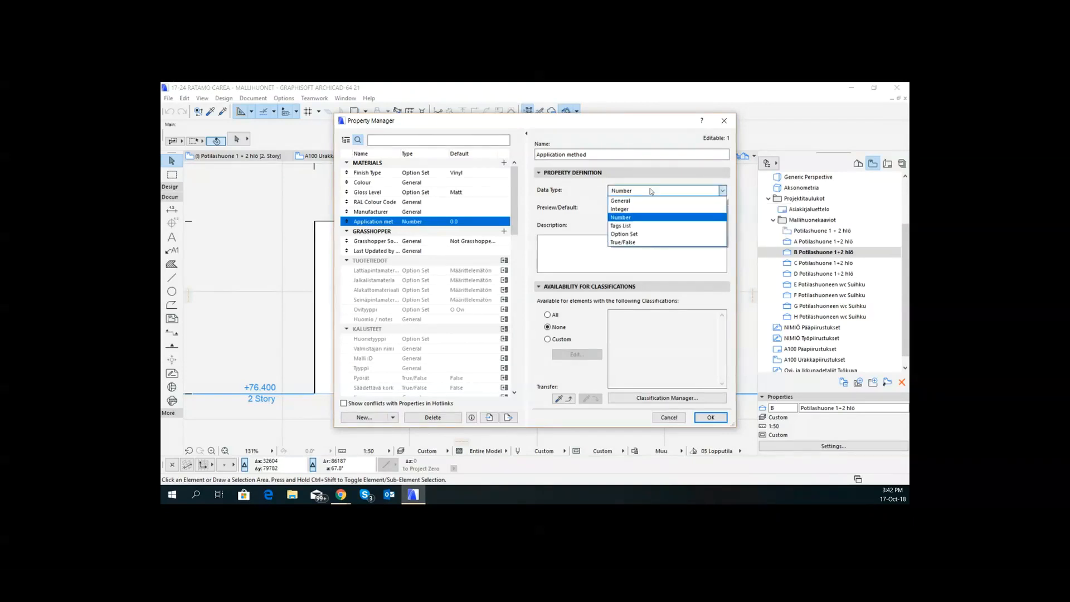
pyautogui.click(651, 227)
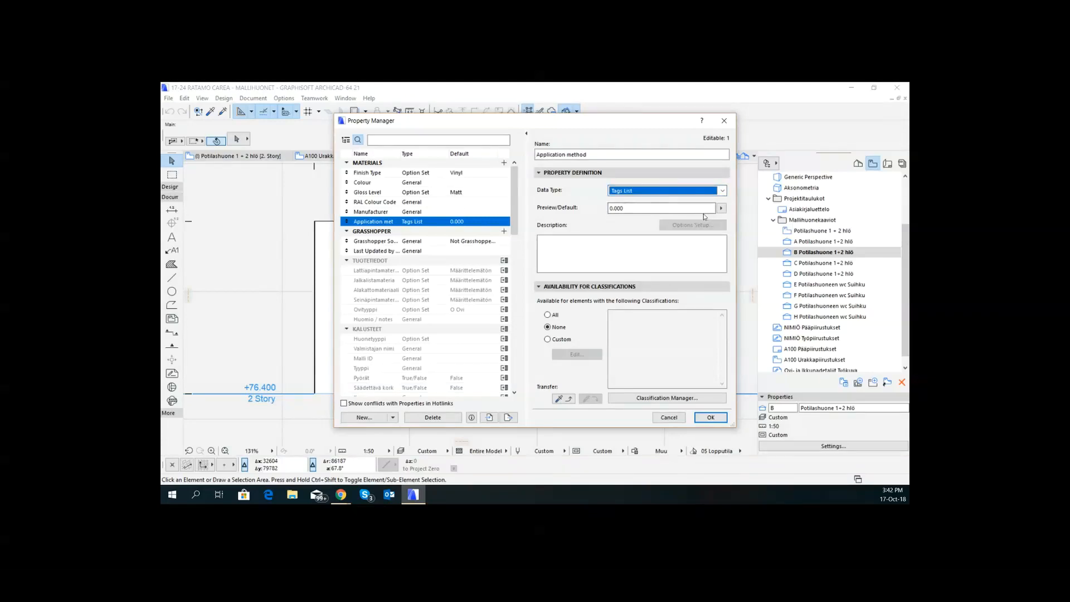
pyautogui.click(720, 209)
# - Make Application method an Option Set with the options Sprayed and Brushed, using Sprayed as the default
pyautogui.click(681, 191)
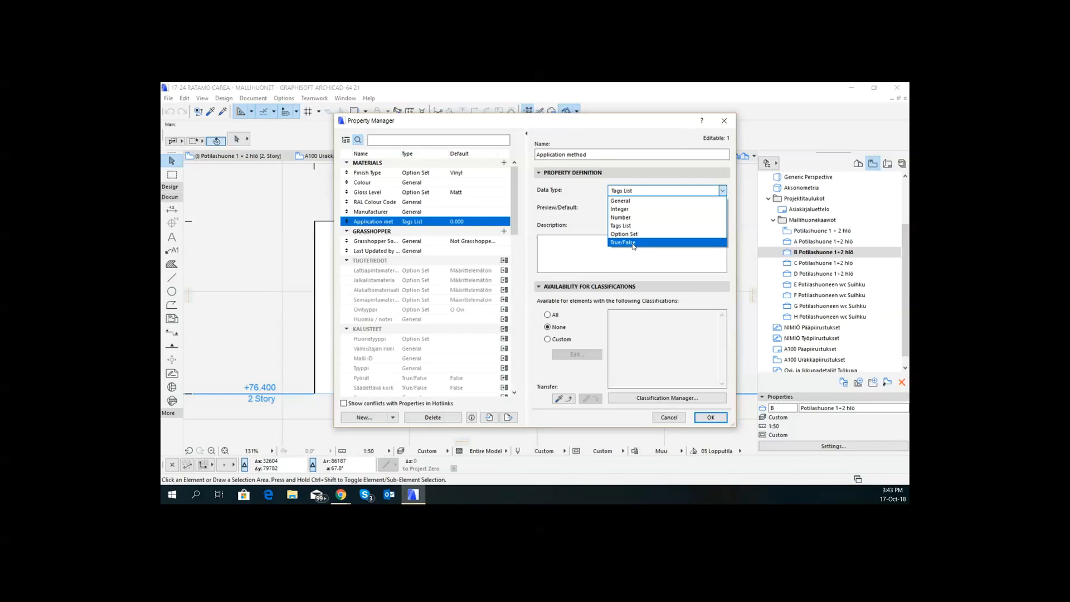
pyautogui.click(636, 234)
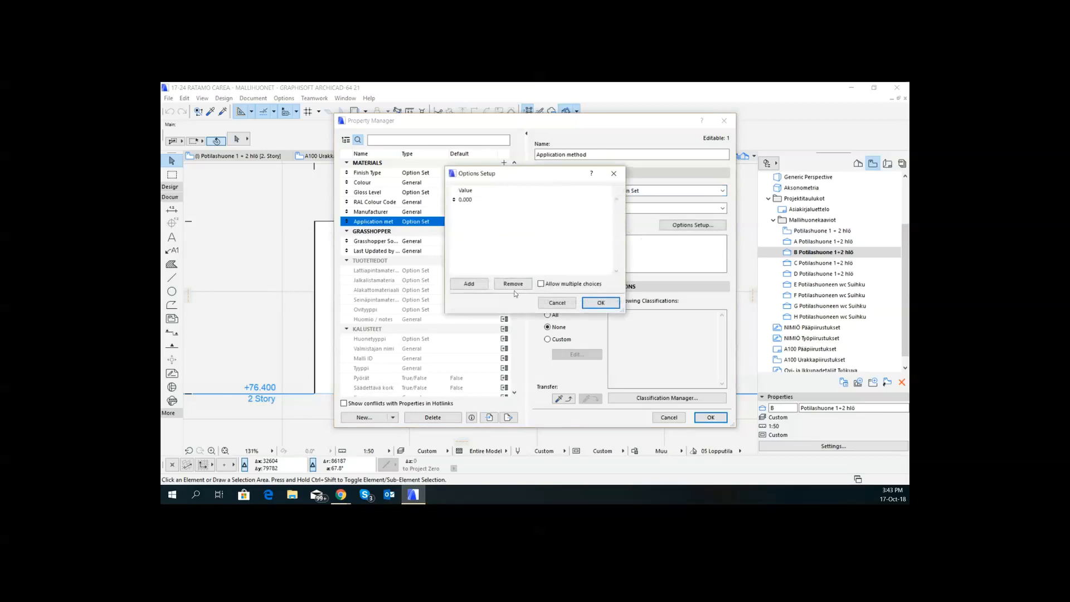
pyautogui.doubleClick(475, 200)
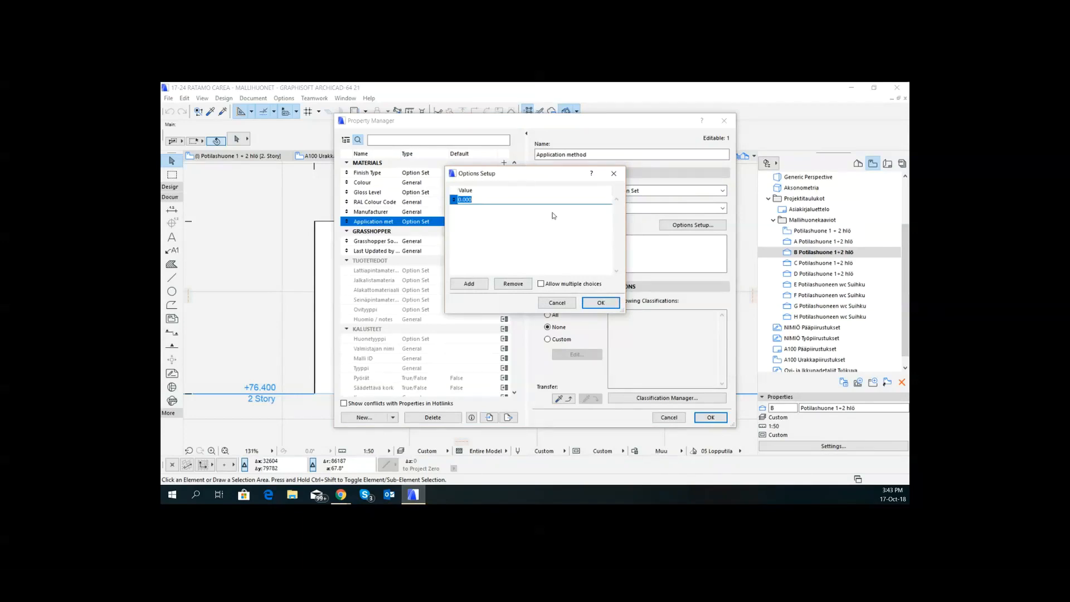
pyautogui.write('Sprayed')
pyautogui.click(479, 280)
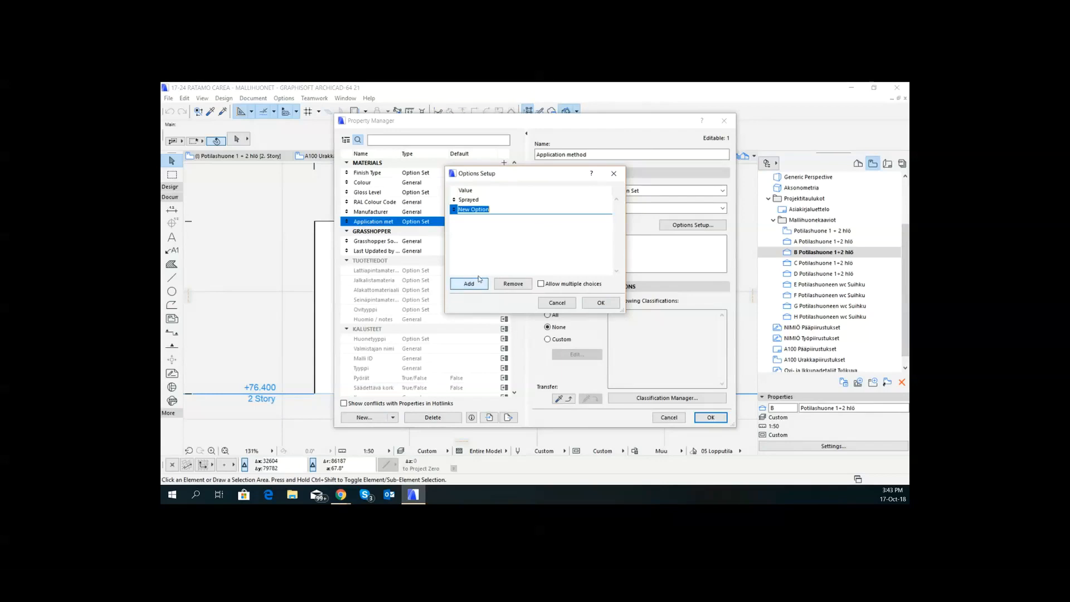
pyautogui.write('Brushed')
pyautogui.click(611, 304)
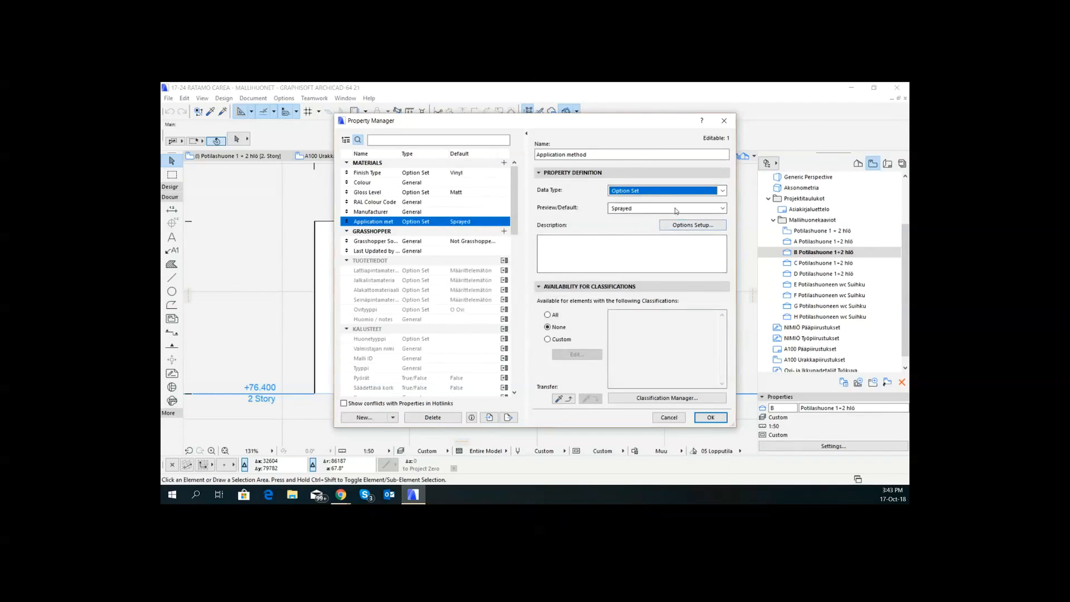
pyautogui.click(722, 207)
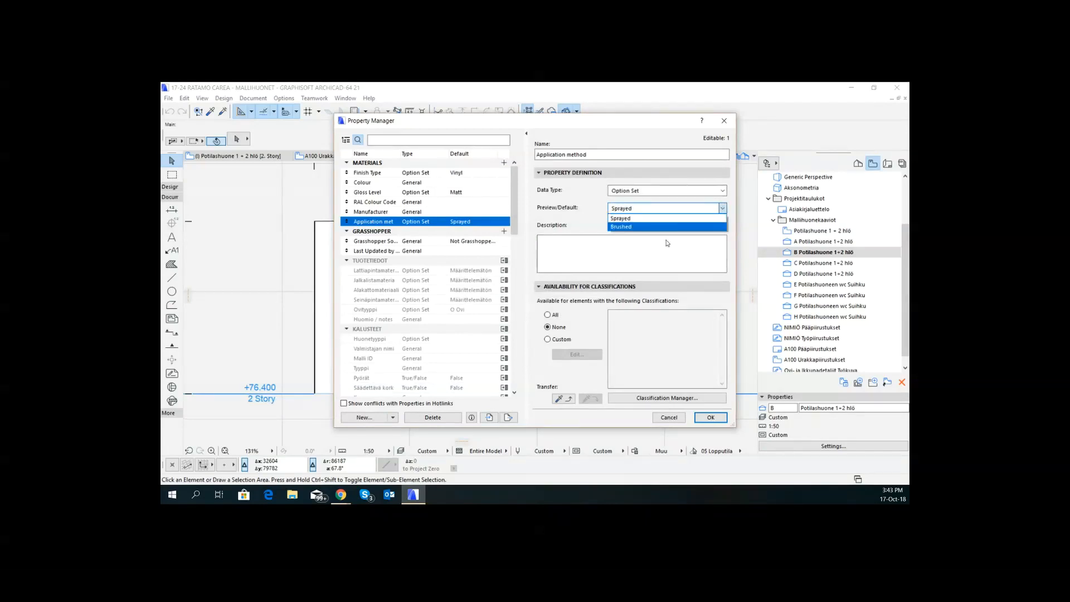
pyautogui.click(673, 218)
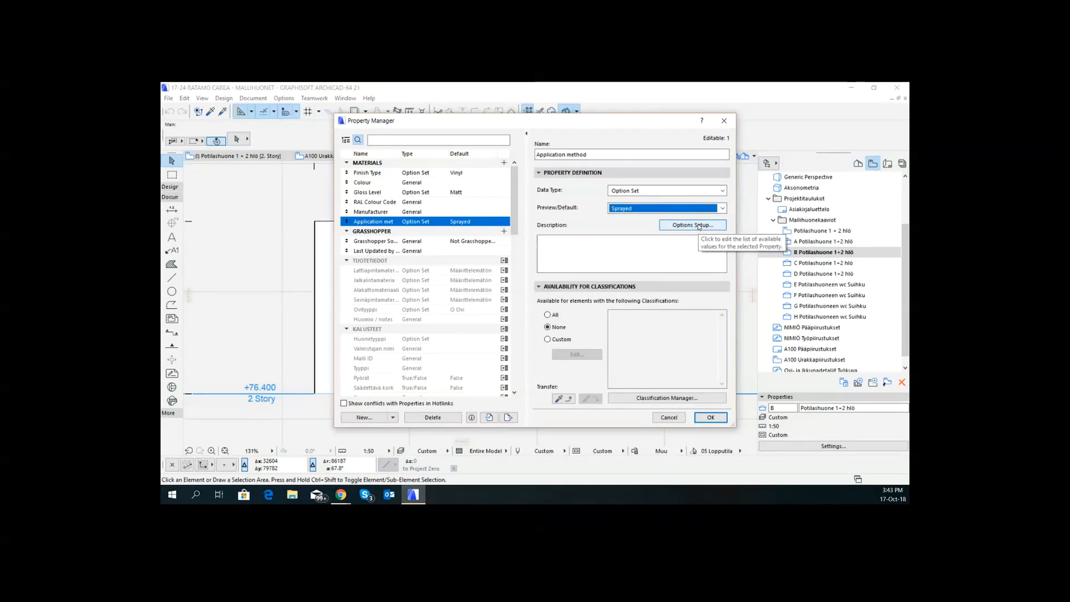
# - Add Undecided as a third option for Application method and save the property changes
pyautogui.click(699, 225)
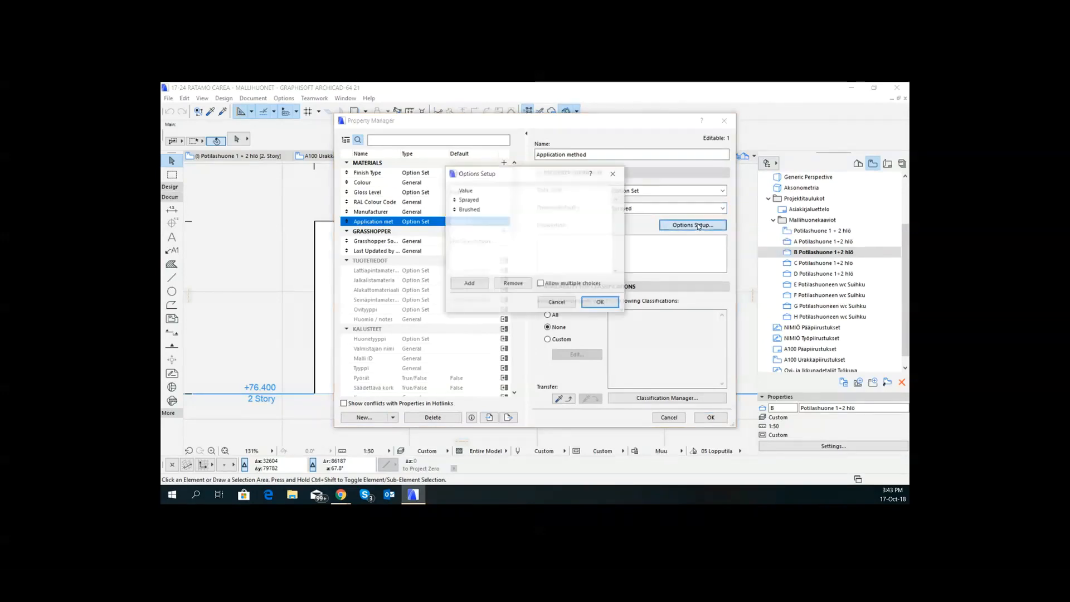
pyautogui.click(469, 284)
pyautogui.write('Un')
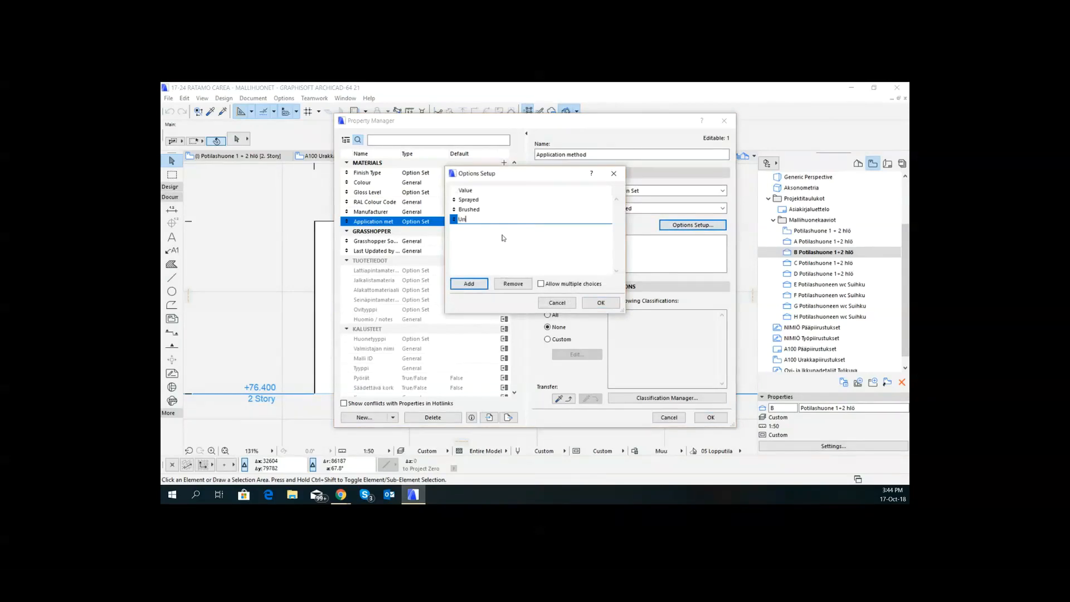
pyautogui.write('dedided')
pyautogui.press('Return')
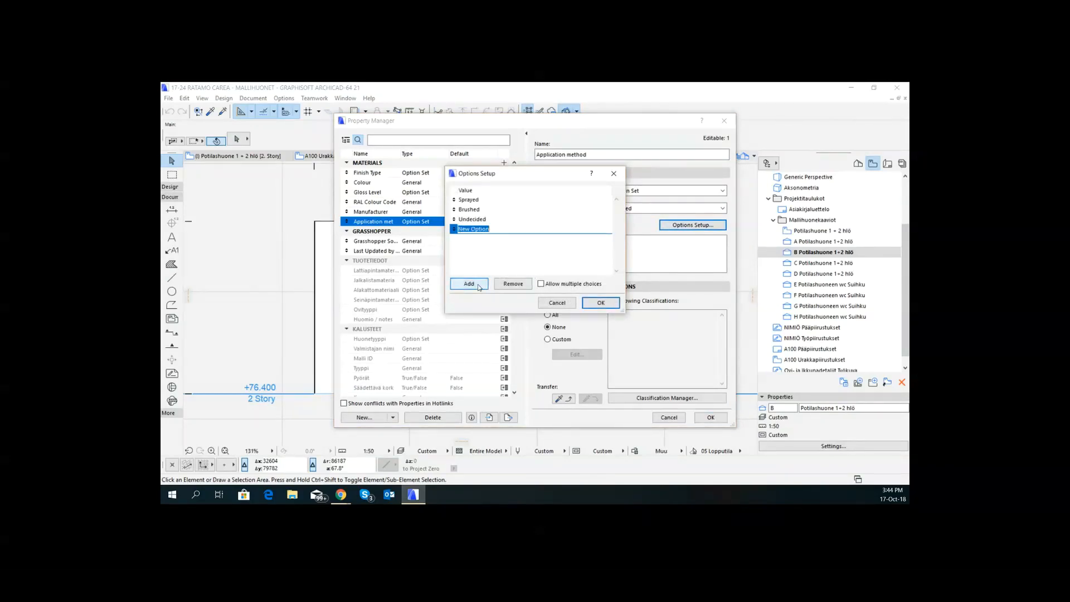
pyautogui.click(513, 284)
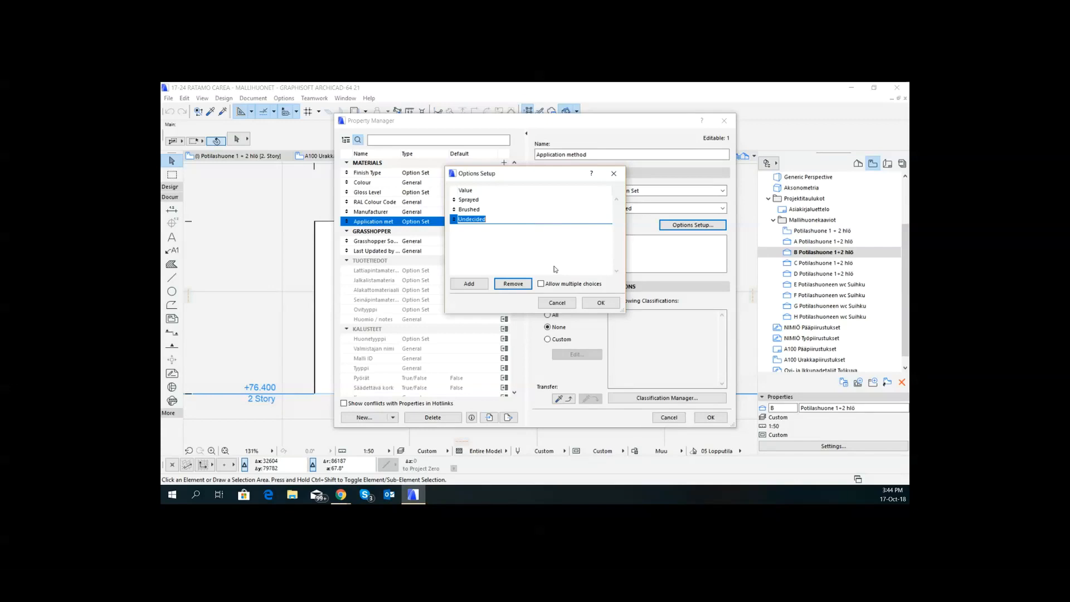
pyautogui.click(602, 304)
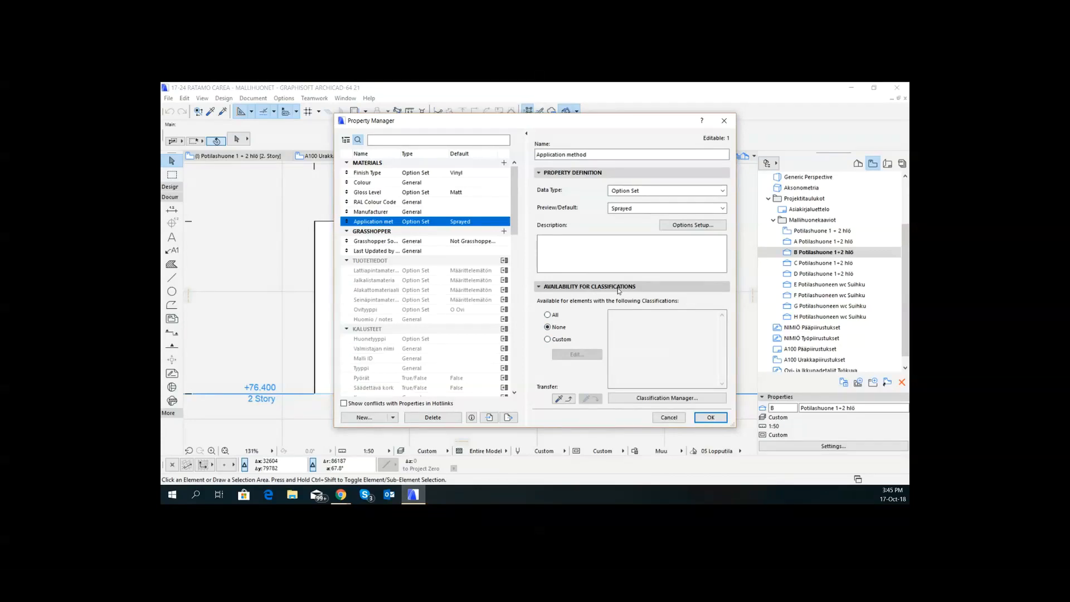
pyautogui.click(717, 418)
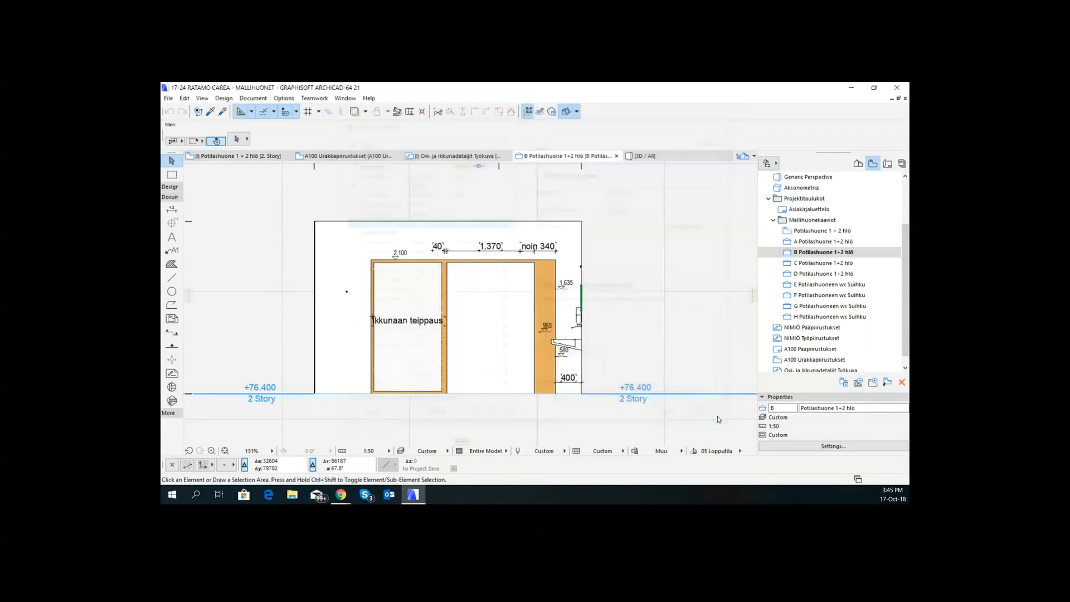
# - Check in the Classification Manager which properties are available for 1.3.1.1 Väliseinät under TALO 2000 Hankenimikkeistö
pyautogui.click(285, 99)
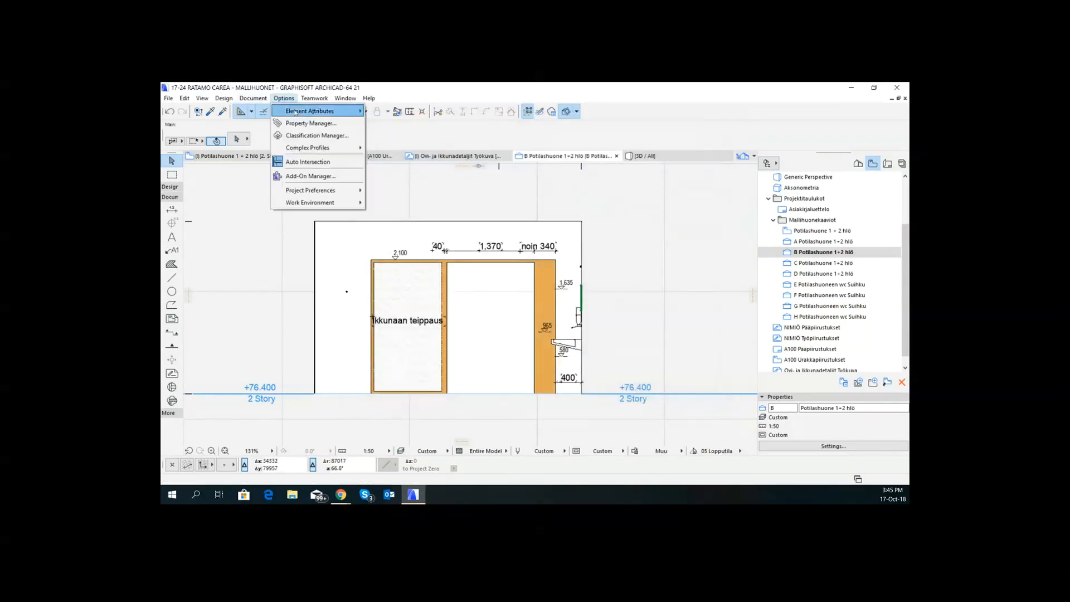
pyautogui.click(334, 136)
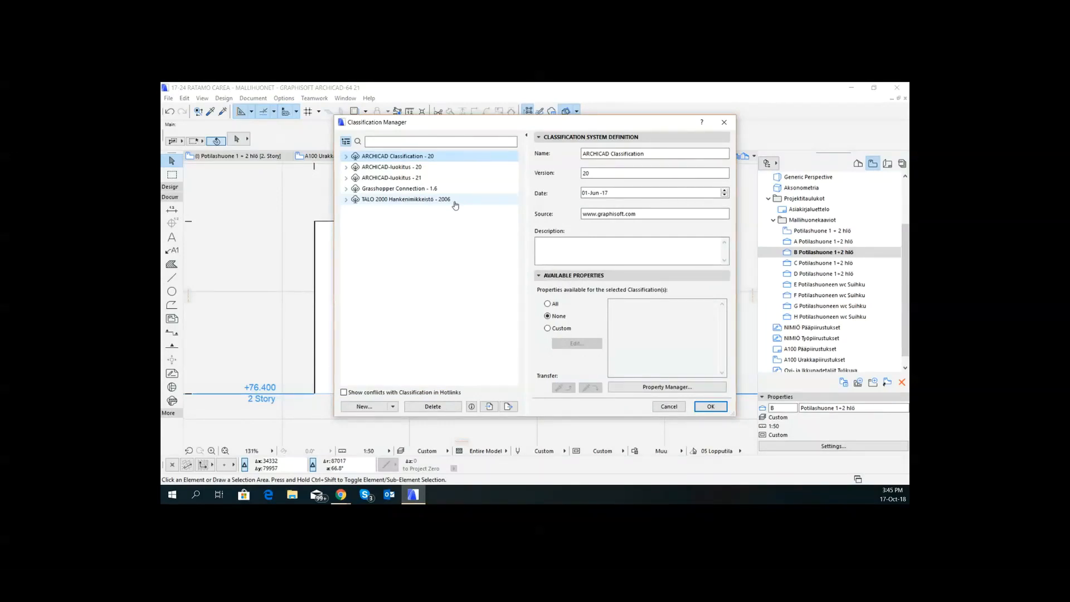
pyautogui.click(347, 199)
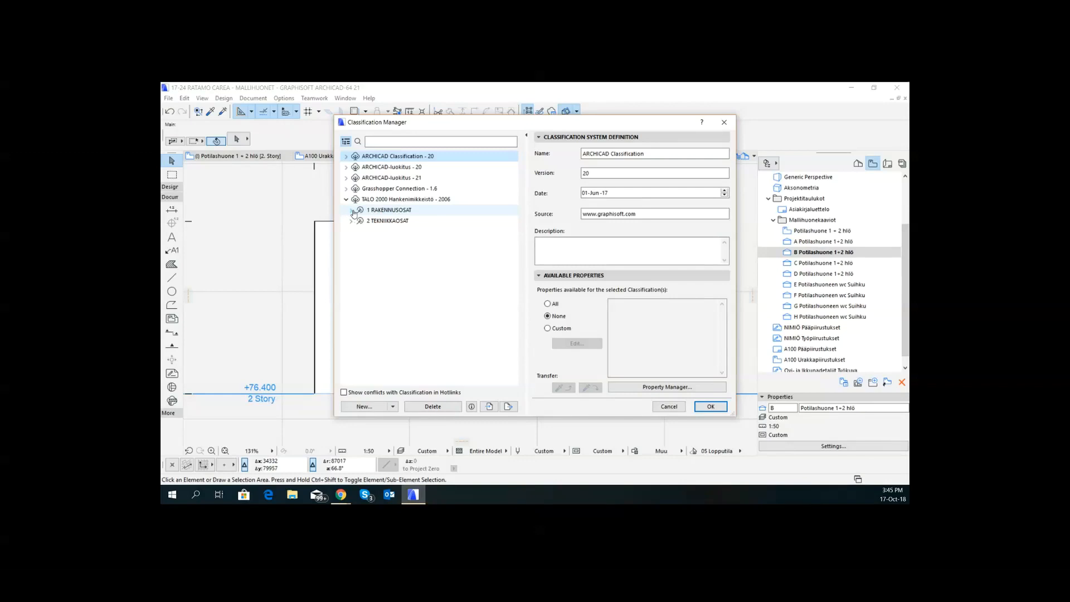
pyautogui.click(351, 211)
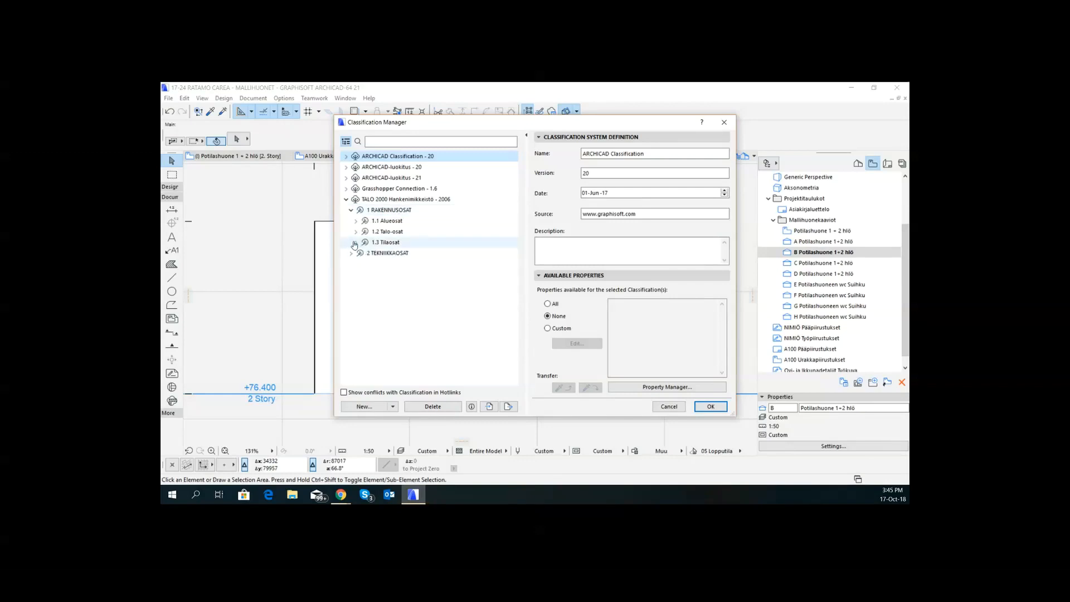
pyautogui.click(354, 243)
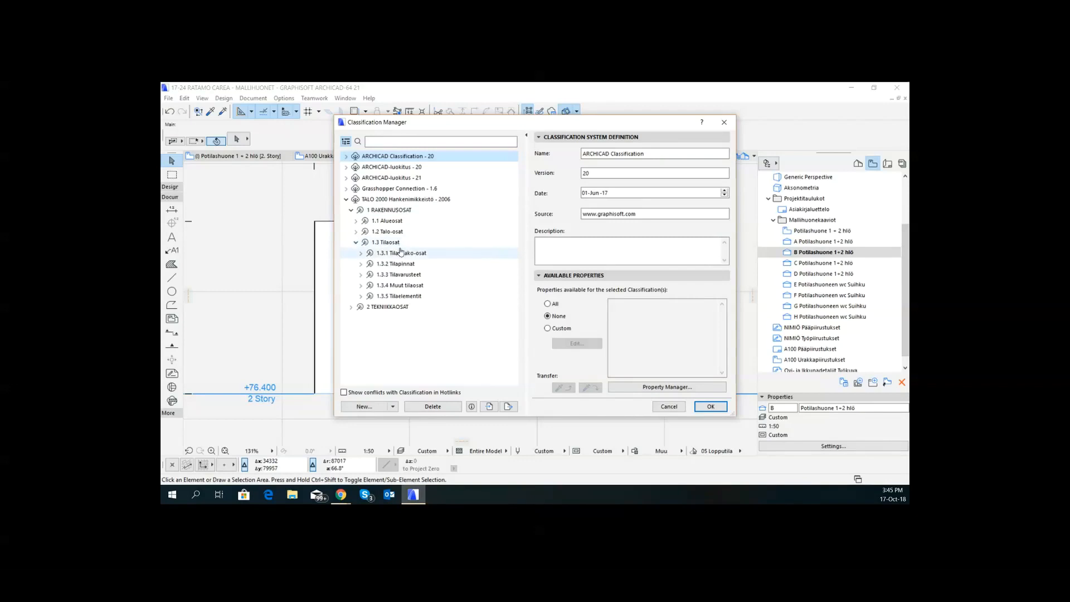
pyautogui.click(361, 274)
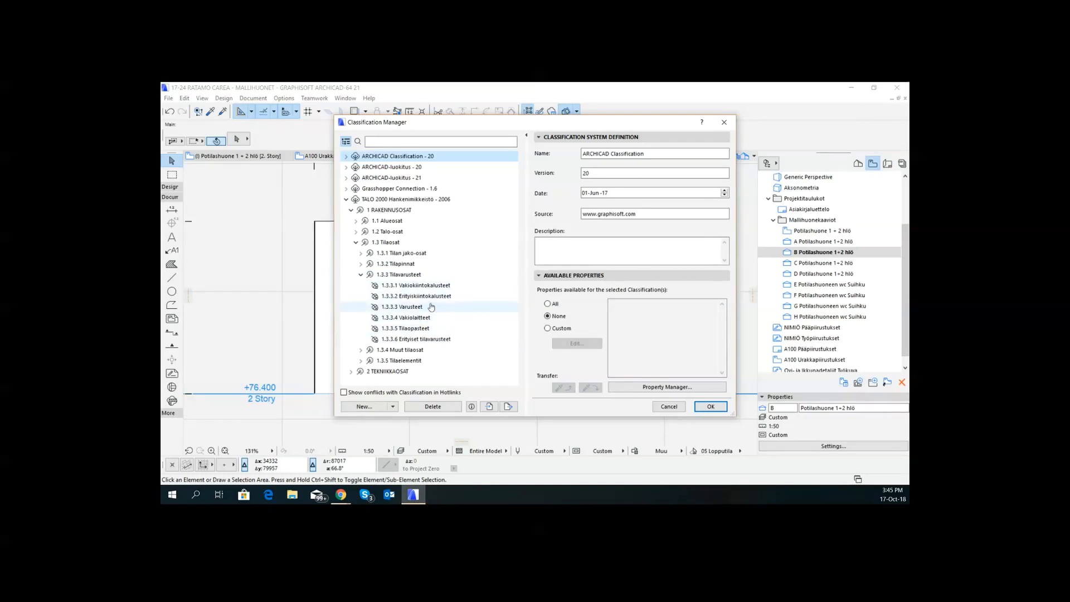
pyautogui.click(362, 254)
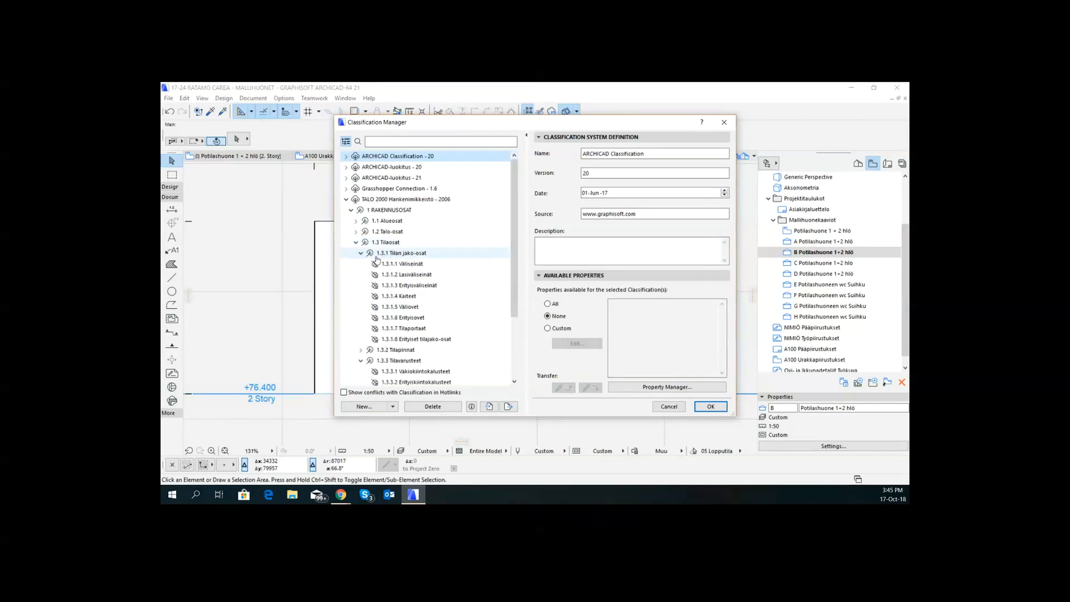
pyautogui.click(423, 266)
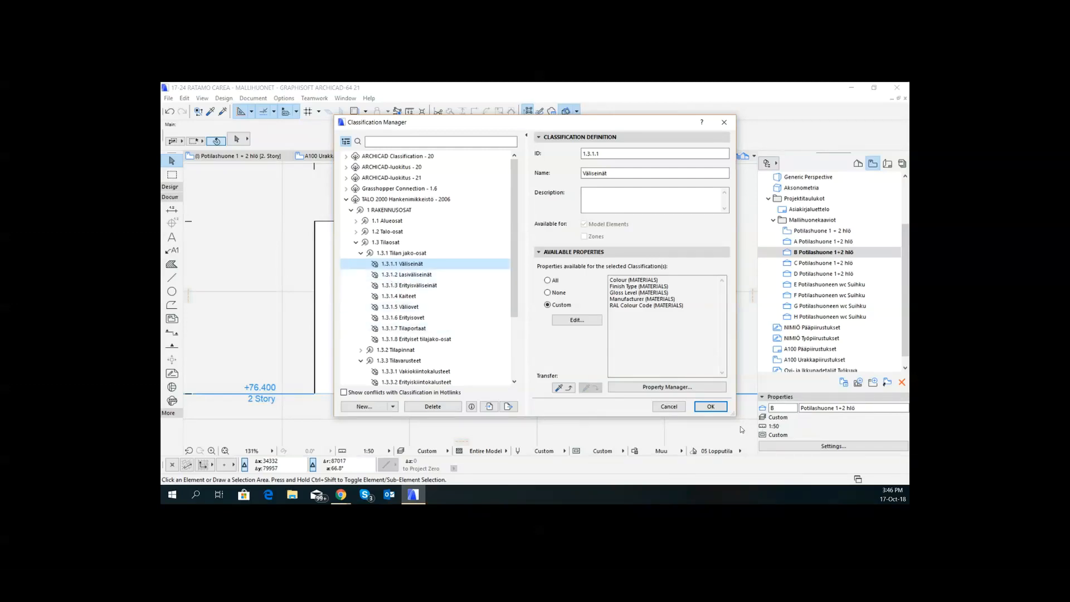
pyautogui.click(711, 406)
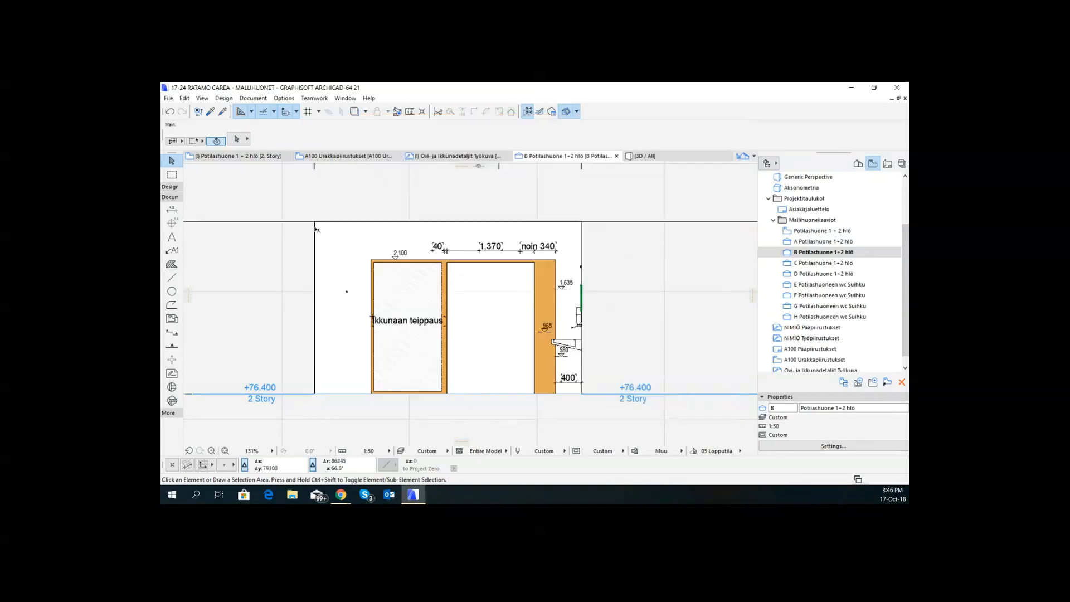
# - Give the Application method property custom availability for 1.3.1.1 Väliseinät under TALO 2000 Hankenimikkeistö in the Property Manager
pyautogui.click(283, 98)
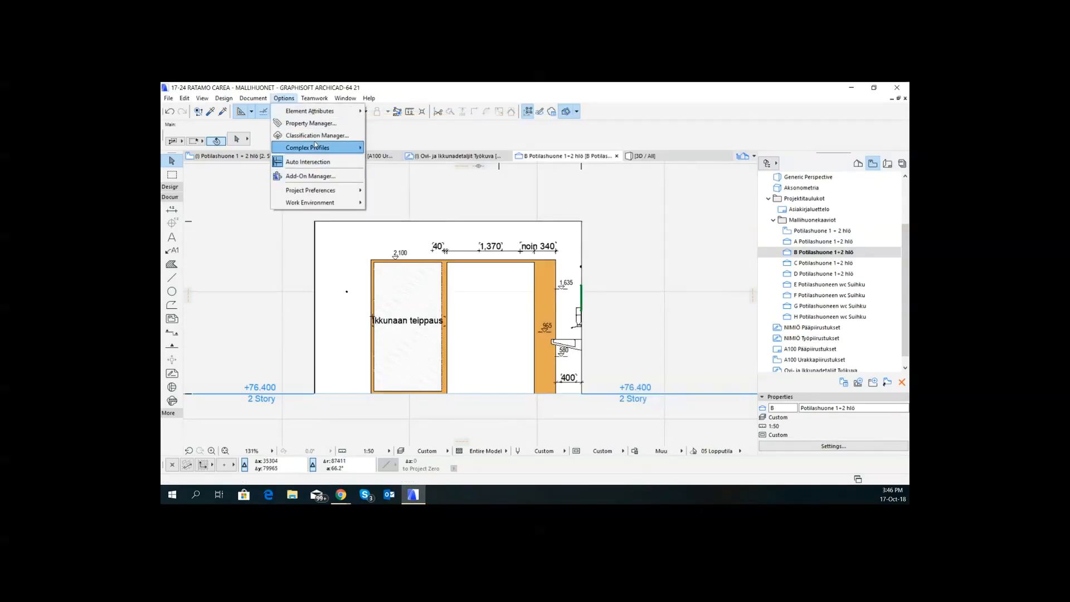
pyautogui.click(311, 124)
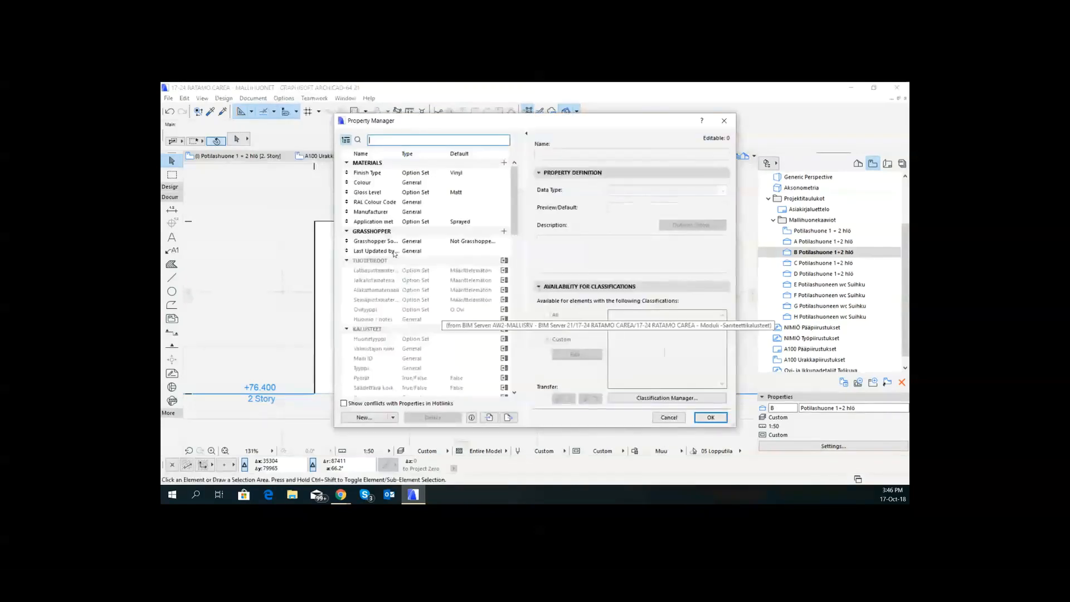
pyautogui.click(388, 223)
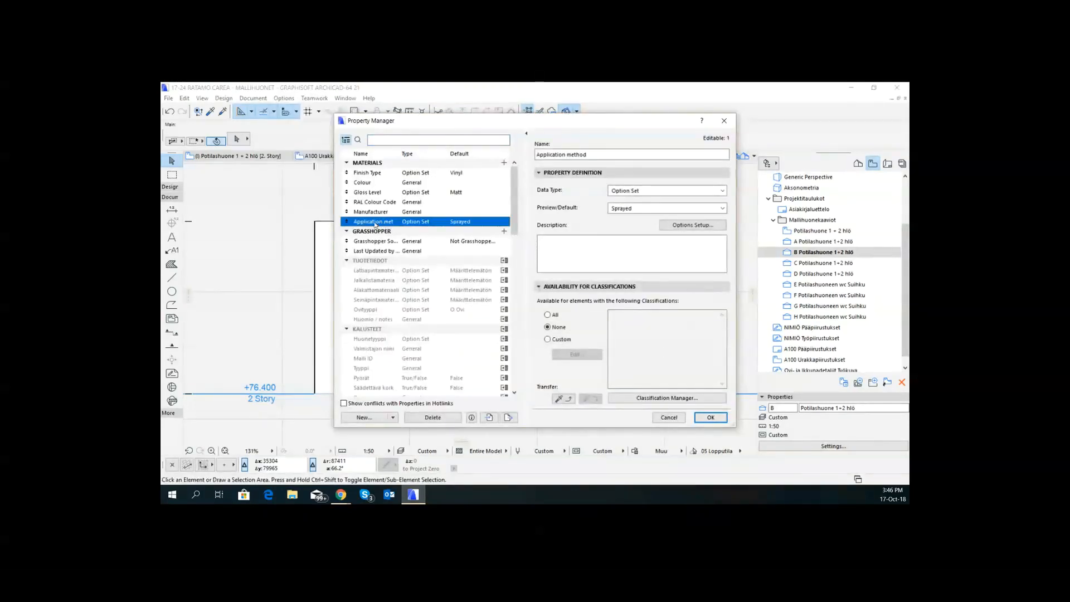
pyautogui.click(549, 338)
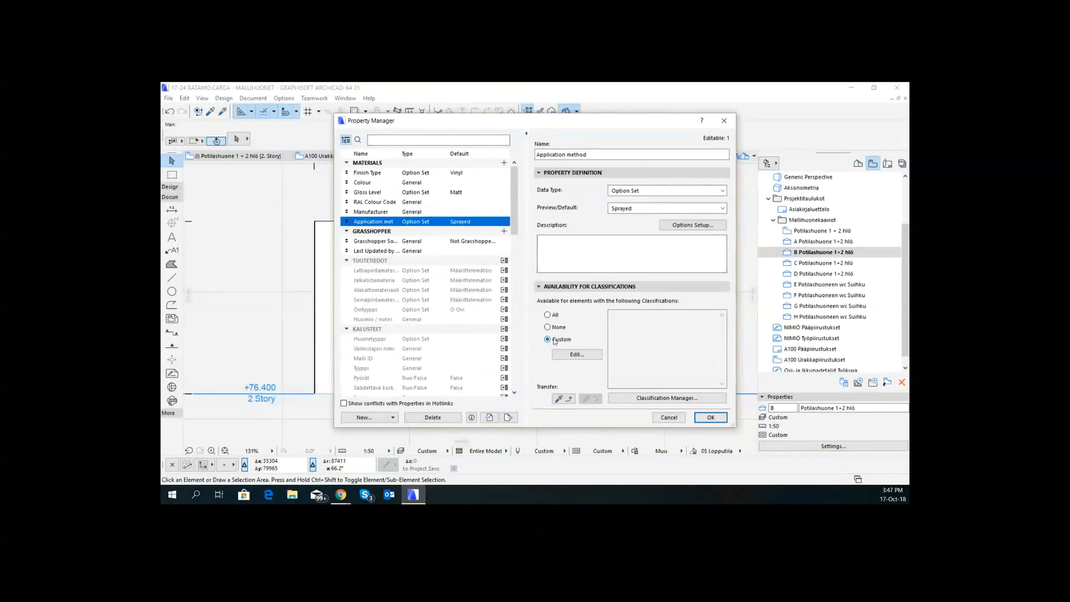
pyautogui.click(590, 355)
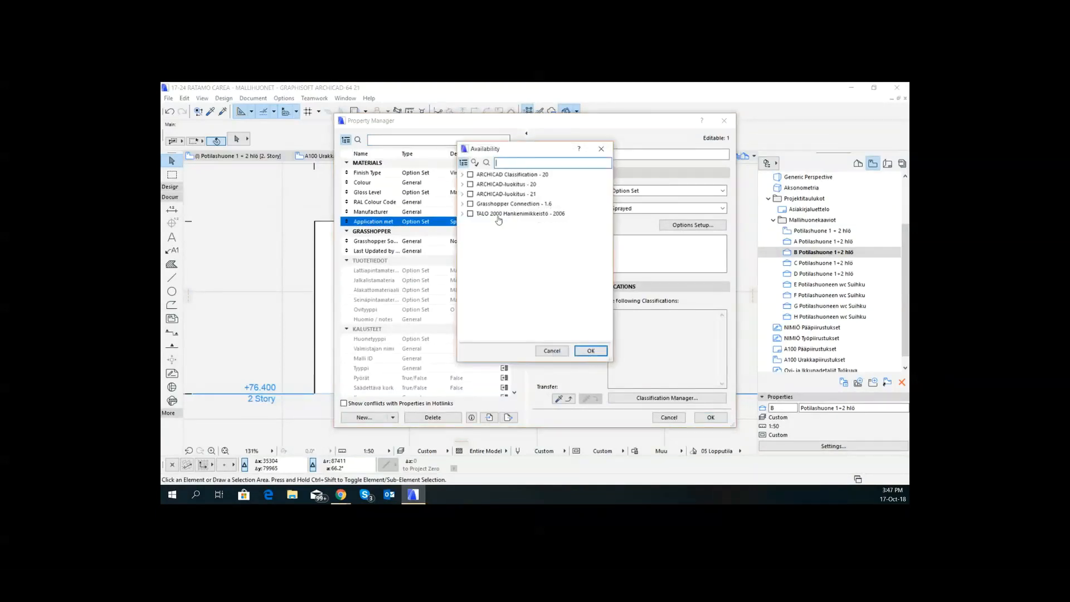
pyautogui.click(462, 214)
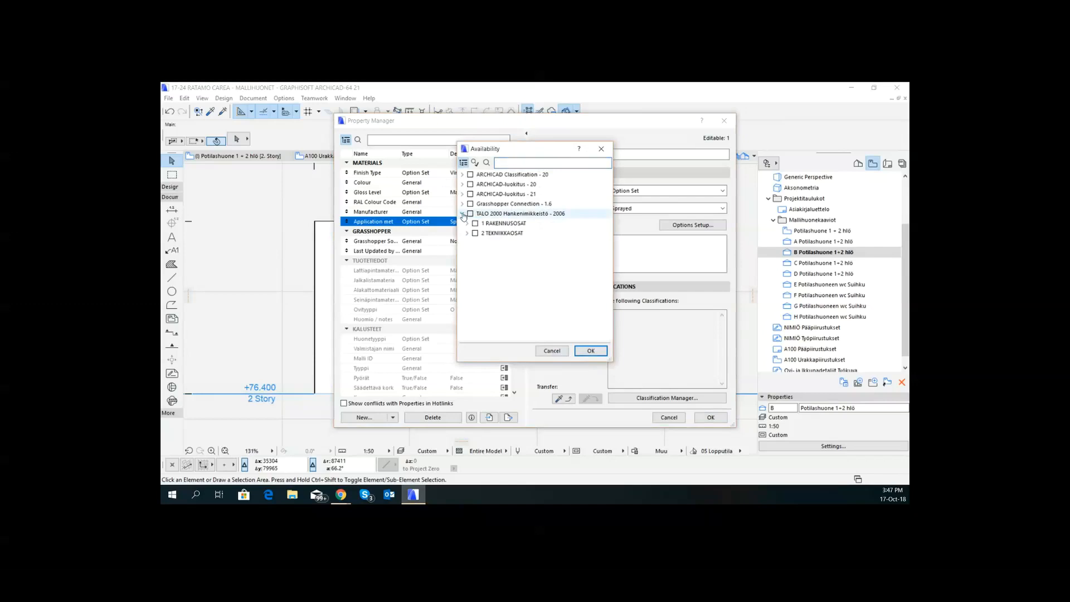
pyautogui.click(467, 223)
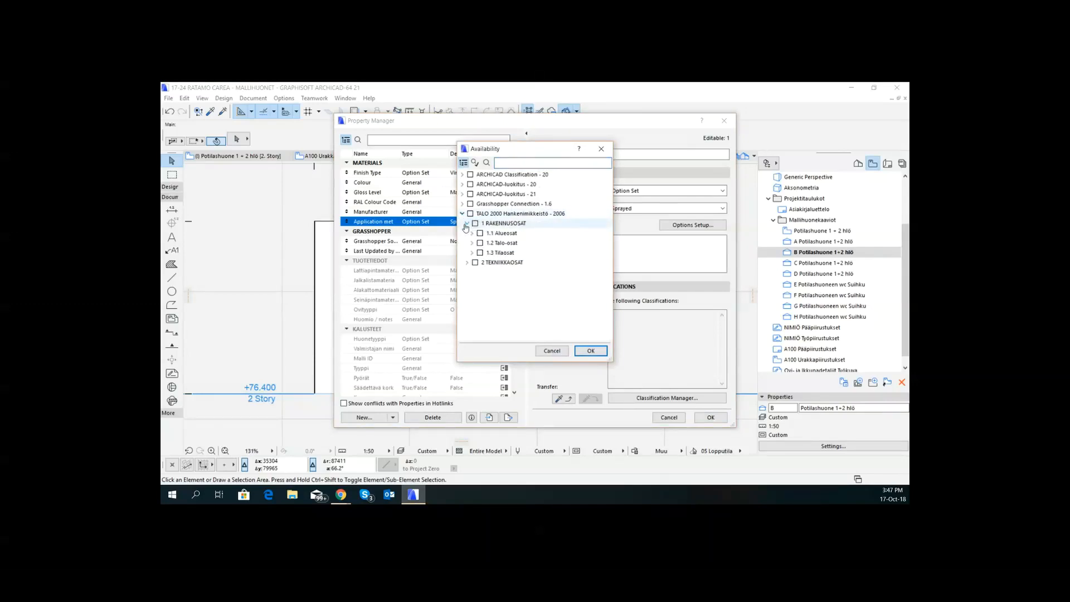
pyautogui.click(472, 254)
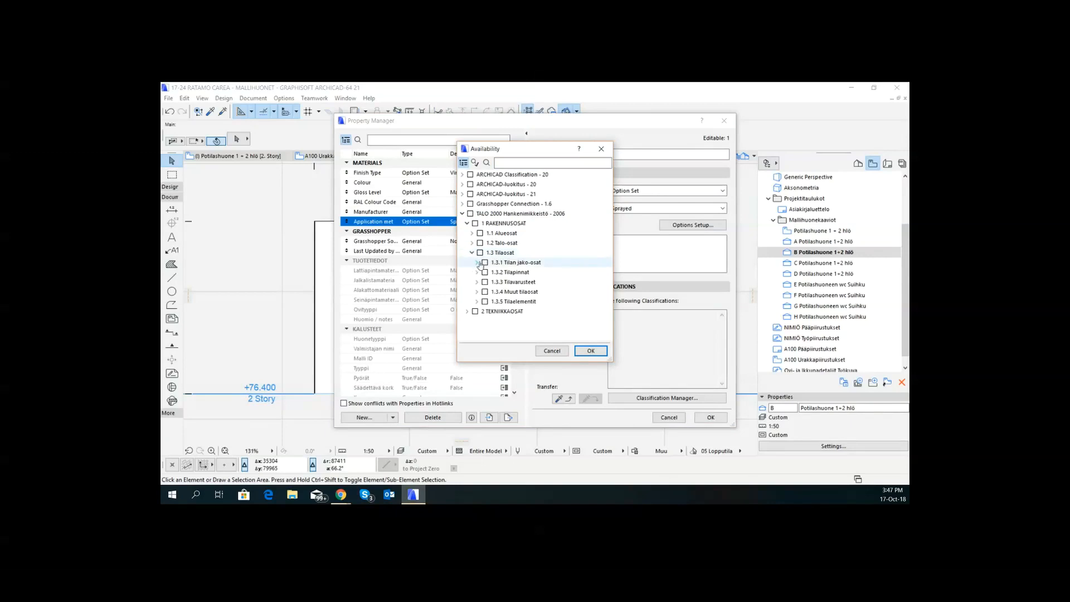
pyautogui.click(477, 263)
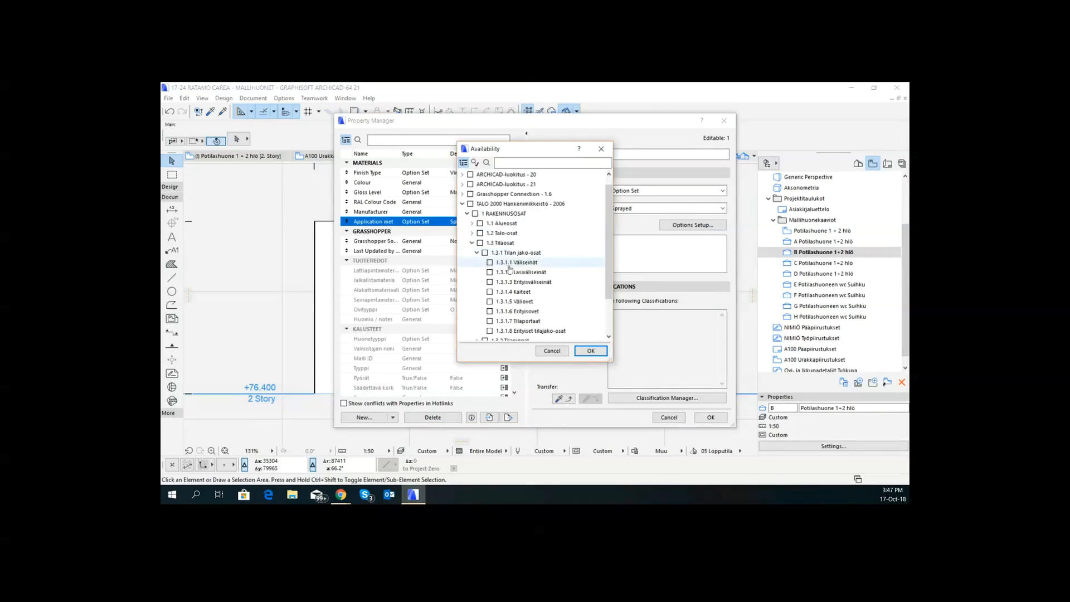
pyautogui.click(490, 262)
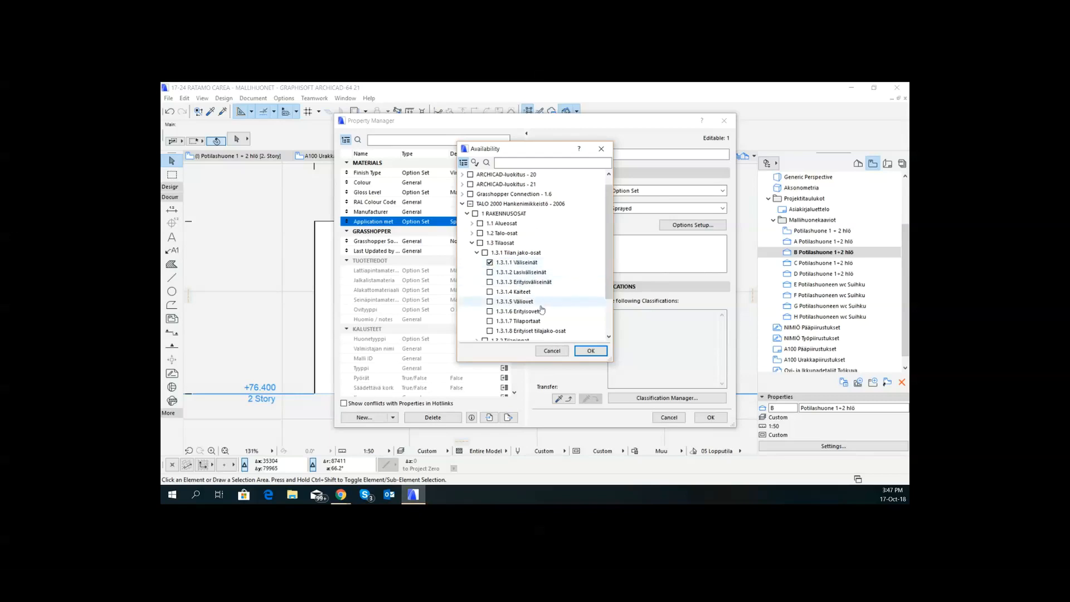
# - Add 1.3.2.4 Sisäkattopinnat and 1.3.2.6 Seinäpinnat to the availability of Application method and save the property changes
pyautogui.scroll(-1, 548, 259)
pyautogui.scroll(-1, 485, 282)
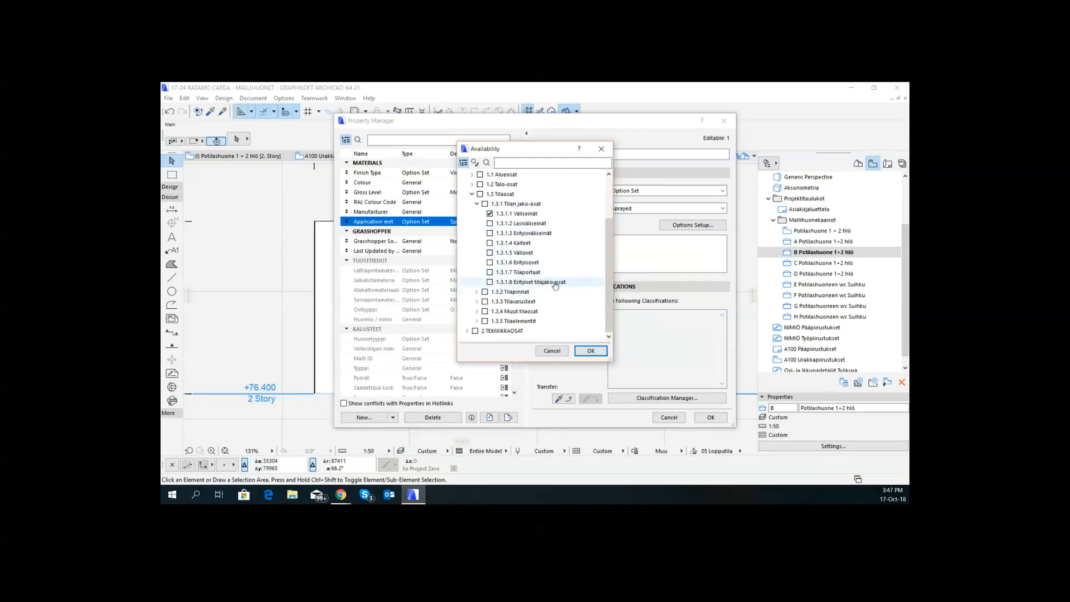
pyautogui.click(477, 291)
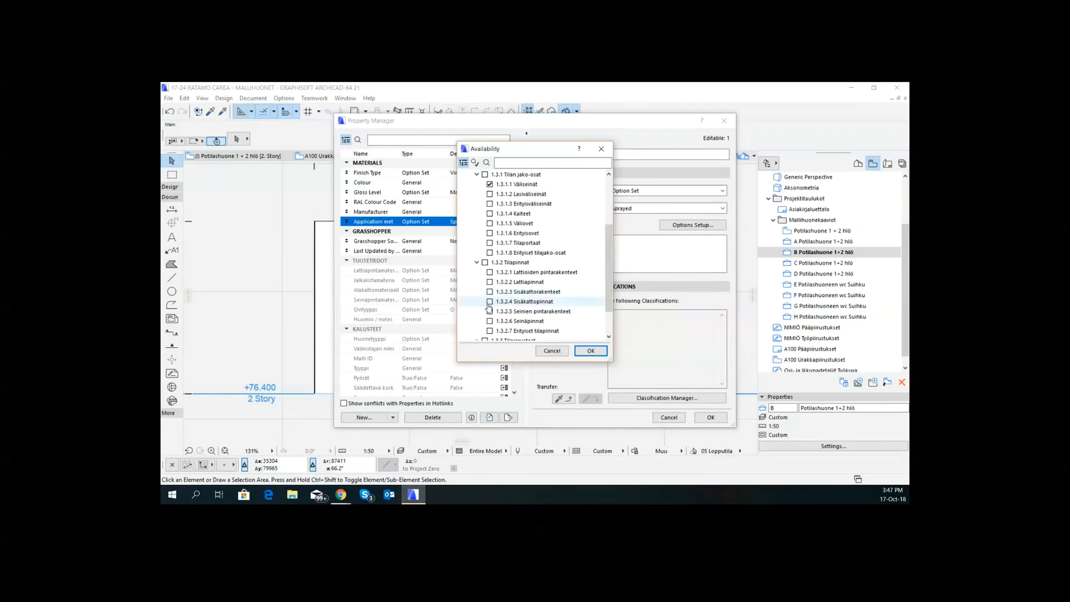
pyautogui.click(490, 302)
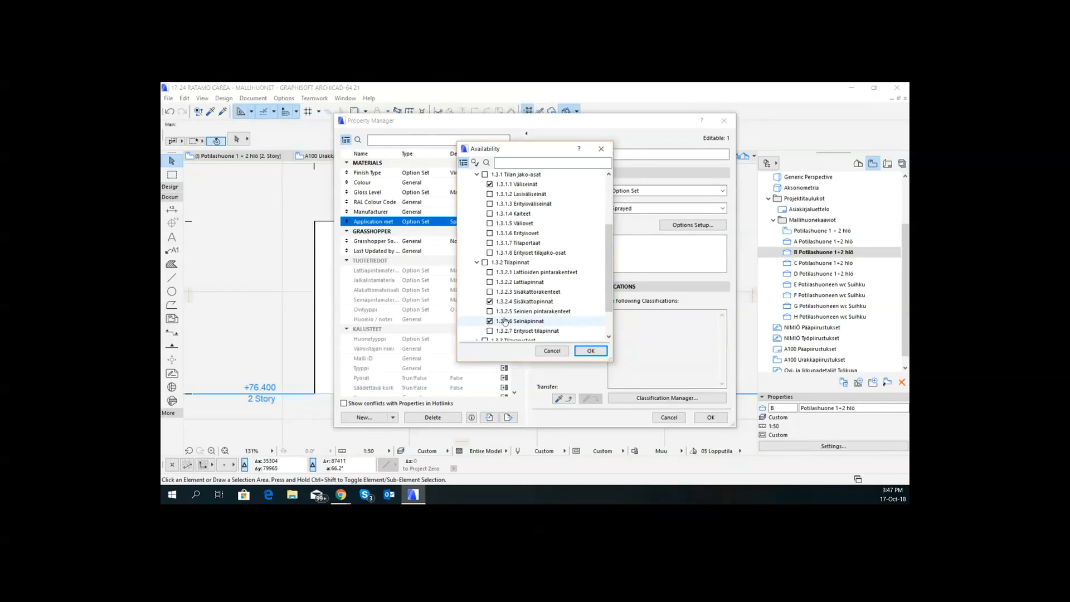
pyautogui.scroll(-1, 479, 312)
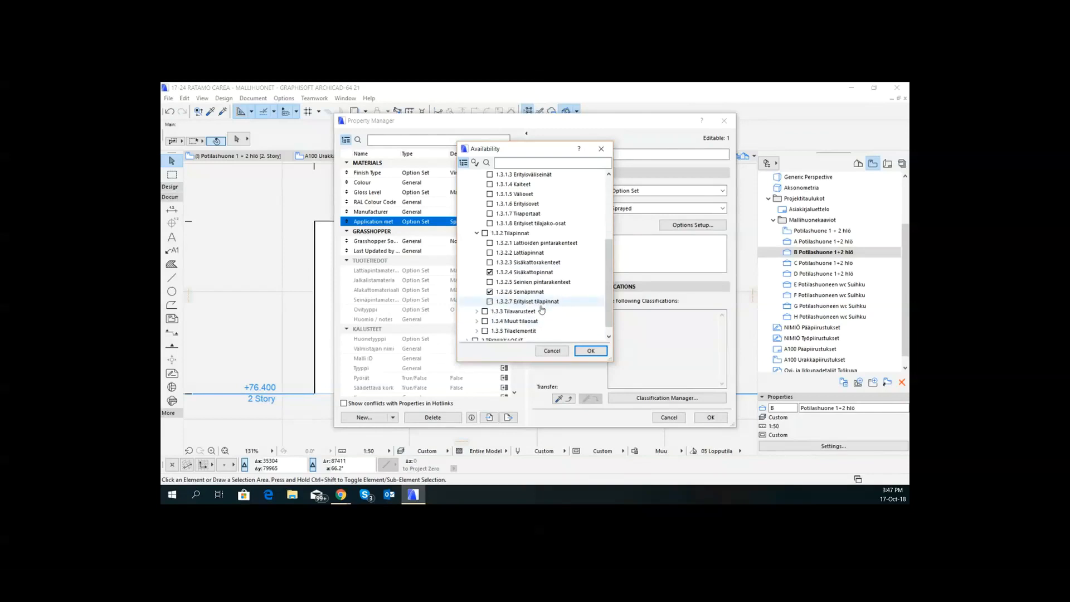
pyautogui.click(591, 351)
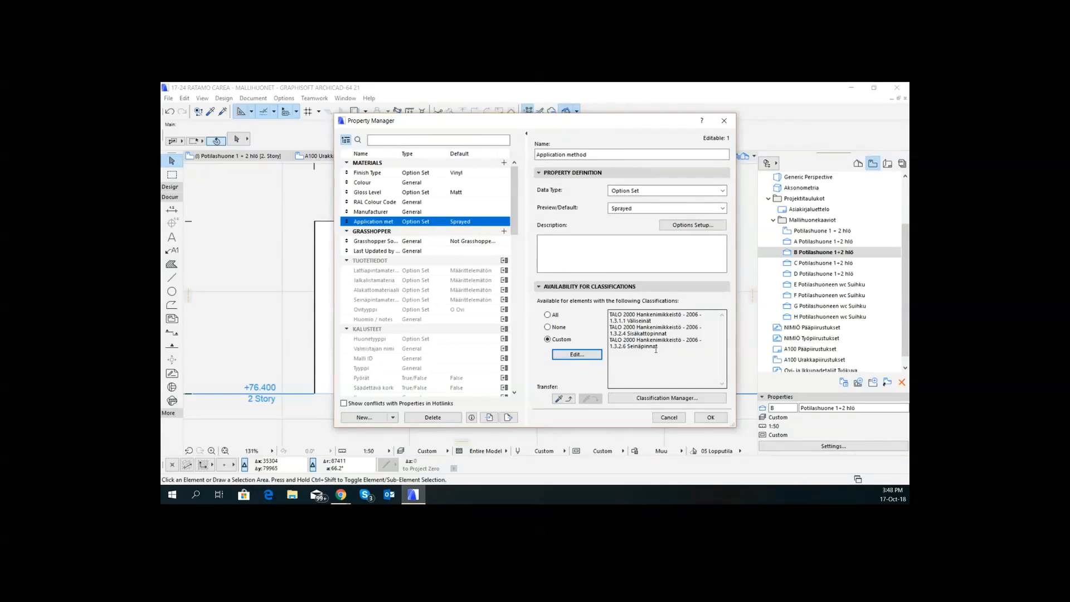
pyautogui.click(710, 417)
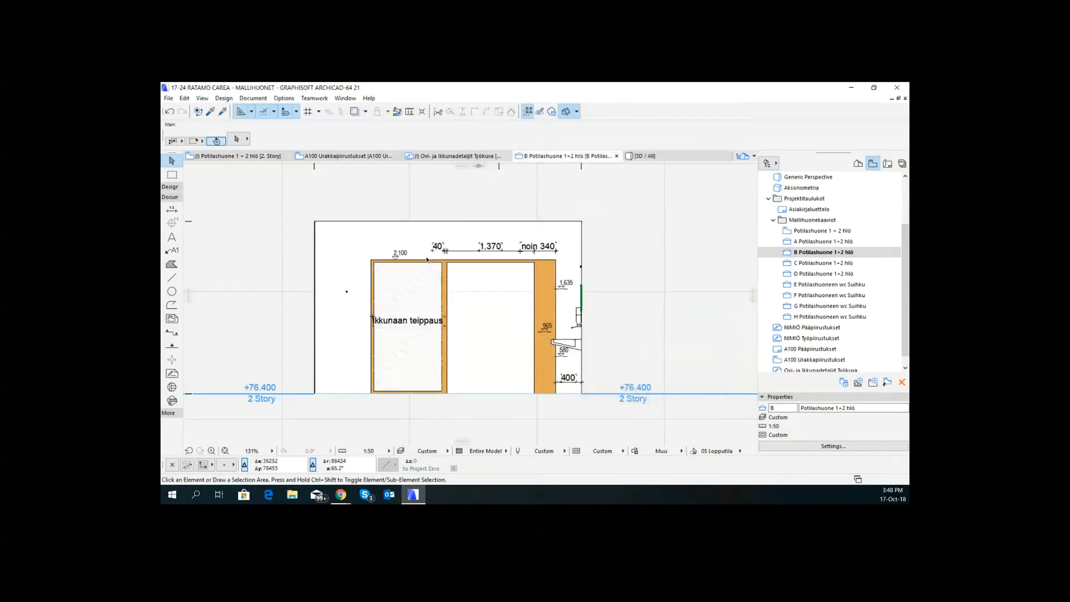
# - Look through the existing property groups in the Property Manager, including the Lasityyppi property under AUKOT
pyautogui.click(284, 99)
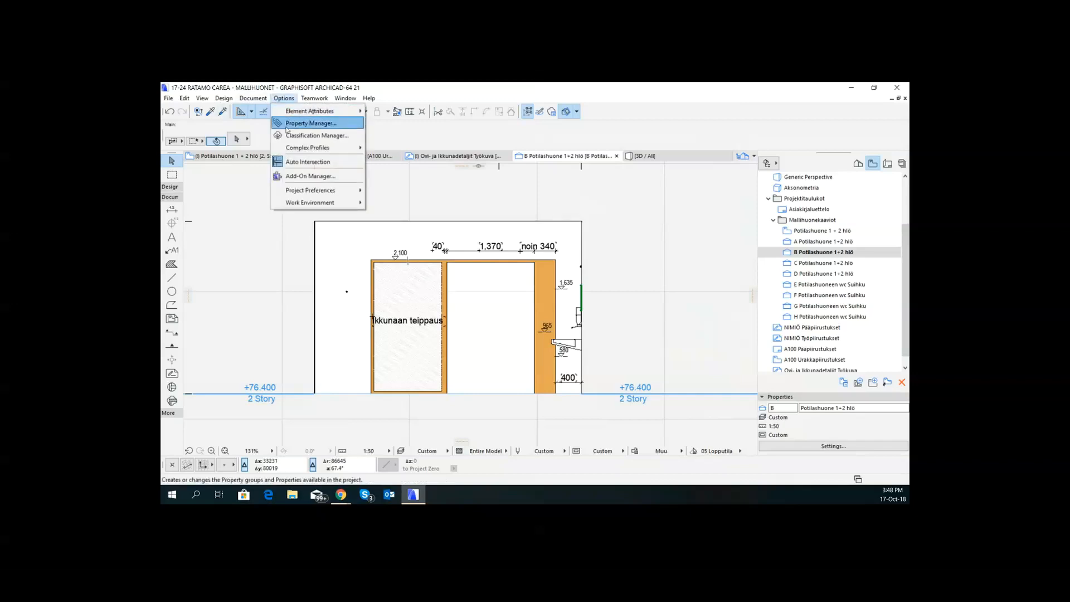
pyautogui.click(289, 124)
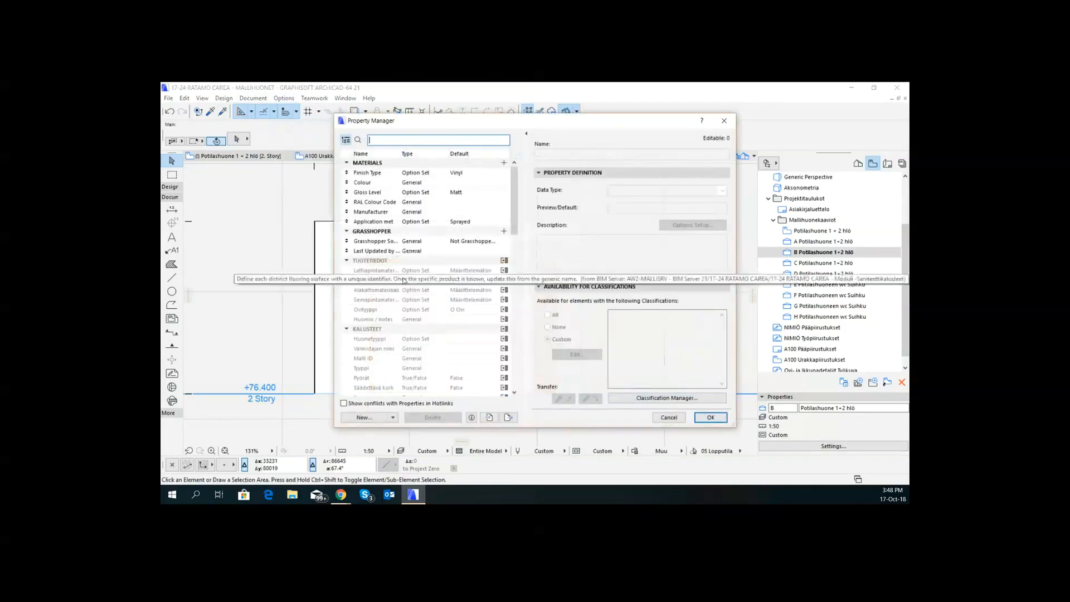
pyautogui.scroll(-2, 451, 361)
pyautogui.scroll(-10, 453, 357)
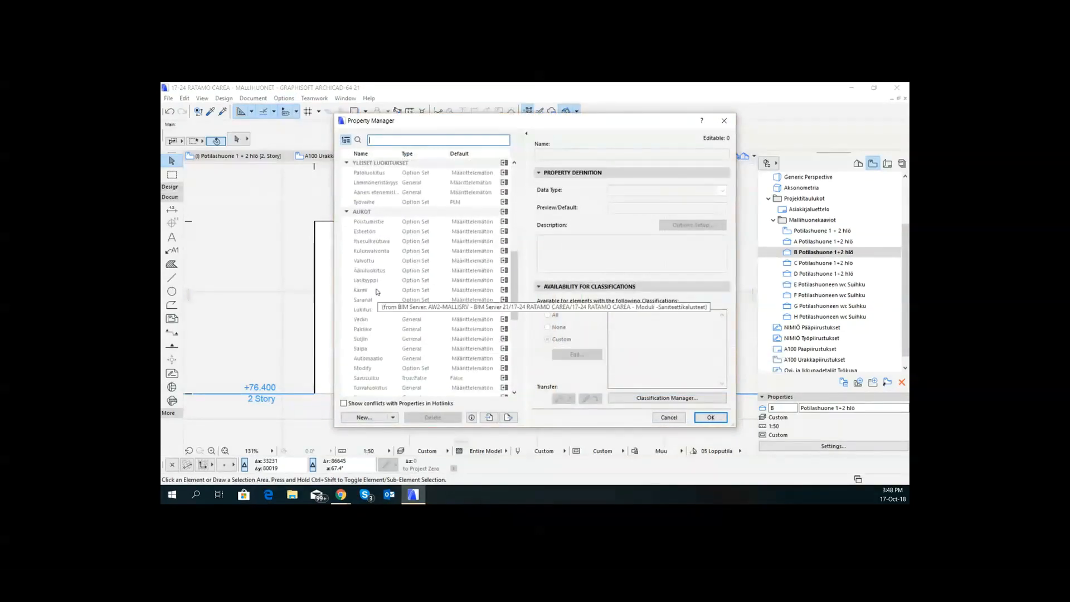
pyautogui.click(383, 281)
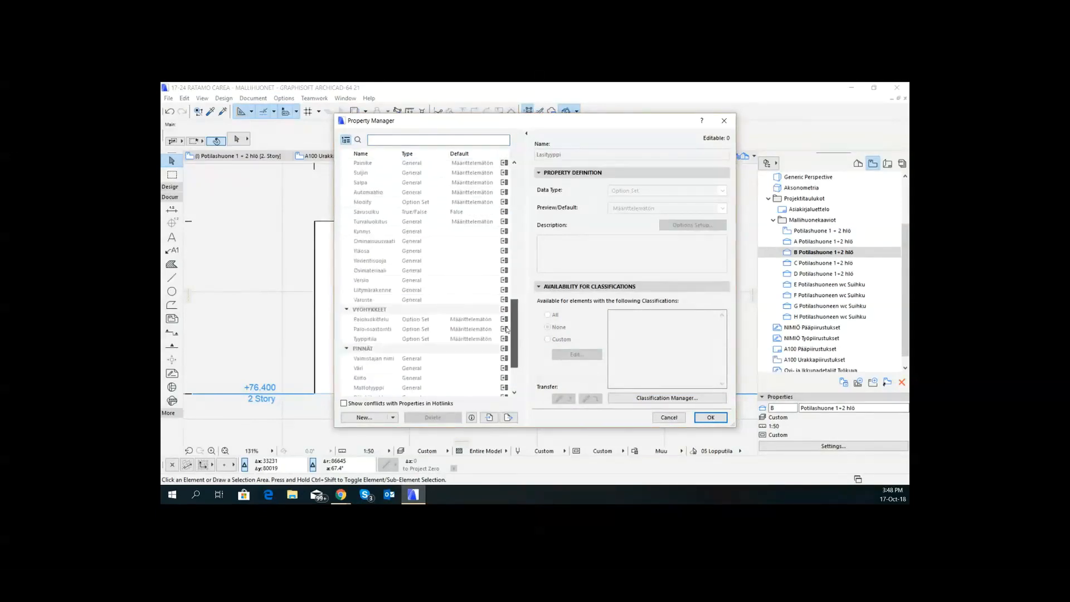
pyautogui.moveTo(514, 284); pyautogui.dragTo(514, 193)
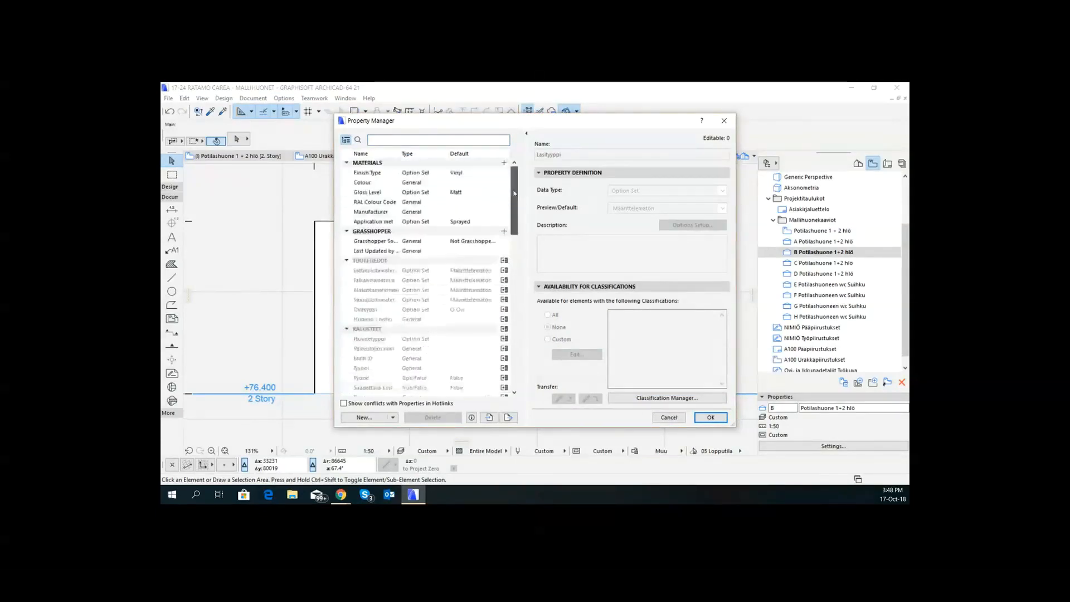
# - Collapse the TUOTETIEDOT, KALUSTEET, YLEISET LUOKITUKSET, MATERIALS and GRASSHOPPER groups and move the Property Manager off the glazed opening in the elevation
pyautogui.click(348, 260)
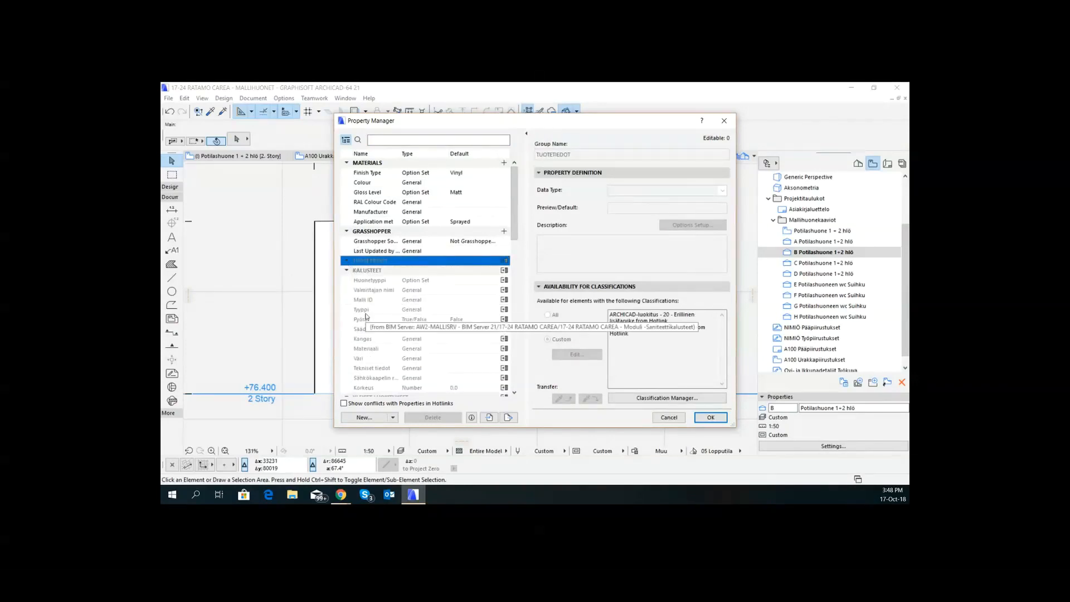
pyautogui.click(346, 271)
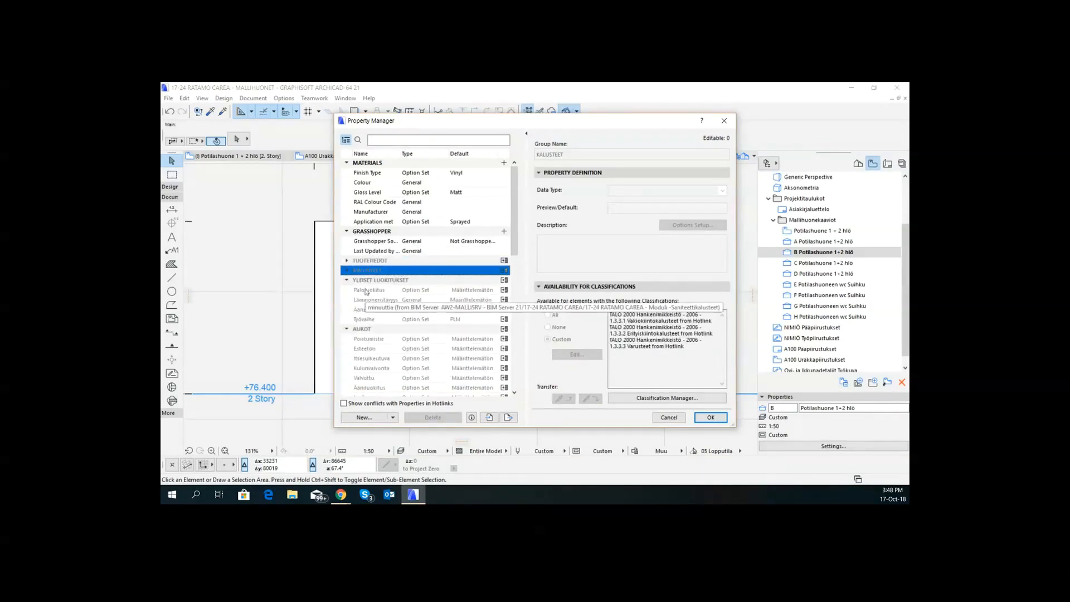
pyautogui.click(347, 280)
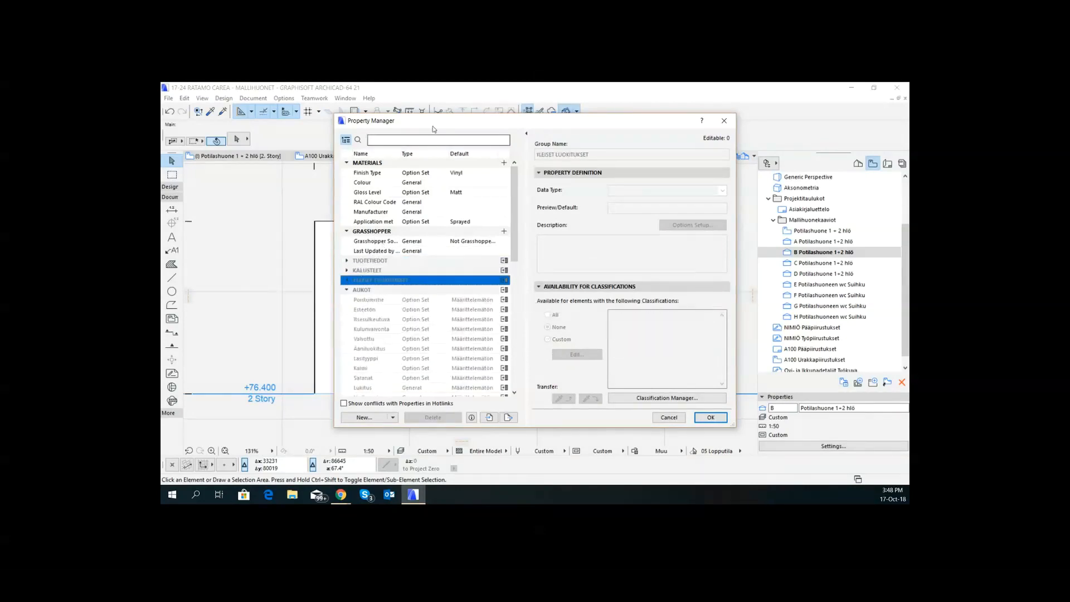
pyautogui.moveTo(441, 124)
pyautogui.mouseDown()
pyautogui.moveTo(623, 159)
pyautogui.moveTo(593, 145)
pyautogui.mouseUp()
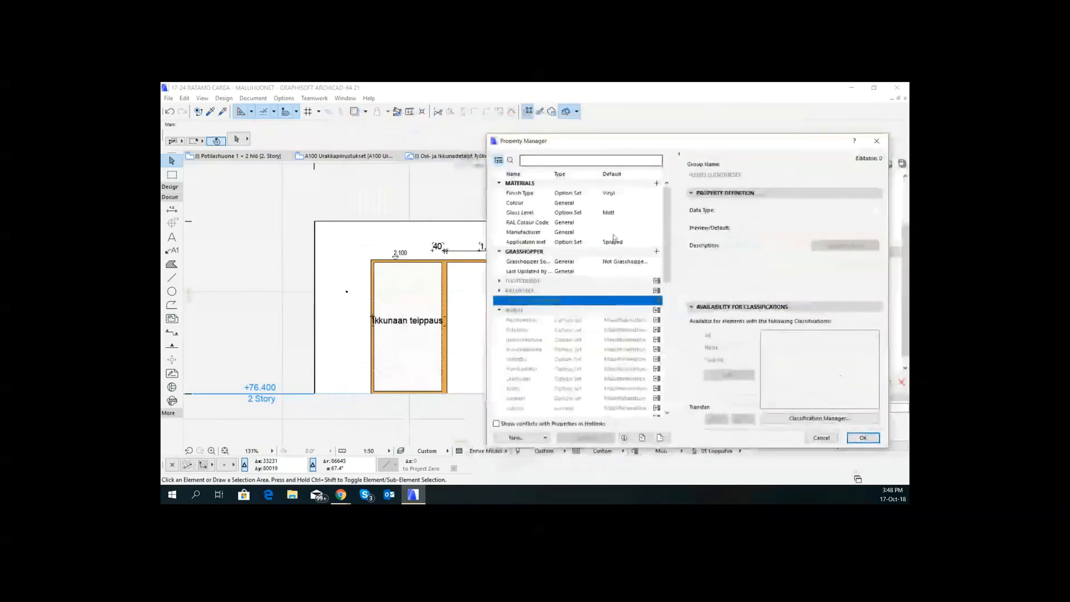
pyautogui.click(499, 184)
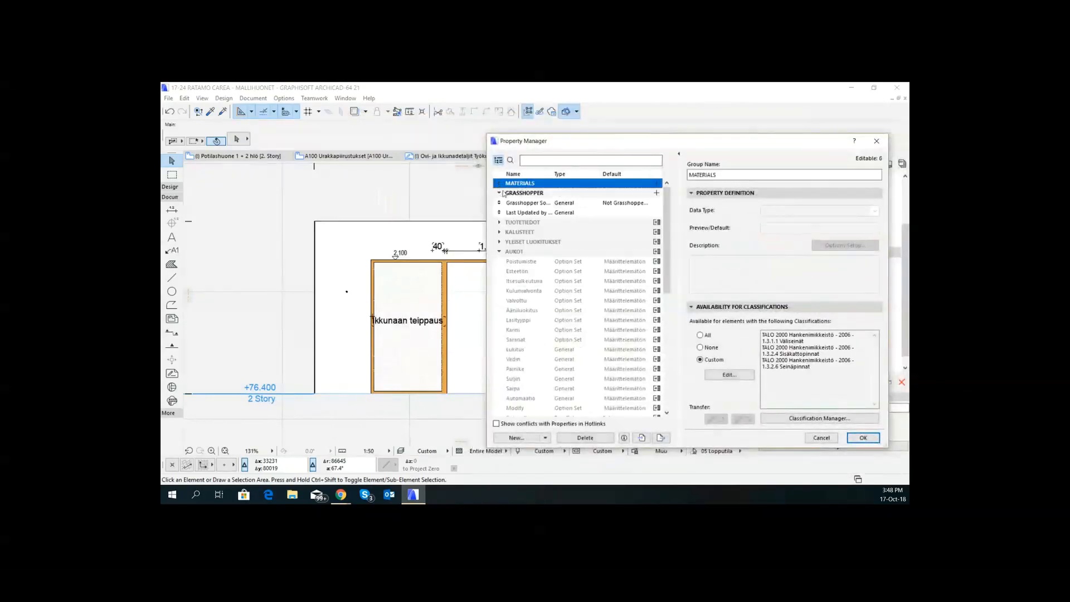
pyautogui.click(503, 193)
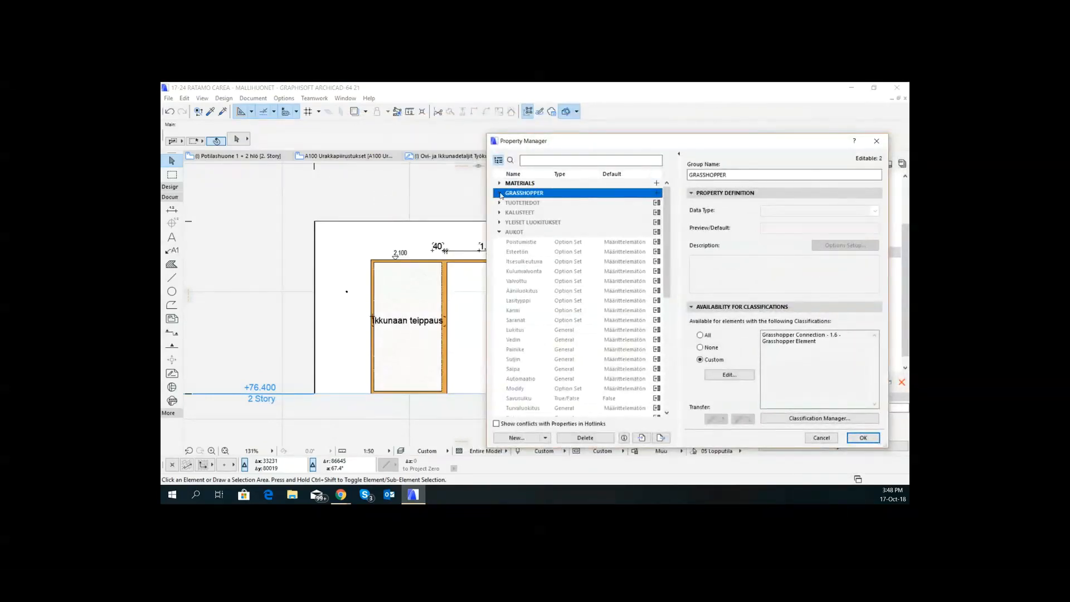
# - Create a new property group named GLAZING
pyautogui.click(522, 438)
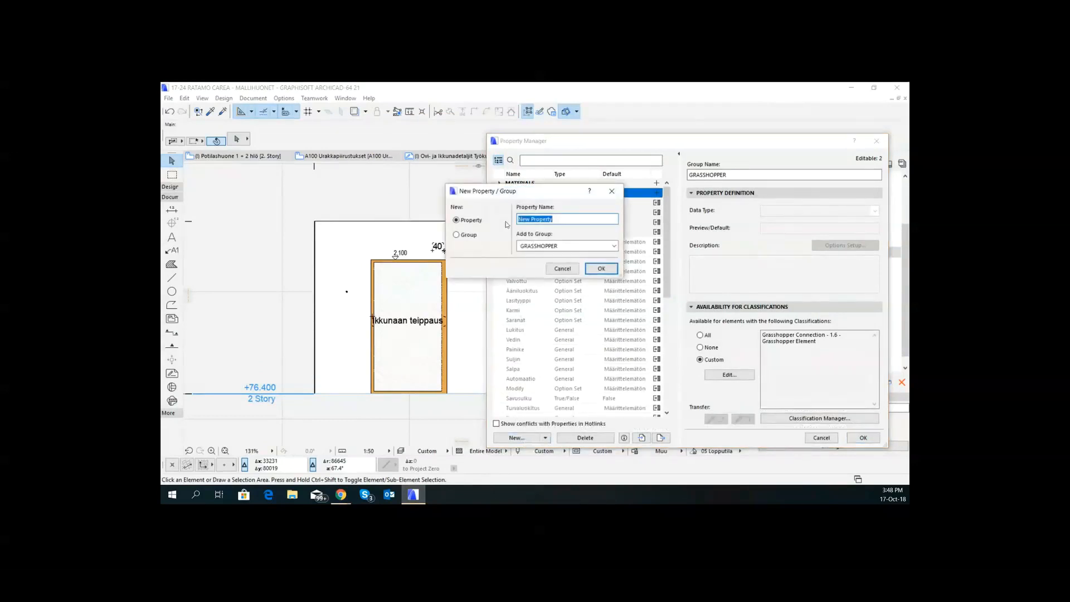
pyautogui.click(472, 236)
pyautogui.moveTo(551, 248); pyautogui.dragTo(518, 248)
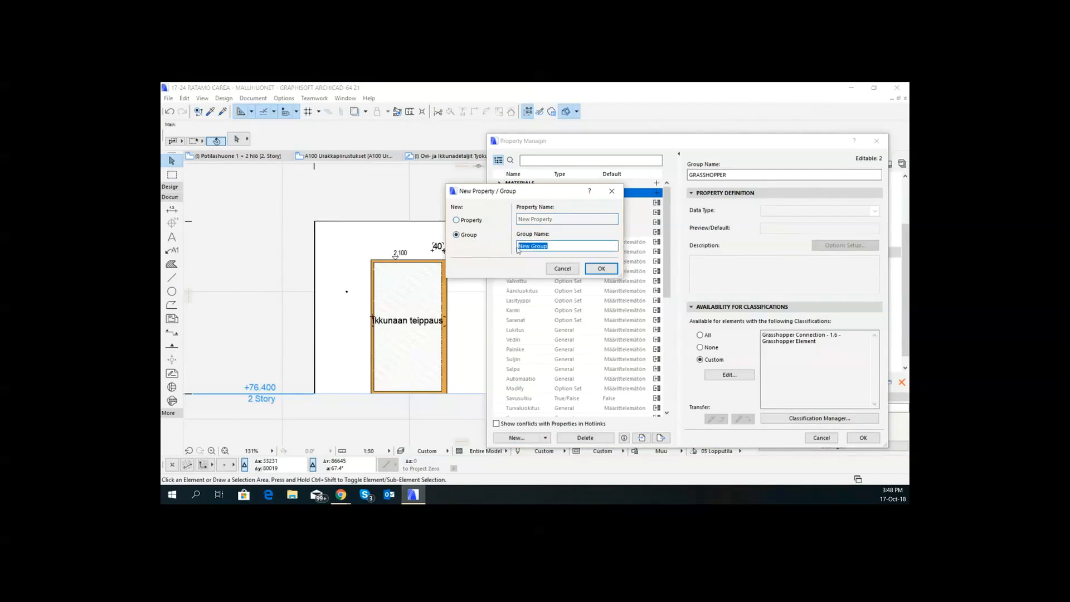
pyautogui.write('G')
pyautogui.doubleClick(552, 244)
pyautogui.write('GLAZING')
pyautogui.click(604, 269)
# - Add a new property named Manifestations to the GLAZING group
pyautogui.click(497, 203)
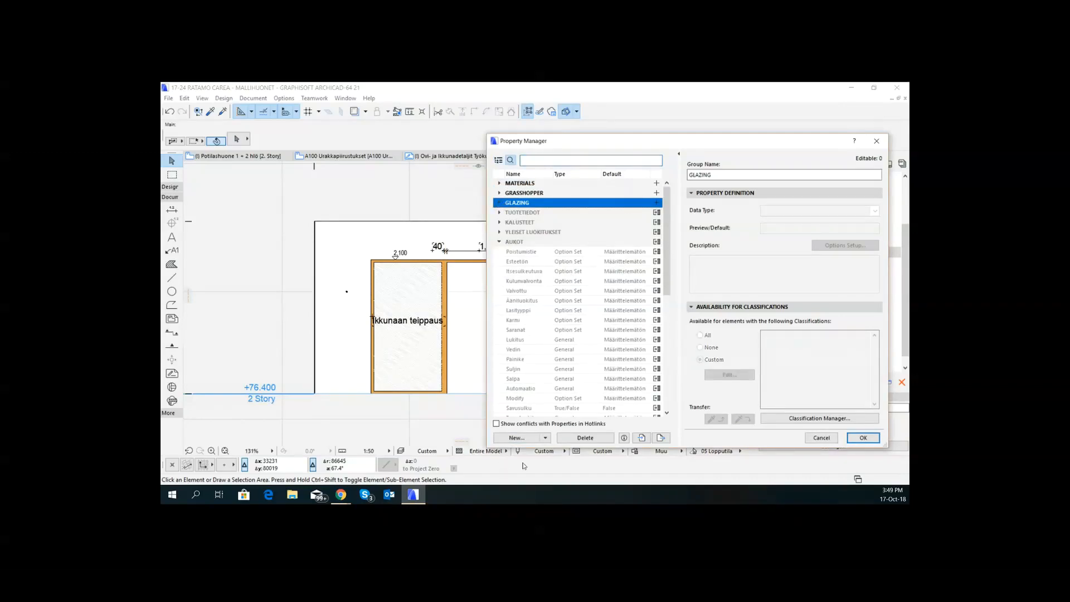
pyautogui.click(520, 438)
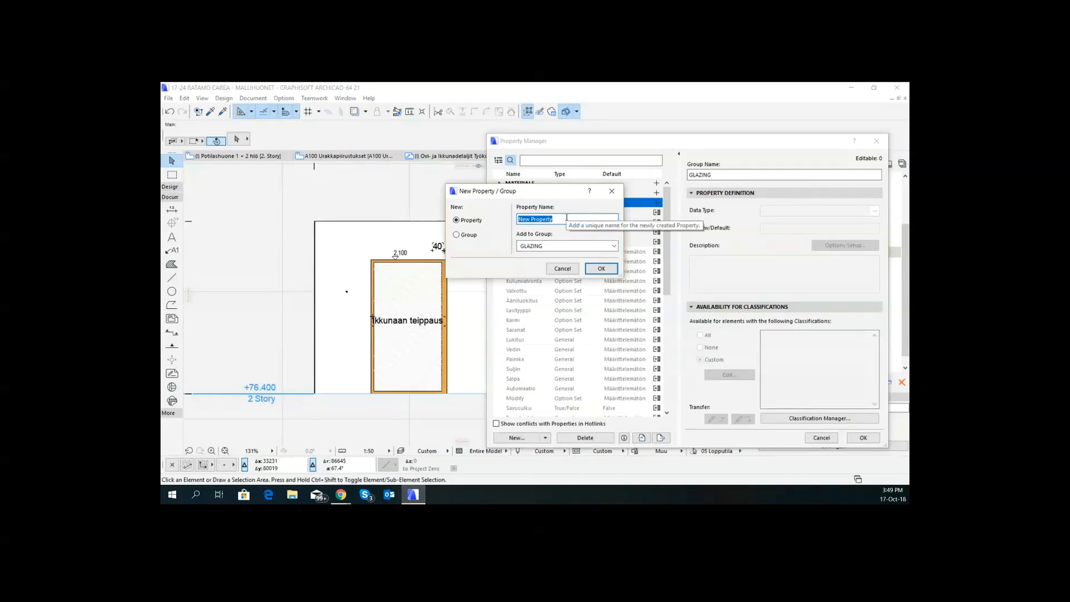
pyautogui.write('g')
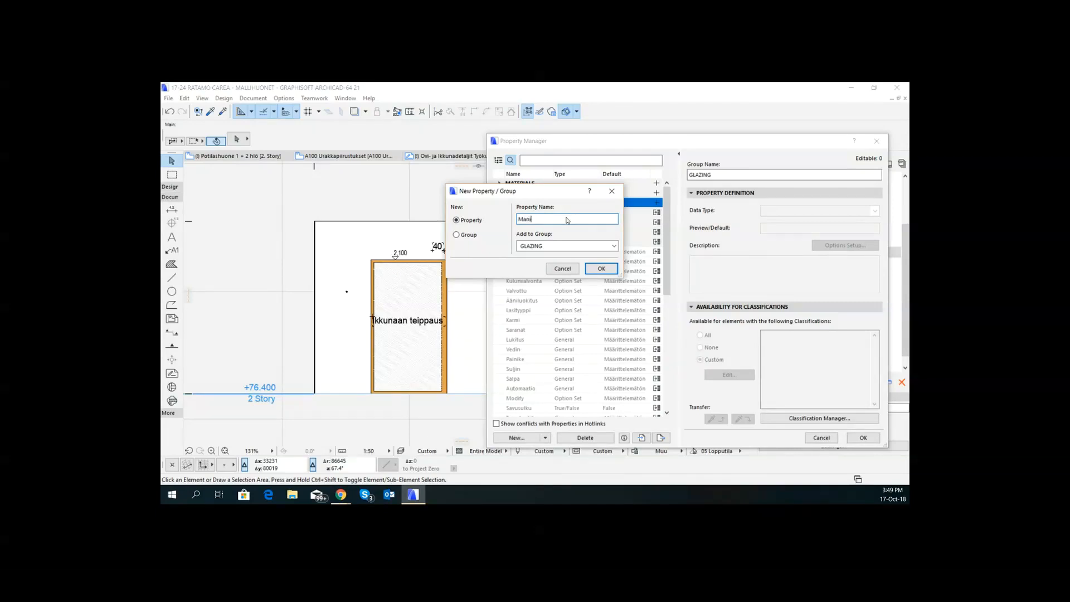
pyautogui.write('ions')
pyautogui.click(603, 269)
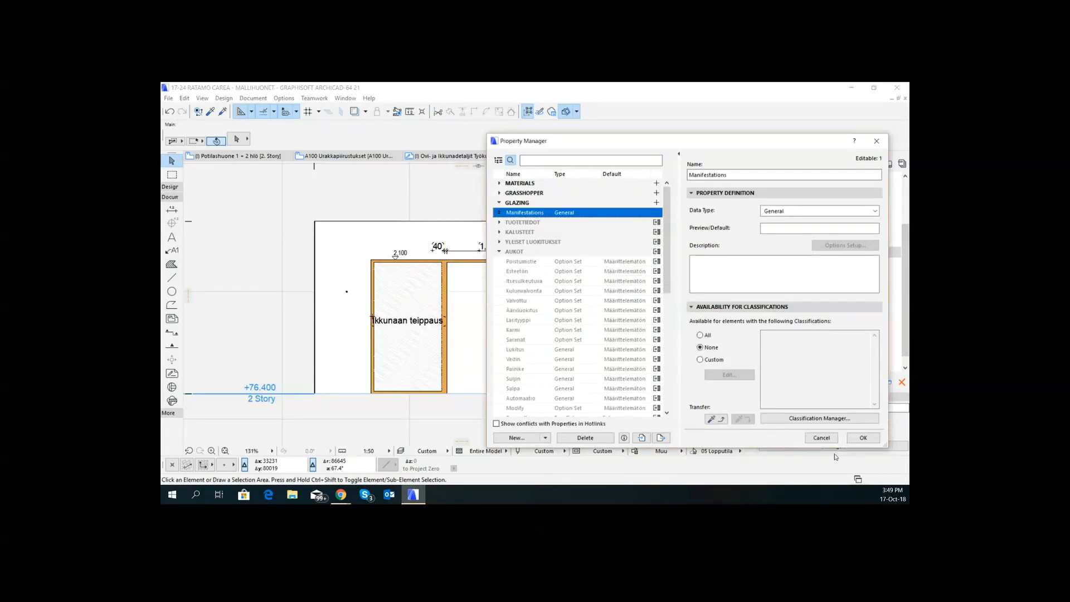
# - Make the Manifestations property available only for TALO 2000 classes 1.3.1.2 Lasiväliseinät, 1.3.1.5 Väliovet and 1.3.1.6 Erityisovet, and save the property changes
pyautogui.click(700, 360)
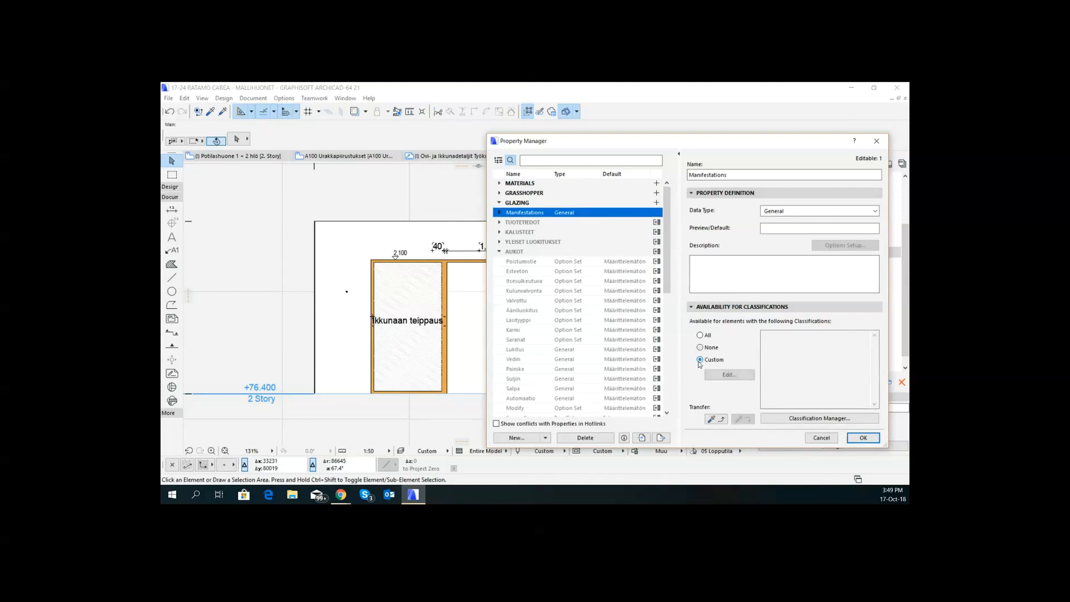
pyautogui.click(728, 374)
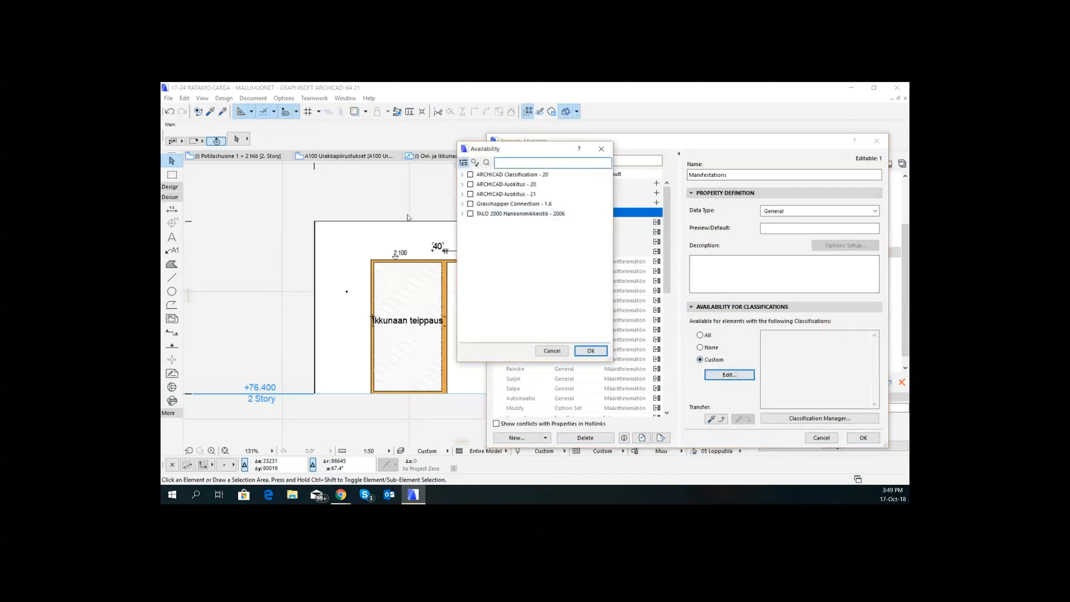
pyautogui.click(462, 214)
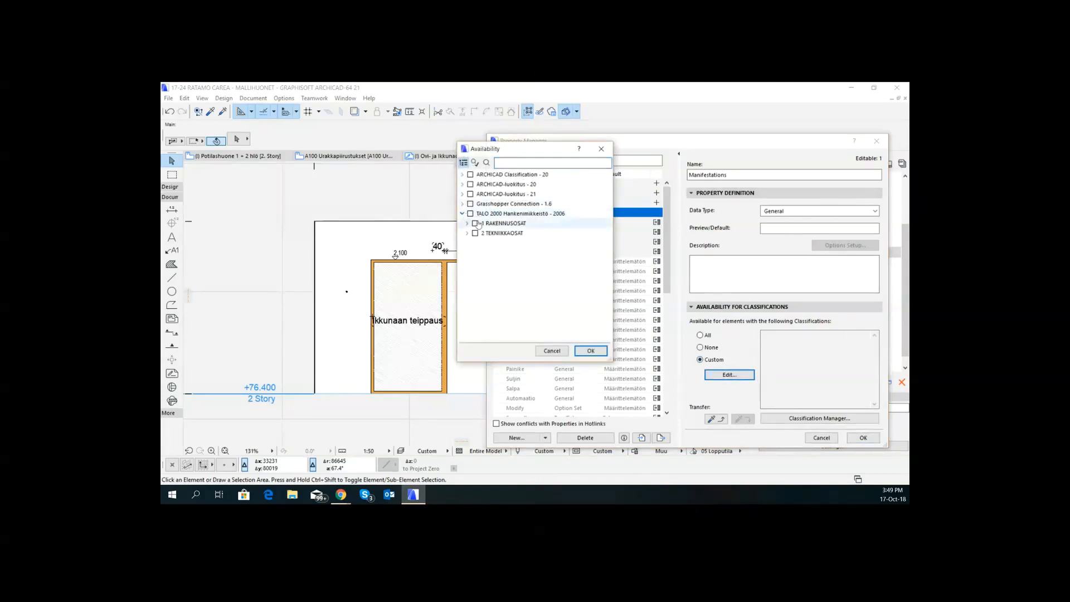
pyautogui.click(467, 223)
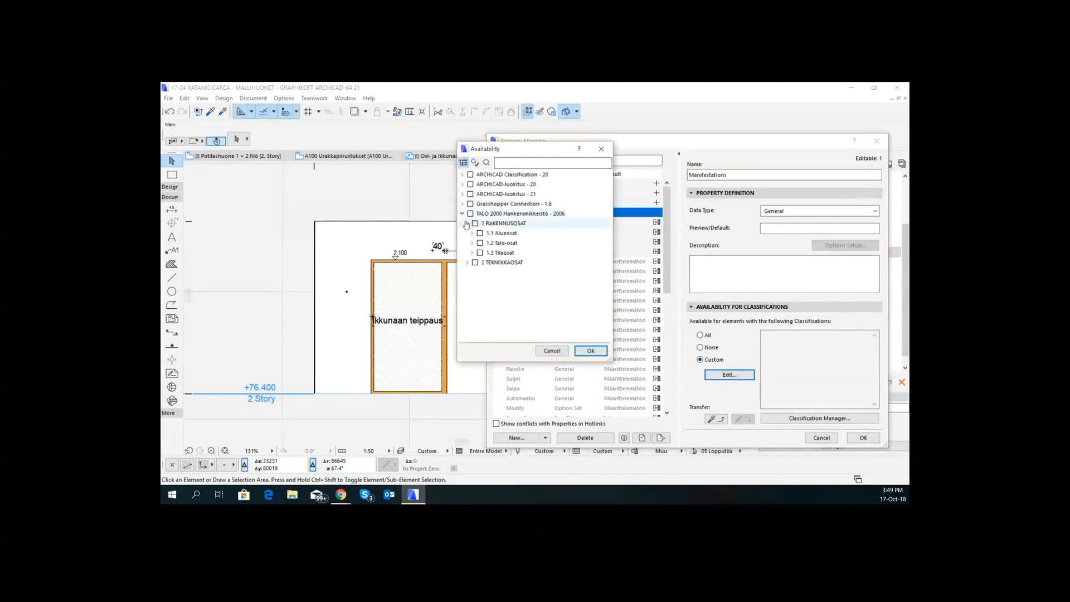
pyautogui.click(472, 252)
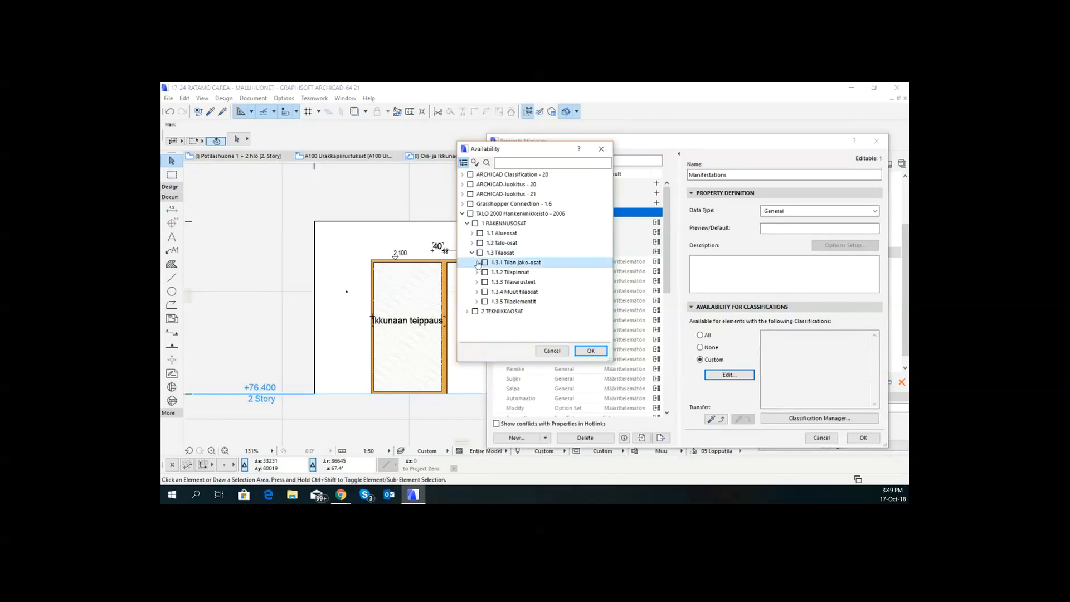
pyautogui.click(474, 262)
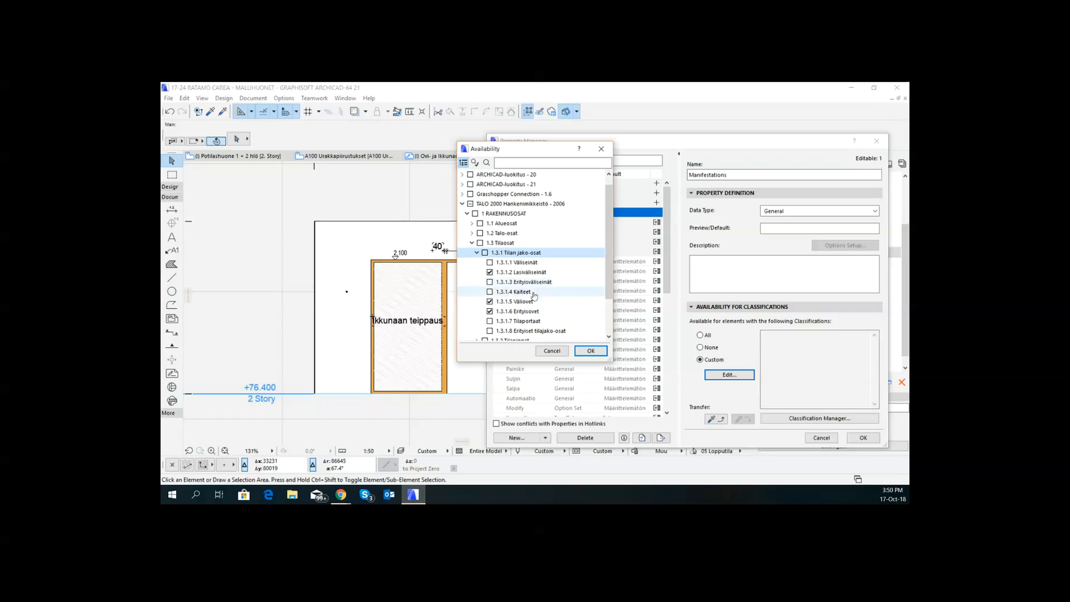
pyautogui.click(592, 351)
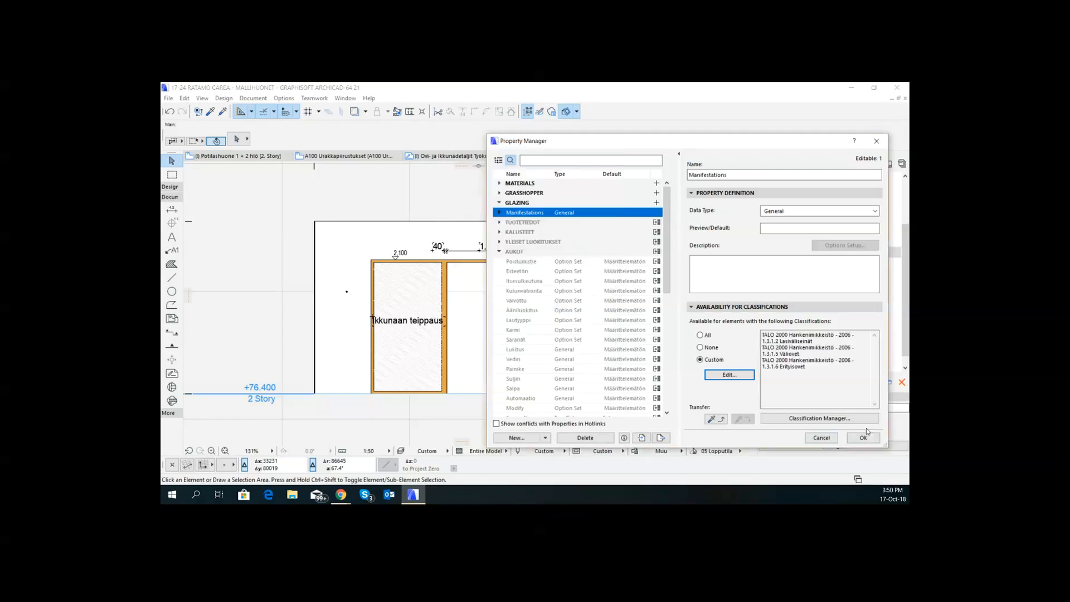
pyautogui.click(864, 438)
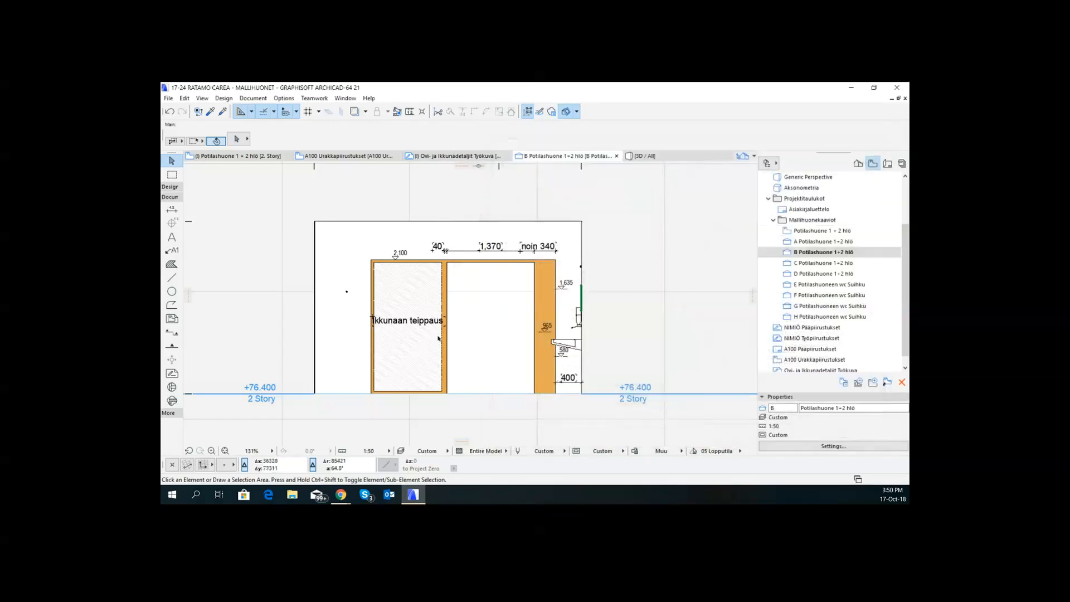
# - Classify the door with the glazed side panel as 1.3.1.5 Väliovet in the TALO 2000 classification, in its Door Selection Settings
pyautogui.click(457, 261)
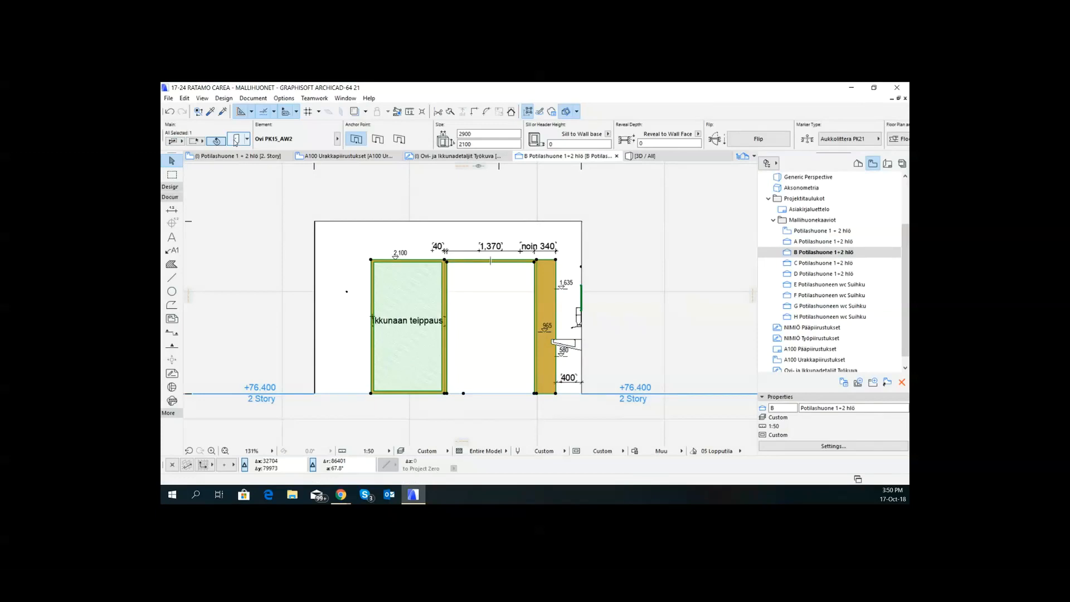
pyautogui.doubleClick(422, 334)
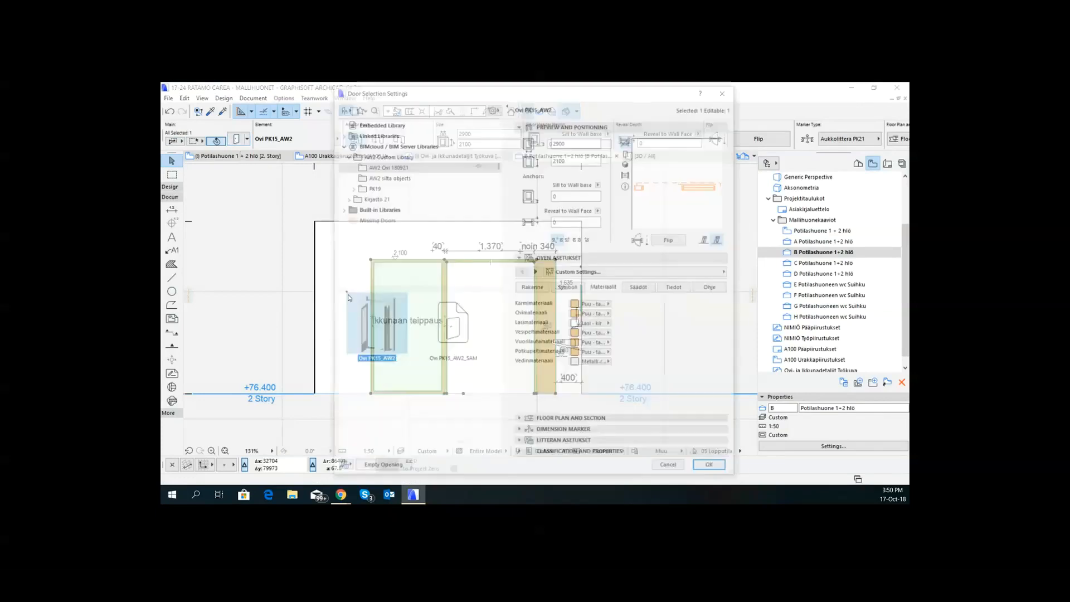
pyautogui.click(597, 454)
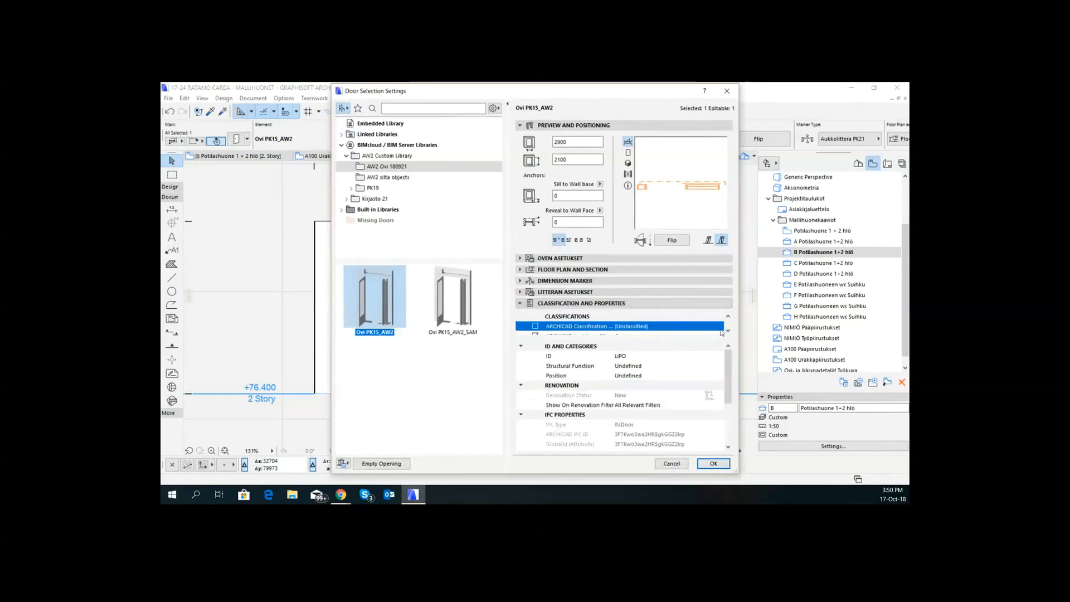
pyautogui.click(727, 331)
pyautogui.click(728, 331)
pyautogui.click(728, 330)
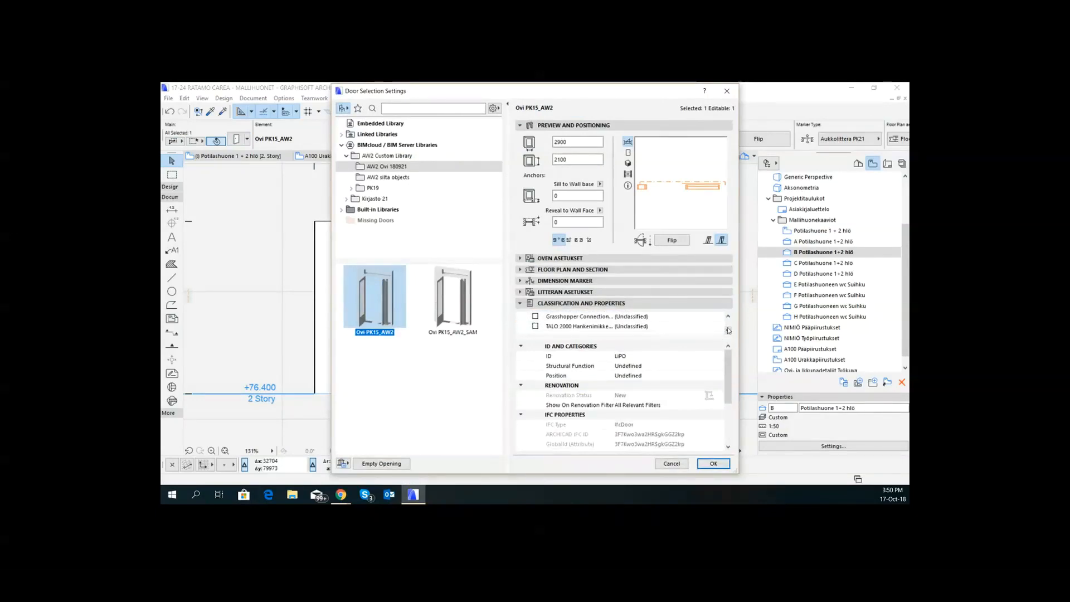
pyautogui.click(716, 328)
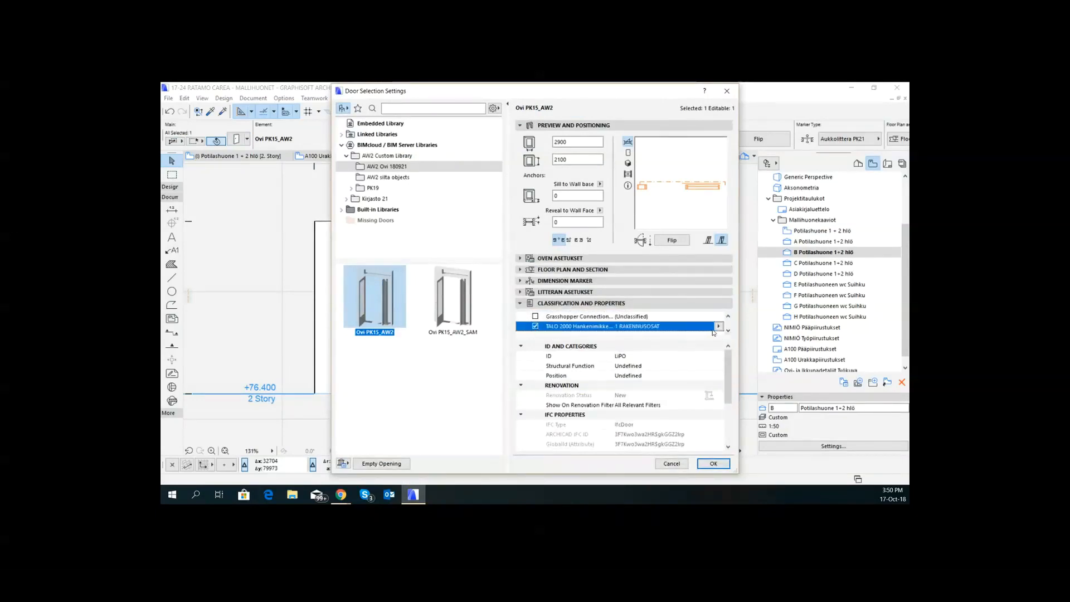
pyautogui.click(718, 326)
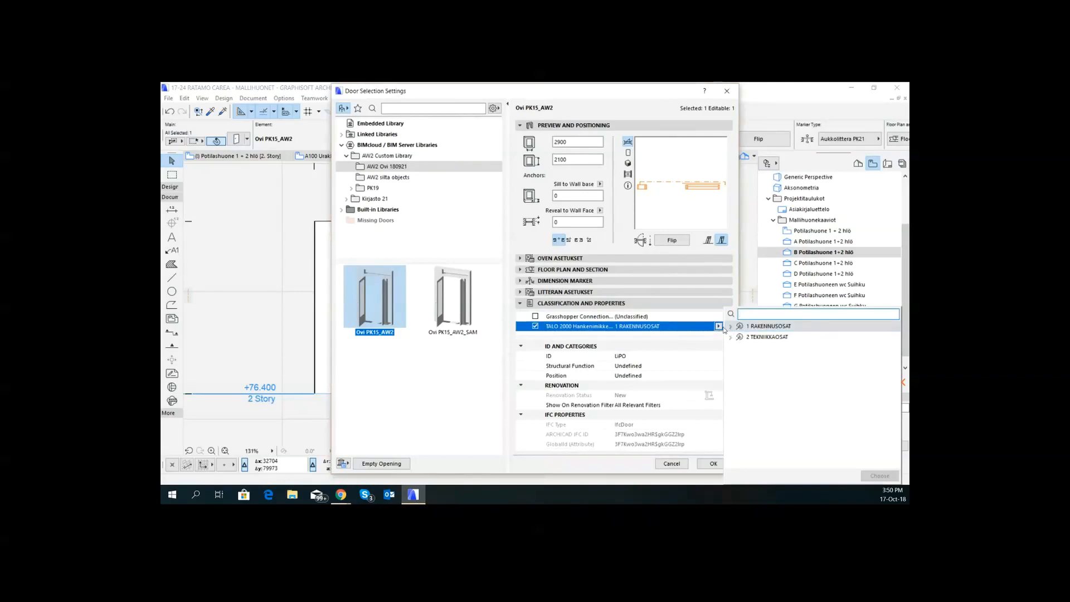
pyautogui.click(730, 326)
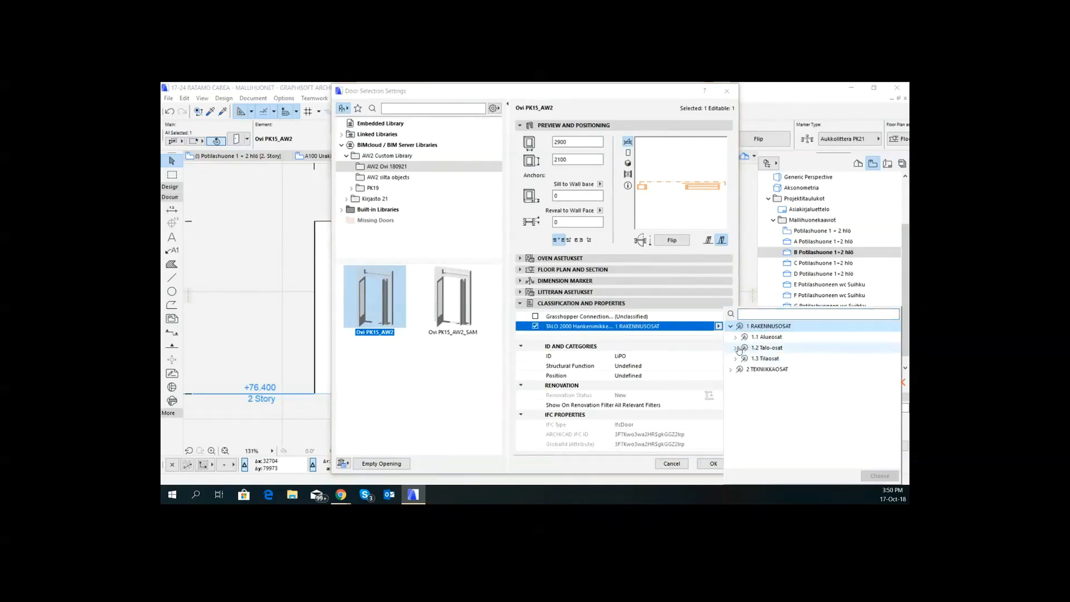
pyautogui.click(735, 359)
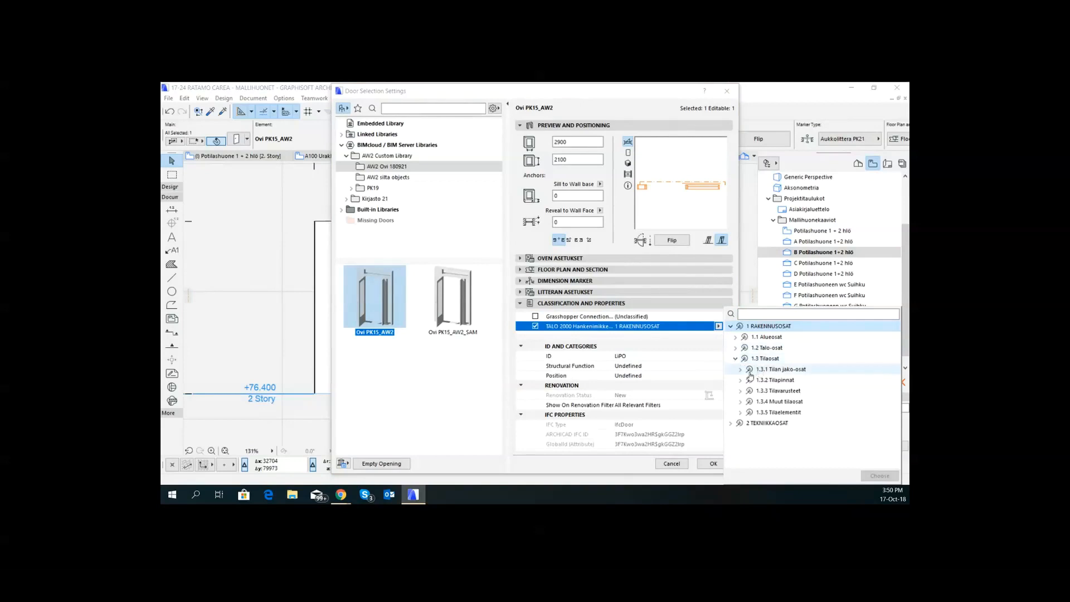
pyautogui.click(740, 369)
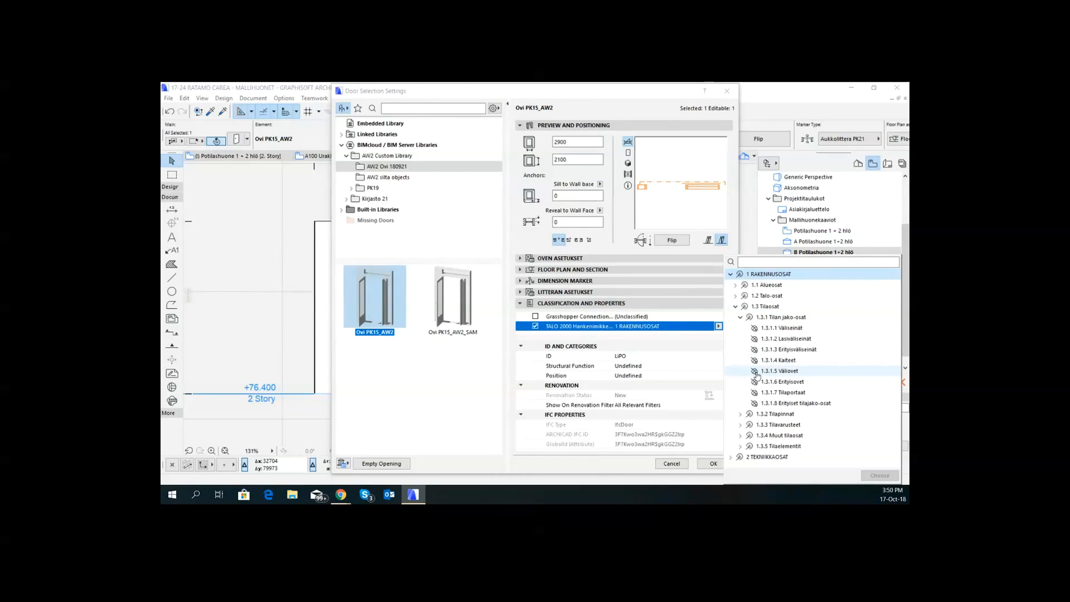
pyautogui.click(756, 371)
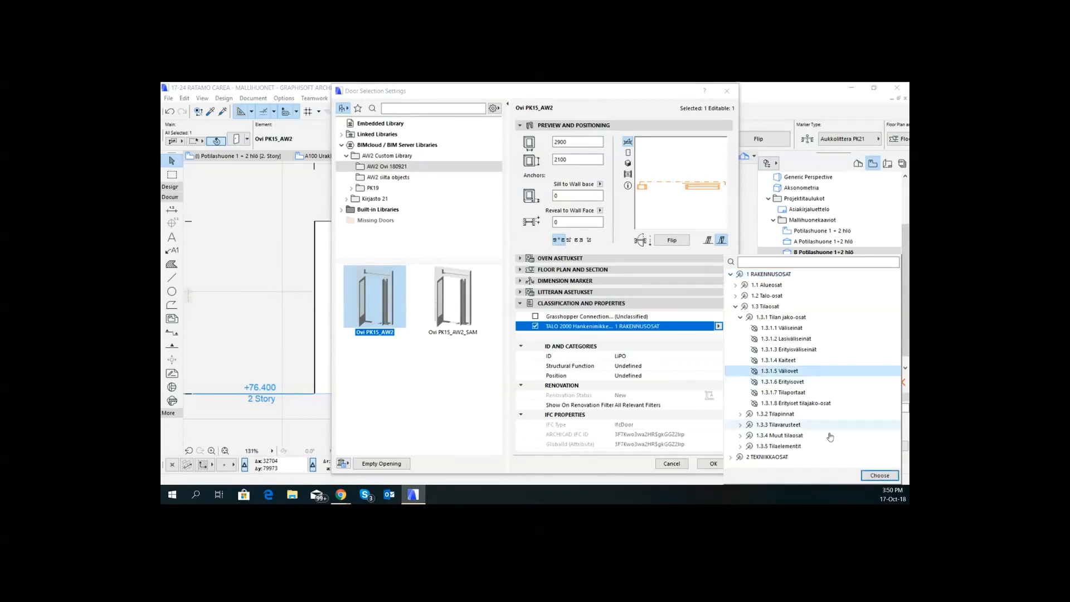
pyautogui.click(879, 475)
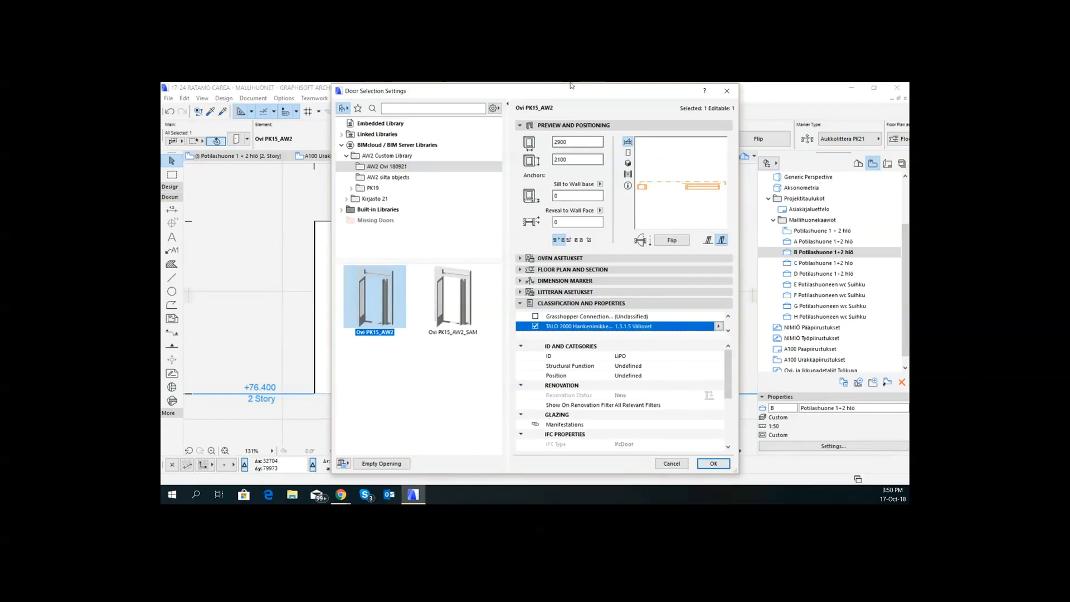
# - Enter Ikkunaan teippaus as the door's Manifestations value under GLAZING, apply the door settings and deselect the door
pyautogui.moveTo(570, 91); pyautogui.dragTo(690, 90)
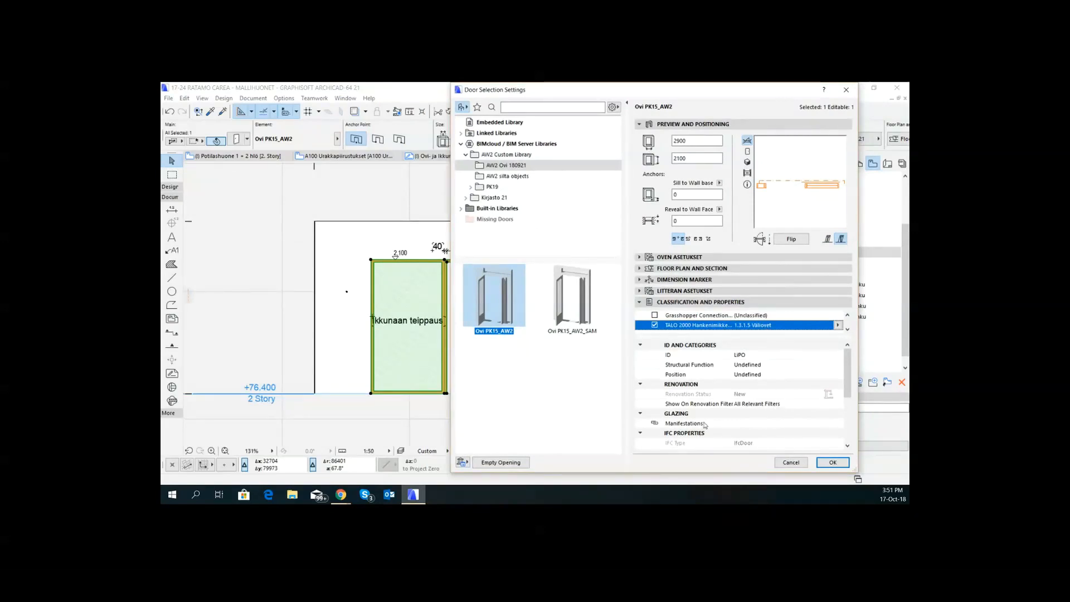
pyautogui.click(724, 423)
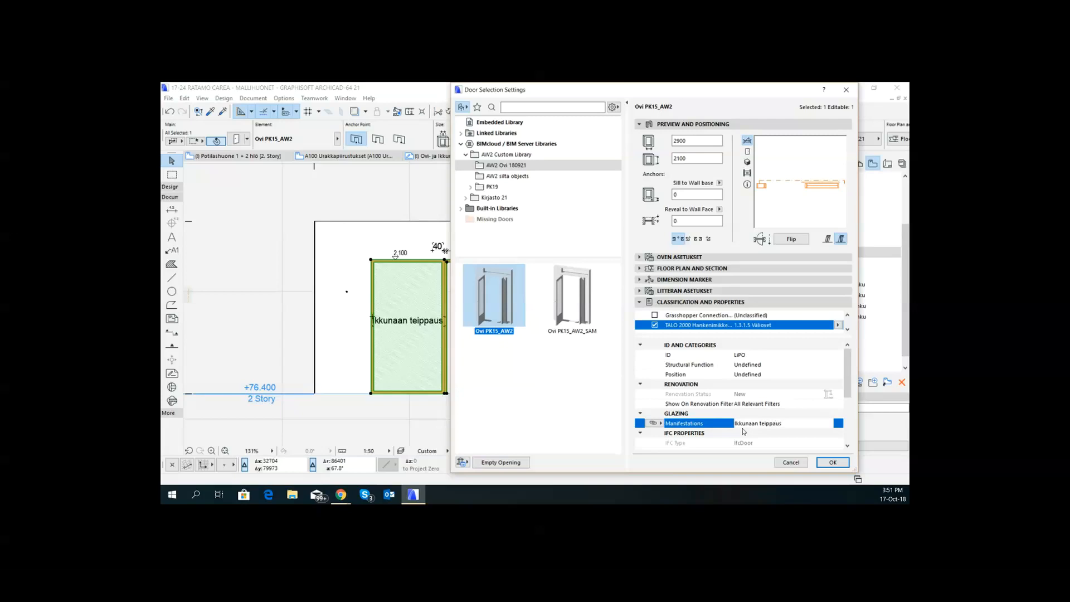
pyautogui.click(832, 462)
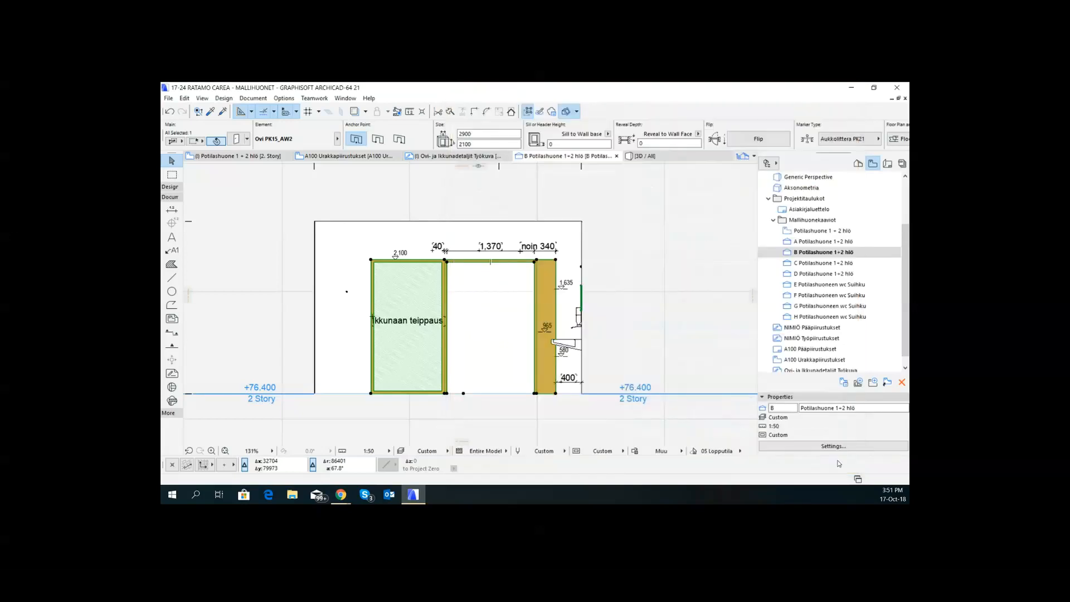
pyautogui.click(491, 304)
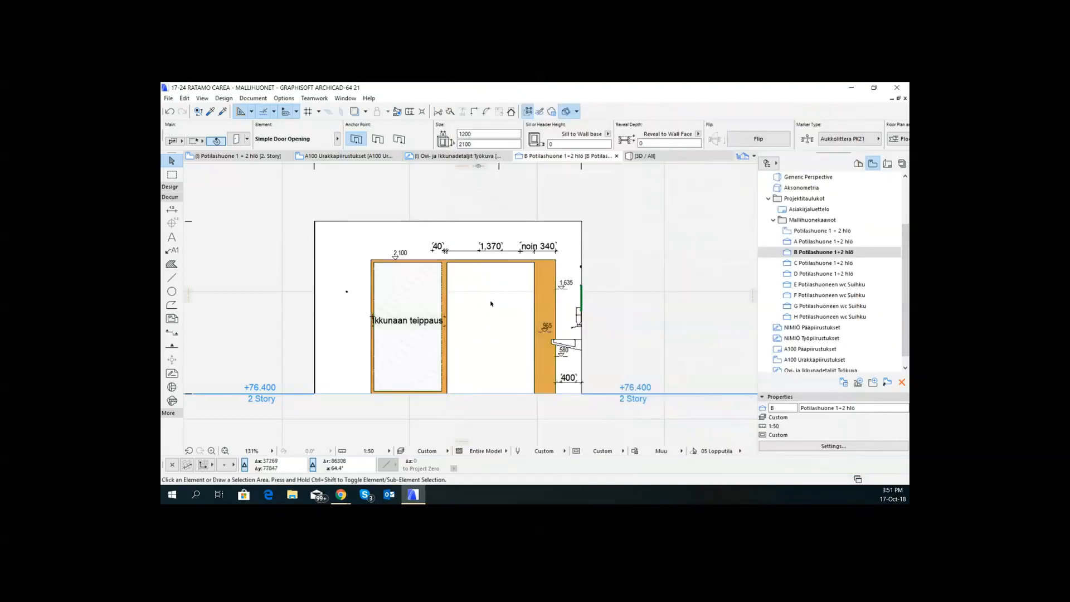
# - Set the Label tool's default Property Label 21 to show the property value Manifestations from the GLAZING group as its first content row
pyautogui.click(173, 251)
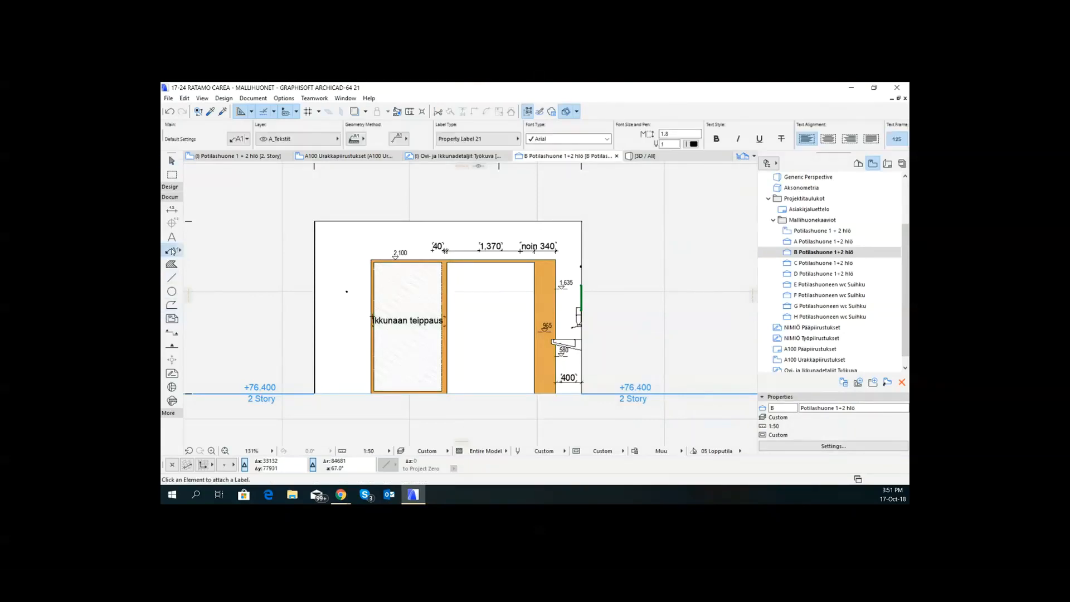
pyautogui.doubleClick(172, 251)
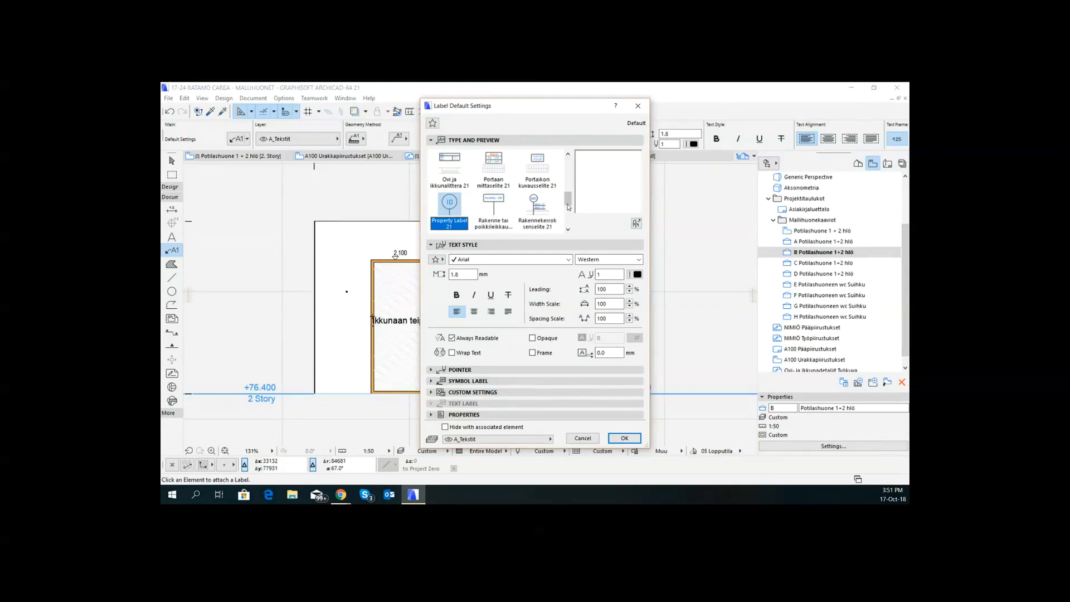
pyautogui.moveTo(567, 201)
pyautogui.mouseDown()
pyautogui.moveTo(567, 223)
pyautogui.moveTo(571, 194)
pyautogui.mouseUp()
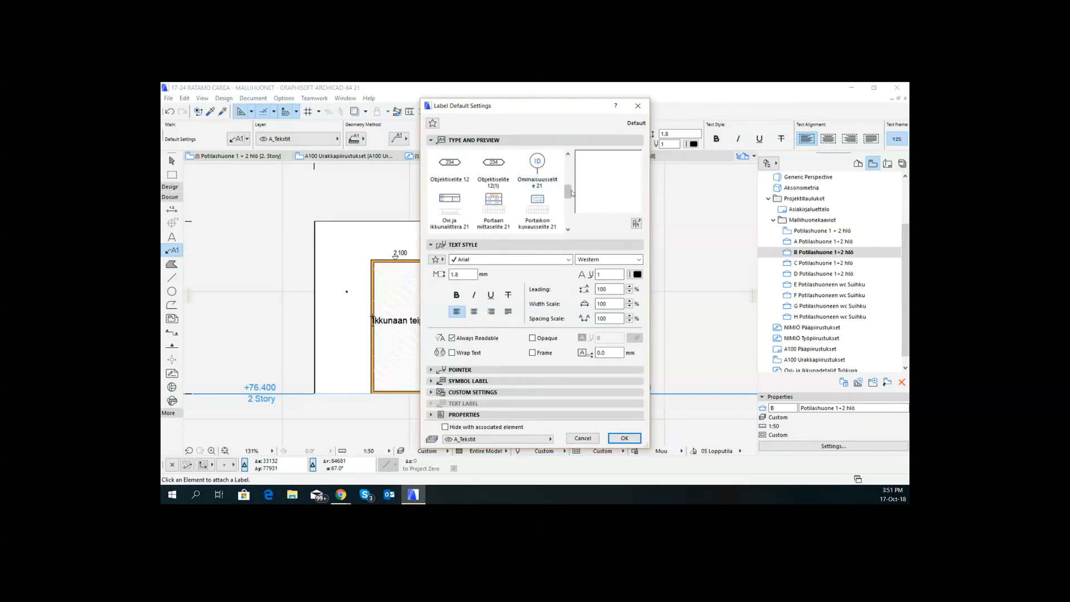
pyautogui.moveTo(569, 193); pyautogui.dragTo(570, 206)
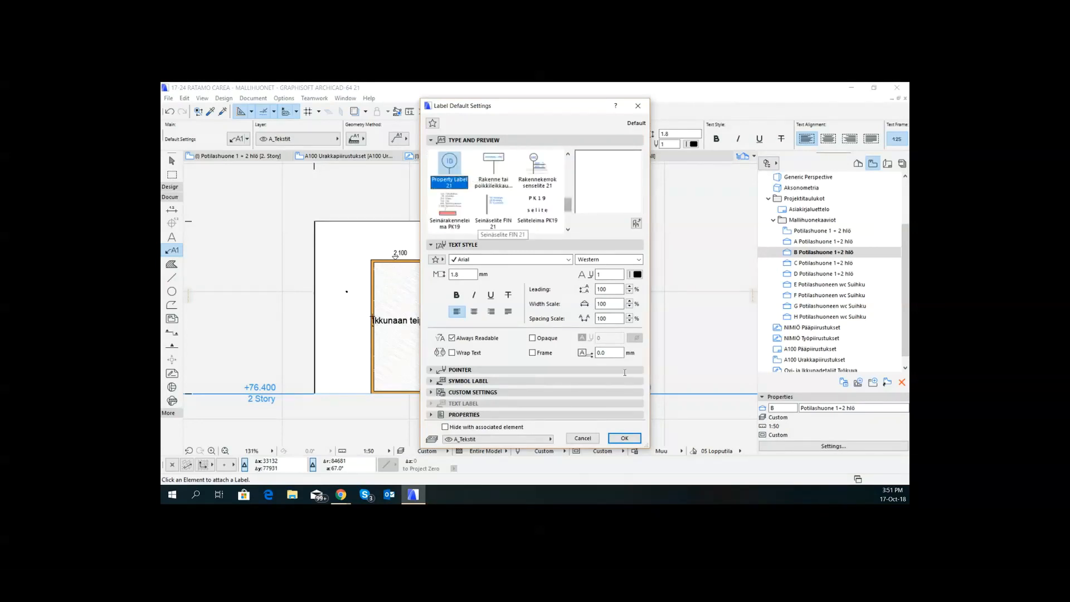
pyautogui.click(432, 393)
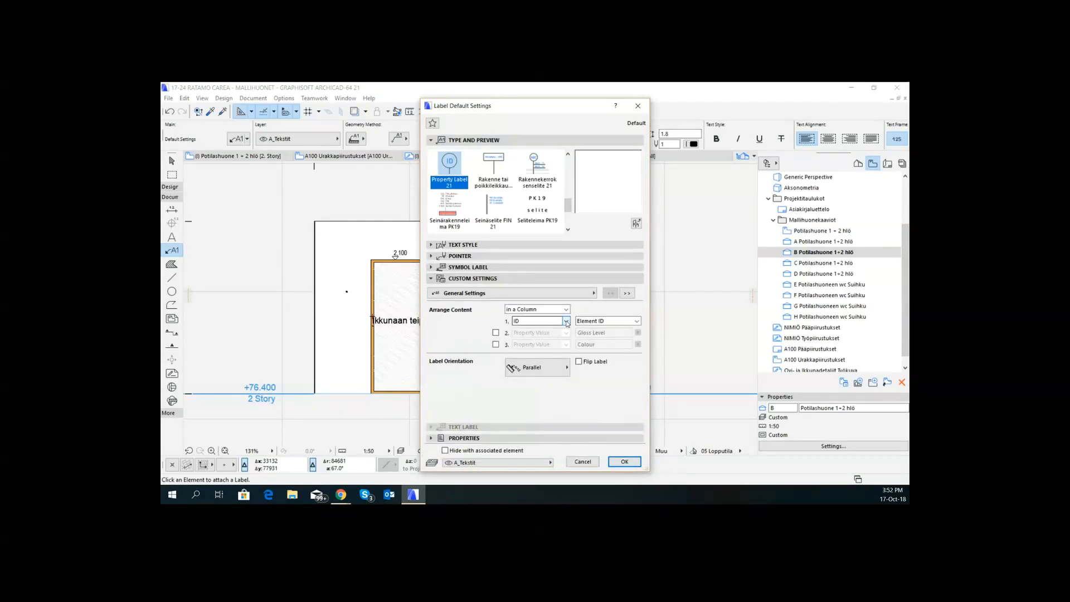
pyautogui.click(566, 321)
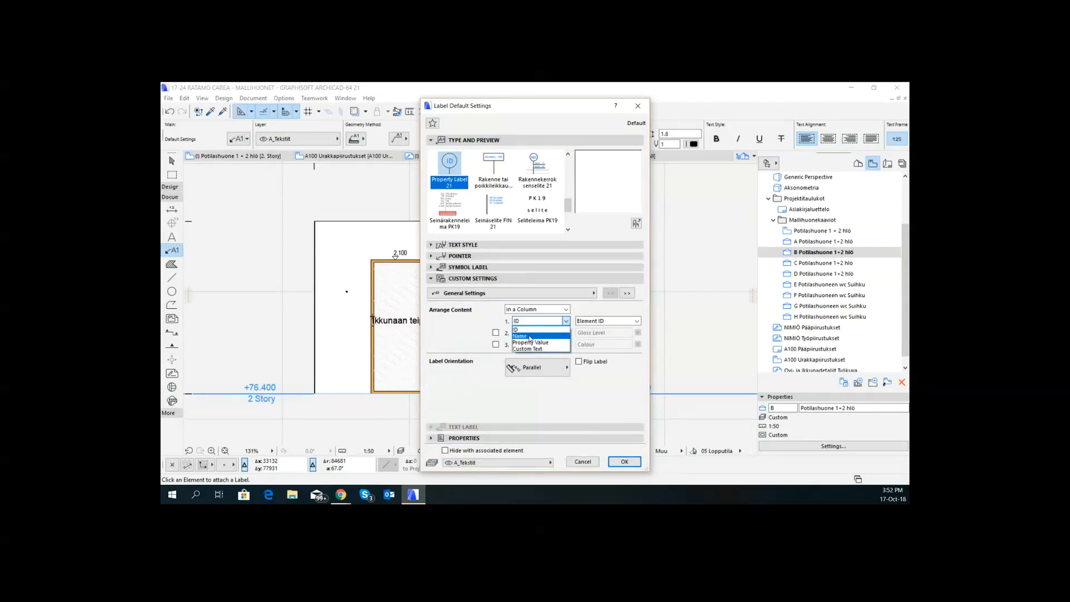
pyautogui.click(530, 342)
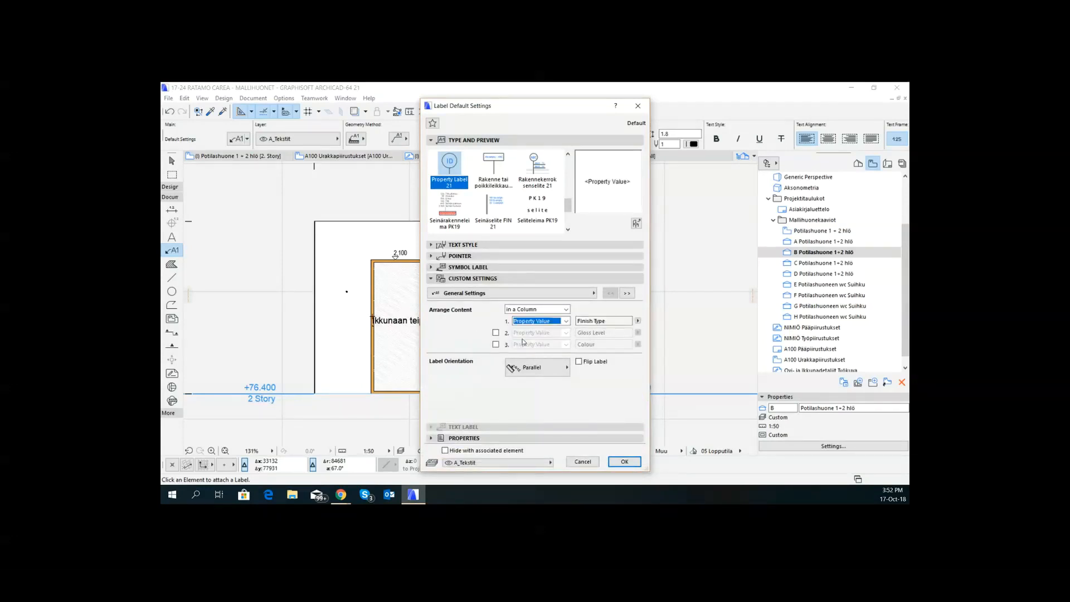
pyautogui.click(637, 321)
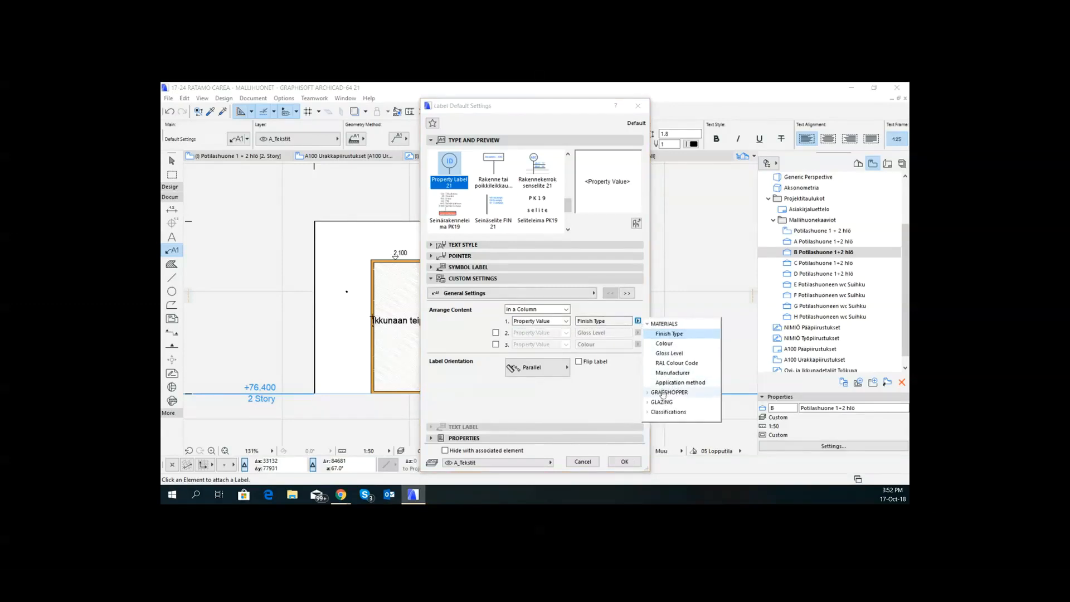
pyautogui.click(646, 402)
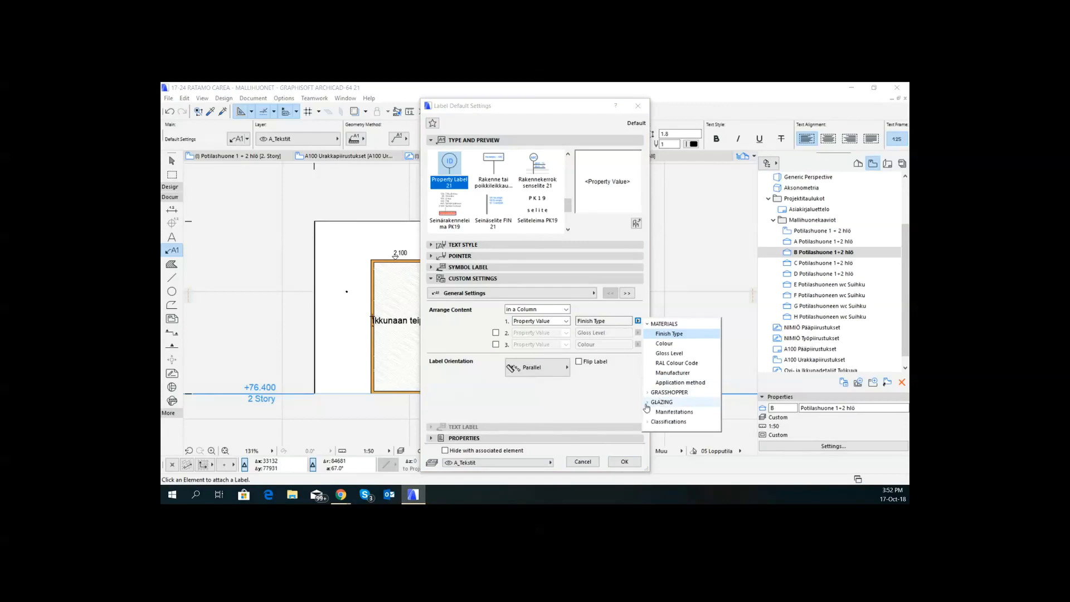
pyautogui.click(675, 411)
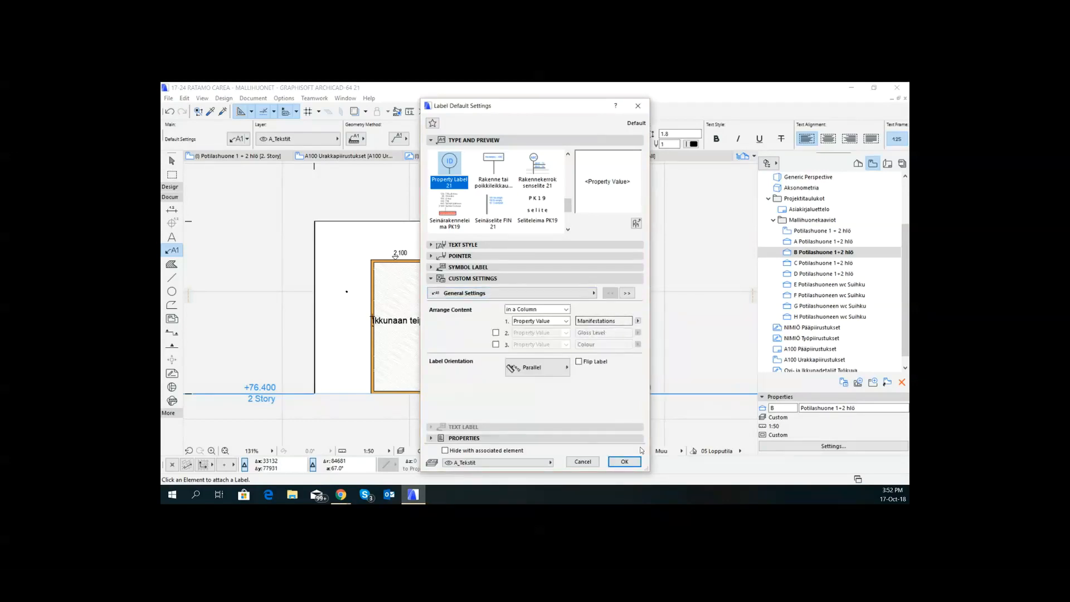
pyautogui.click(624, 462)
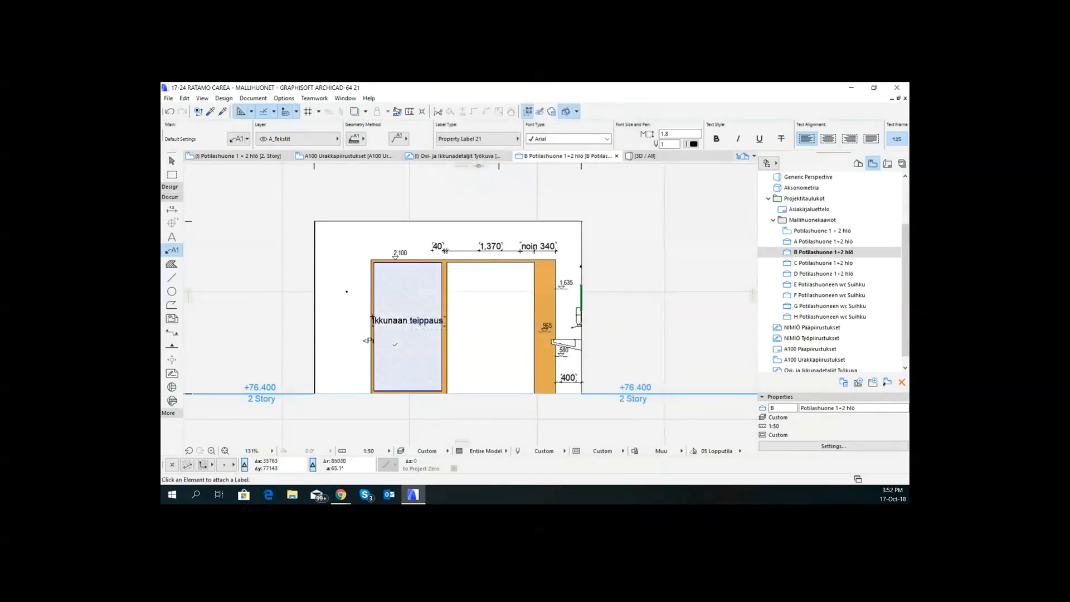
# - Try to attach the property label to the glazed side panel in the elevation, and undo the placement
pyautogui.click(394, 346)
pyautogui.hotkey('ctrl', 'z')
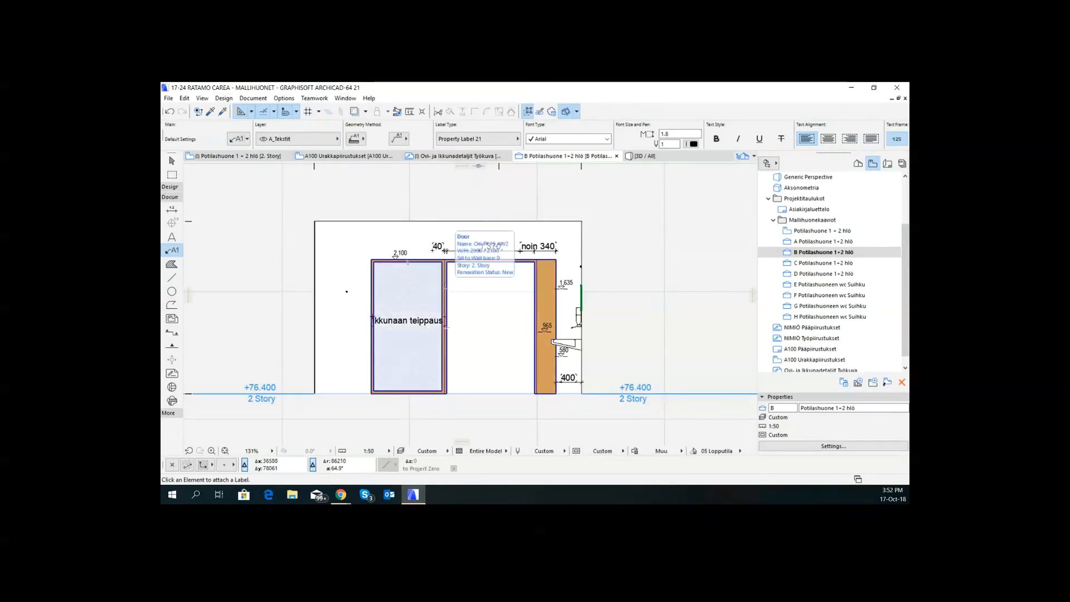
# - Attach a property label showing Manifestations to the frame beside the door's glazed side panel in the elevation
pyautogui.click(445, 286)
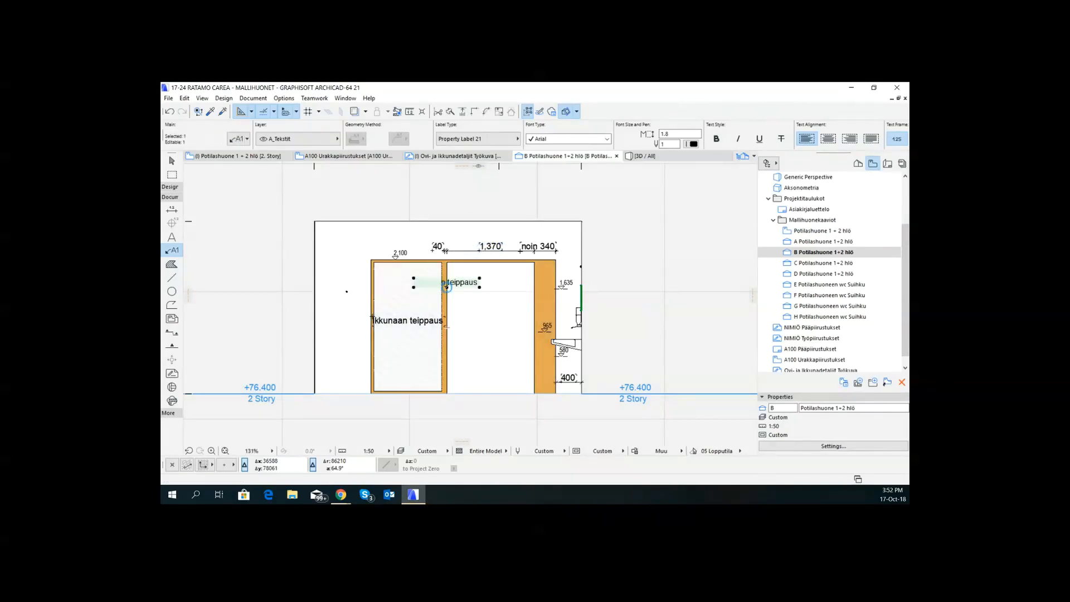
pyautogui.hotkey('ctrl', 'z')
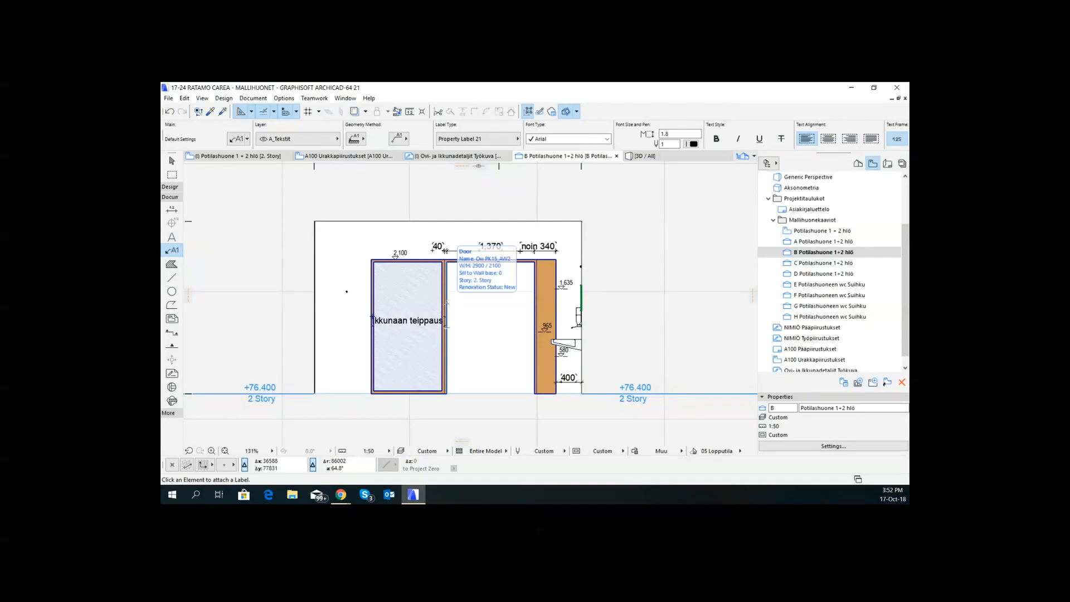
pyautogui.click(446, 302)
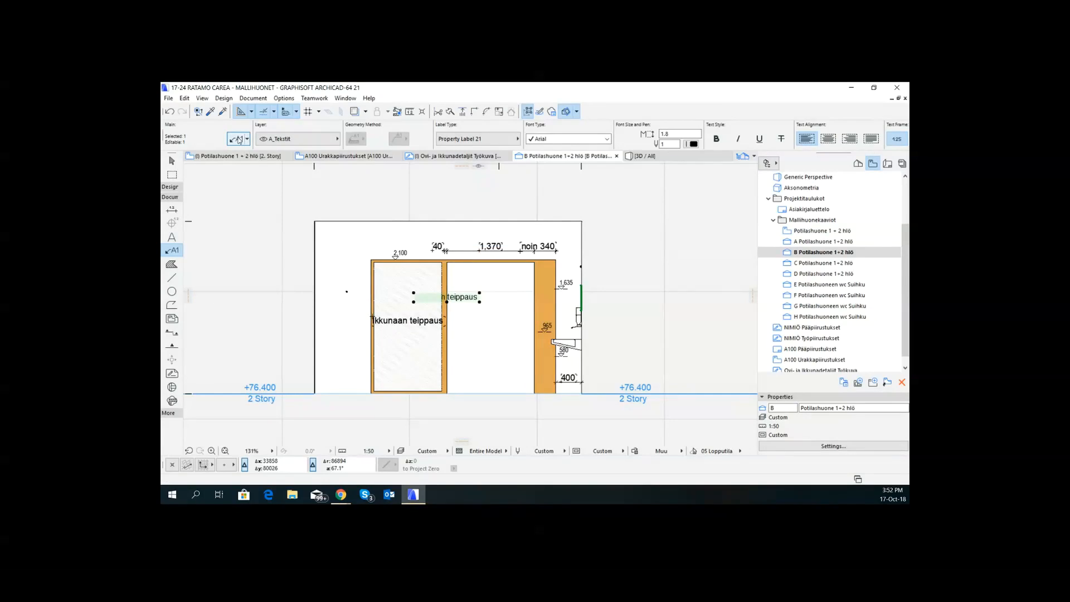
pyautogui.click(239, 140)
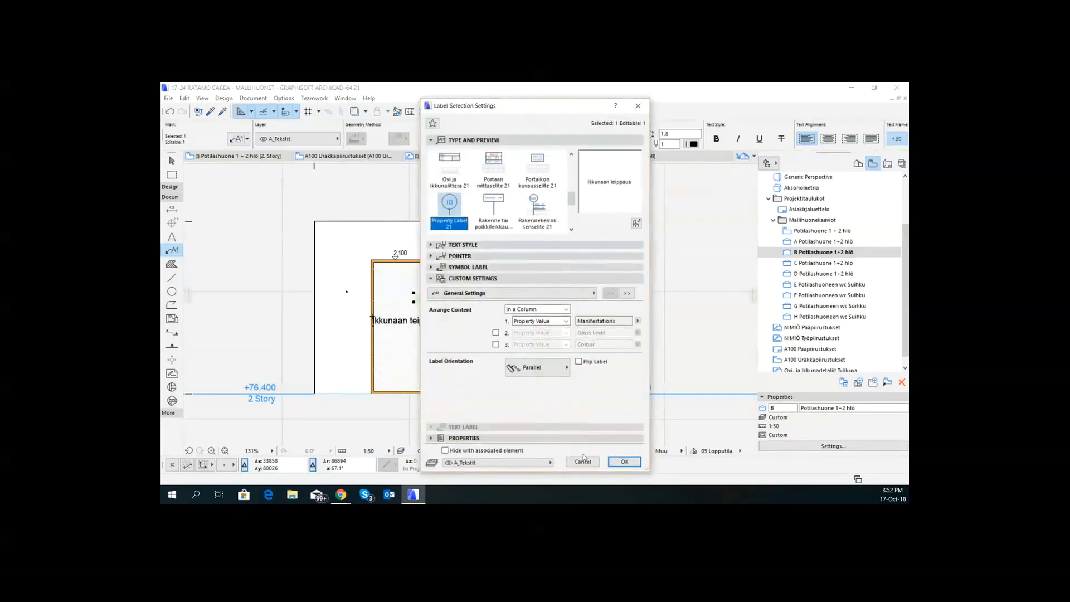
pyautogui.click(582, 461)
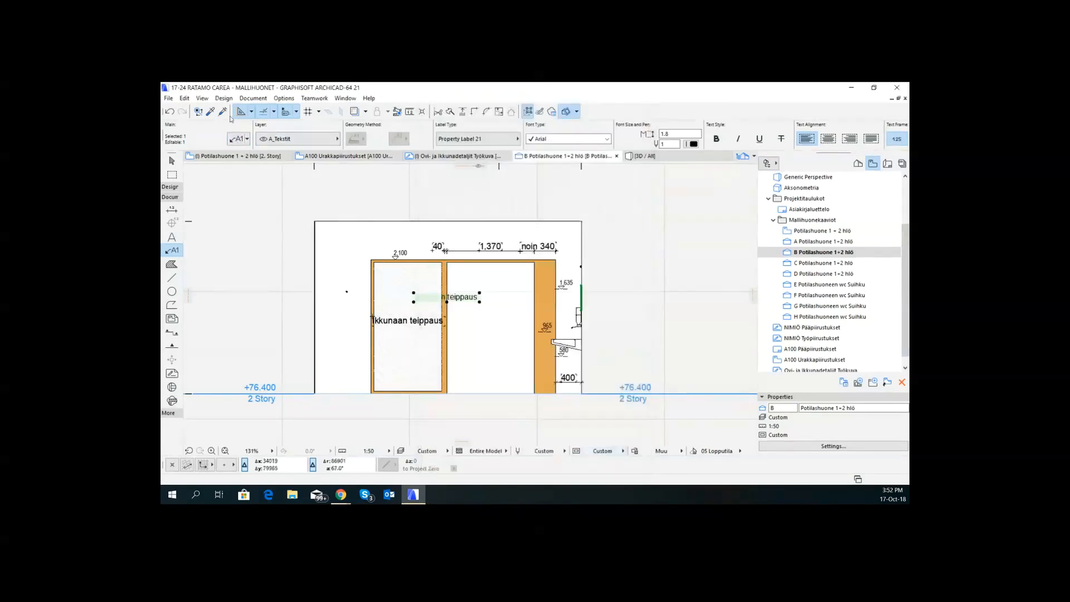
# - Bring the new label forward in the display order and move it onto the glass, just below the existing Ikkunaan teippaus text
pyautogui.click(185, 98)
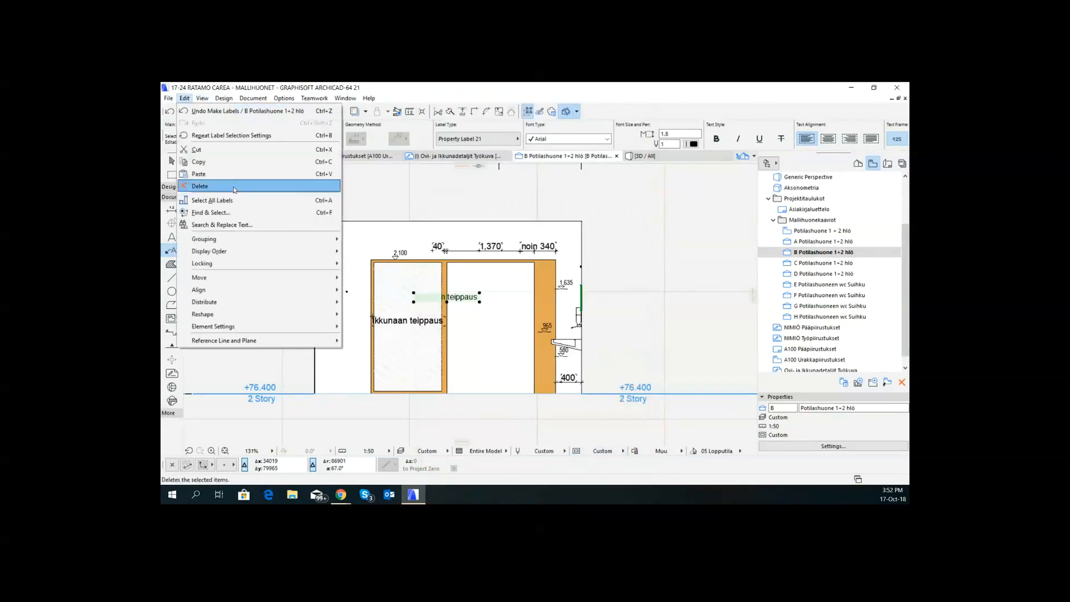
pyautogui.moveTo(285, 286)
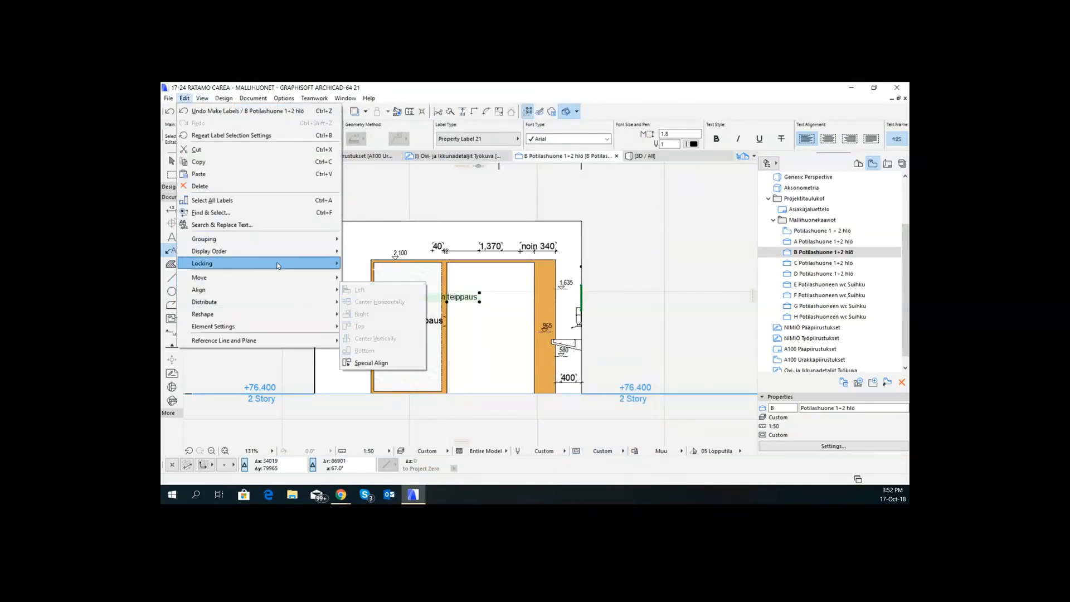
pyautogui.moveTo(262, 251)
pyautogui.click(379, 248)
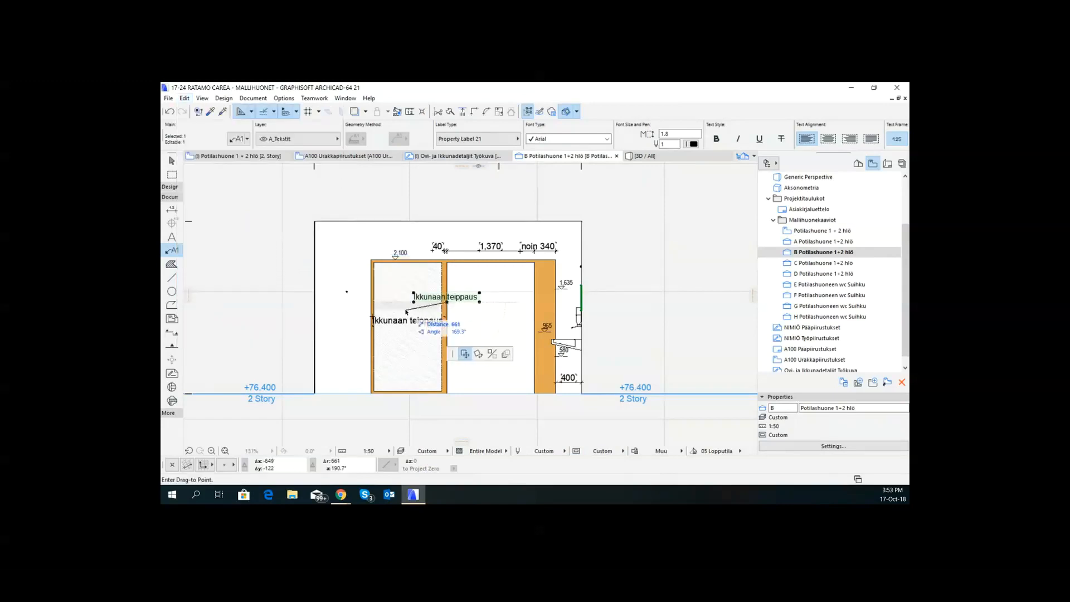
pyautogui.click(447, 301)
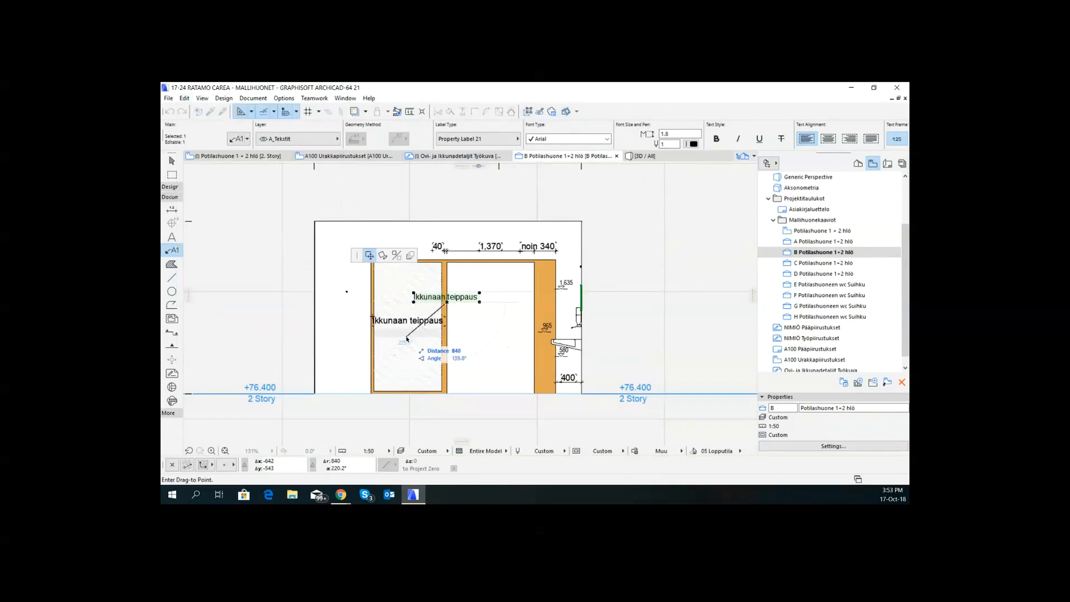
pyautogui.click(407, 337)
pyautogui.press('Escape')
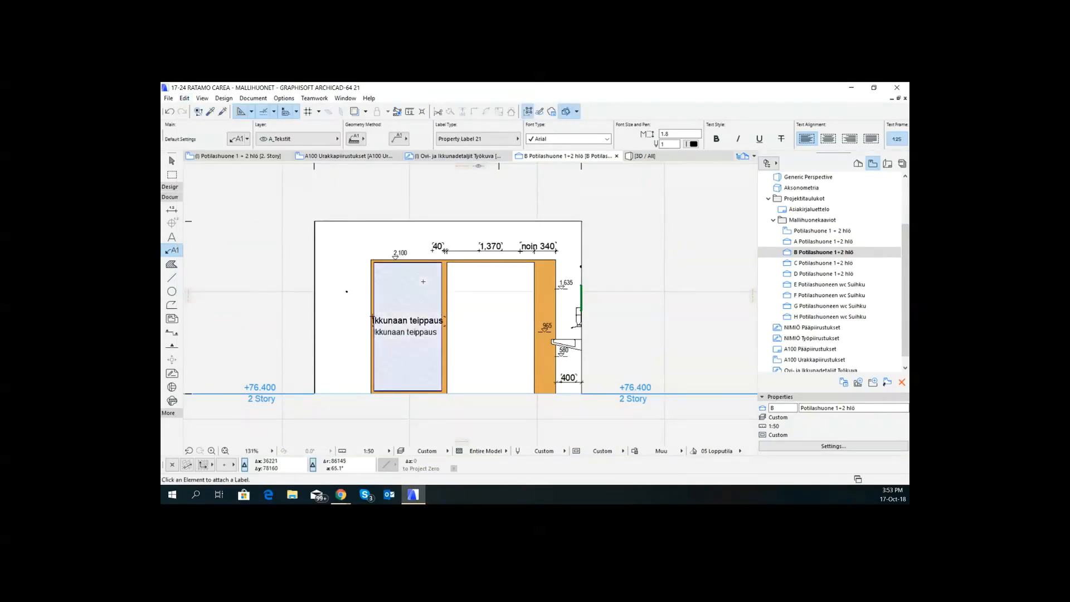
# - Clear the Manifestations value under GLAZING in the settings of the door with the glazed side panel and apply the change
pyautogui.keyDown('shift'); pyautogui.click(449, 262); pyautogui.keyUp('shift')
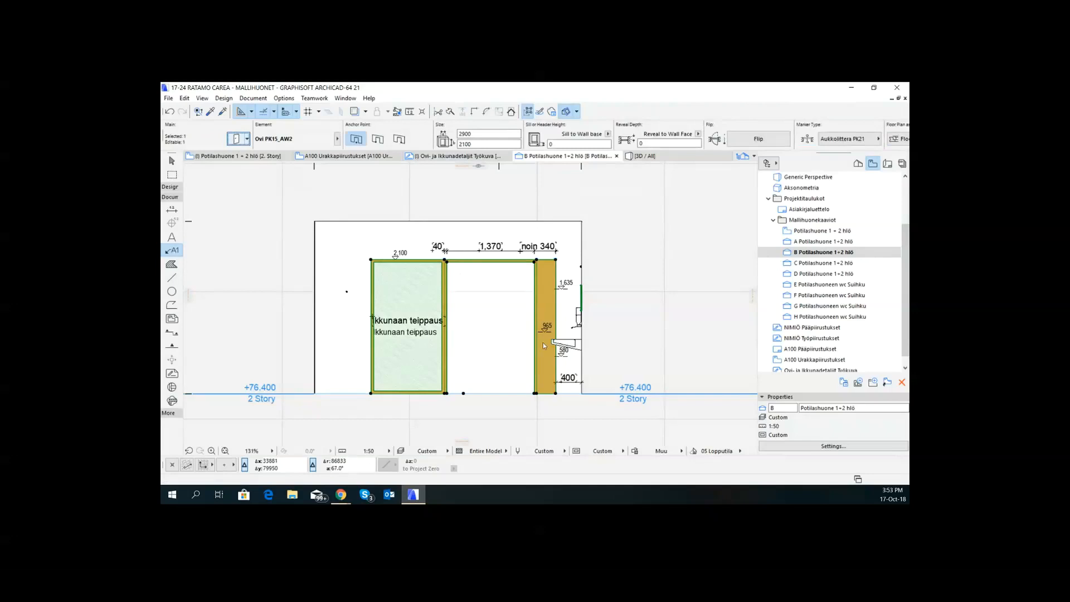
pyautogui.hotkey('ctrl', 't')
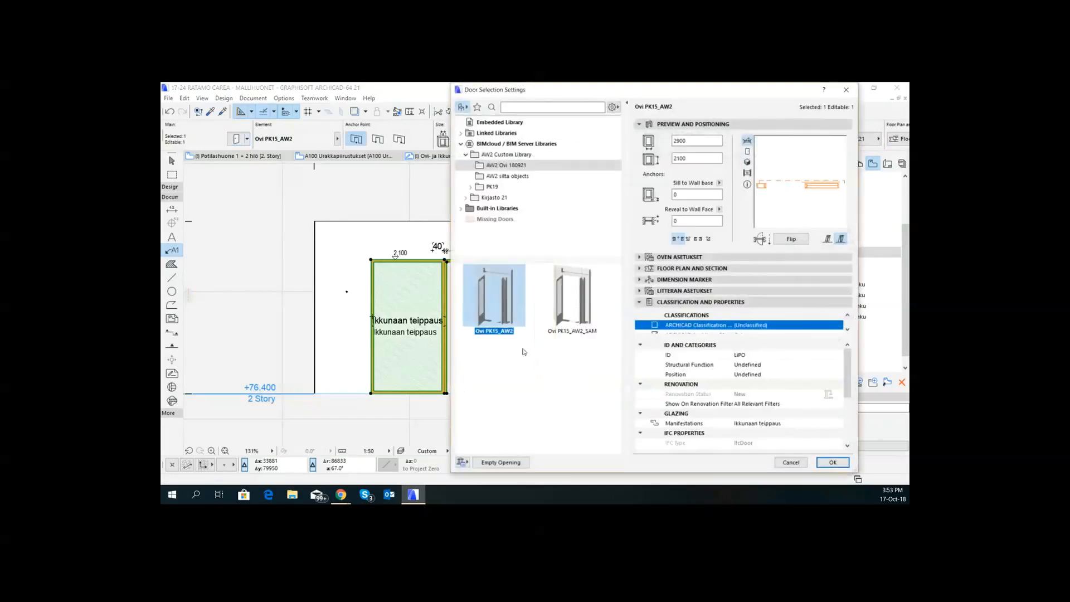
pyautogui.click(788, 427)
pyautogui.moveTo(791, 423); pyautogui.dragTo(680, 434)
pyautogui.press('Delete')
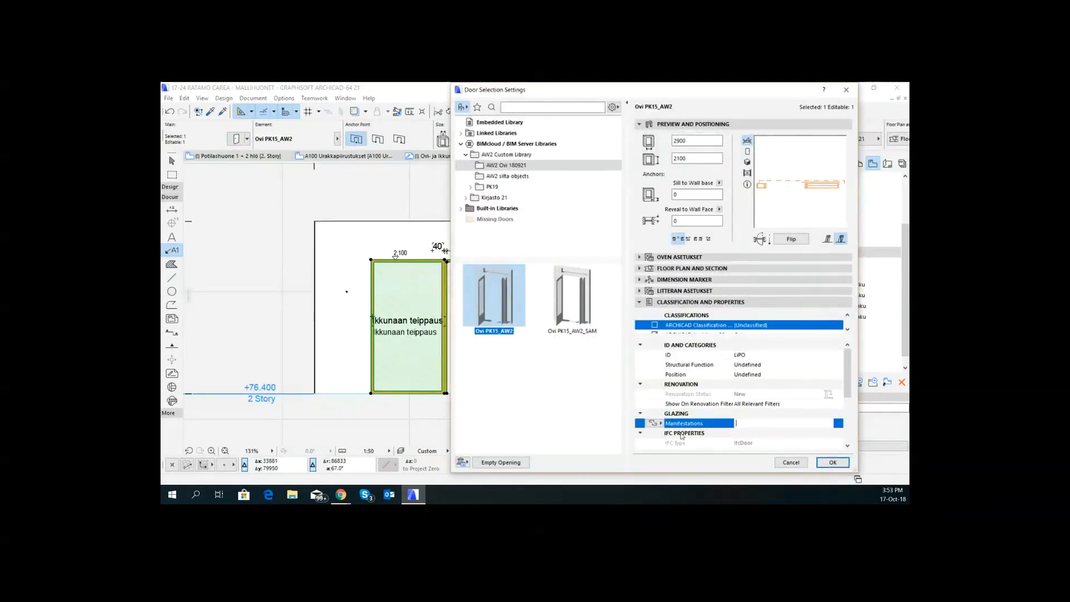
pyautogui.click(833, 462)
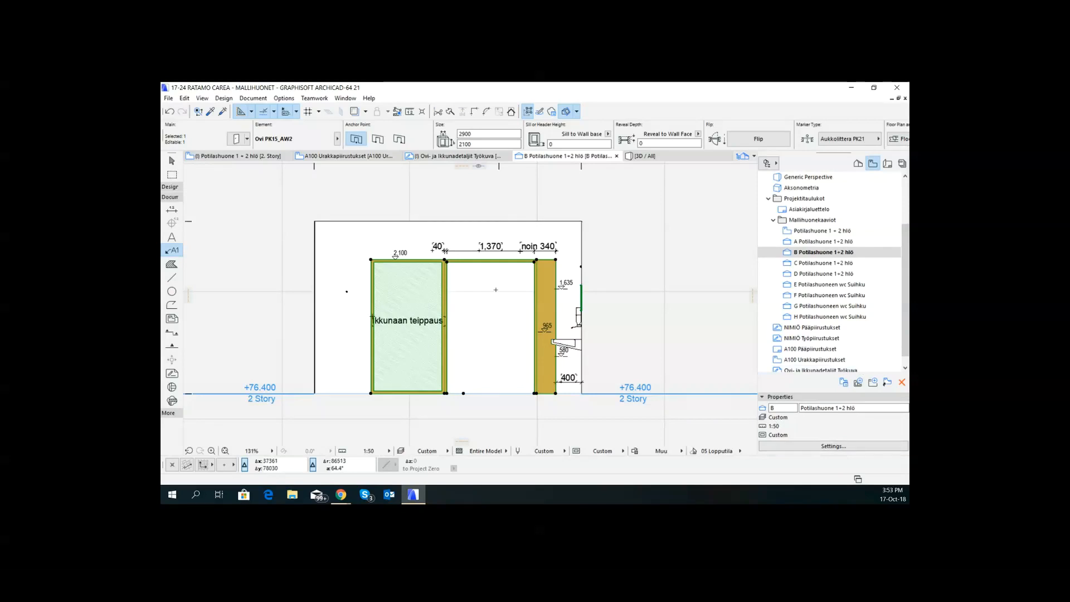
# - Open the elevation A Potilashuone 1+2 hlö
pyautogui.scroll(-2, 512, 291)
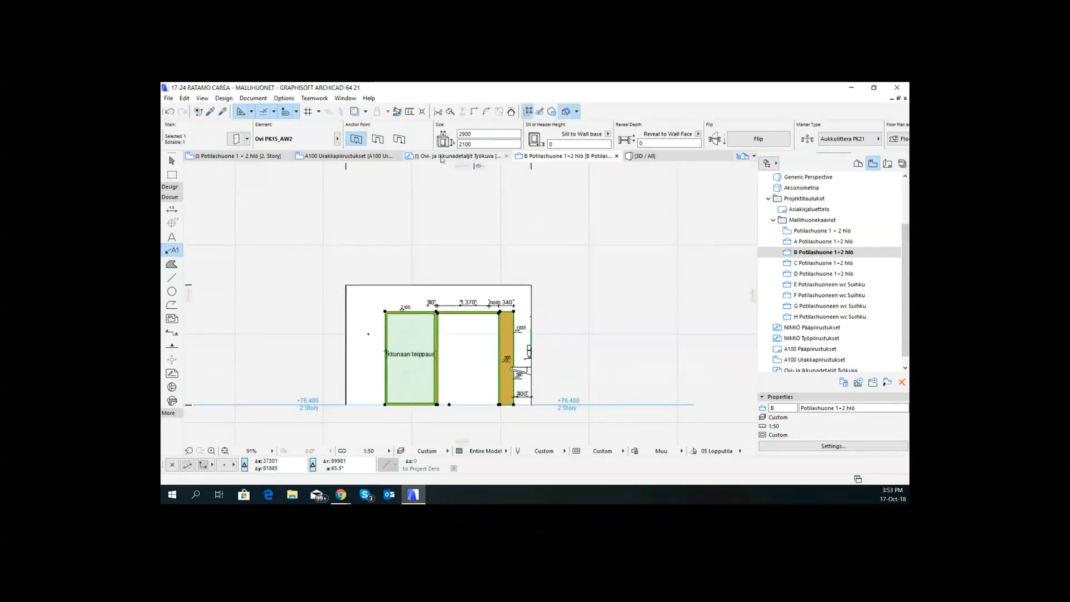
pyautogui.doubleClick(833, 242)
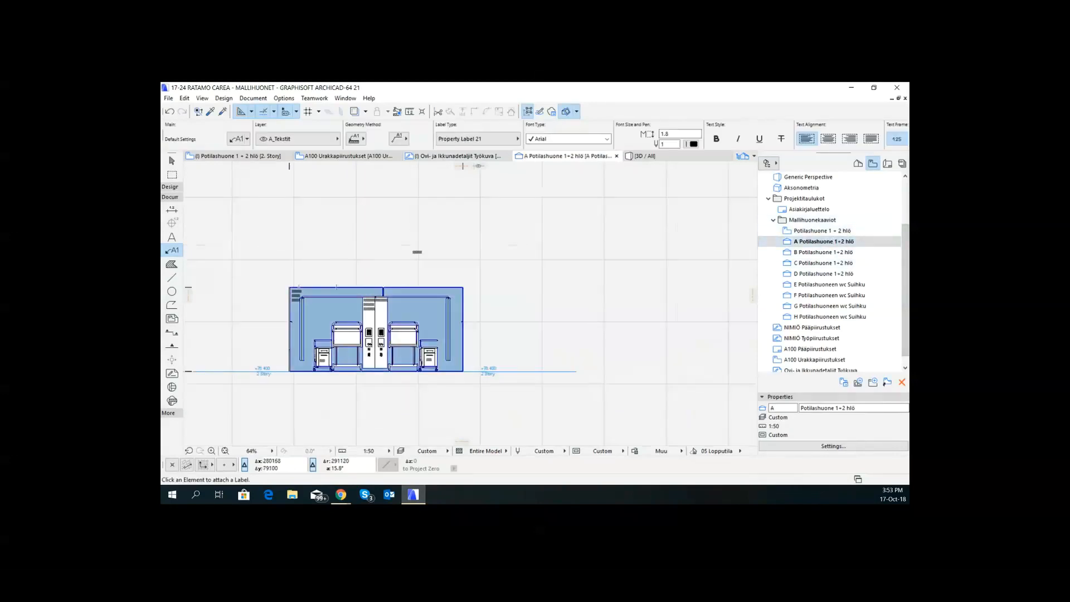
pyautogui.scroll(3, 304, 293)
pyautogui.scroll(-2, 333, 303)
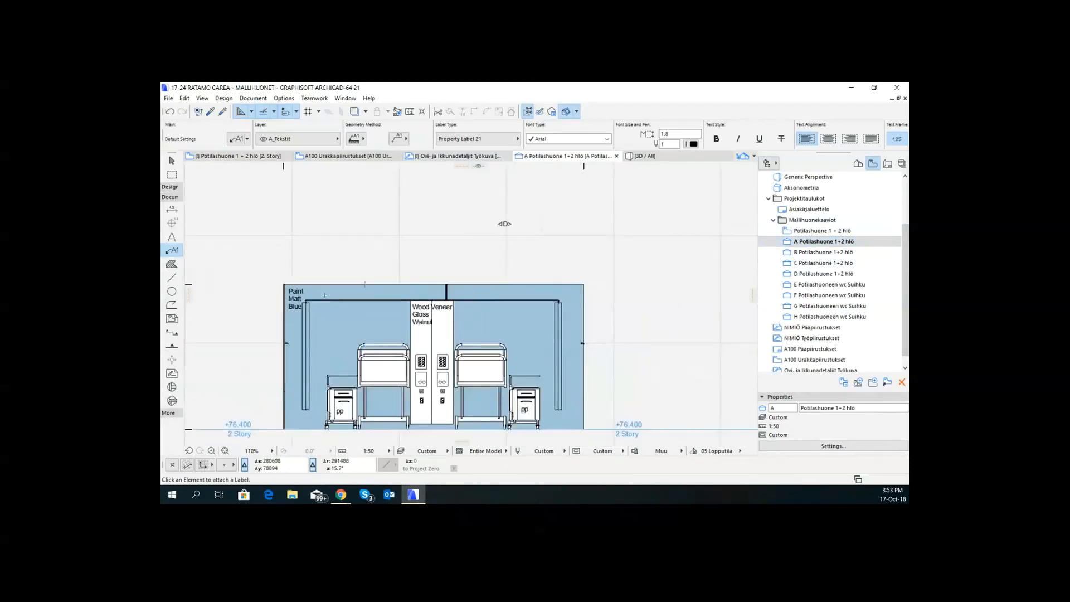
# - Review the blue wall's MATERIALS properties in its Wall Selection Settings, from Finish Type to Application method
pyautogui.click(329, 290)
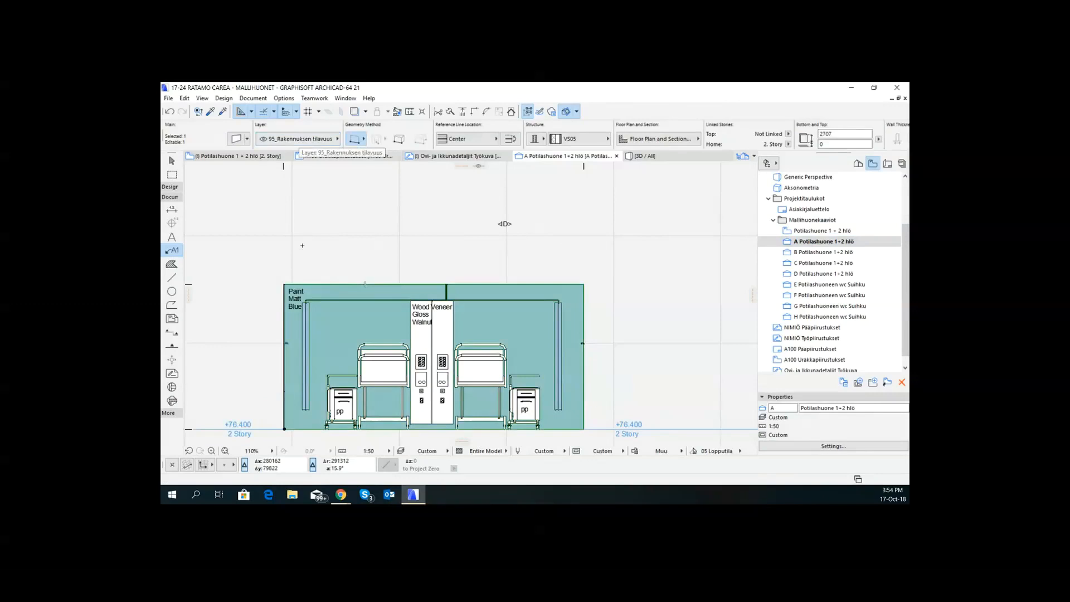
pyautogui.click(237, 141)
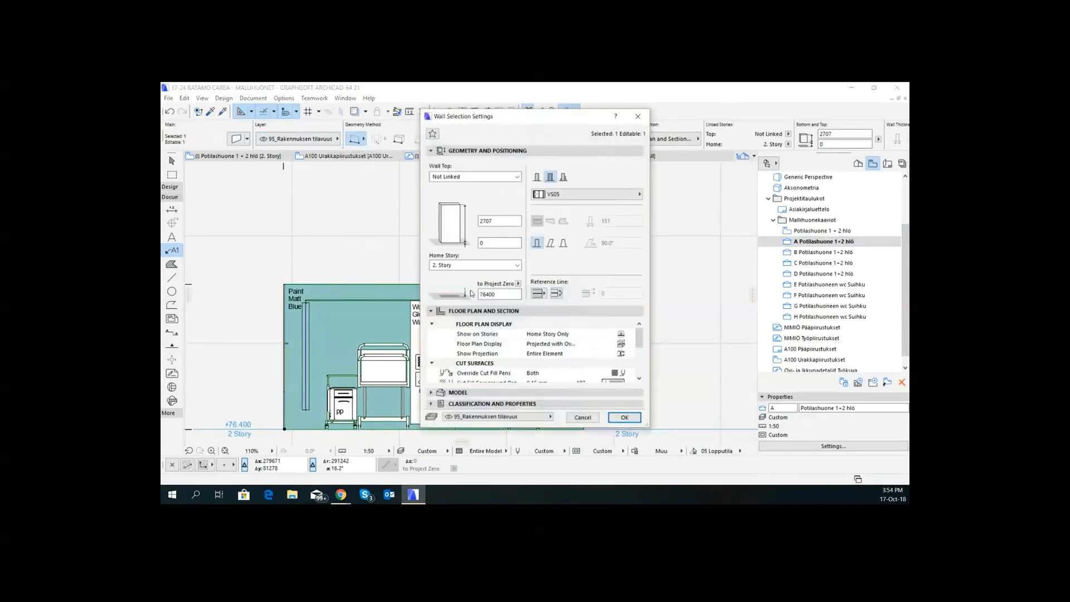
pyautogui.click(492, 403)
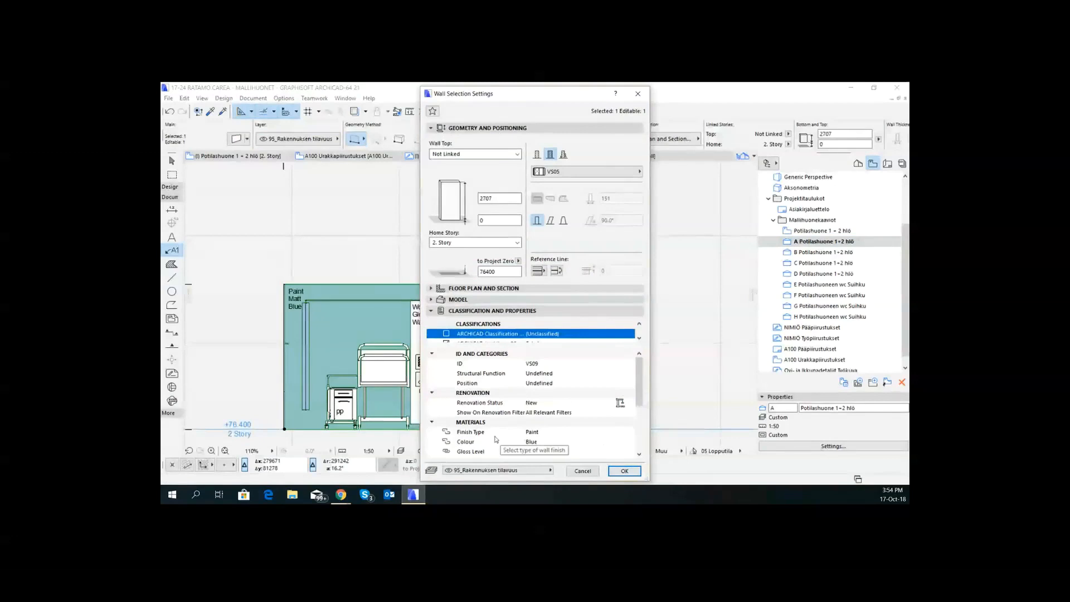
pyautogui.scroll(-1, 474, 442)
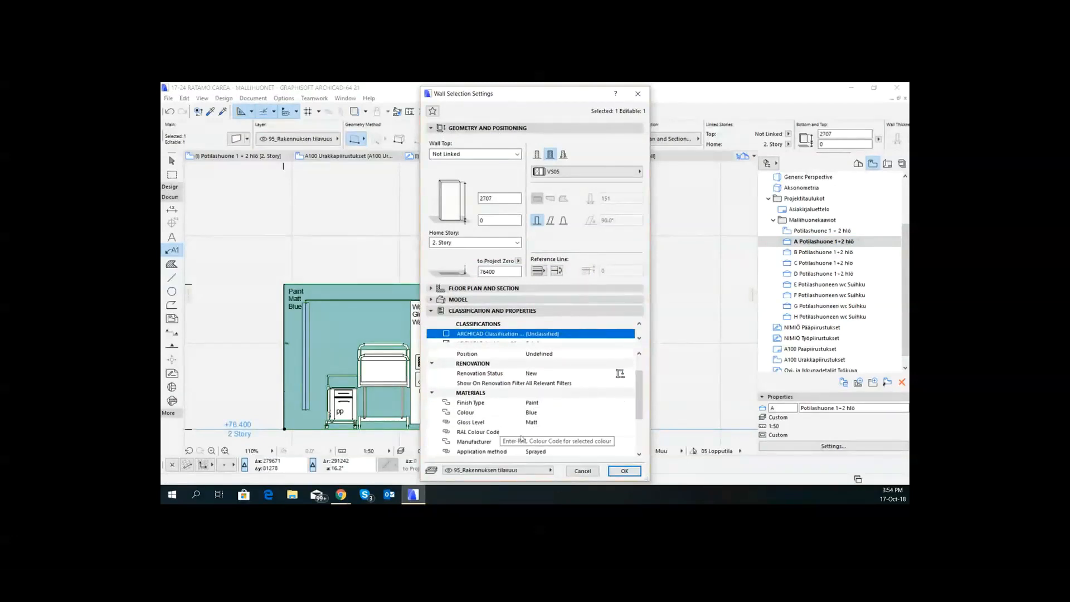
pyautogui.scroll(-1, 516, 451)
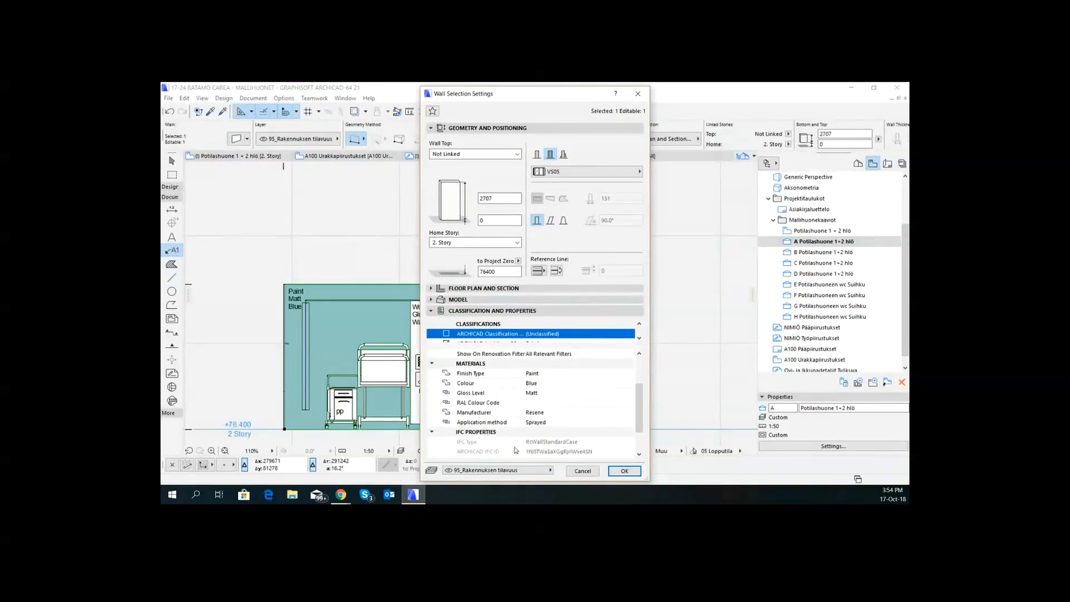
pyautogui.click(625, 472)
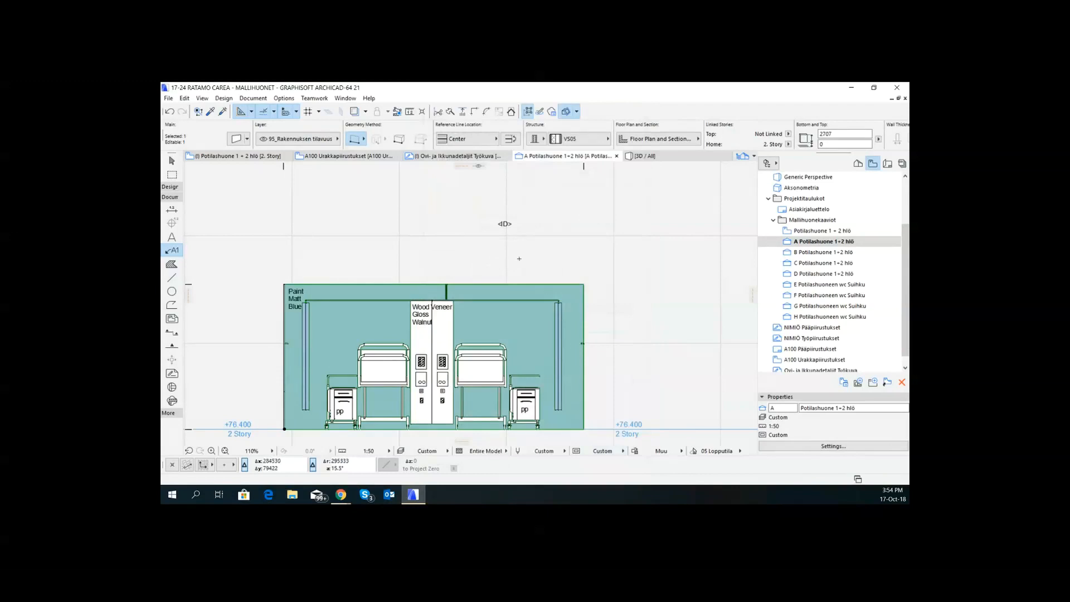
pyautogui.click(504, 224)
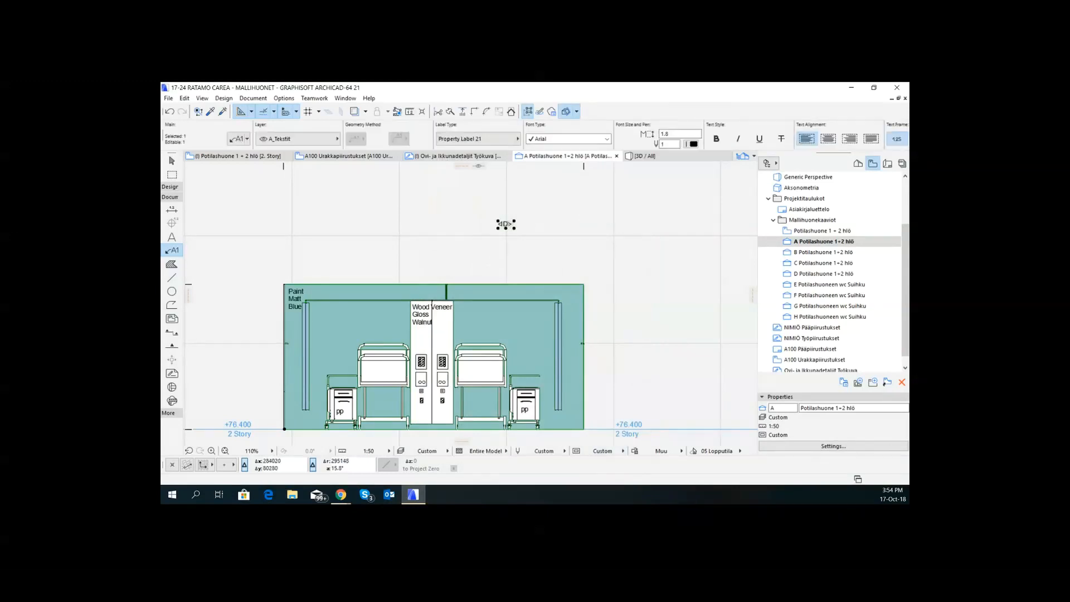
pyautogui.press('Delete')
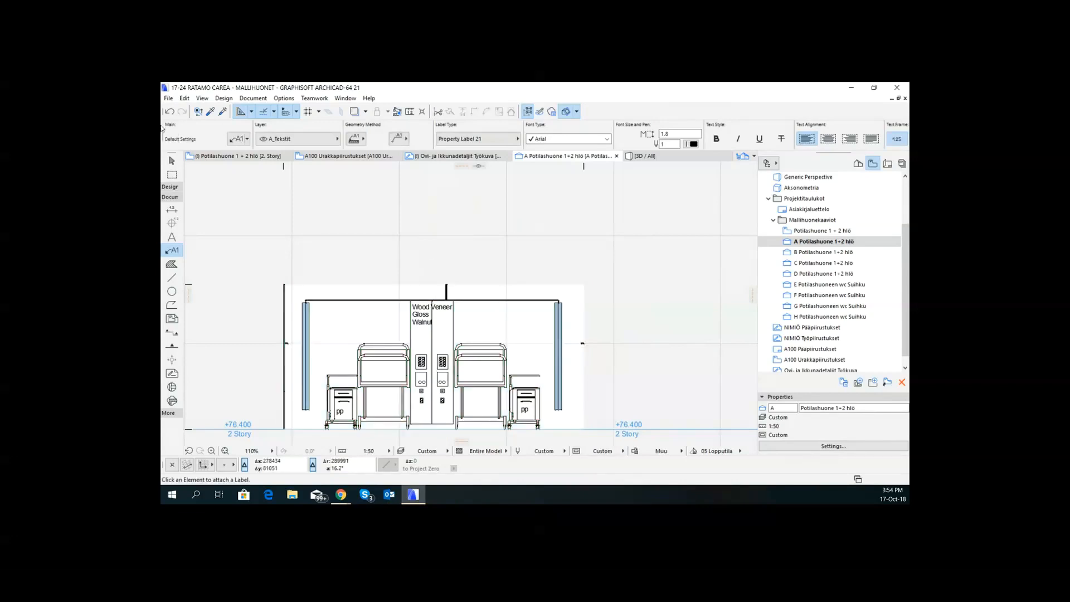
pyautogui.click(170, 111)
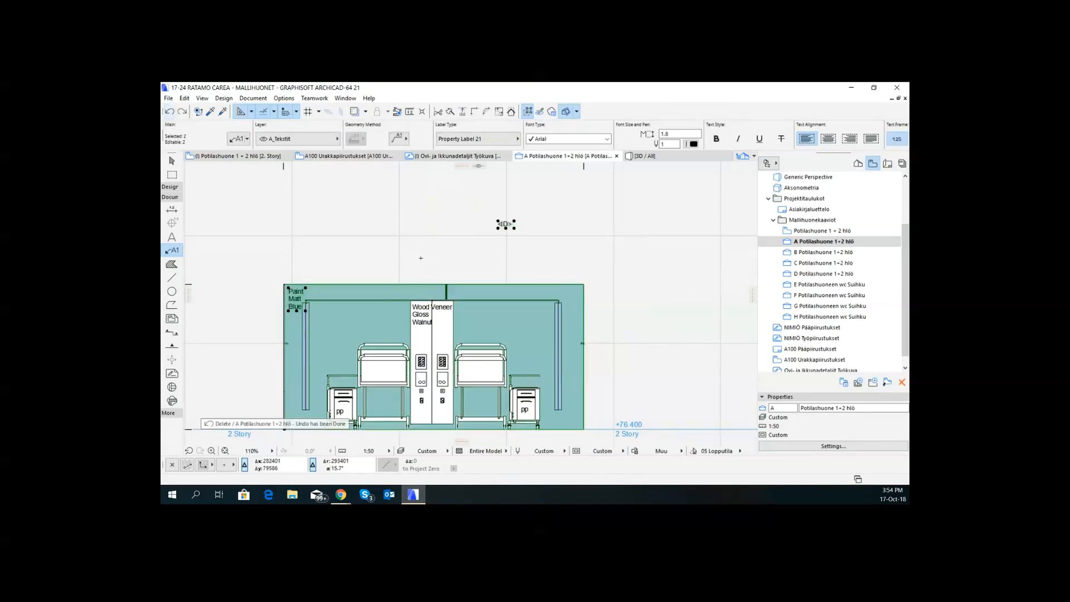
# - Delete only the stray label above the elevation, keeping the blue wall
pyautogui.click(505, 223)
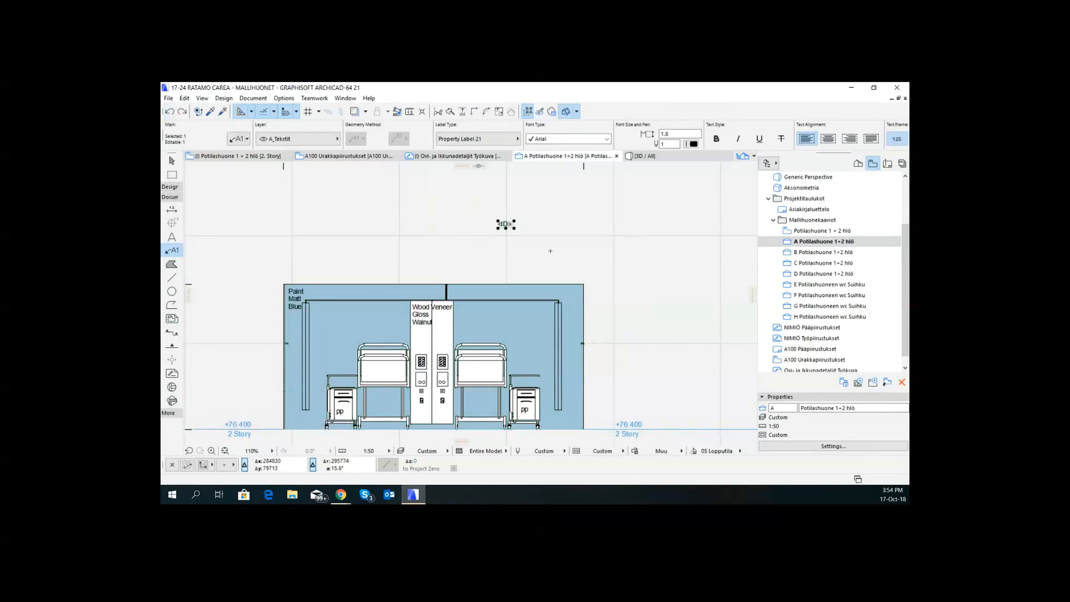
pyautogui.press('Delete')
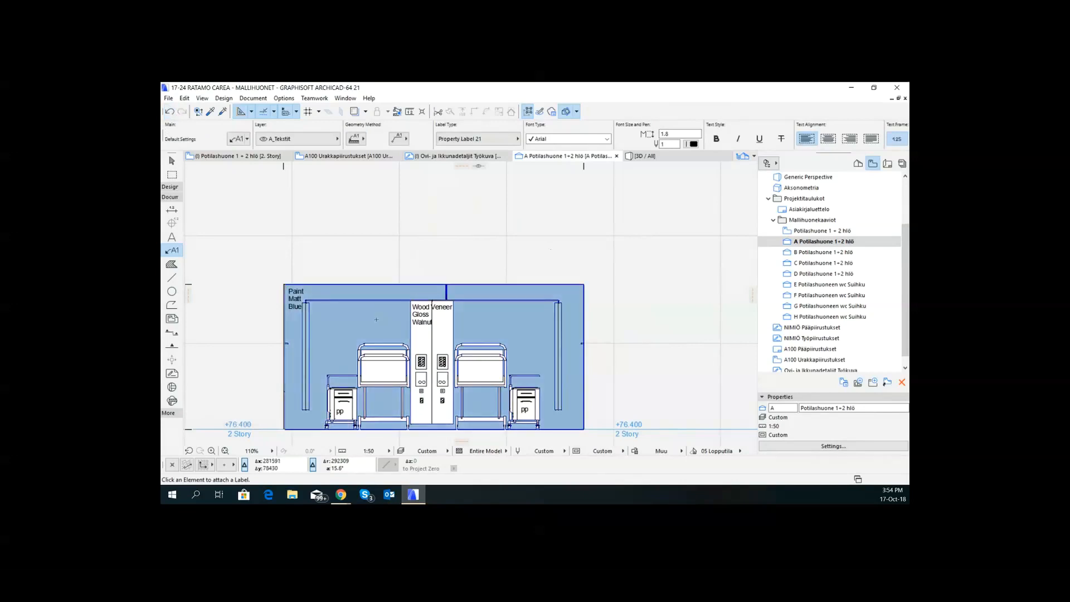
# - Enable the Gloss Level and Colour rows in the default property label and attach a new label to the blue wall
pyautogui.scroll(-1, 379, 321)
pyautogui.scroll(-2, 378, 321)
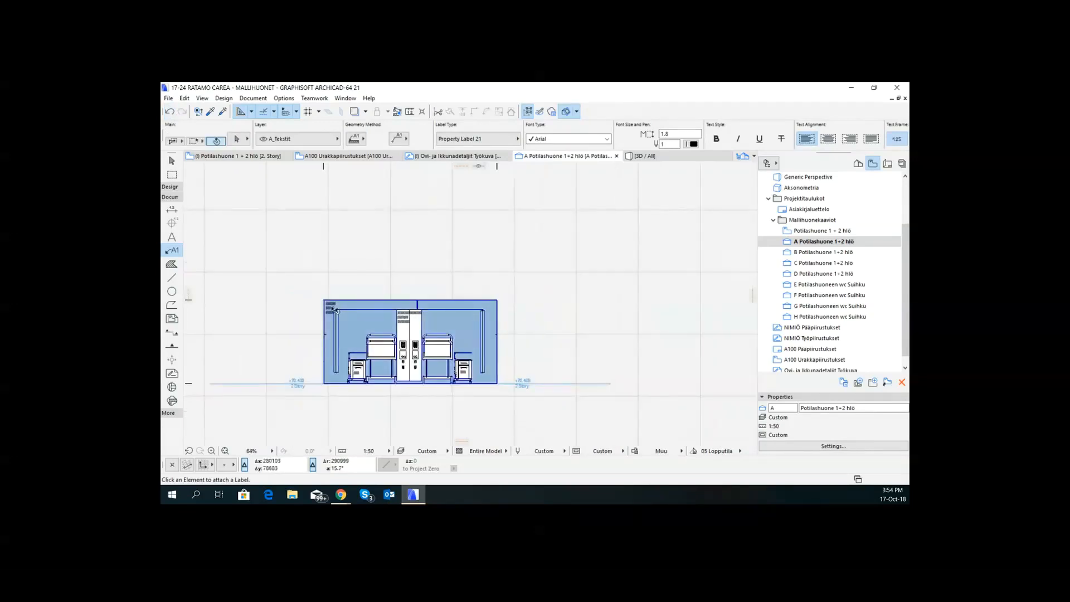
pyautogui.scroll(3, 432, 312)
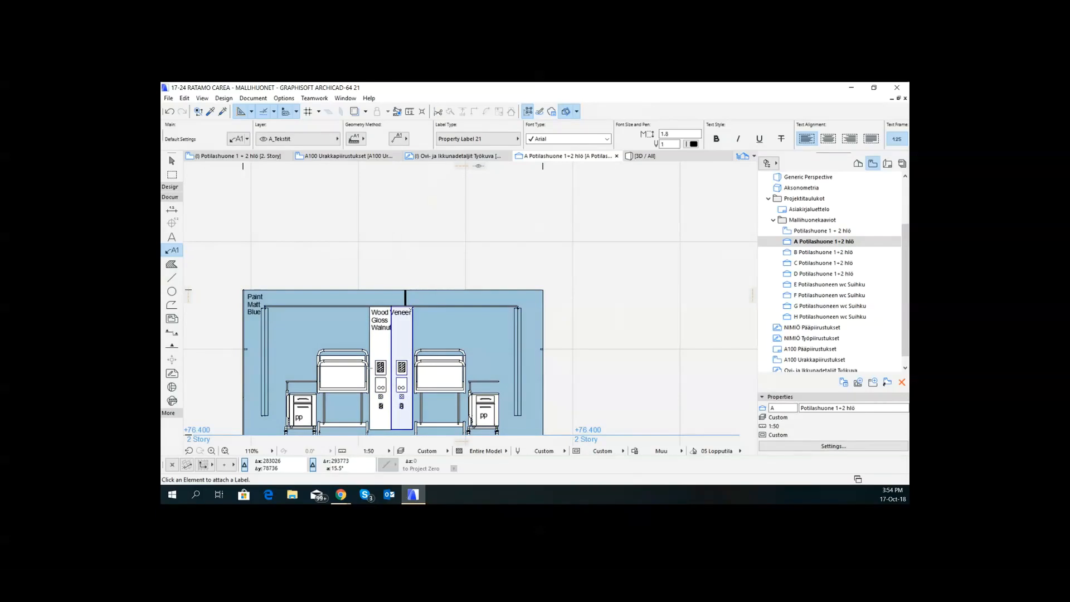
pyautogui.hotkey('ctrl', 't')
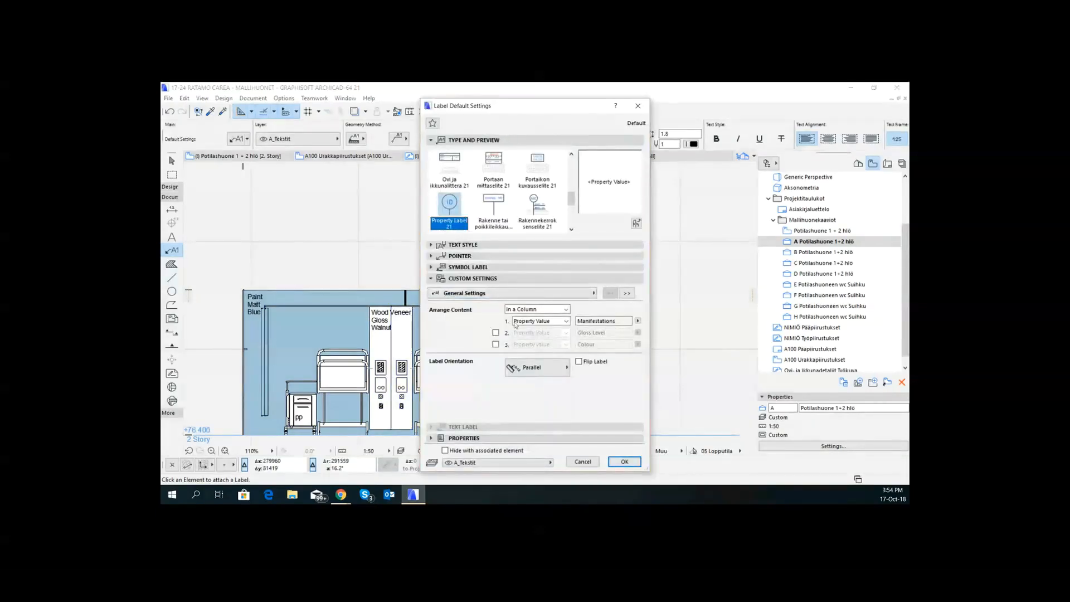
pyautogui.click(495, 332)
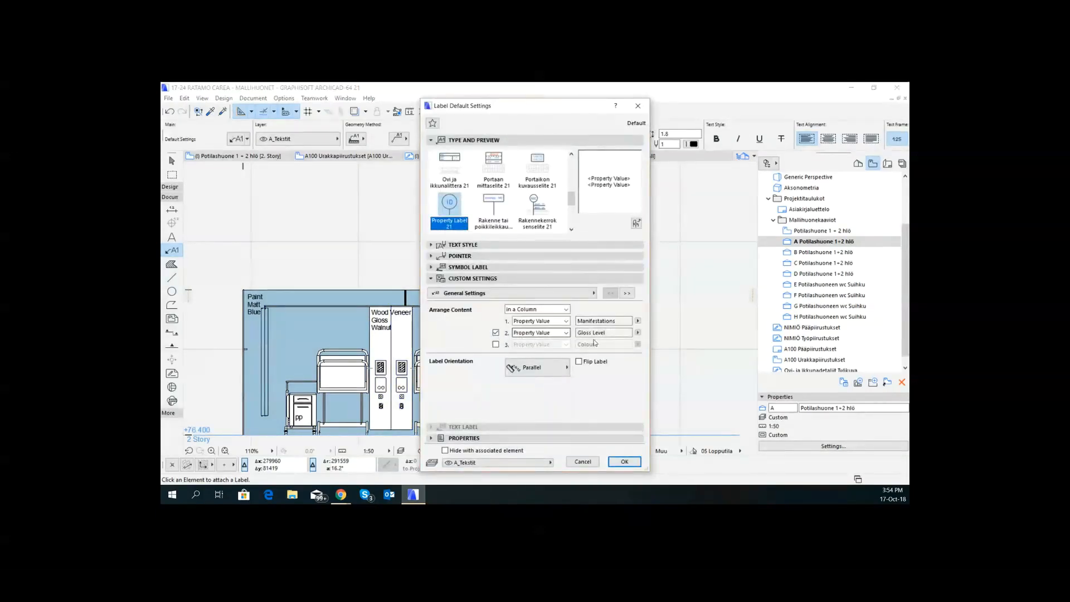
pyautogui.click(496, 345)
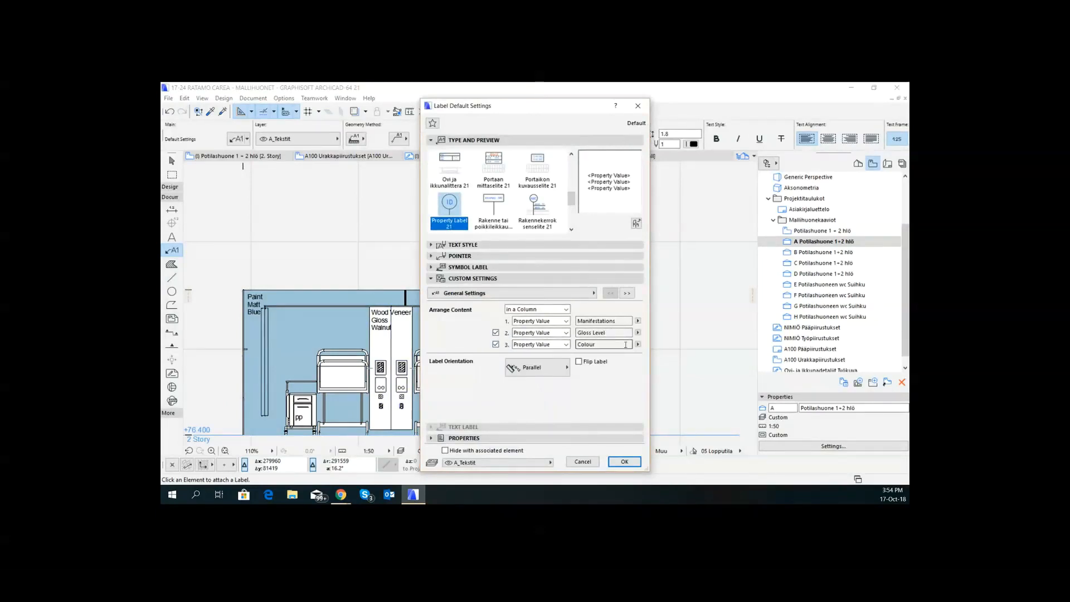
pyautogui.click(638, 463)
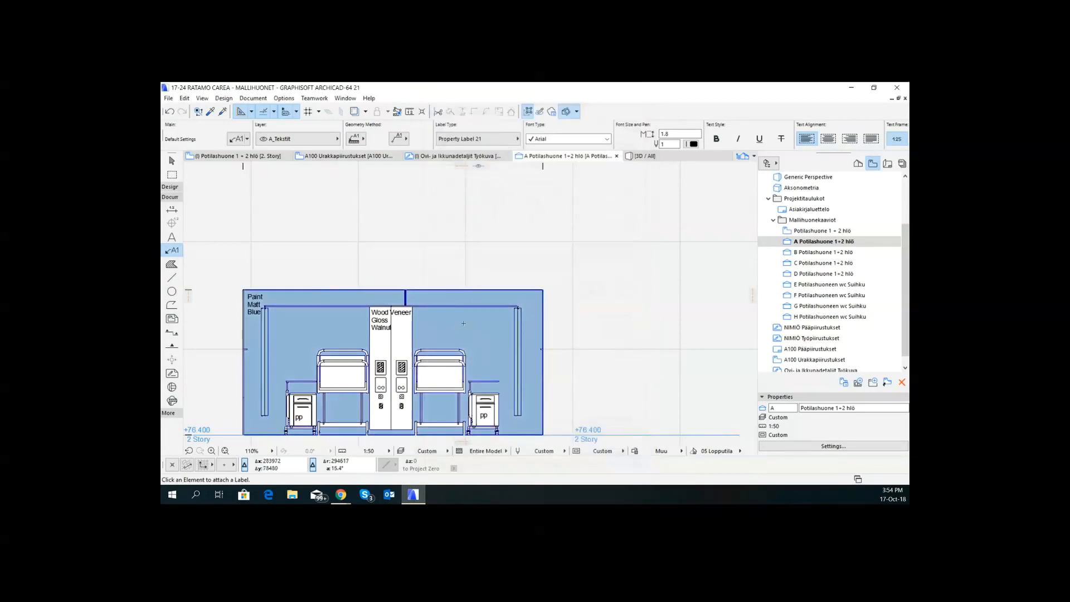
pyautogui.click(464, 322)
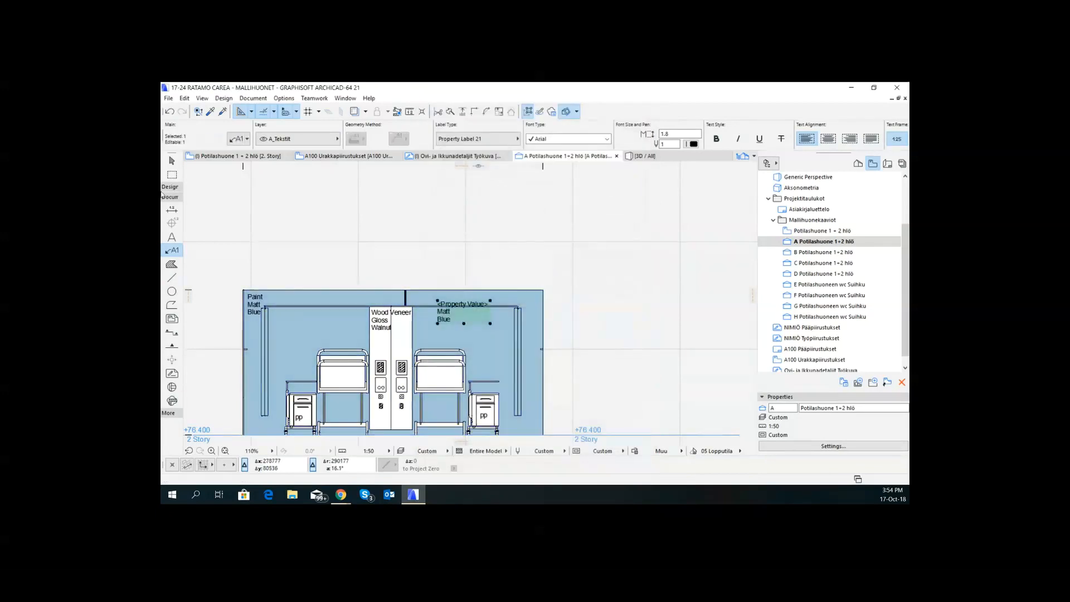
# - Change the first row of the selected property label on the blue wall to the MATERIALS property Finish Type
pyautogui.click(237, 140)
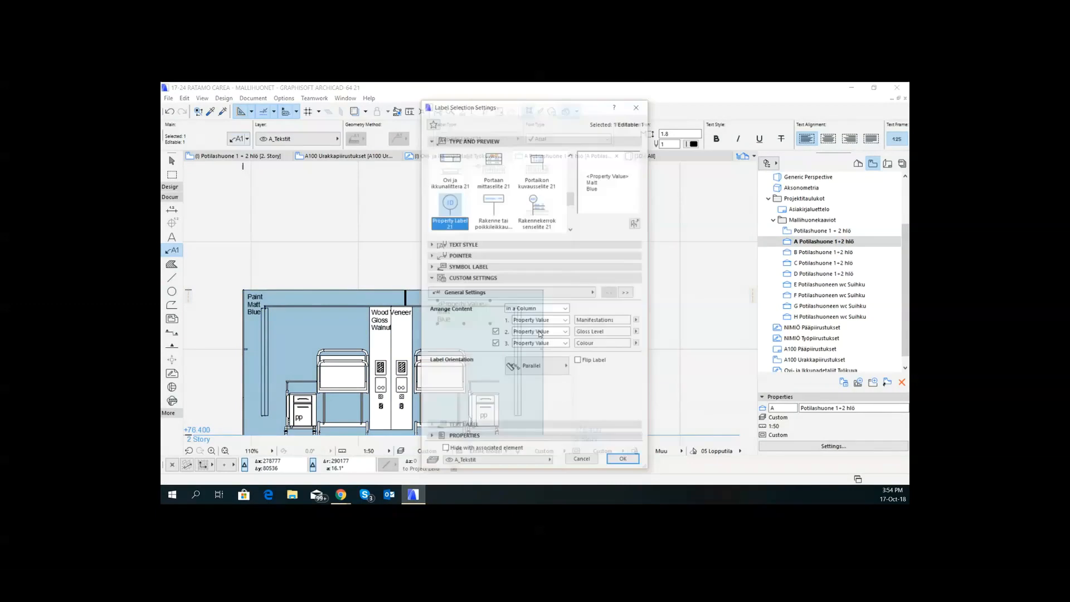
pyautogui.click(638, 321)
pyautogui.click(651, 322)
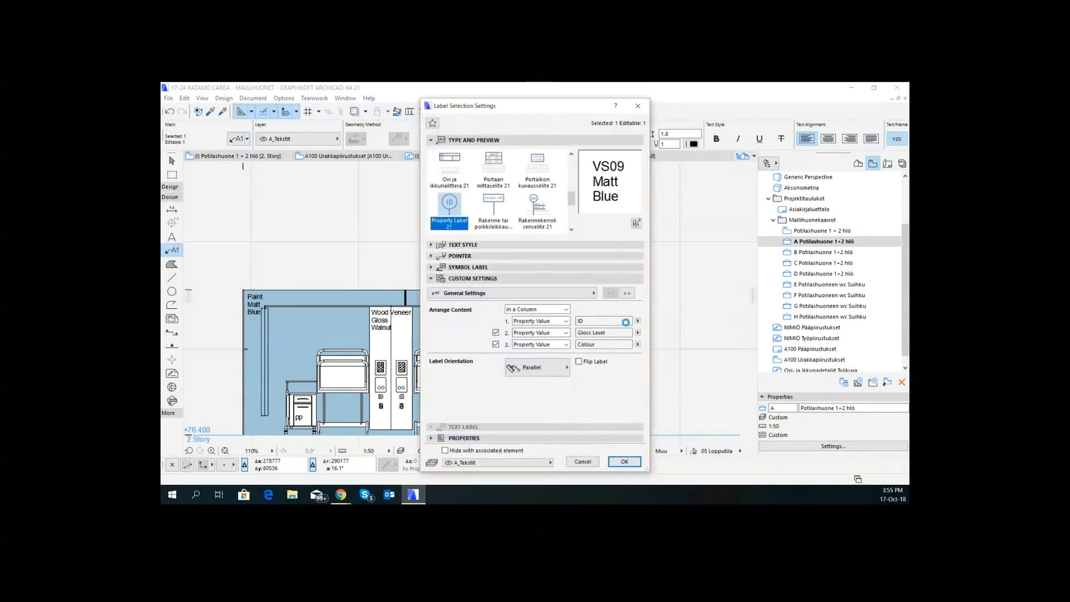
pyautogui.click(638, 321)
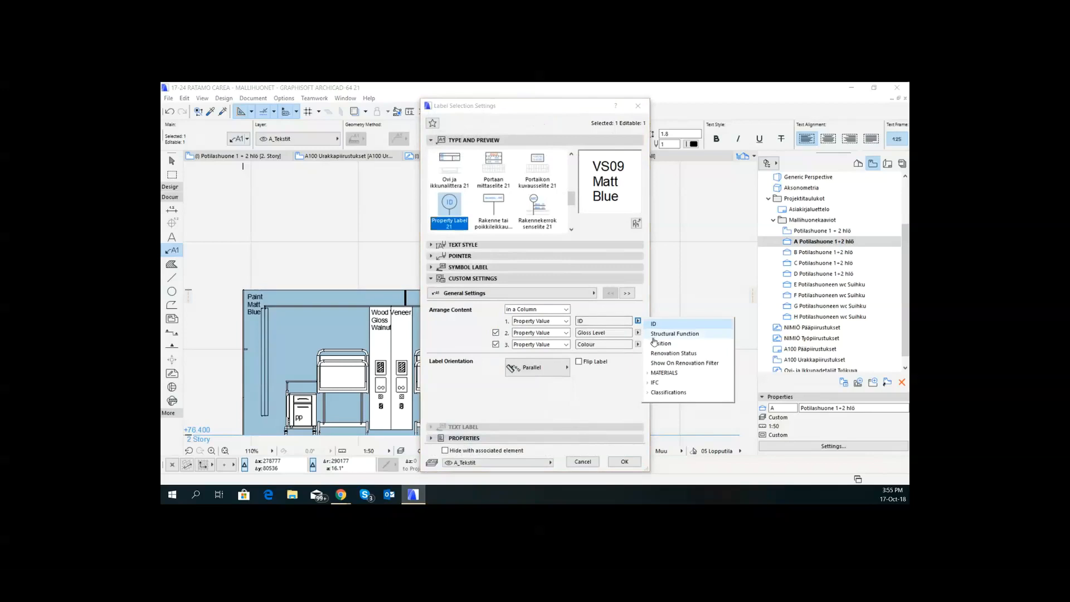
pyautogui.click(649, 374)
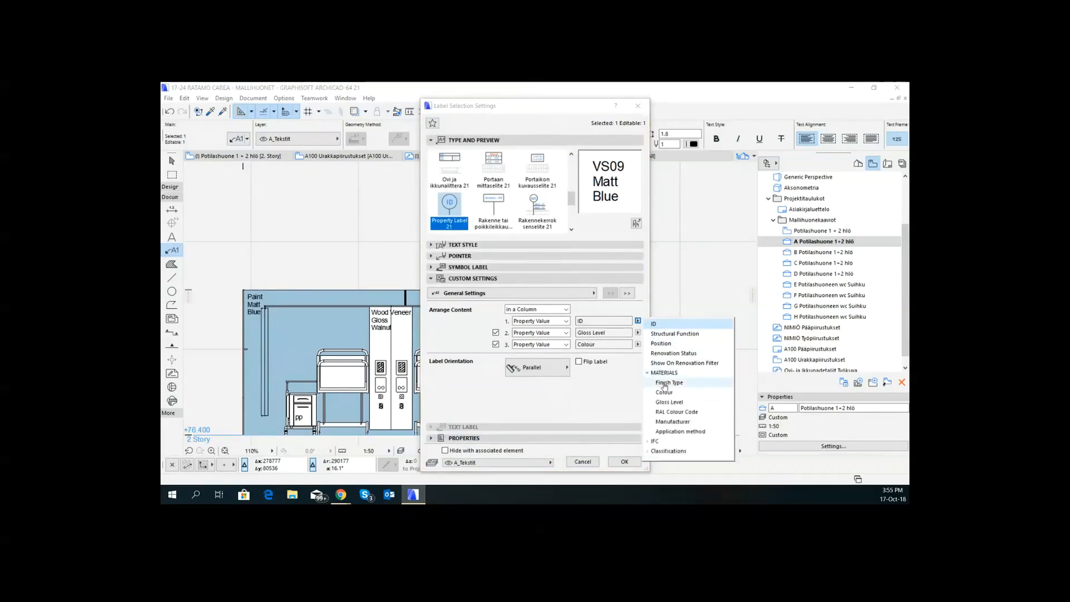
pyautogui.click(666, 383)
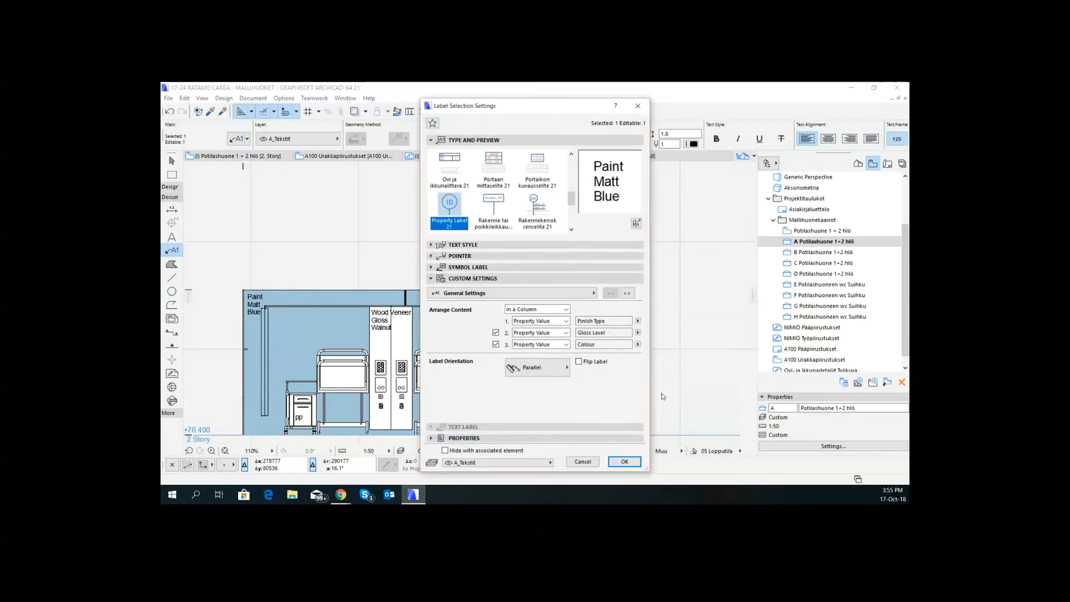
pyautogui.click(624, 462)
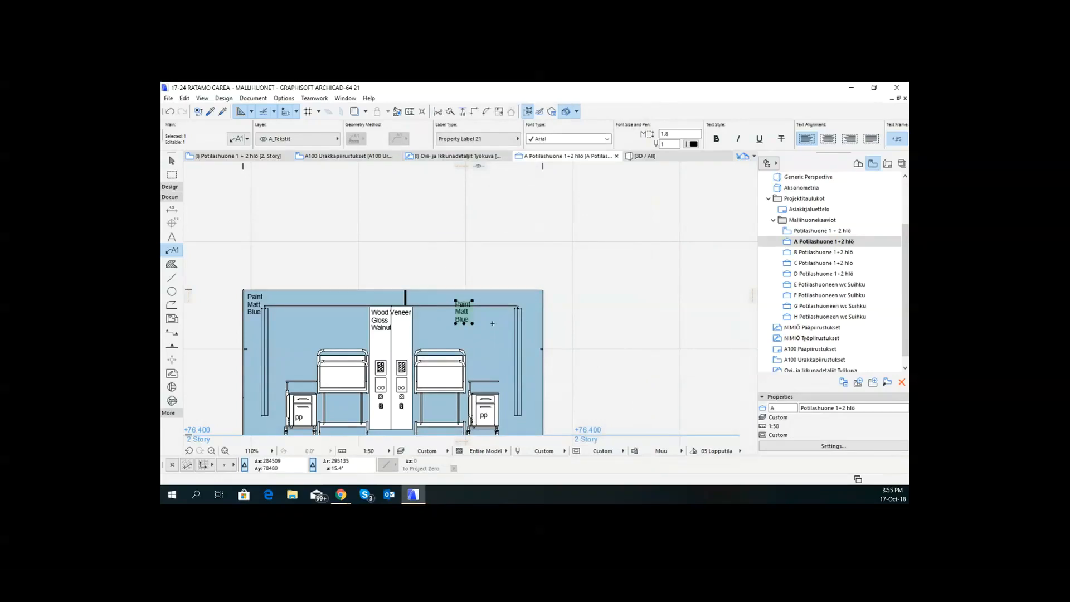
pyautogui.press('Escape')
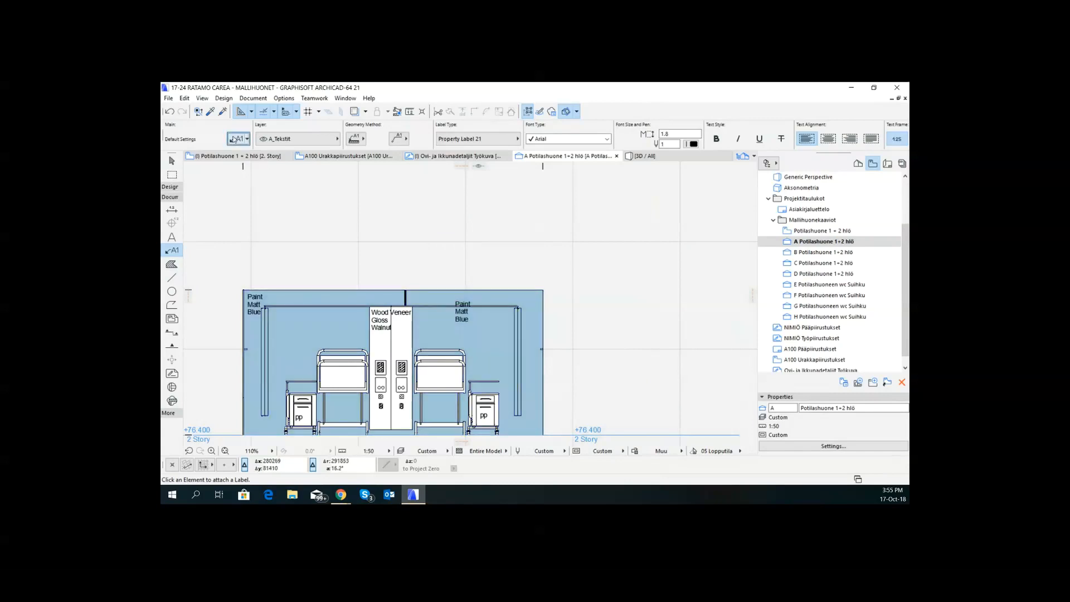
# - Set the default label type to Text / Autotext and attach a new label to the blue wall below the existing one
pyautogui.hotkey('ctrl', 't')
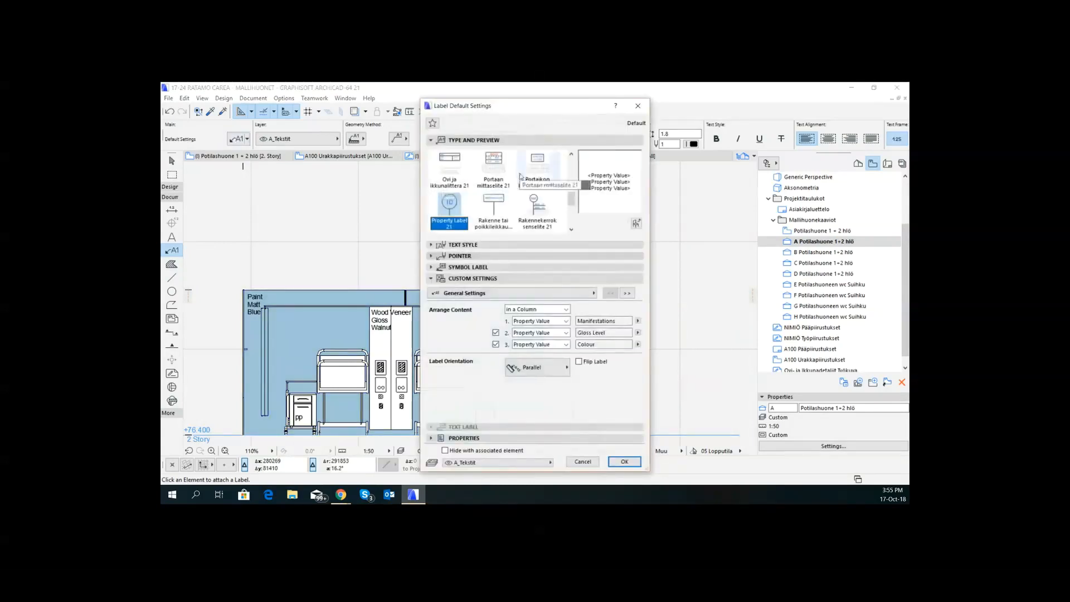
pyautogui.scroll(3, 470, 174)
pyautogui.click(449, 163)
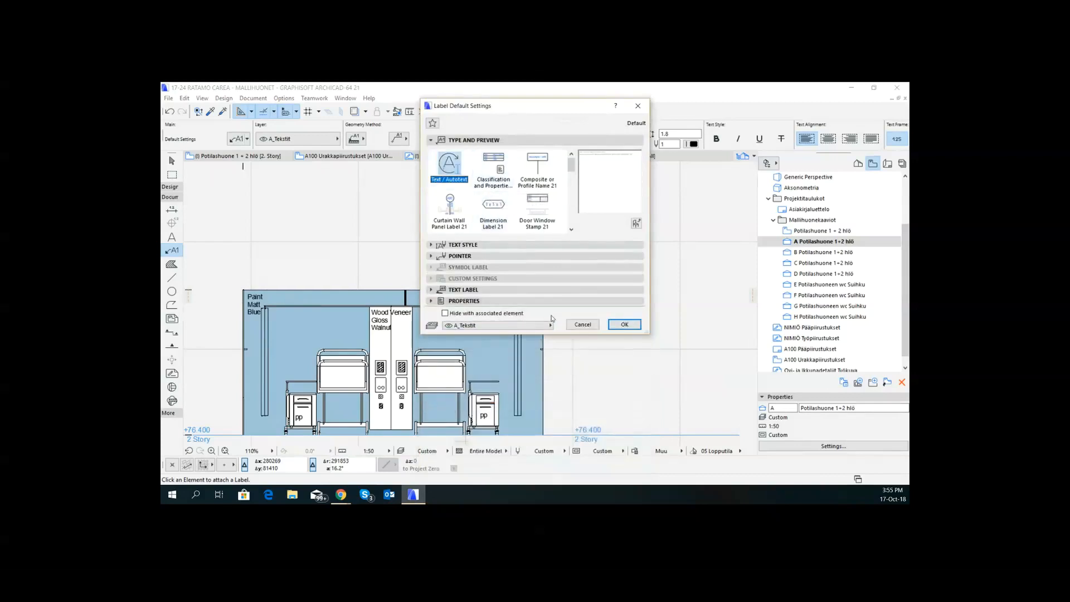
pyautogui.click(630, 325)
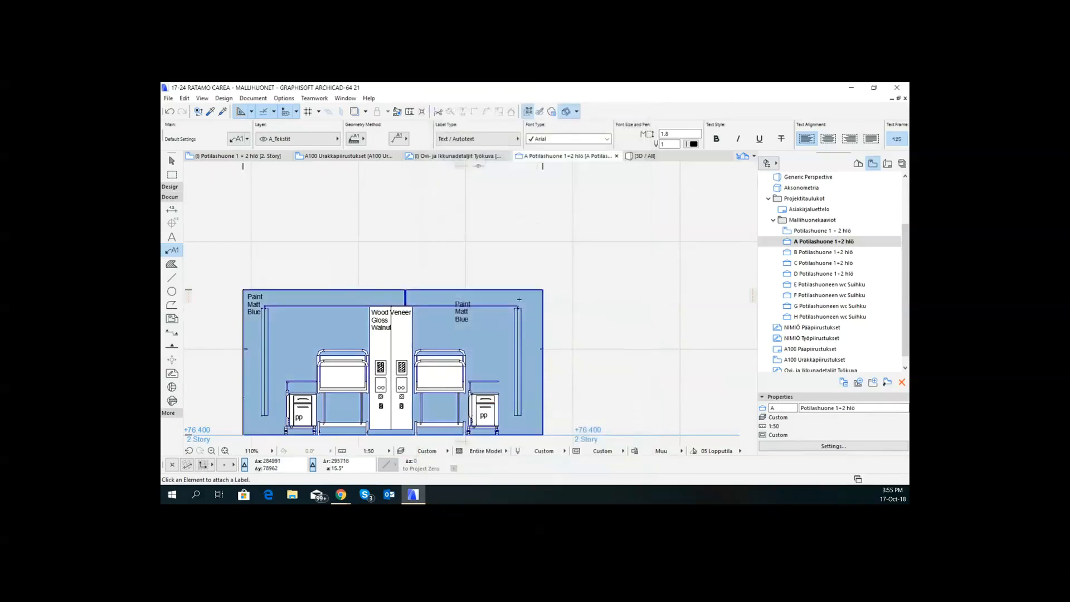
pyautogui.click(483, 340)
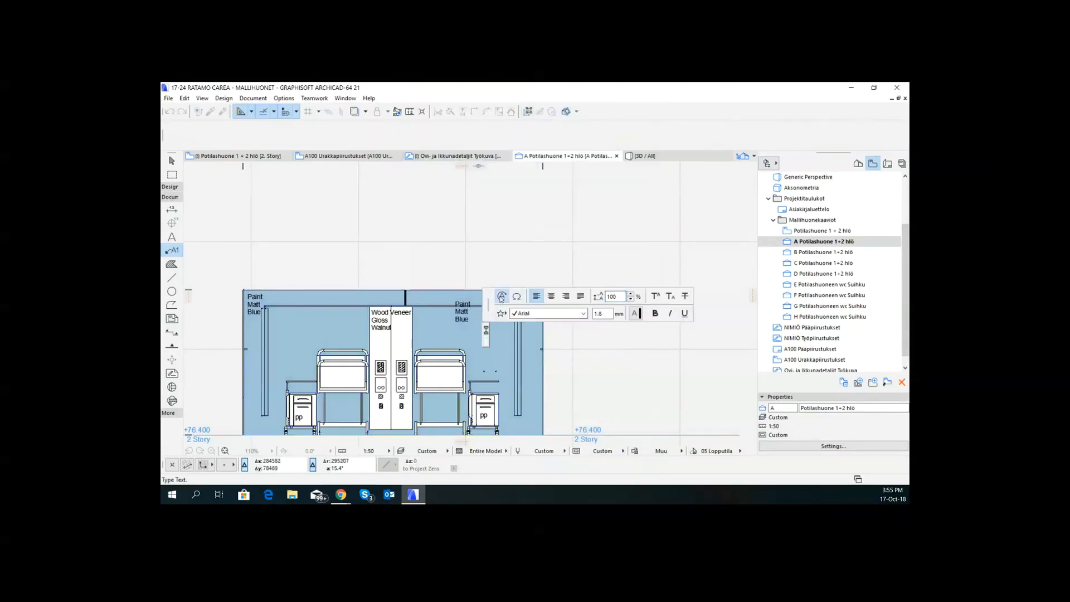
# - Insert the wall's Element ID as autotext in the new label
pyautogui.click(502, 296)
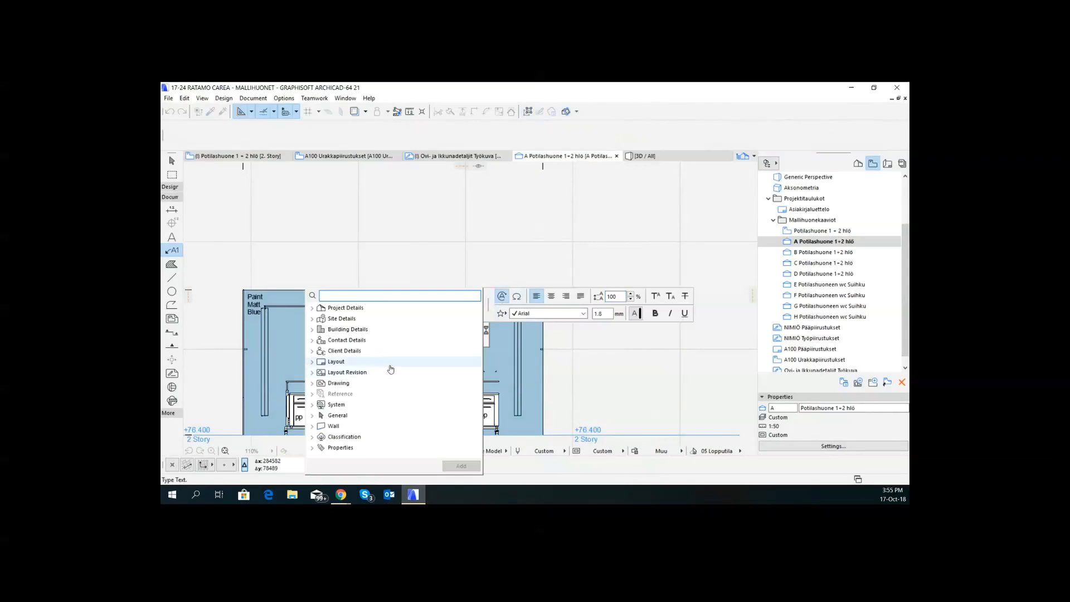
pyautogui.click(312, 427)
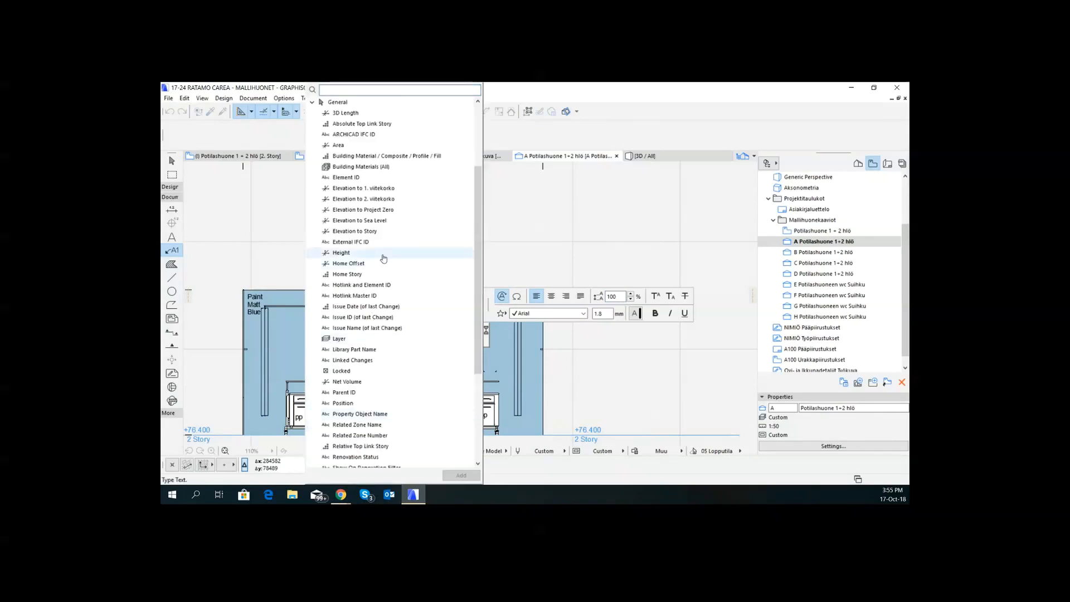
pyautogui.click(346, 177)
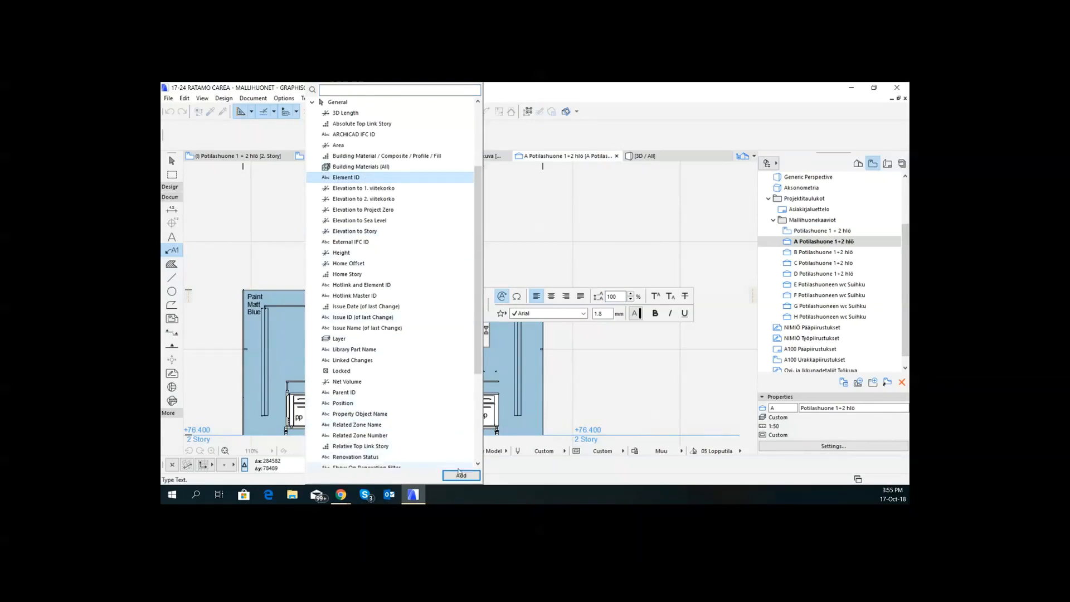
# - Add the Maximum Height of the Wall autotext from the Wall parameters to the label
pyautogui.scroll(-2, 410, 354)
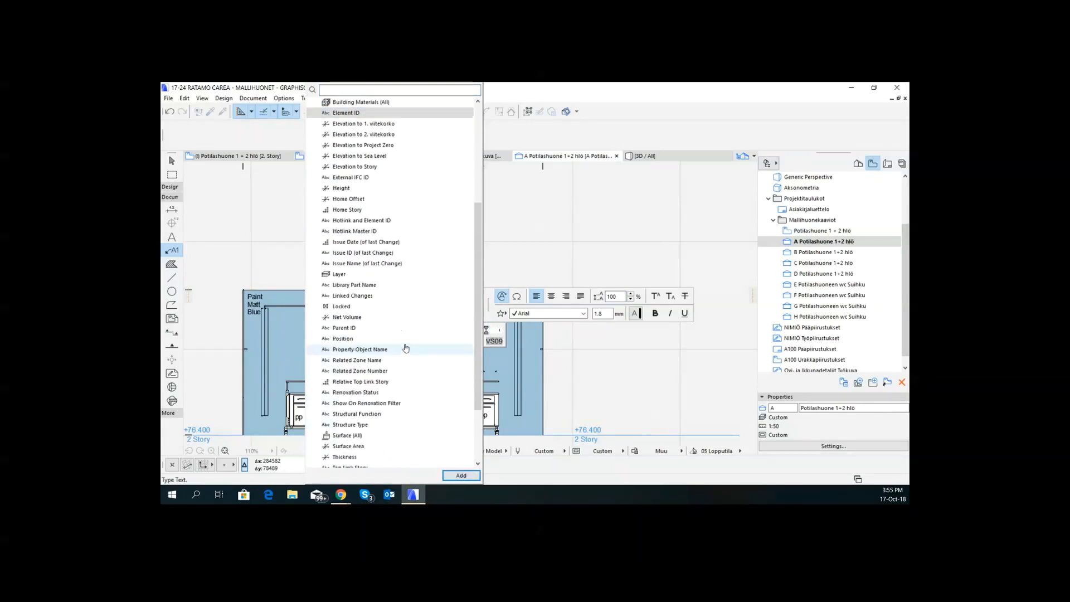
pyautogui.scroll(-3, 388, 341)
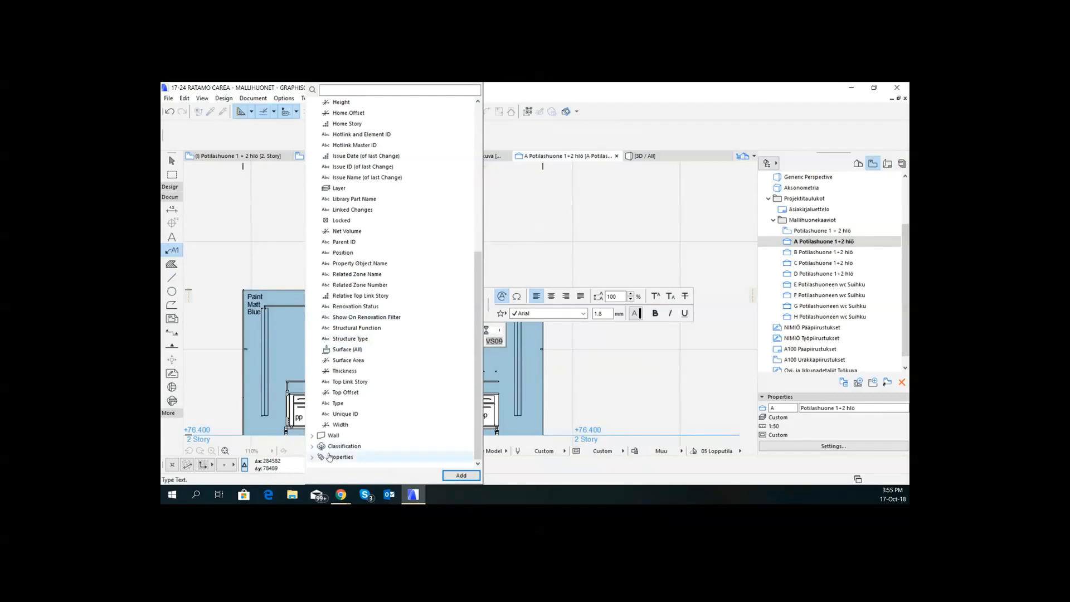
pyautogui.click(311, 440)
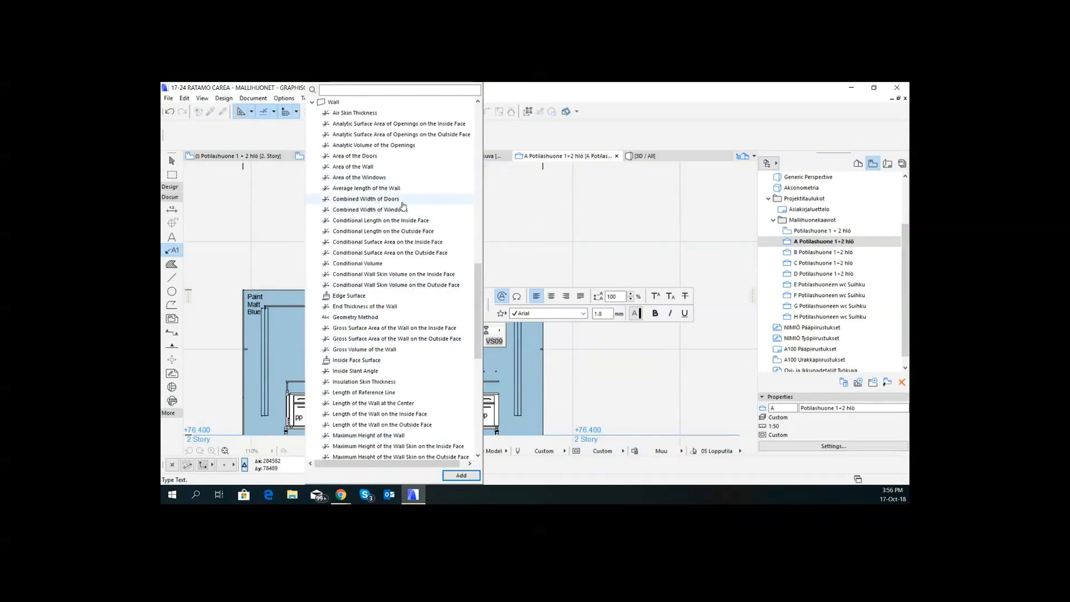
pyautogui.click(312, 103)
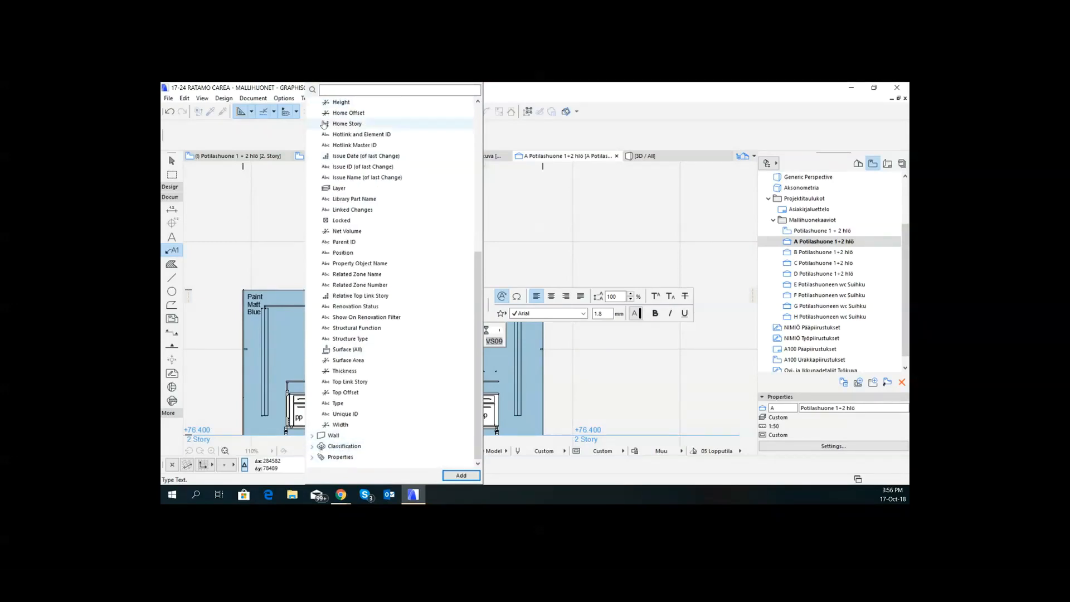
pyautogui.scroll(3, 350, 206)
pyautogui.scroll(3, 335, 178)
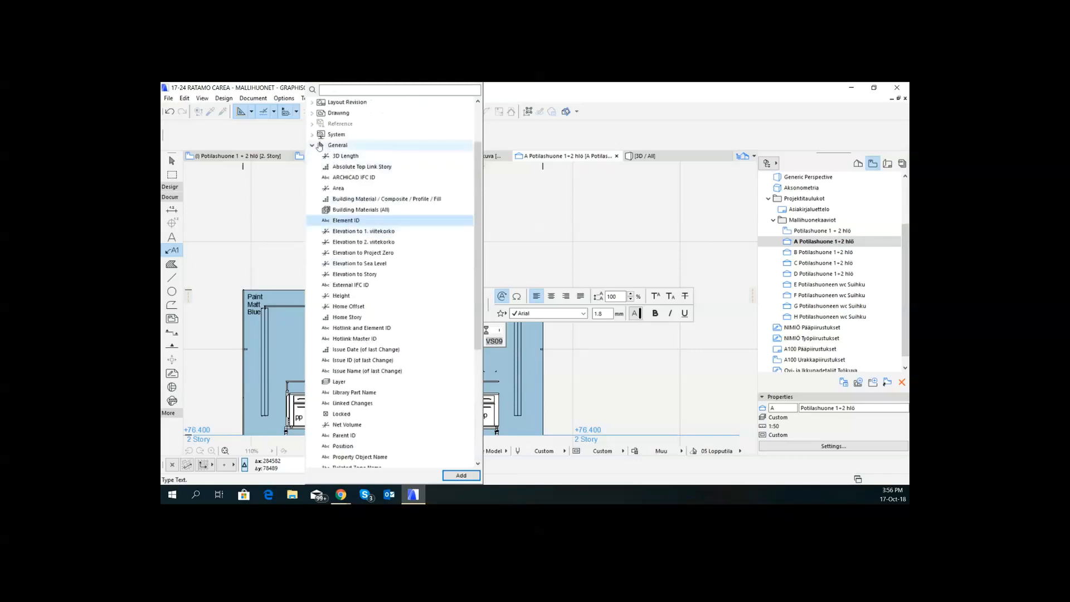
pyautogui.click(312, 145)
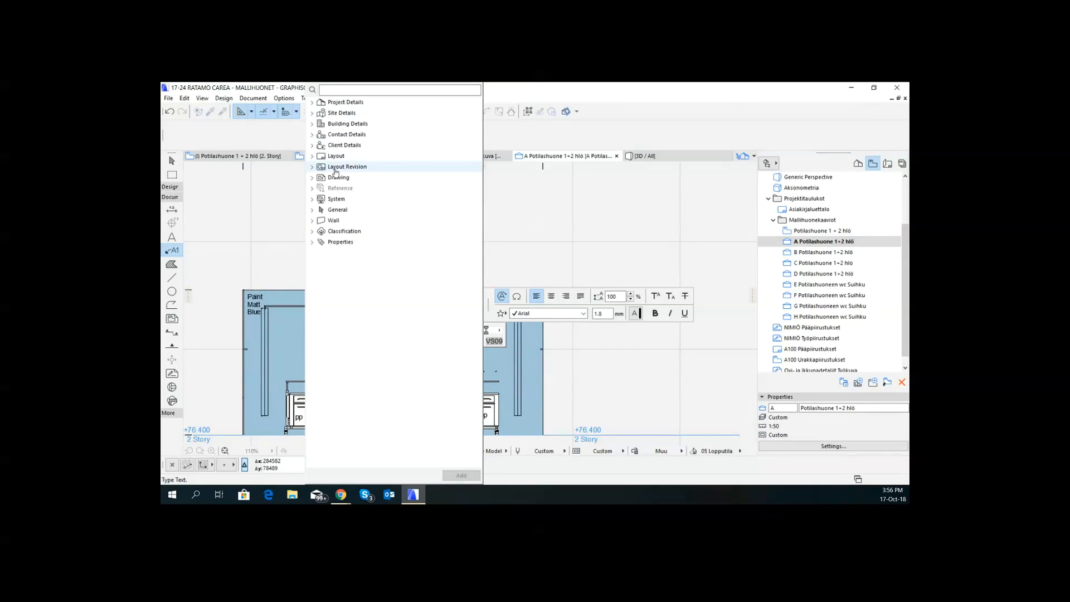
pyautogui.click(316, 223)
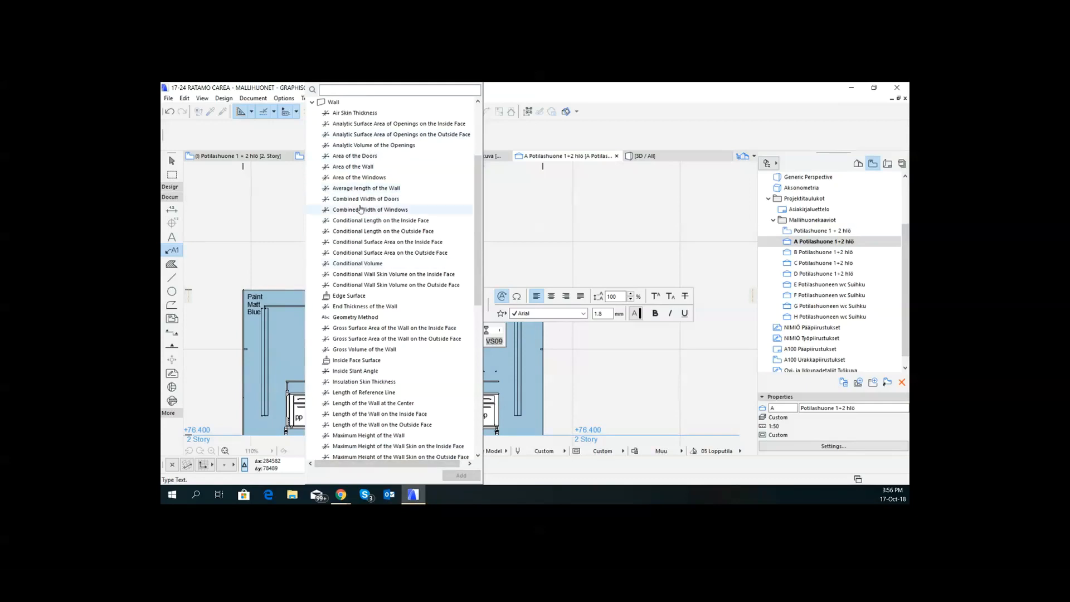
pyautogui.scroll(-5, 372, 284)
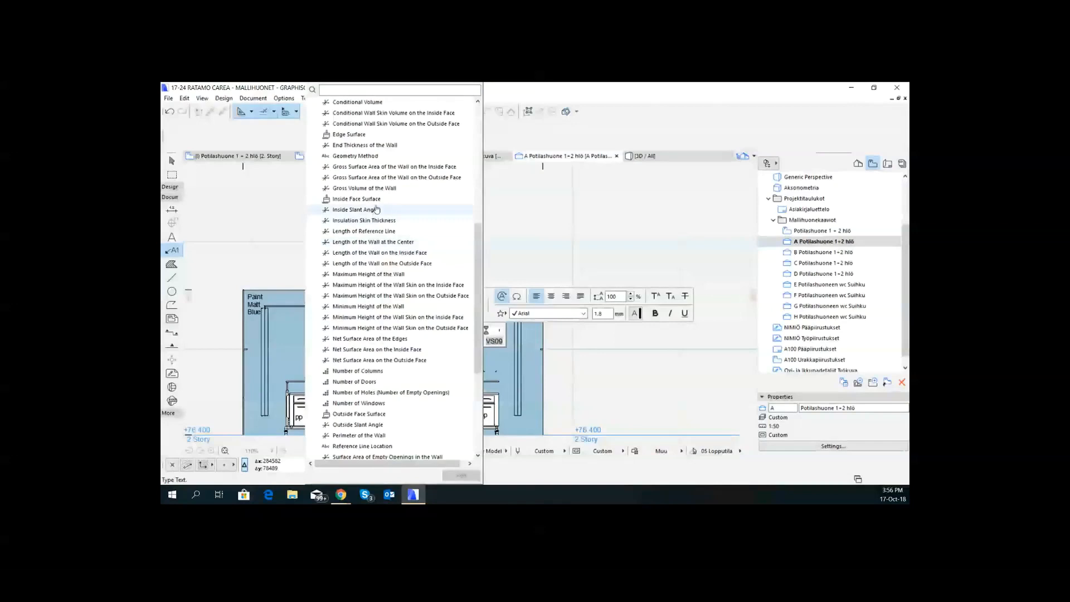
pyautogui.click(382, 274)
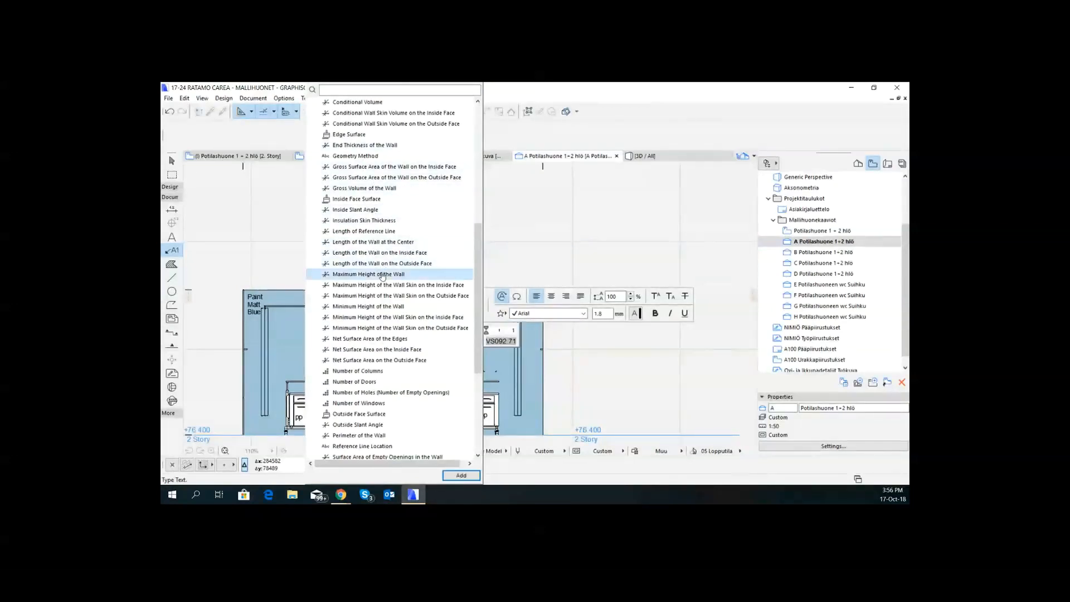
# - Add the MATERIALS properties Finish Type, Colour, Gloss Level, Manufacturer and Application method to the label as autotext
pyautogui.scroll(-1, 402, 315)
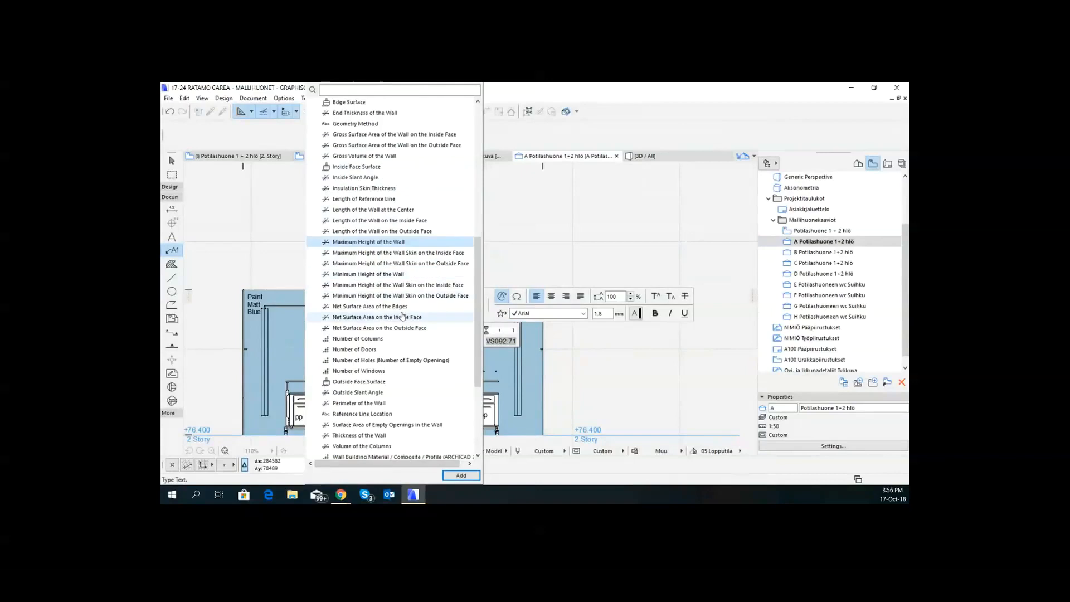
pyautogui.scroll(-1, 380, 351)
pyautogui.scroll(-4, 381, 351)
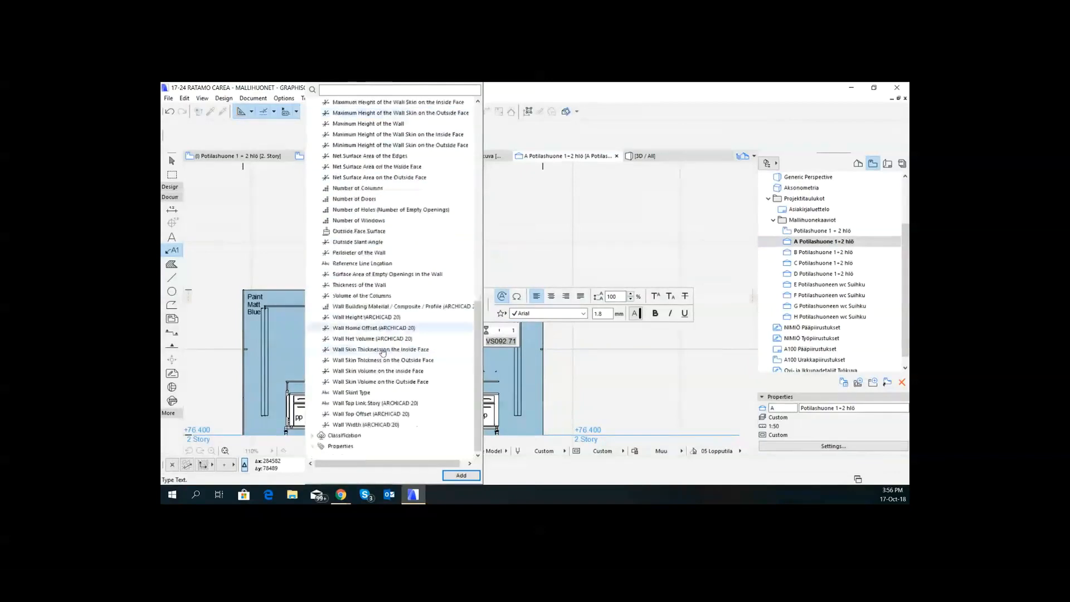
pyautogui.click(312, 435)
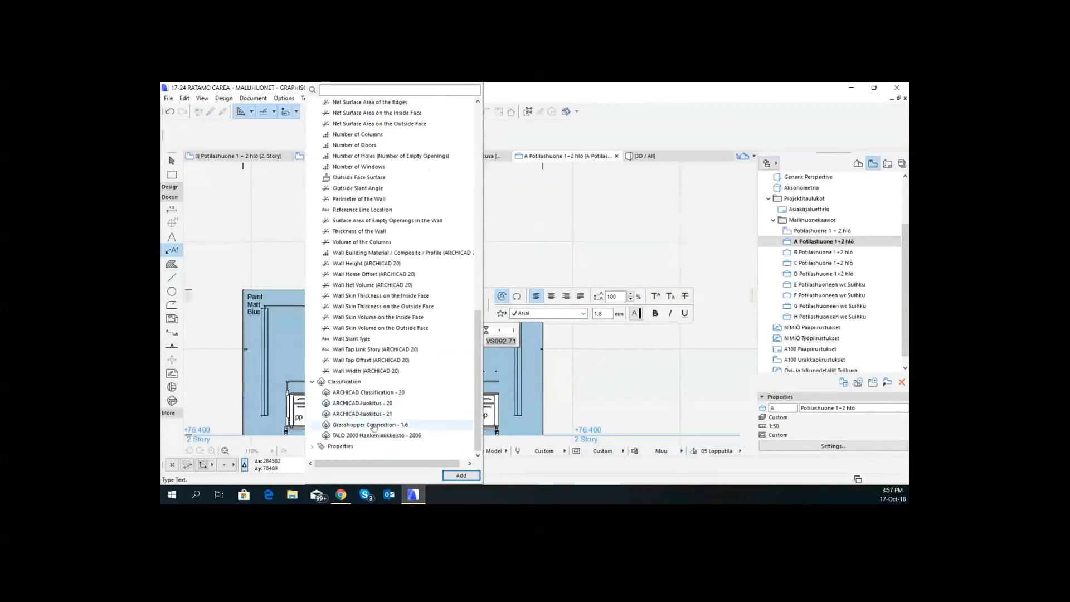
pyautogui.click(312, 445)
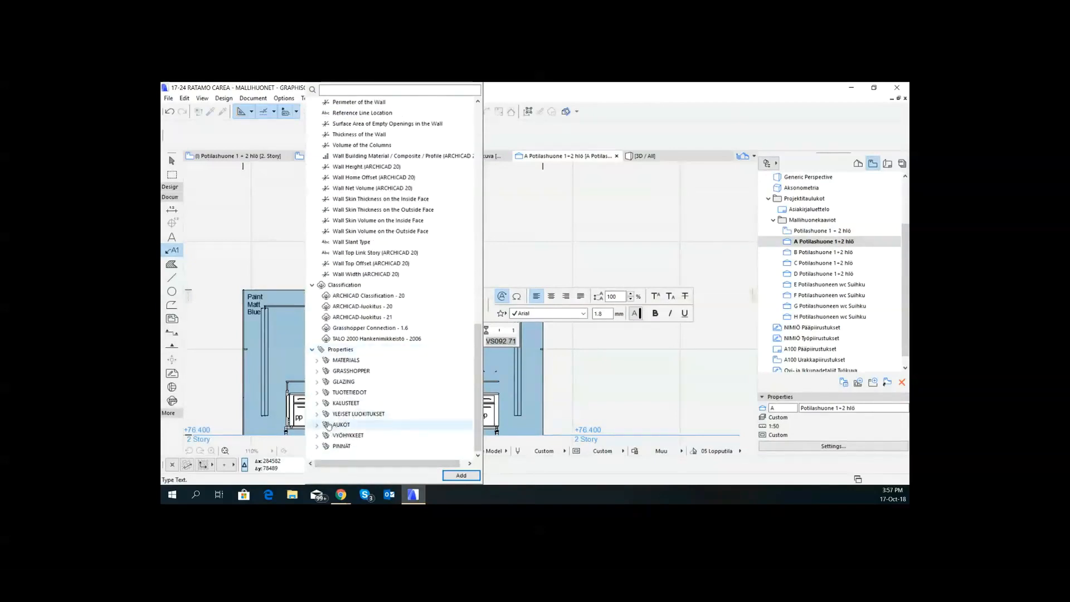
pyautogui.click(365, 363)
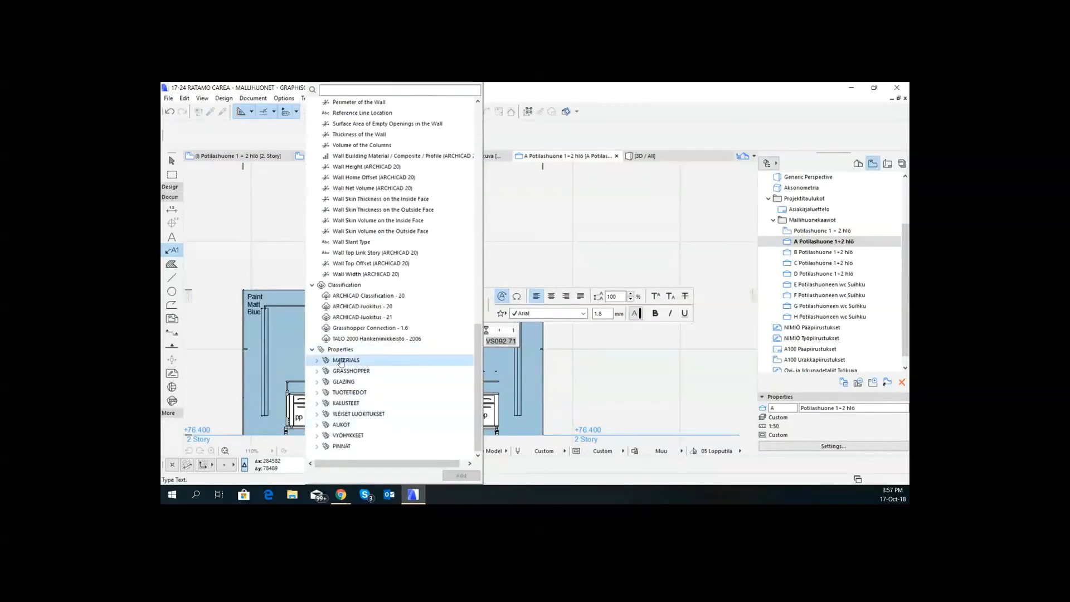
pyautogui.click(316, 362)
pyautogui.doubleClick(351, 371)
pyautogui.doubleClick(357, 382)
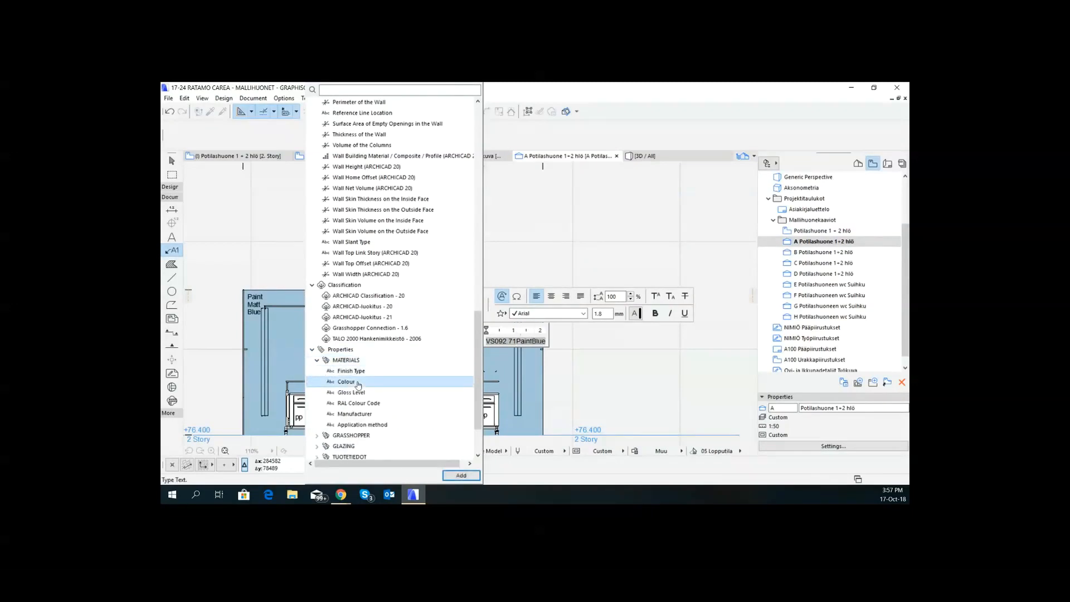
pyautogui.doubleClick(351, 392)
pyautogui.click(359, 403)
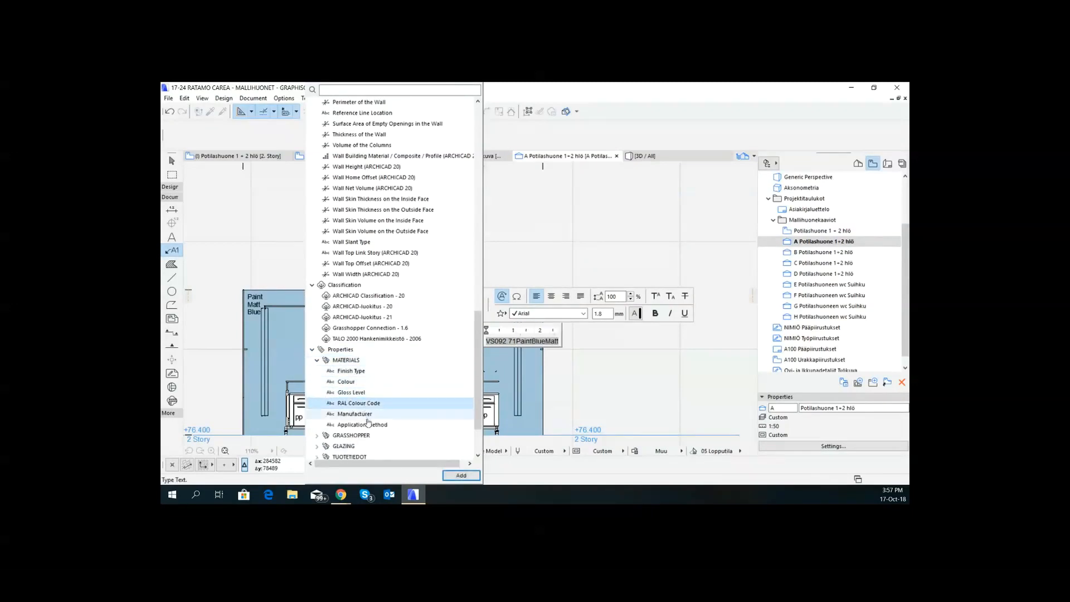
pyautogui.doubleClick(365, 414)
pyautogui.doubleClick(379, 425)
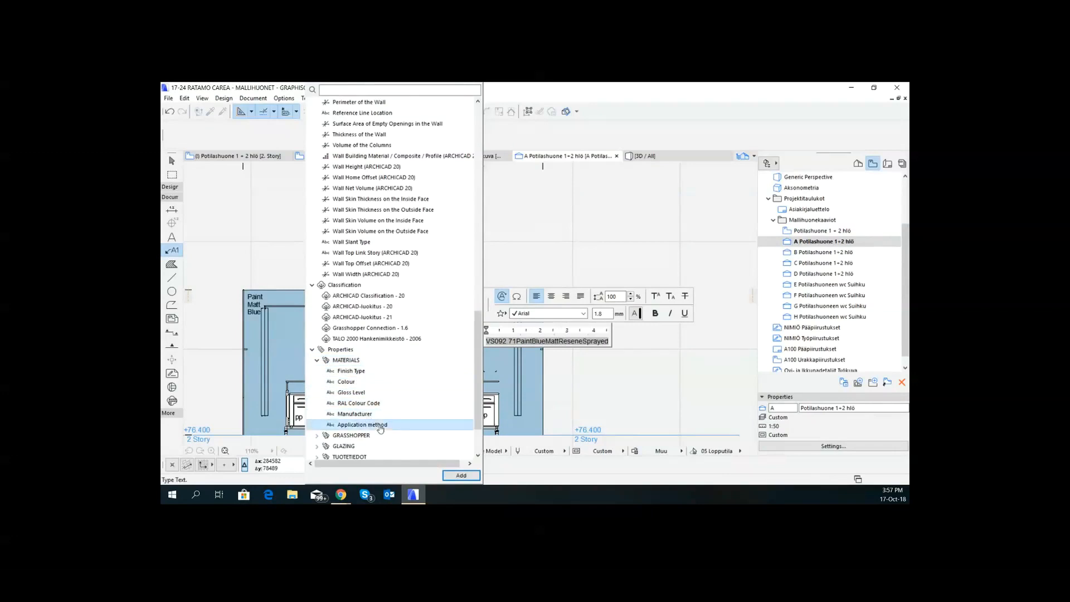
# - Break the new label's autotext into separate lines so each value stands on its own line, and finish the text edit
pyautogui.click(500, 343)
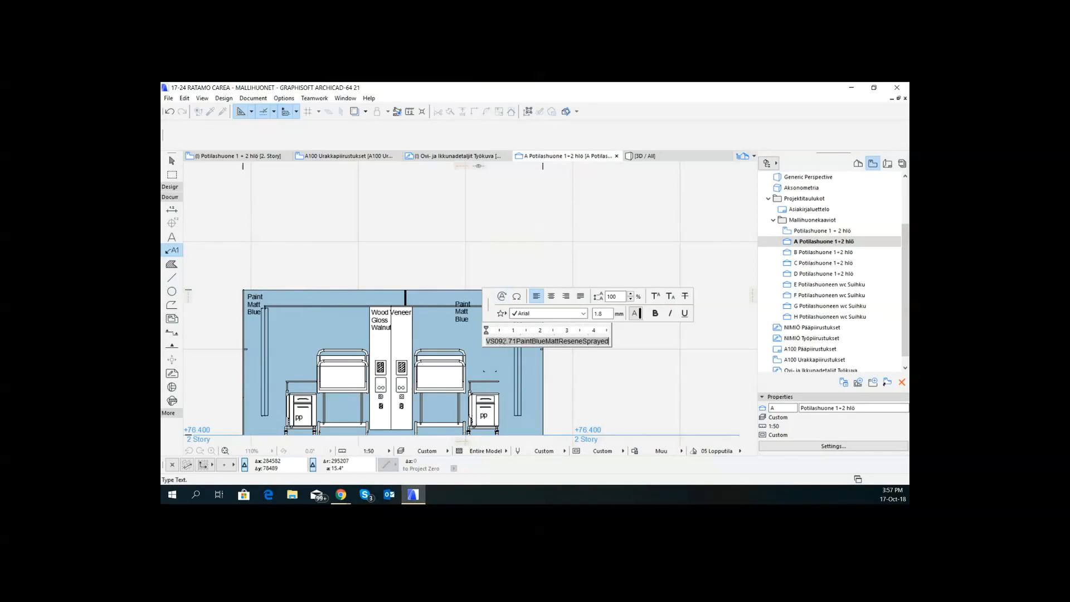
pyautogui.click(508, 339)
pyautogui.press('Return')
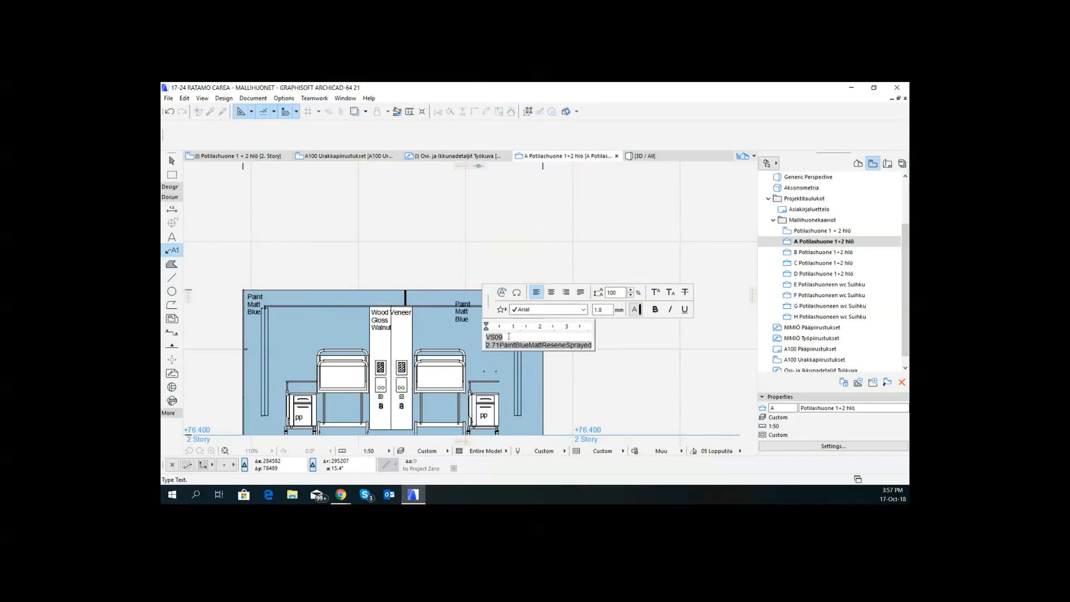
pyautogui.click(501, 344)
pyautogui.press('Return')
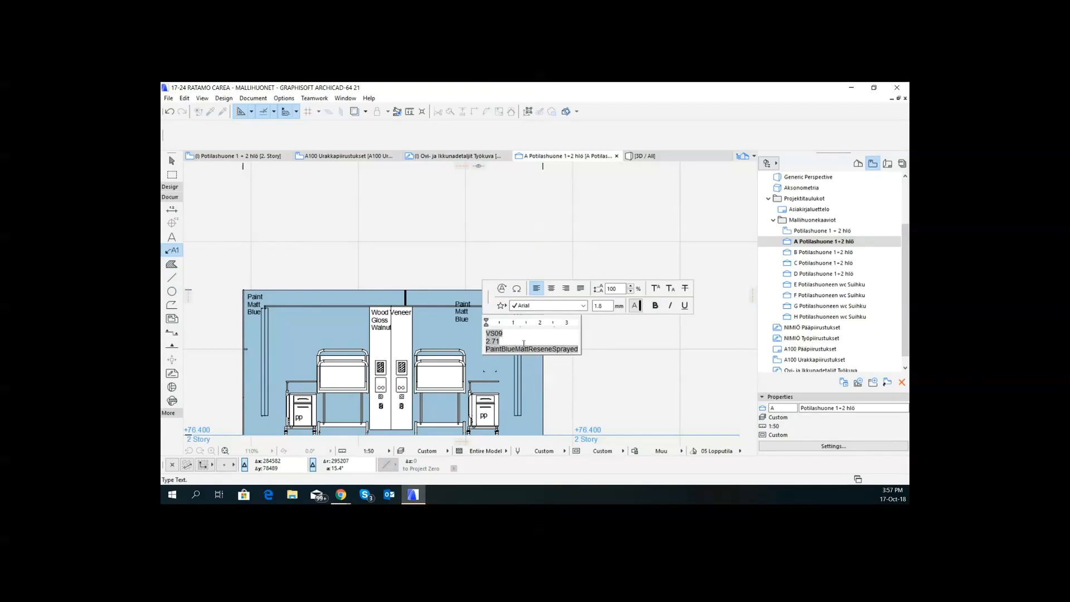
pyautogui.click(501, 349)
pyautogui.press('Return')
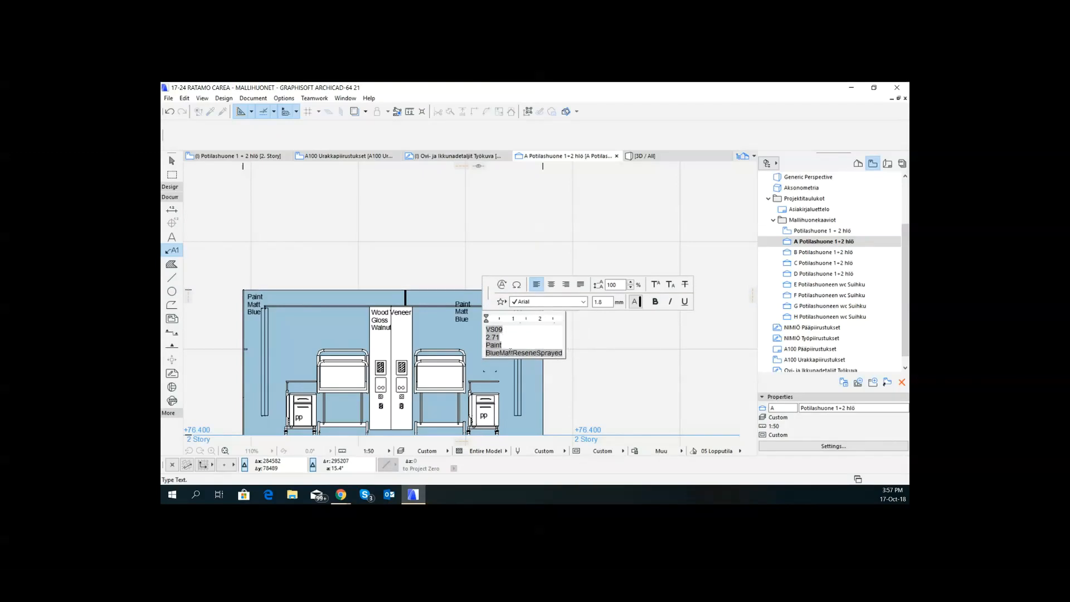
pyautogui.moveTo(499, 353); pyautogui.dragTo(513, 353)
pyautogui.click(499, 353)
pyautogui.press('Return')
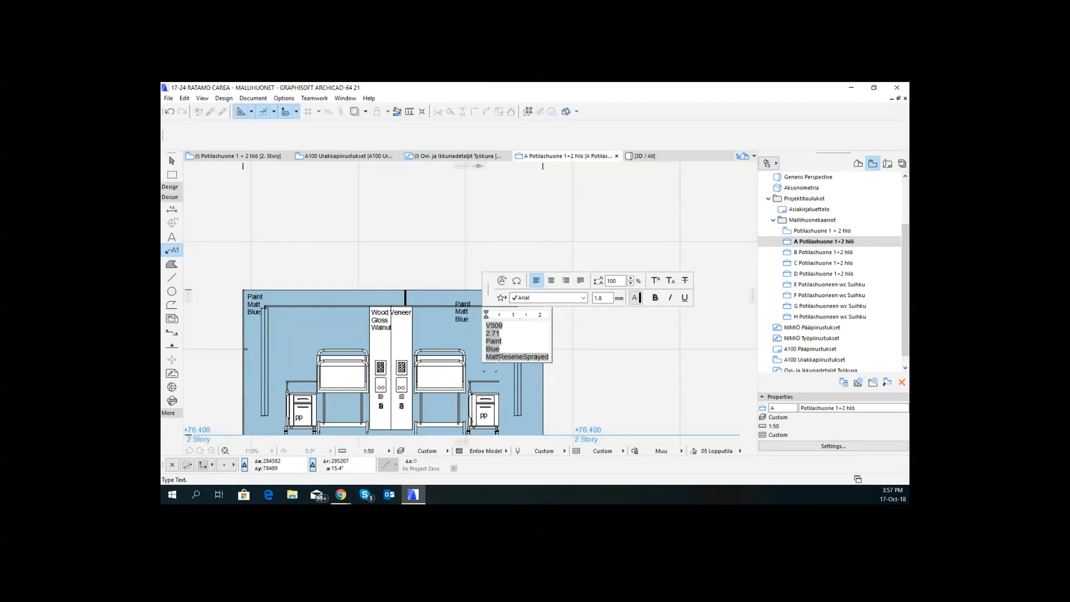
pyautogui.click(499, 359)
pyautogui.click(500, 358)
pyautogui.press('Return')
pyautogui.click(511, 359)
pyautogui.press('Return')
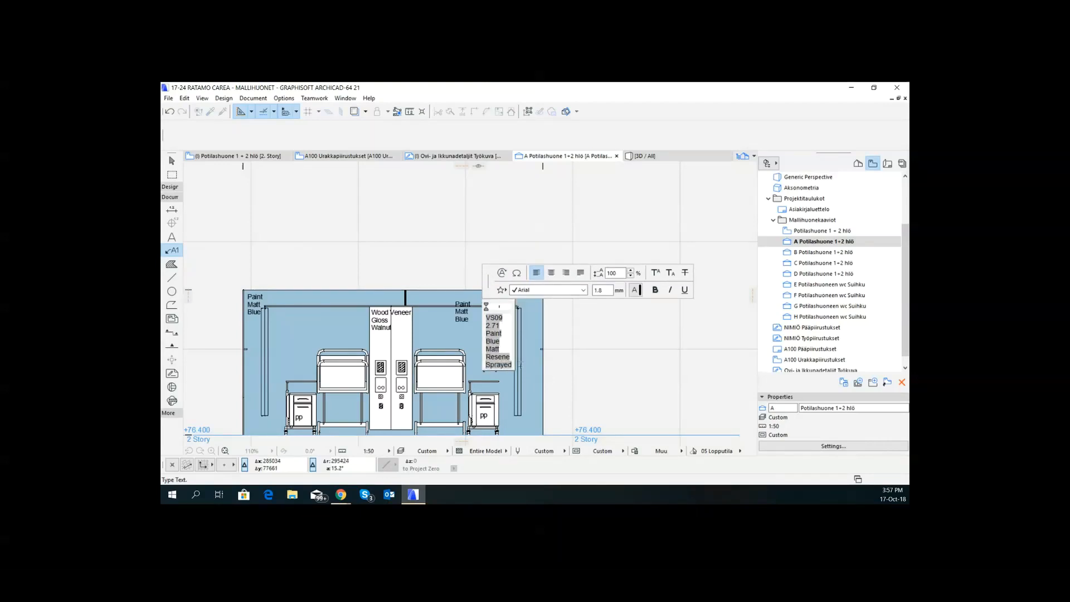
pyautogui.click(568, 360)
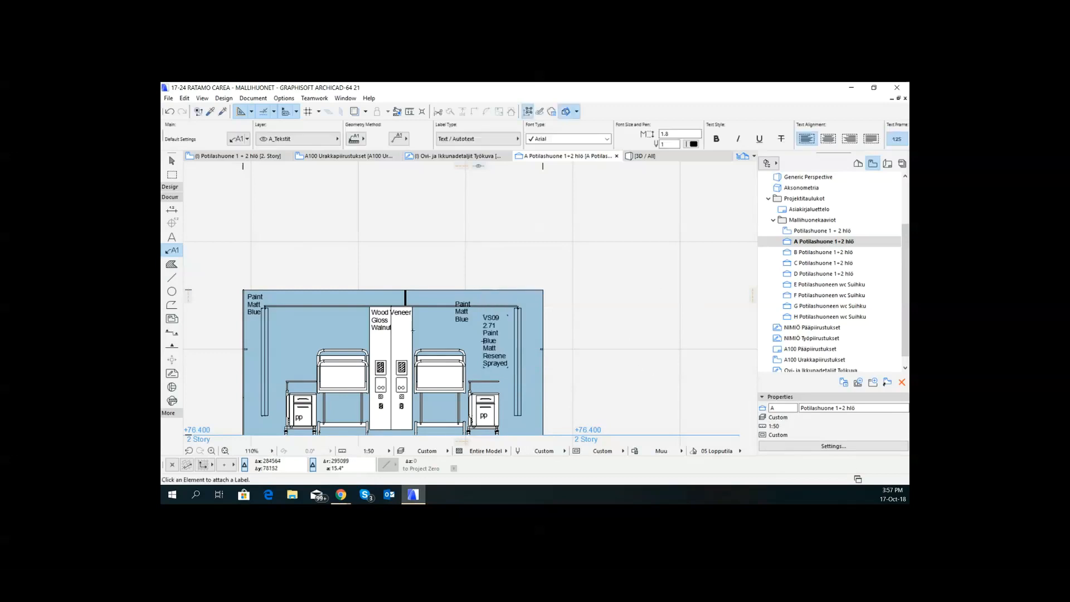
# - Move the autotext label off the blue wall to the blank area just beyond the wall's right edge
pyautogui.click(505, 320)
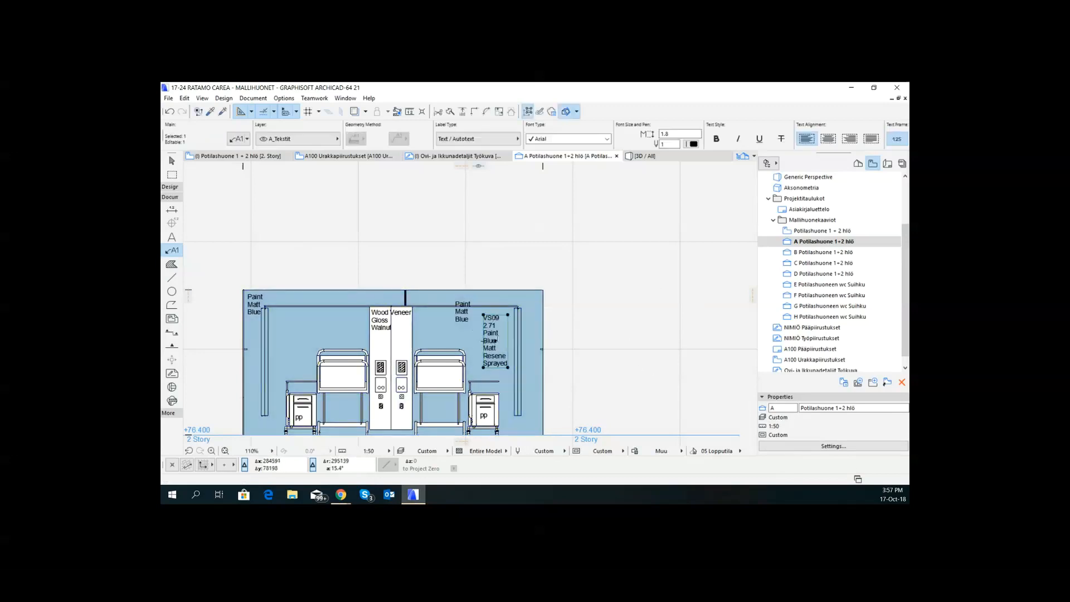
pyautogui.click(496, 341)
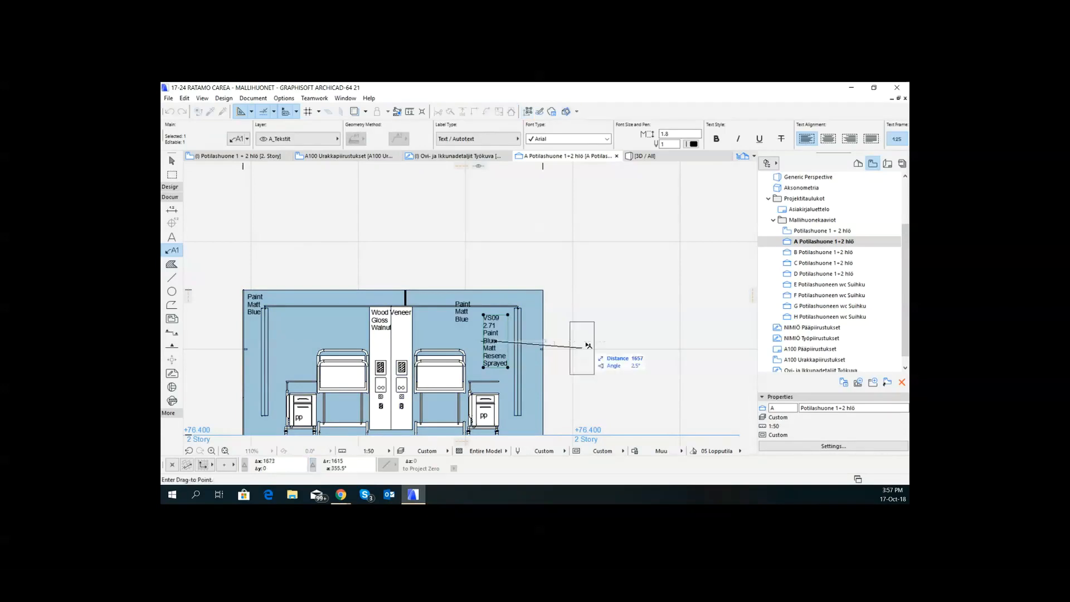
pyautogui.click(558, 318)
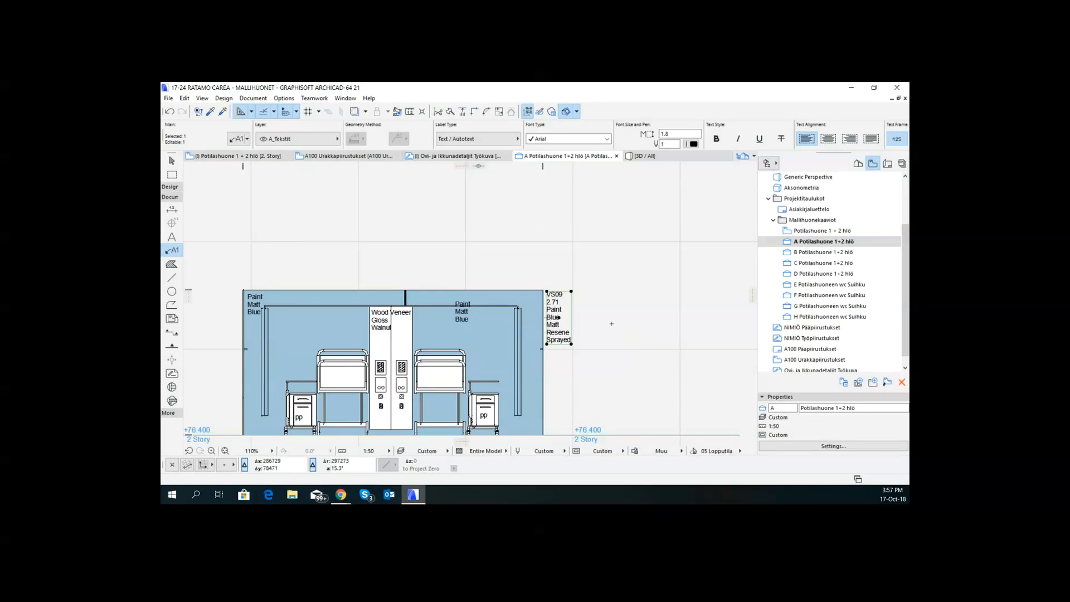
# - Change the blue wall's element ID to Wall in its classification and property settings
pyautogui.click(475, 290)
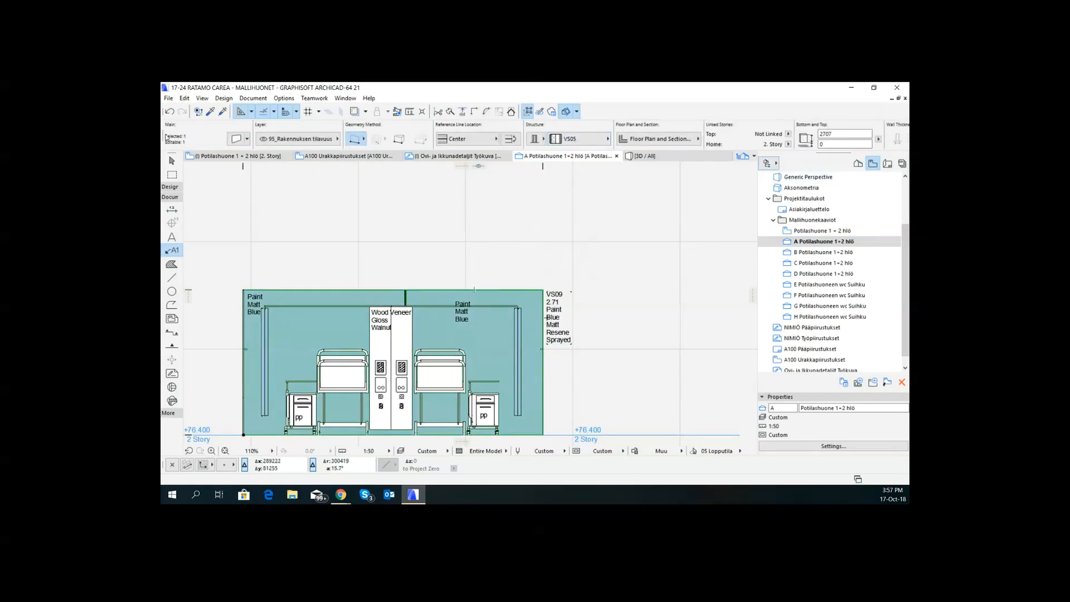
pyautogui.click(235, 139)
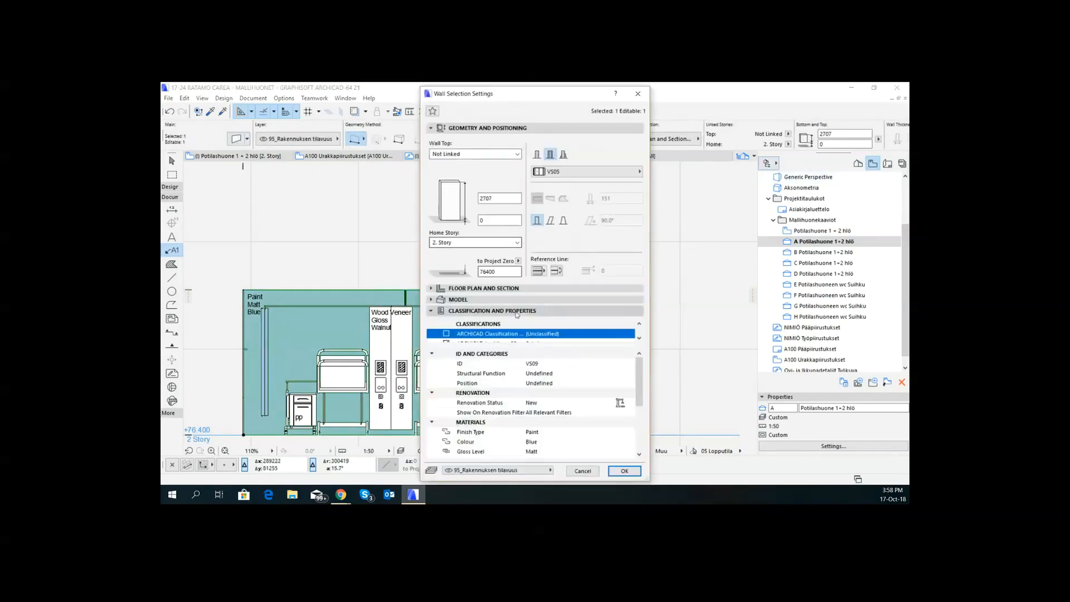
pyautogui.click(552, 363)
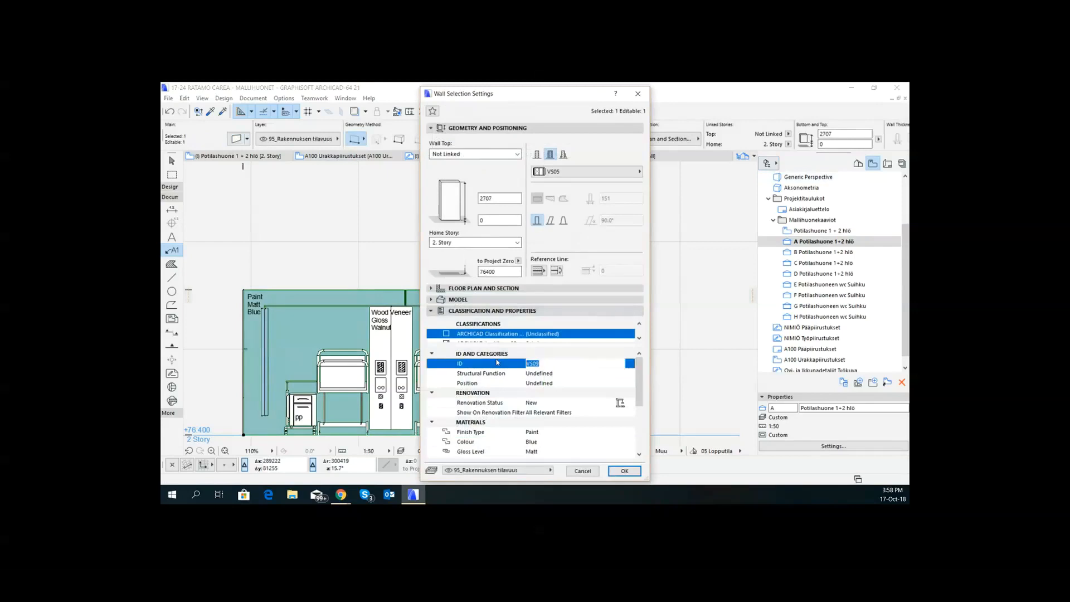
pyautogui.write('Wall')
pyautogui.click(624, 470)
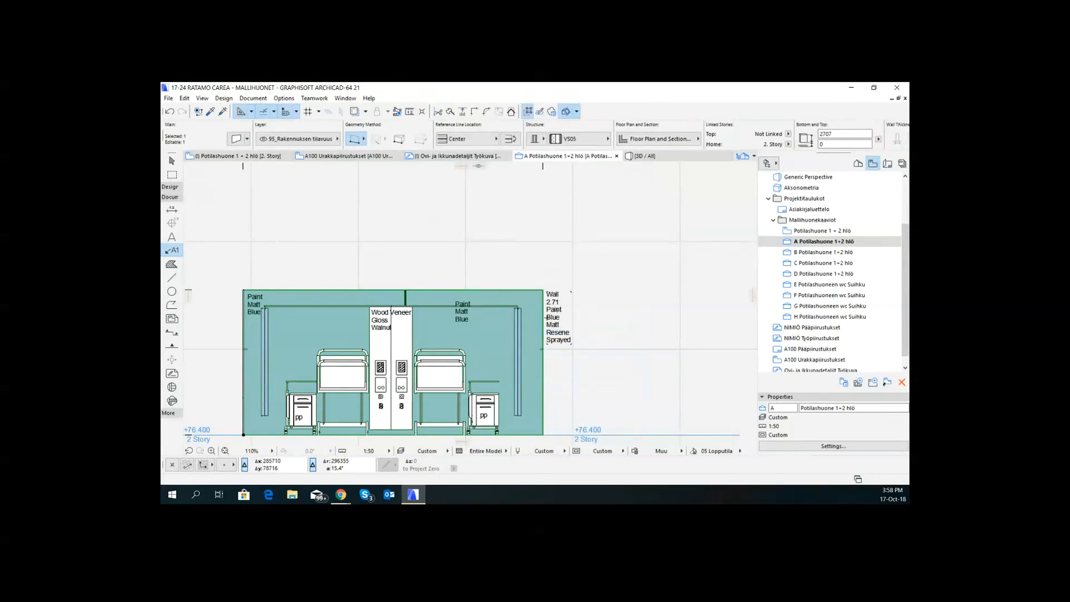
# - Edit the label's height line by adding the text "Max ht = " before the autotext value and "m" after it
pyautogui.click(547, 317)
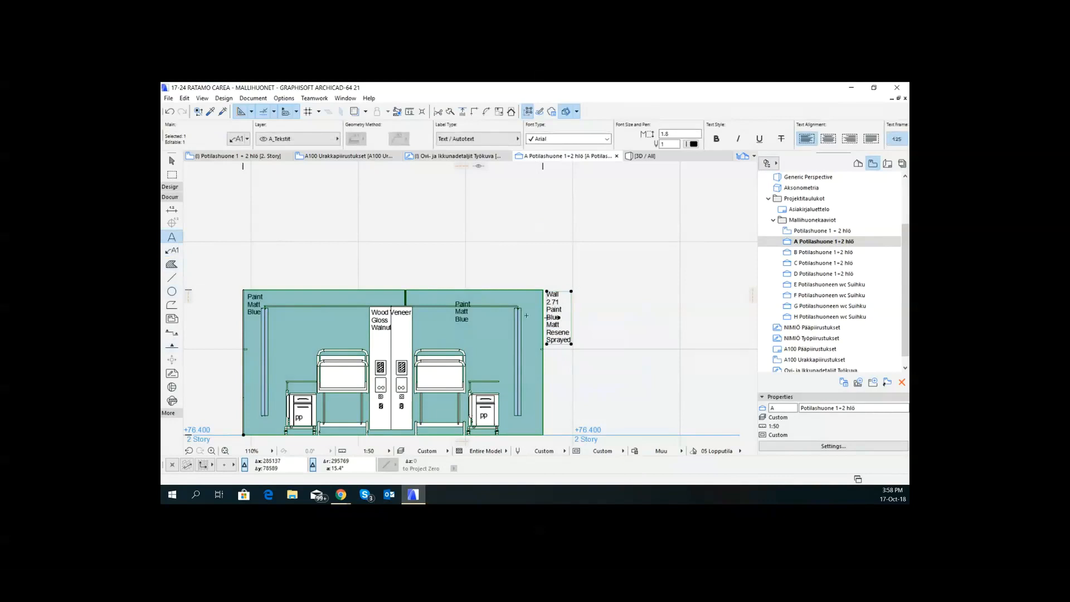
pyautogui.click(173, 250)
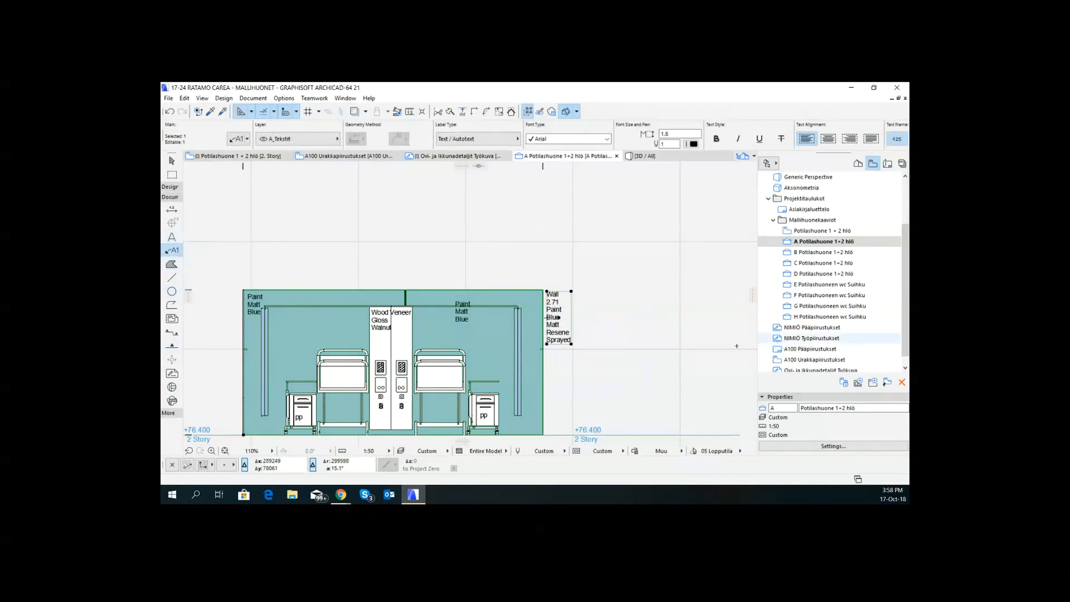
pyautogui.doubleClick(559, 303)
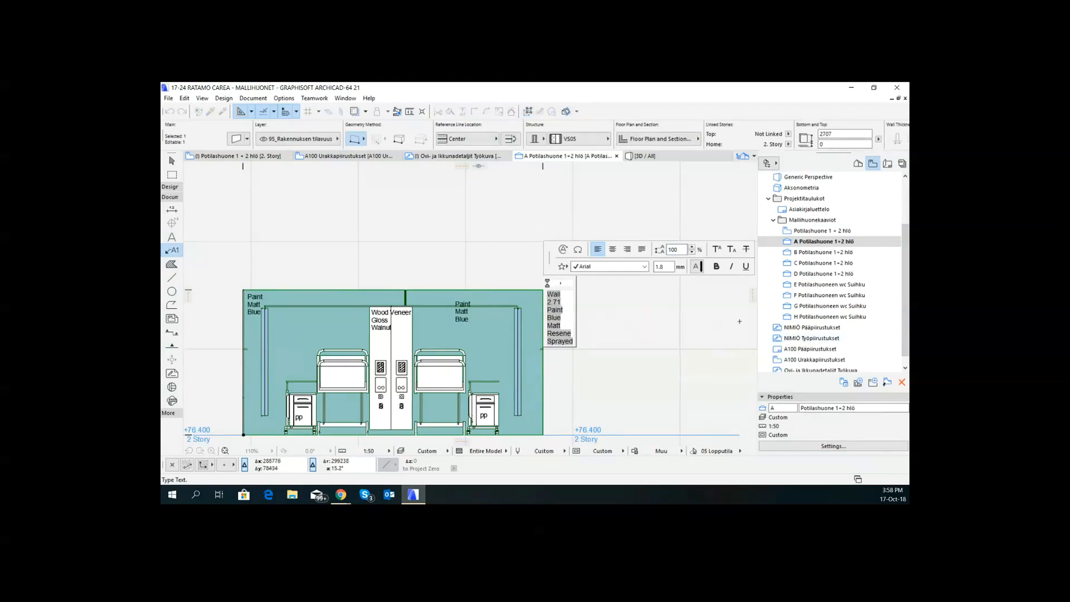
pyautogui.write('Max ht ')
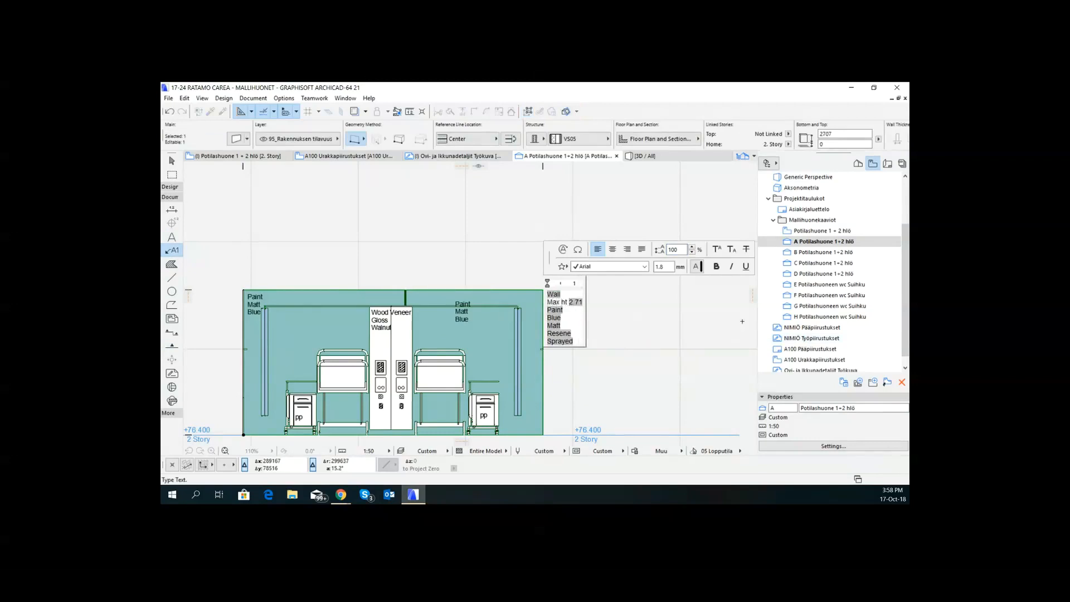
pyautogui.write(' )')
pyautogui.press('BackSpace')
pyautogui.write('=')
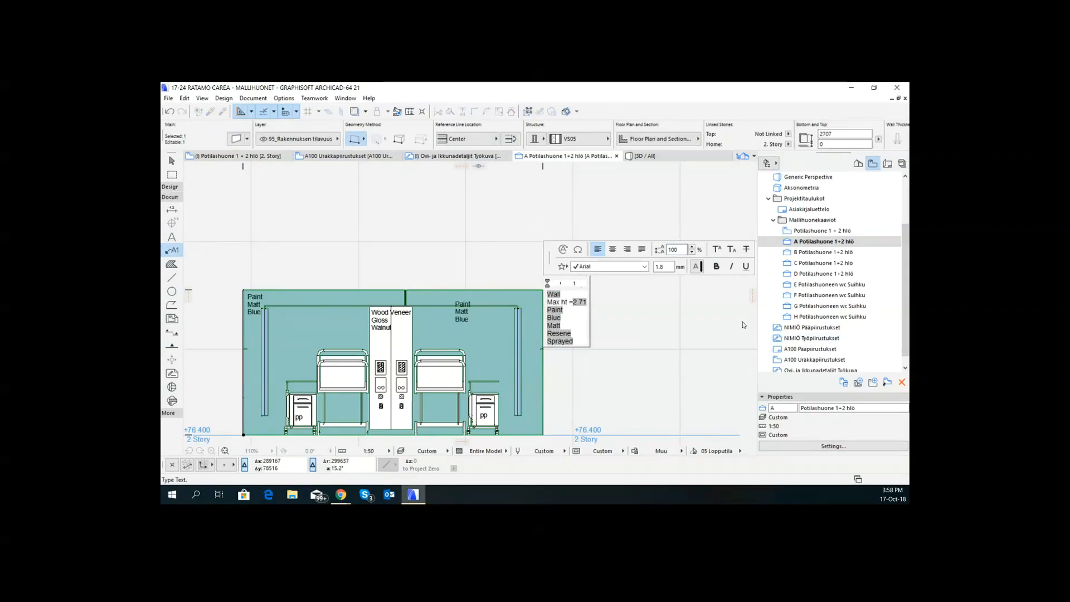
pyautogui.write(' 2.71')
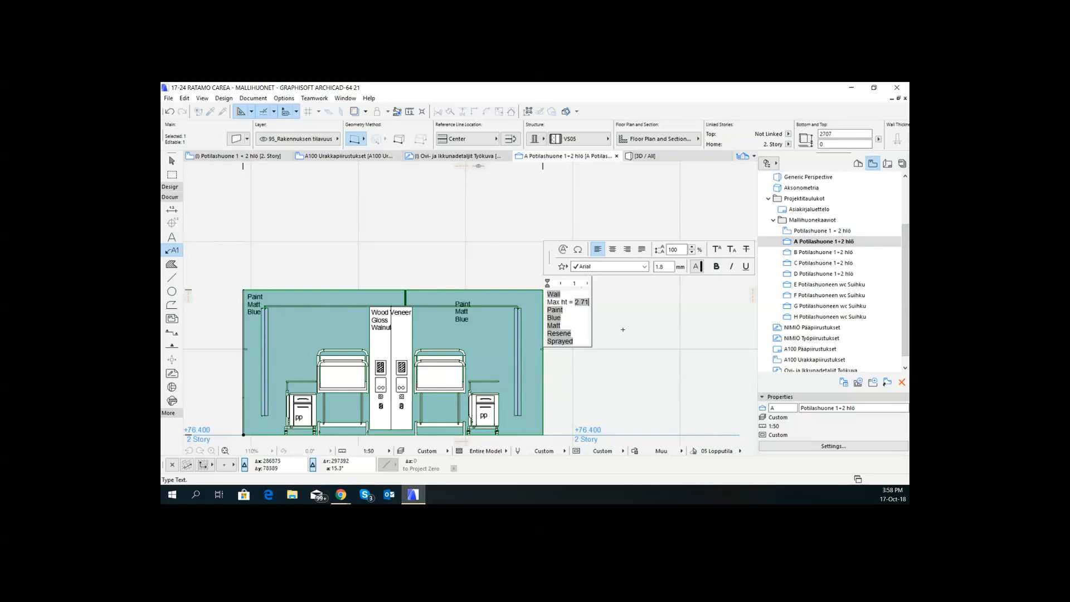
pyautogui.write('m')
pyautogui.click(622, 329)
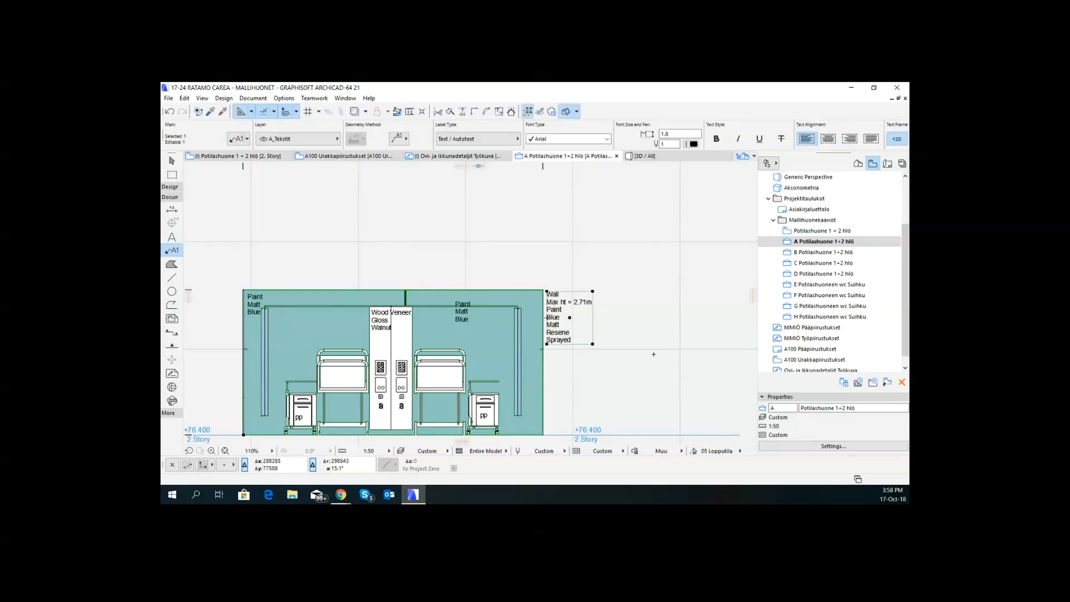
pyautogui.press('Escape')
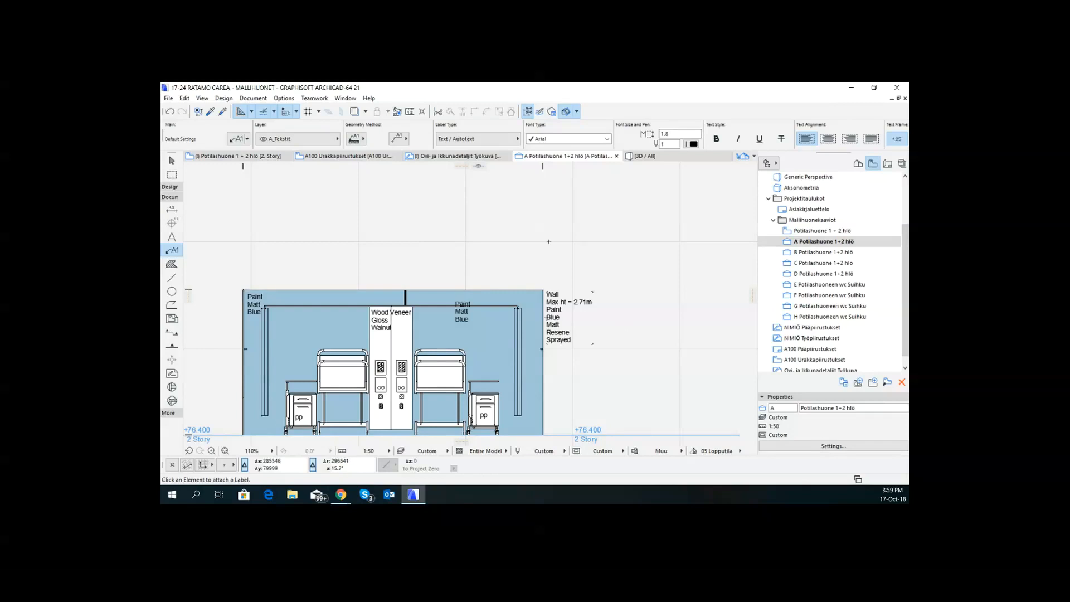
# - Switch to the Potilashuone 1 + 2 hlö floor plan of the 2. Story with the whole layout in view
pyautogui.click(263, 157)
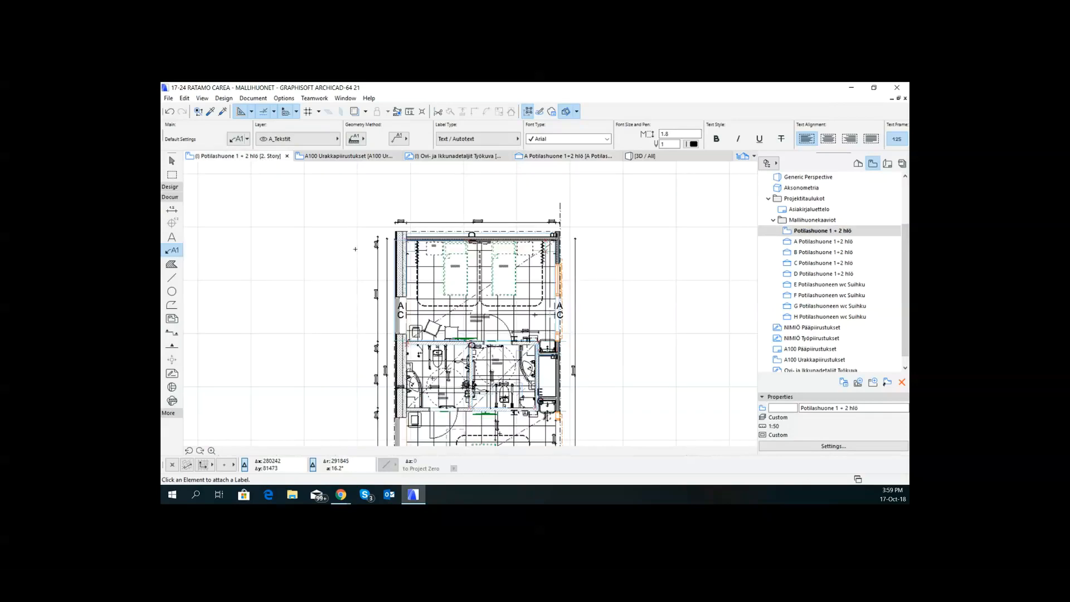
pyautogui.scroll(-2, 606, 350)
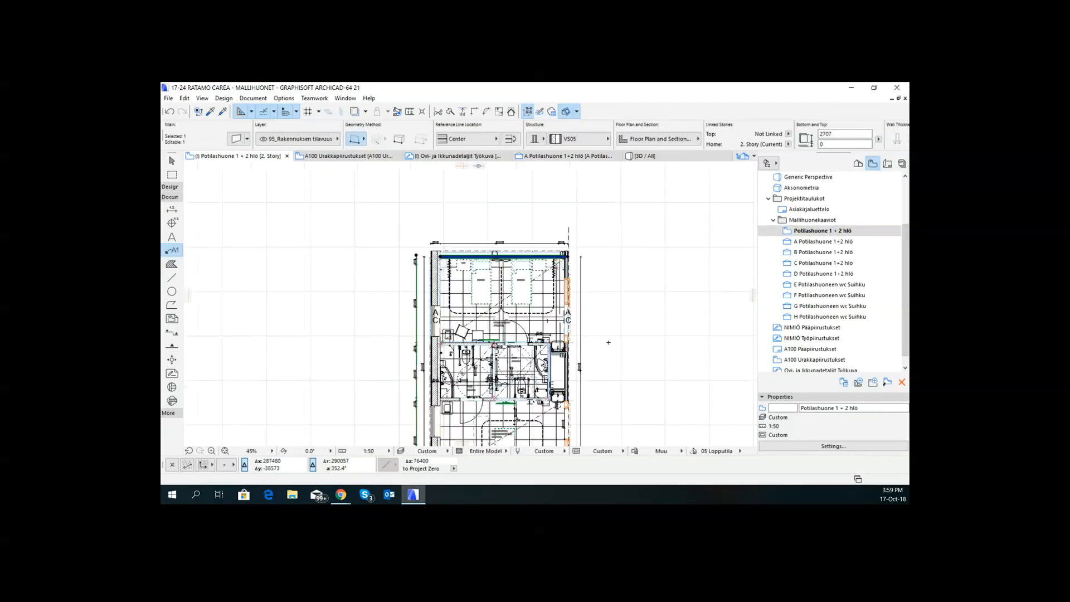
pyautogui.moveTo(607, 342); pyautogui.dragTo(470, 253, button='middle')
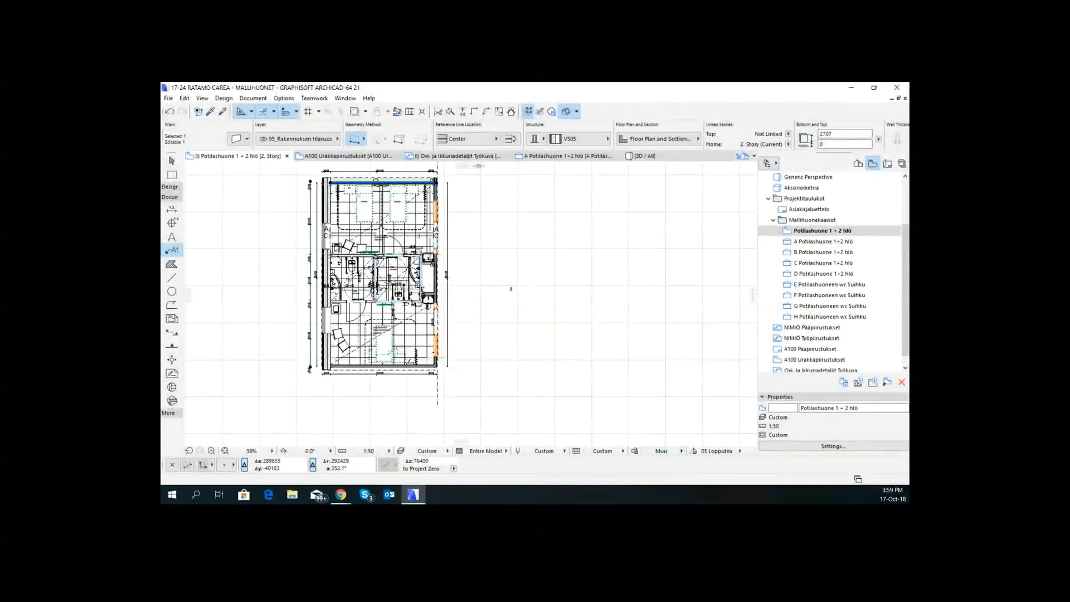
# - Add the MATERIALS property Finish Type as a Find & Select criterion and set its value to Paint
pyautogui.hotkey('ctrl', 'f')
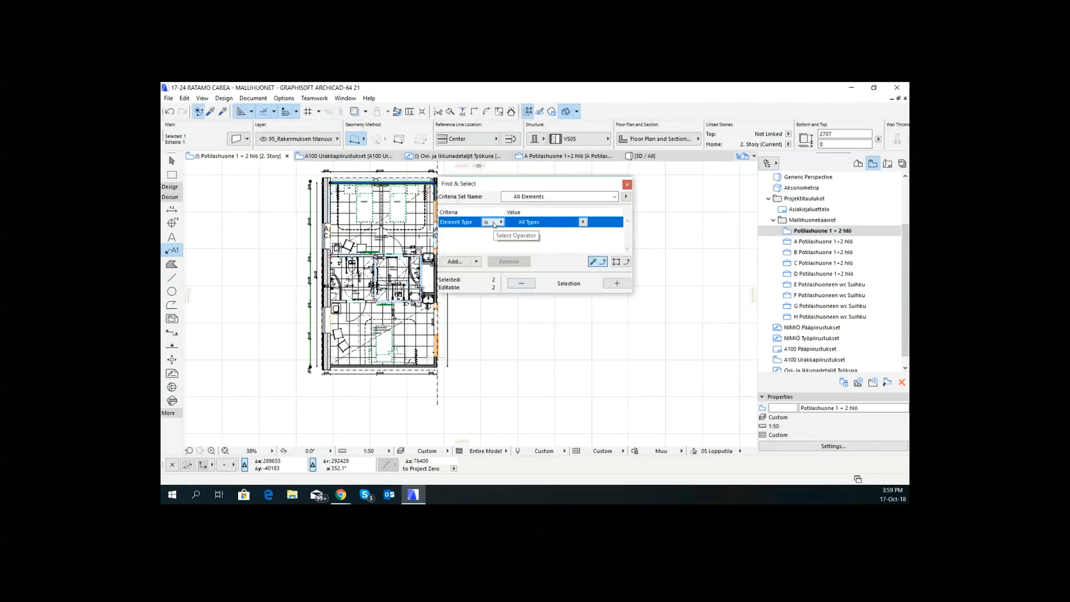
pyautogui.click(455, 261)
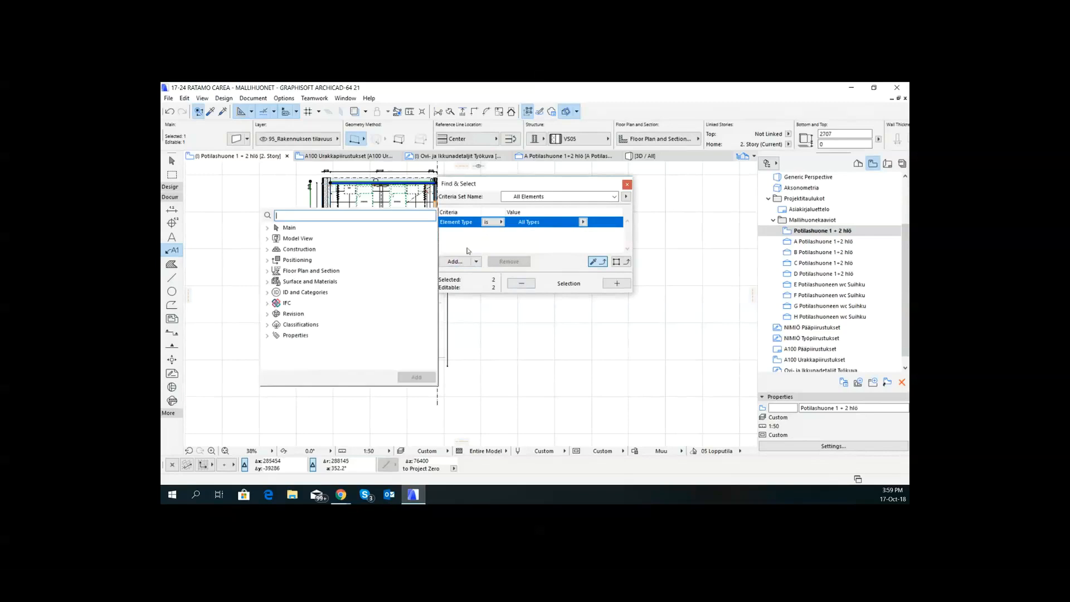
pyautogui.click(267, 336)
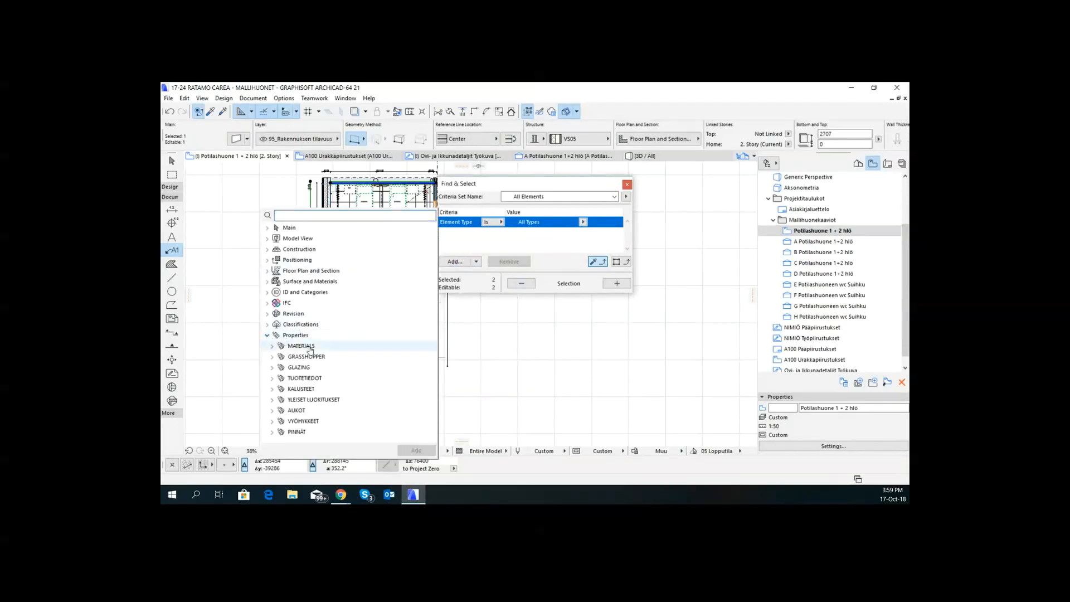
pyautogui.click(272, 346)
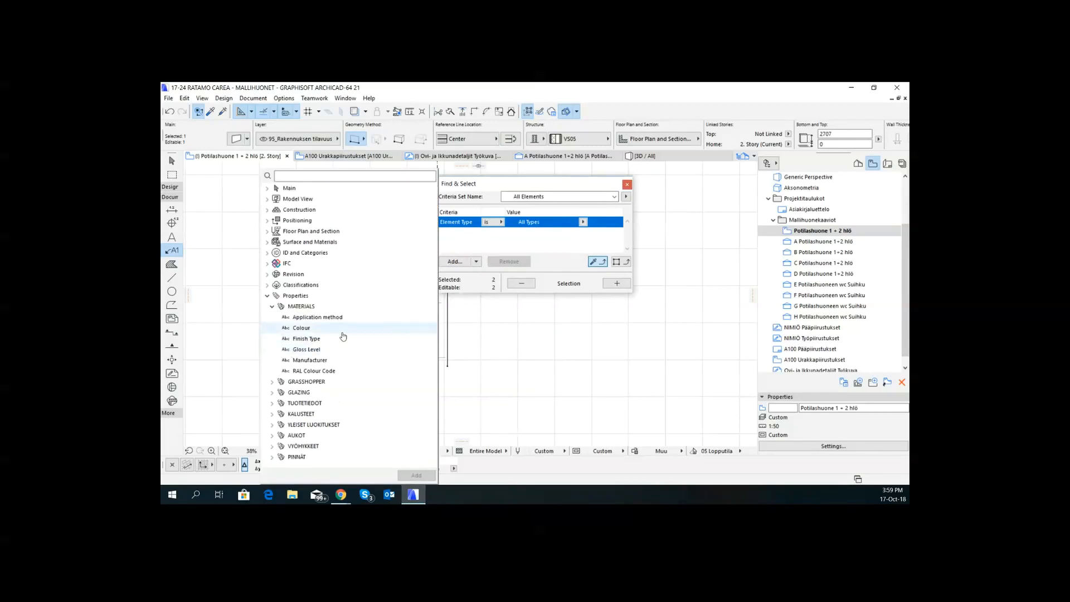
pyautogui.doubleClick(313, 338)
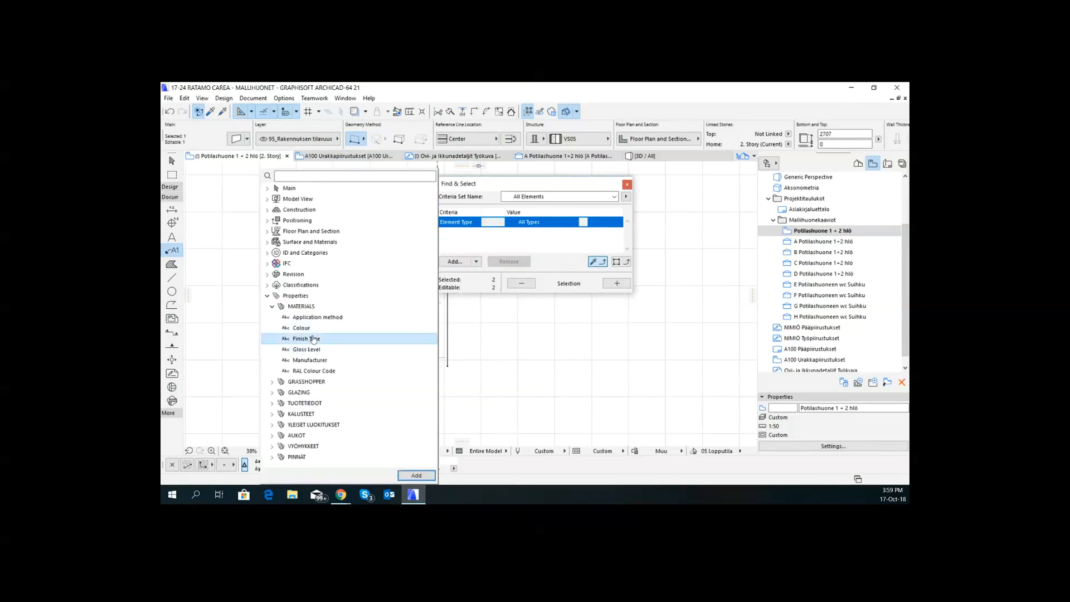
pyautogui.click(583, 233)
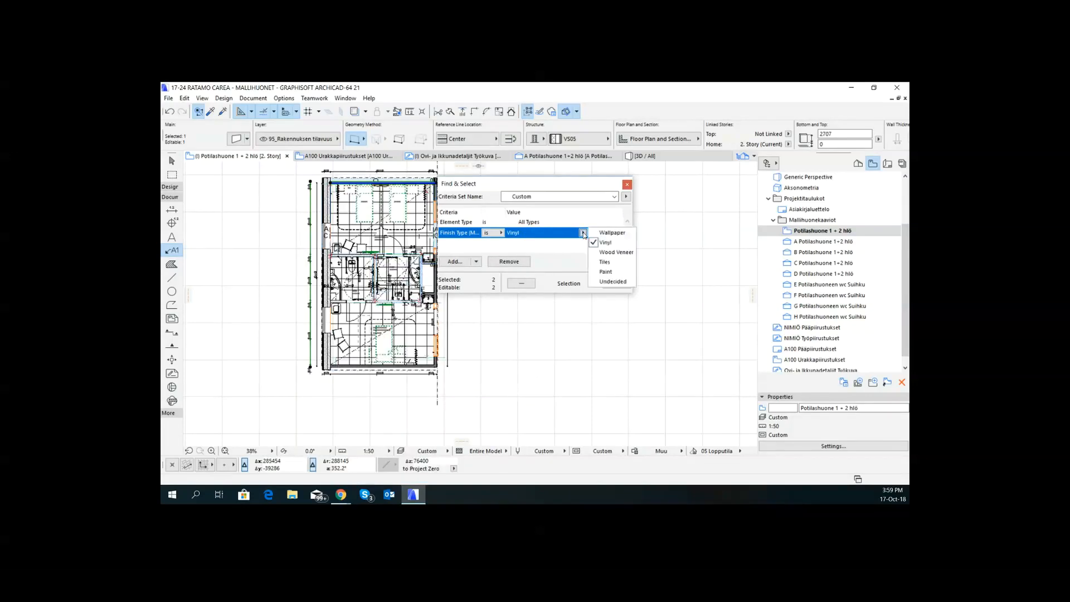
pyautogui.click(606, 272)
# - Starting from an empty selection, select all elements whose Finish Type is Paint, and close Find & Select
pyautogui.click(625, 284)
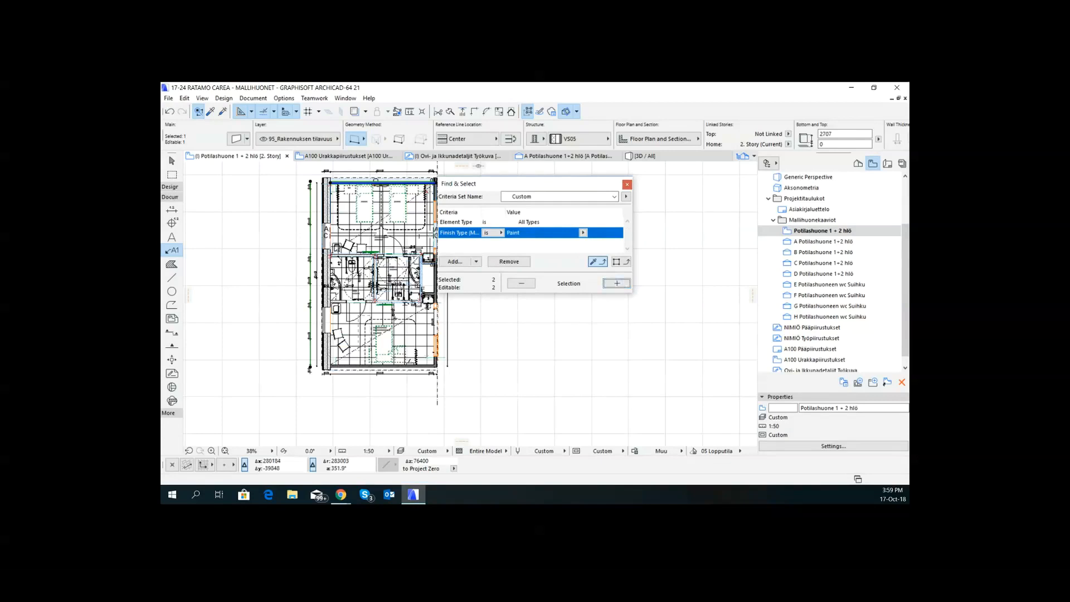
pyautogui.moveTo(338, 281); pyautogui.dragTo(308, 320, button='middle')
pyautogui.click(251, 220)
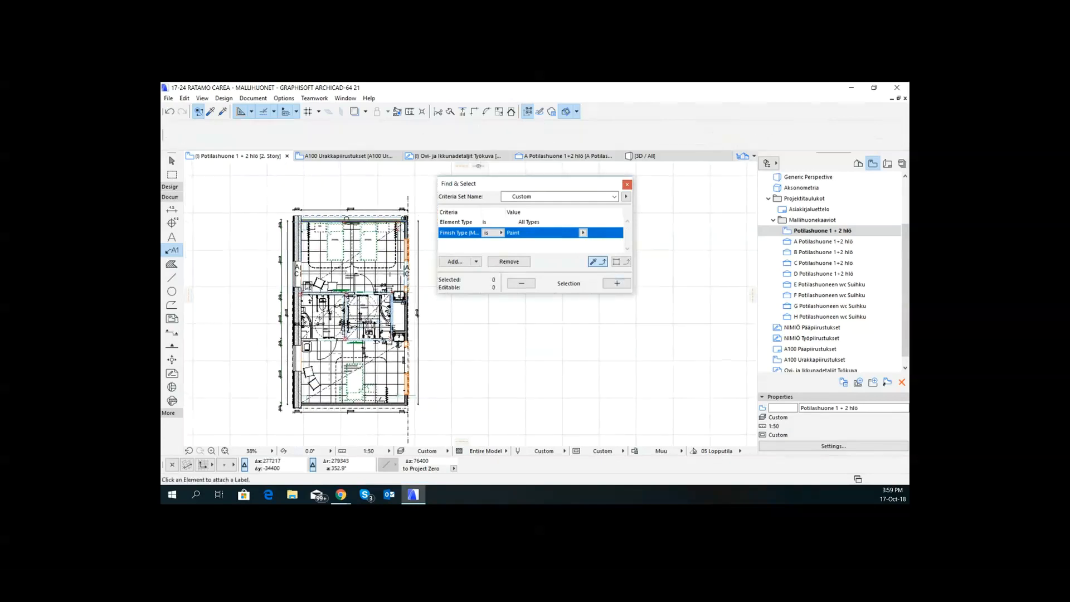
pyautogui.click(617, 283)
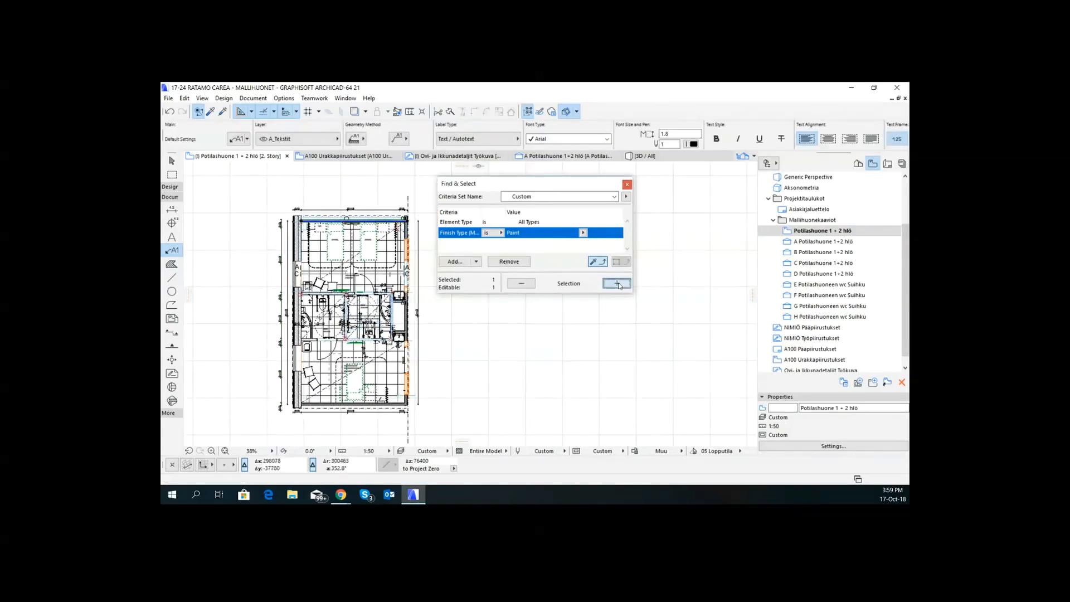
pyautogui.scroll(6, 358, 215)
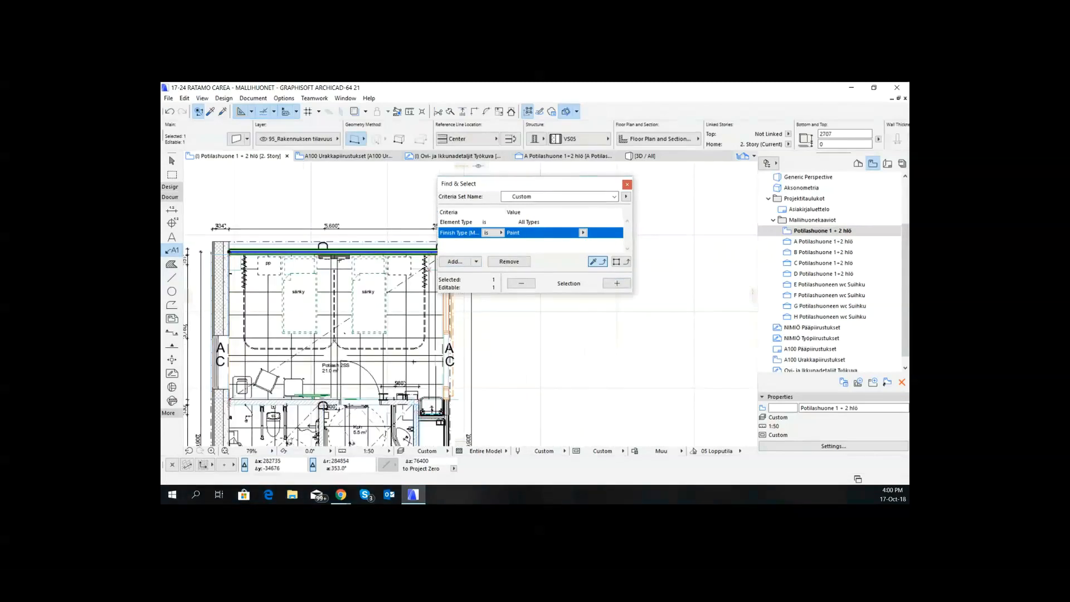
pyautogui.scroll(-3, 366, 242)
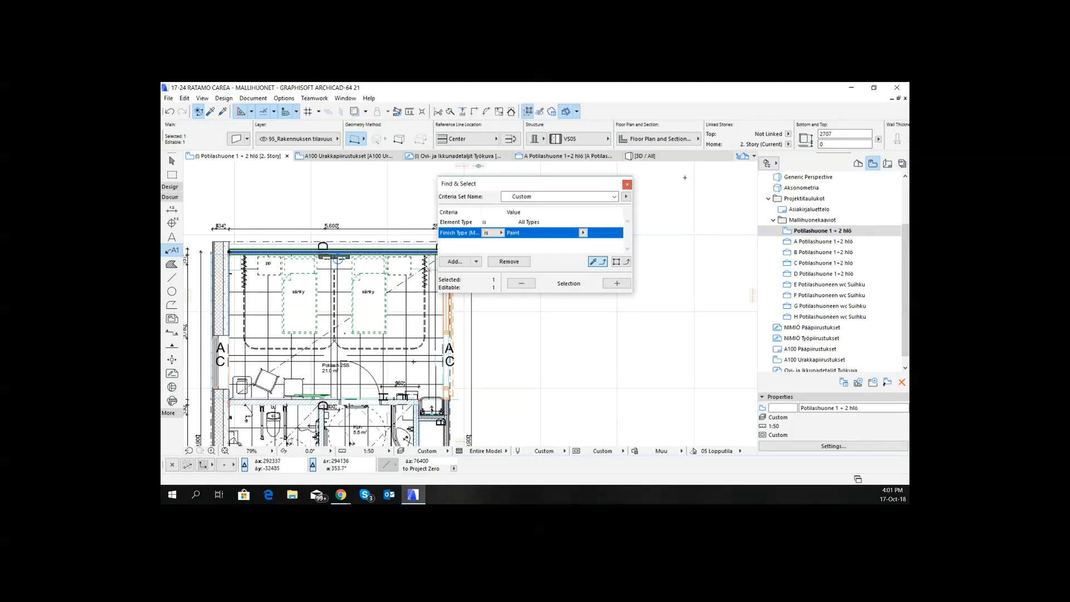
pyautogui.click(627, 185)
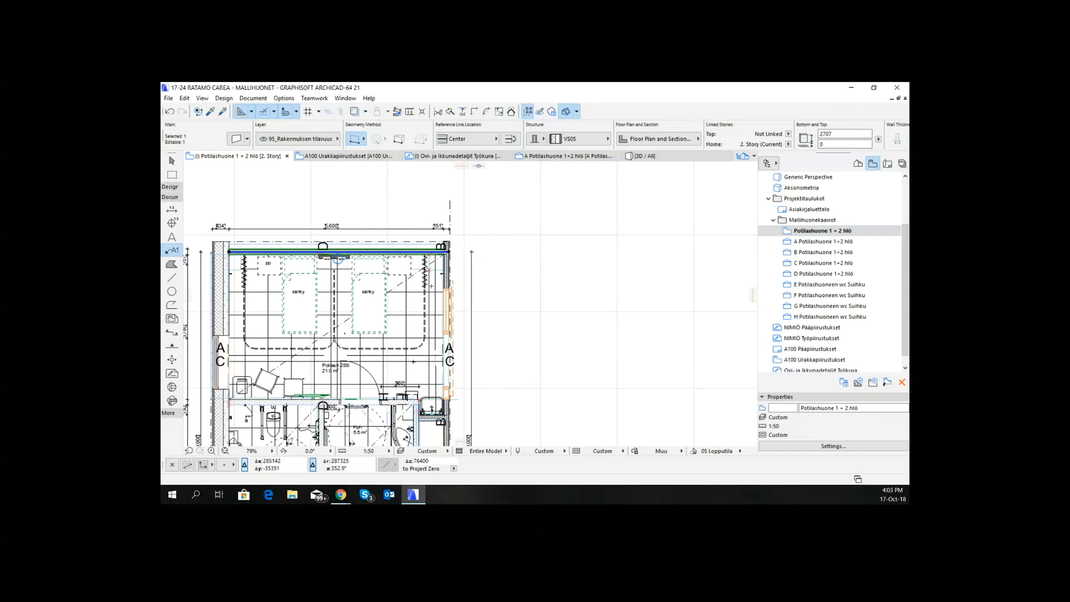
pyautogui.moveTo(433, 286); pyautogui.dragTo(591, 291, button='middle')
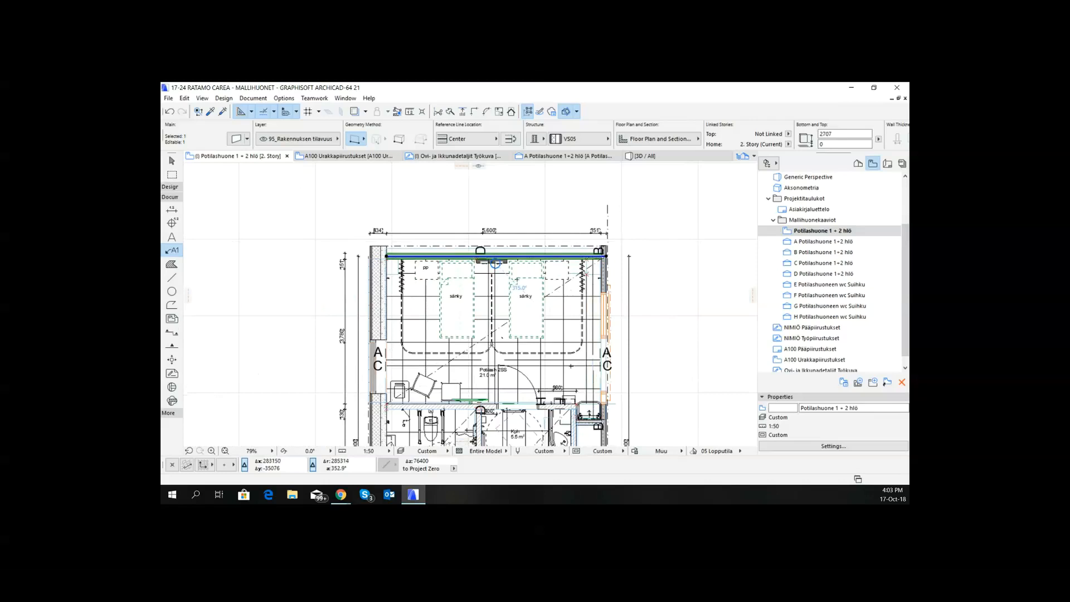
pyautogui.scroll(1, 538, 294)
pyautogui.scroll(1, 536, 292)
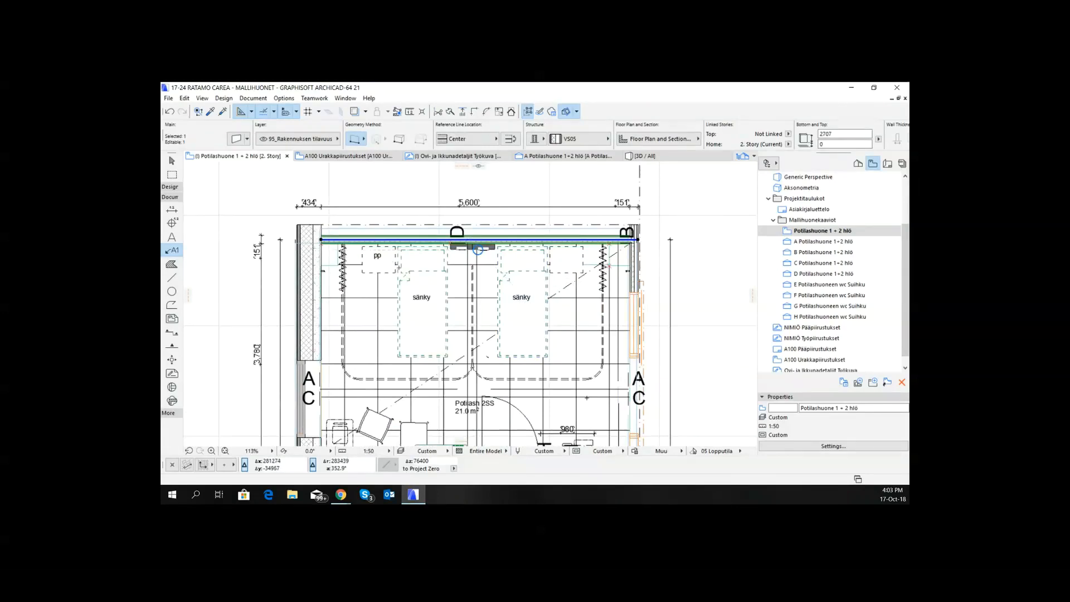
pyautogui.scroll(-2, 397, 299)
pyautogui.scroll(-1, 392, 298)
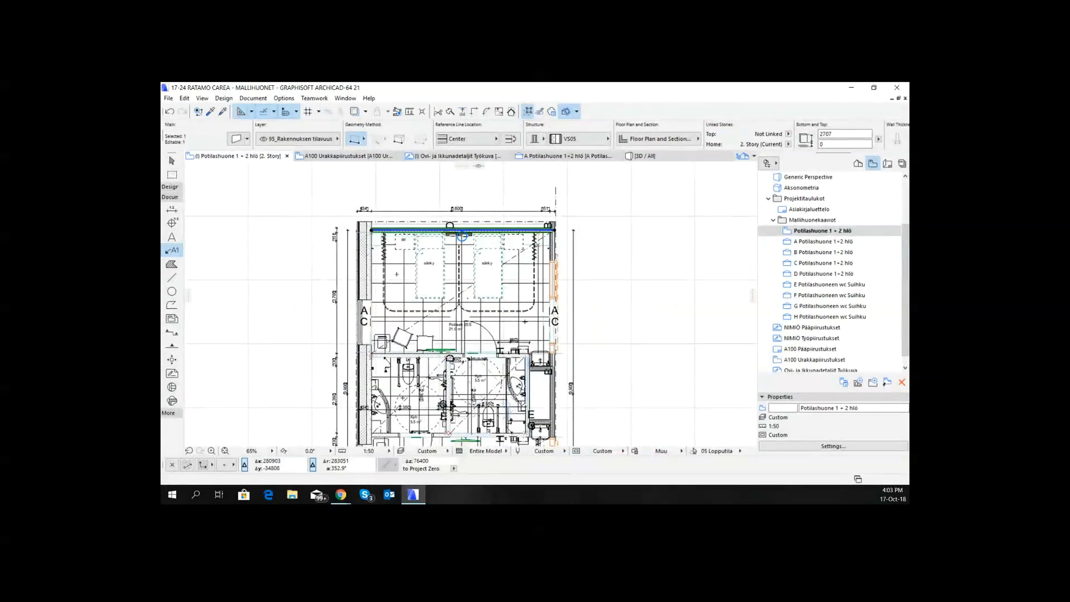
# - Set the ID of the tilted chair in the patient room to A under its classification and properties
pyautogui.scroll(4, 397, 313)
pyautogui.click(400, 346)
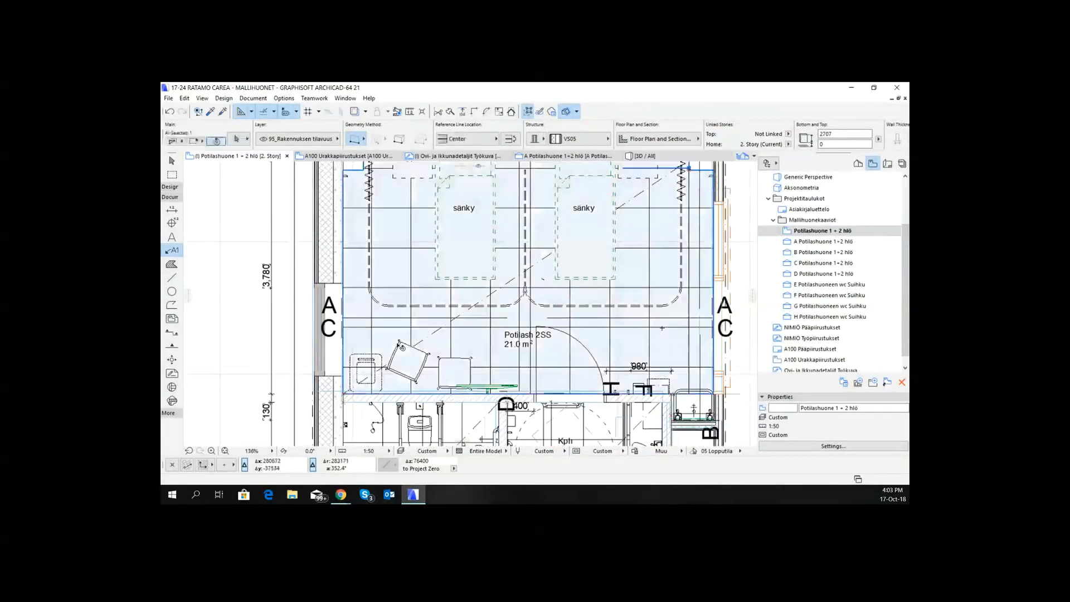
pyautogui.click(400, 345)
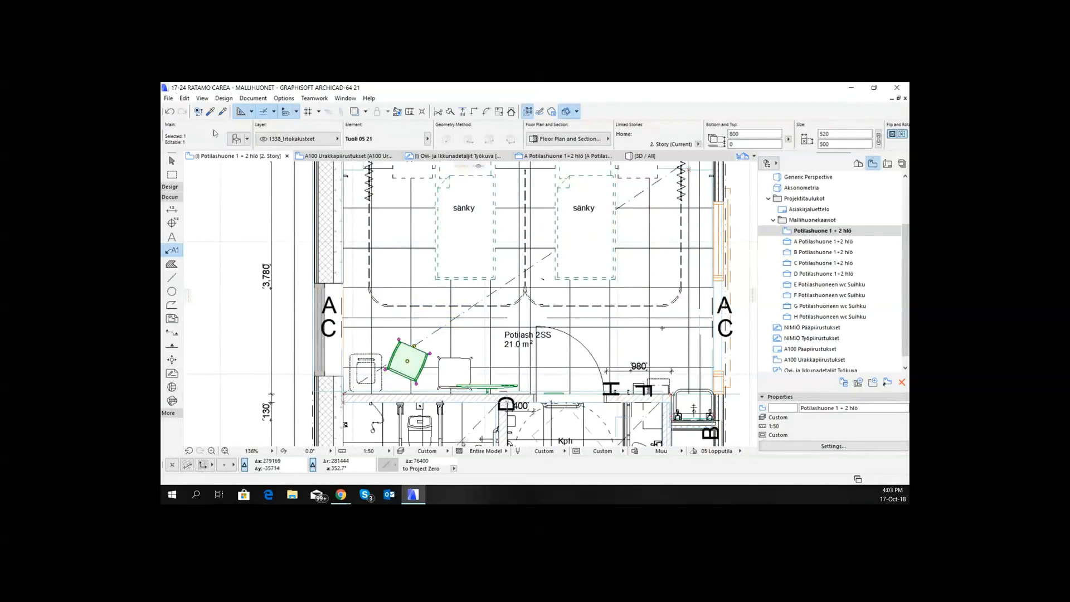
pyautogui.hotkey('ctrl', 't')
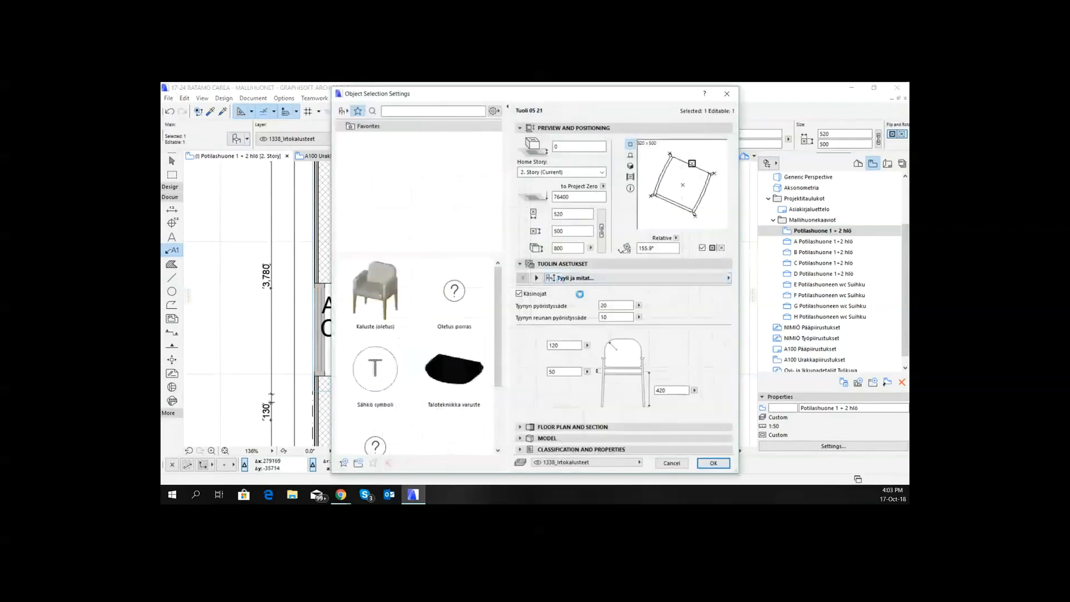
pyautogui.click(568, 451)
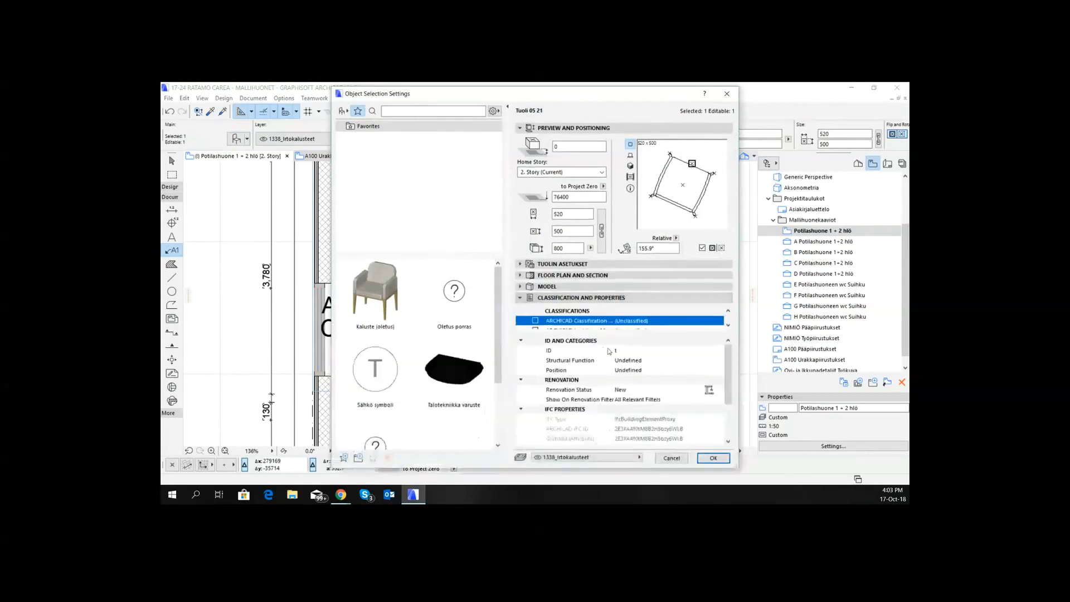
pyautogui.click(632, 351)
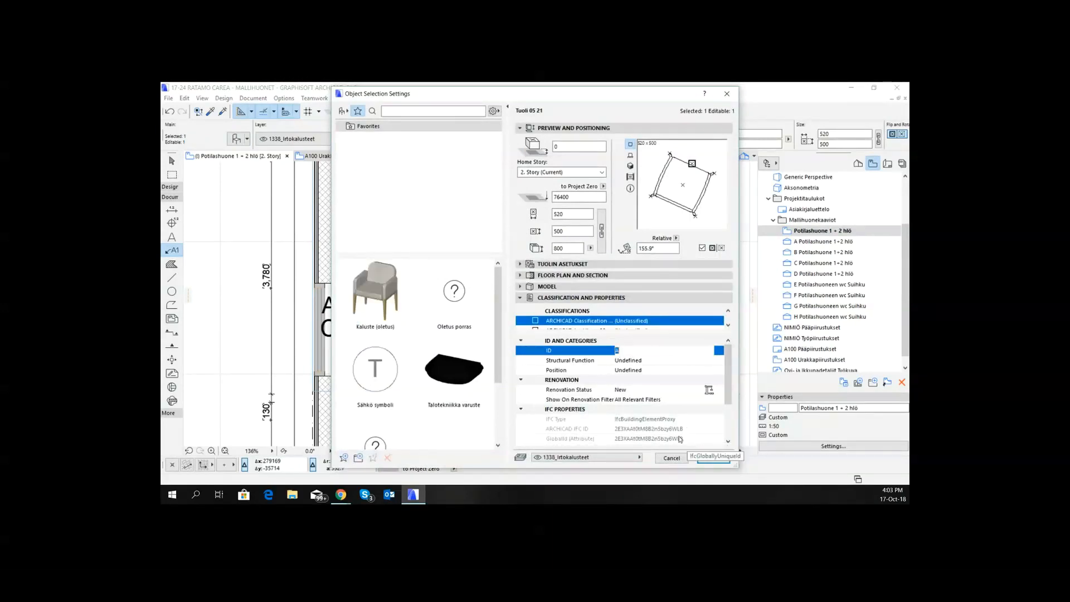
pyautogui.click(712, 457)
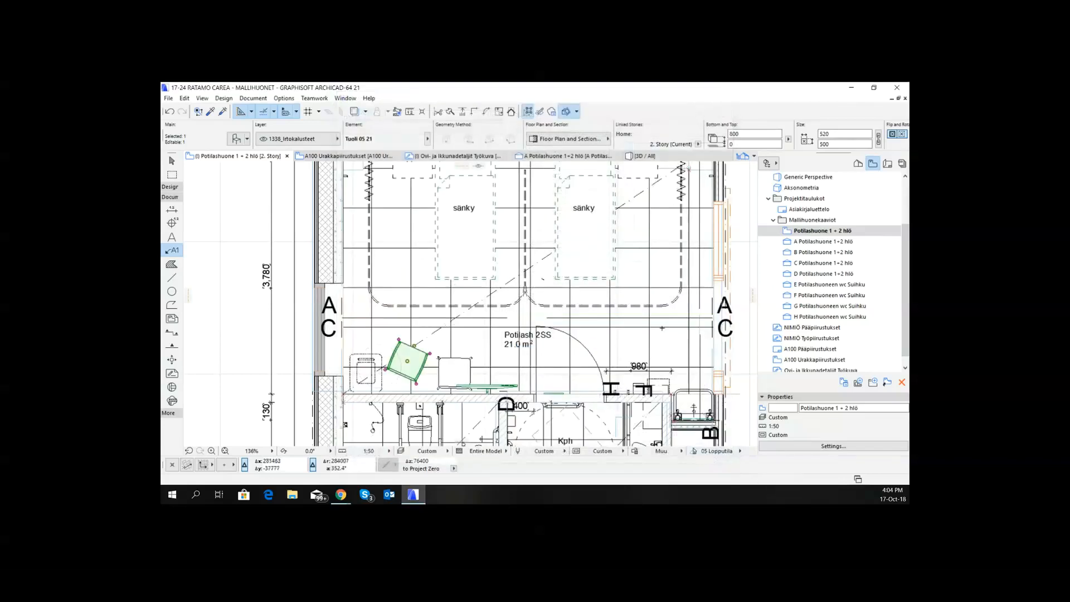
pyautogui.press('Escape')
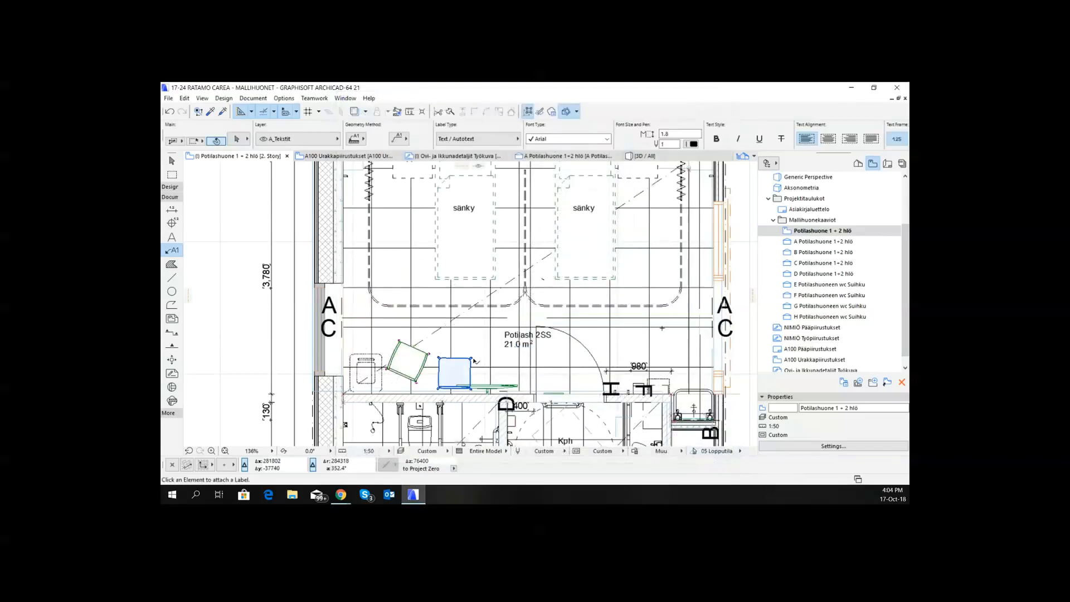
# - Set the ID of the straight chair beside the tilted one to B in its object settings
pyautogui.keyDown('shift'); pyautogui.click(473, 359); pyautogui.keyUp('shift')
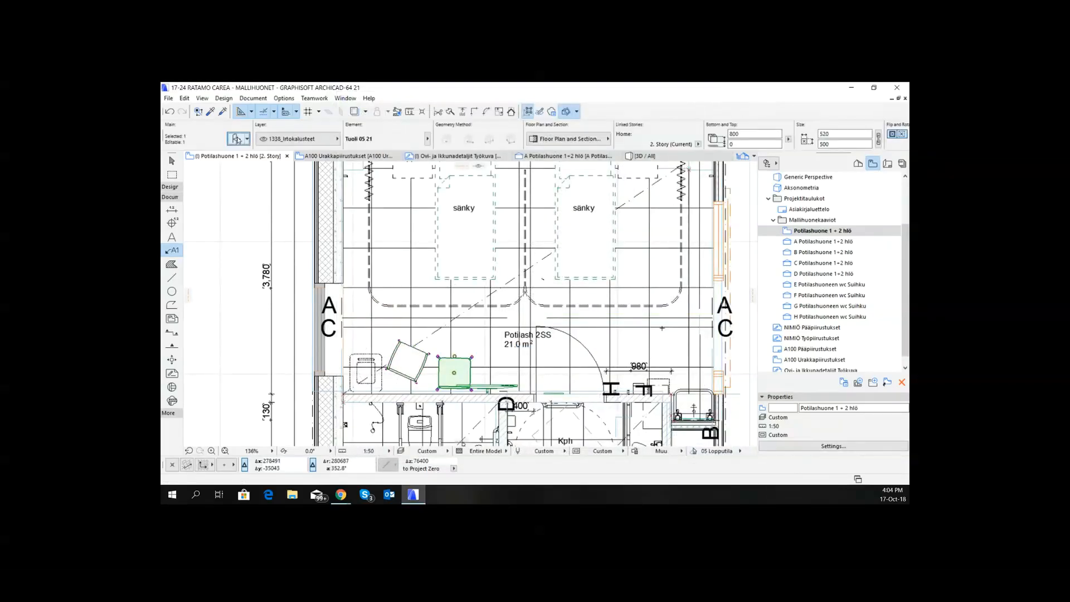
pyautogui.hotkey('ctrl', 't')
pyautogui.click(626, 350)
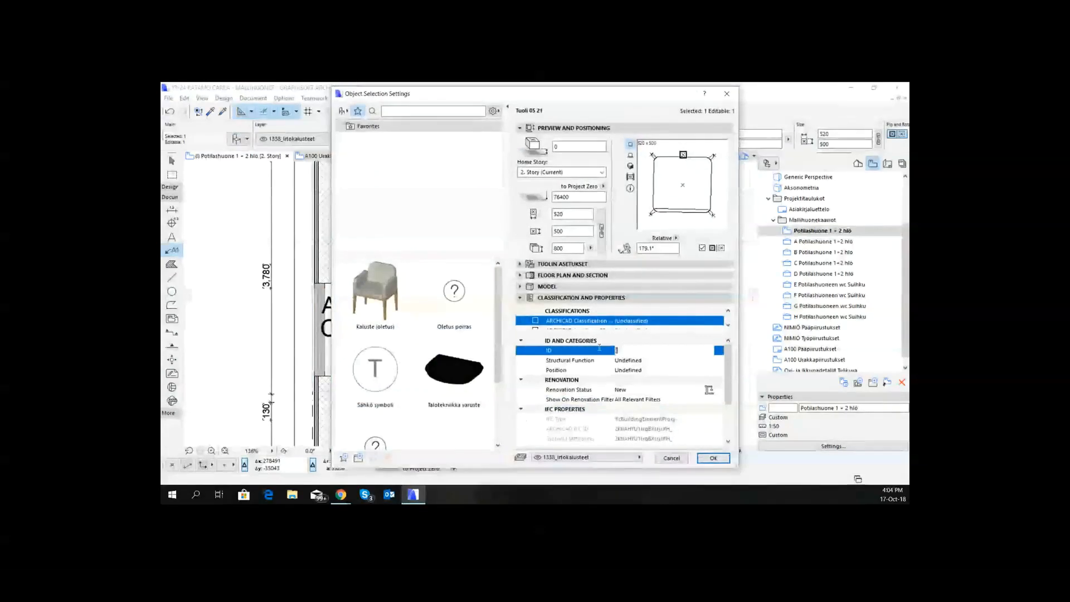
pyautogui.write('8')
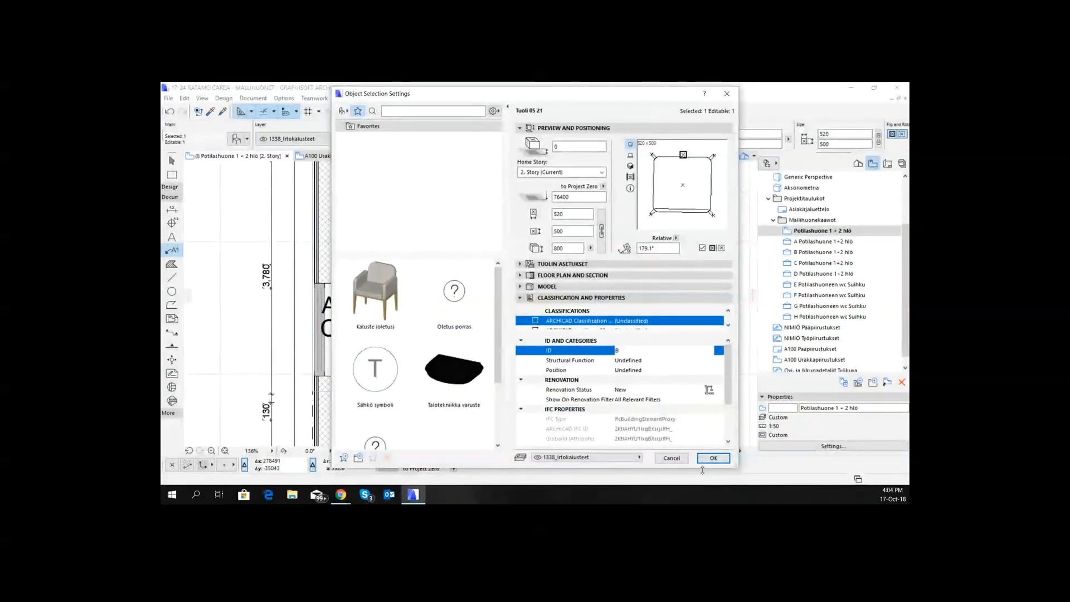
pyautogui.click(713, 457)
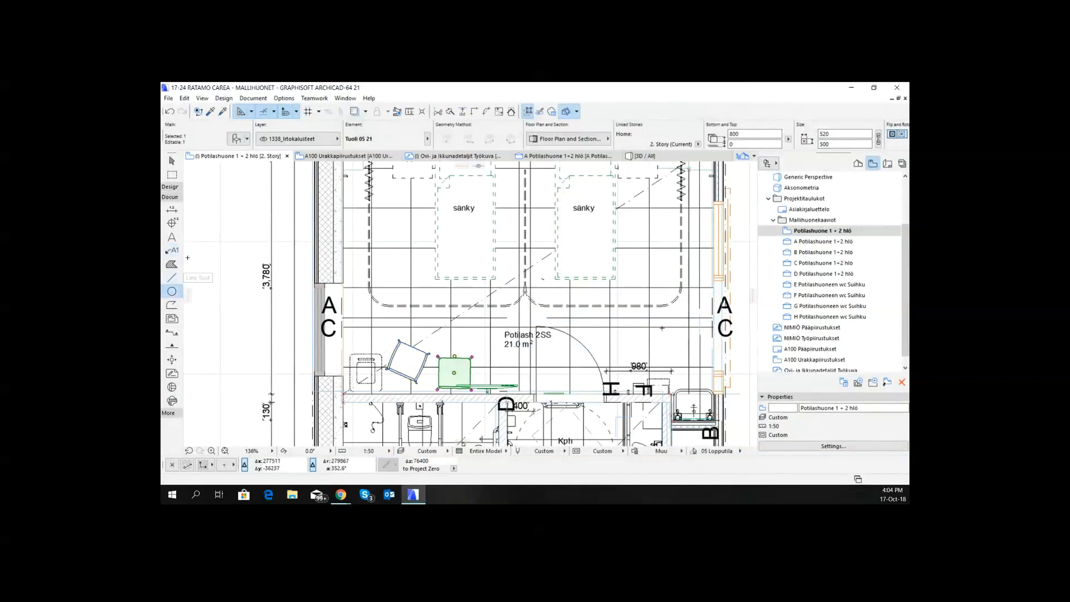
pyautogui.press('Escape')
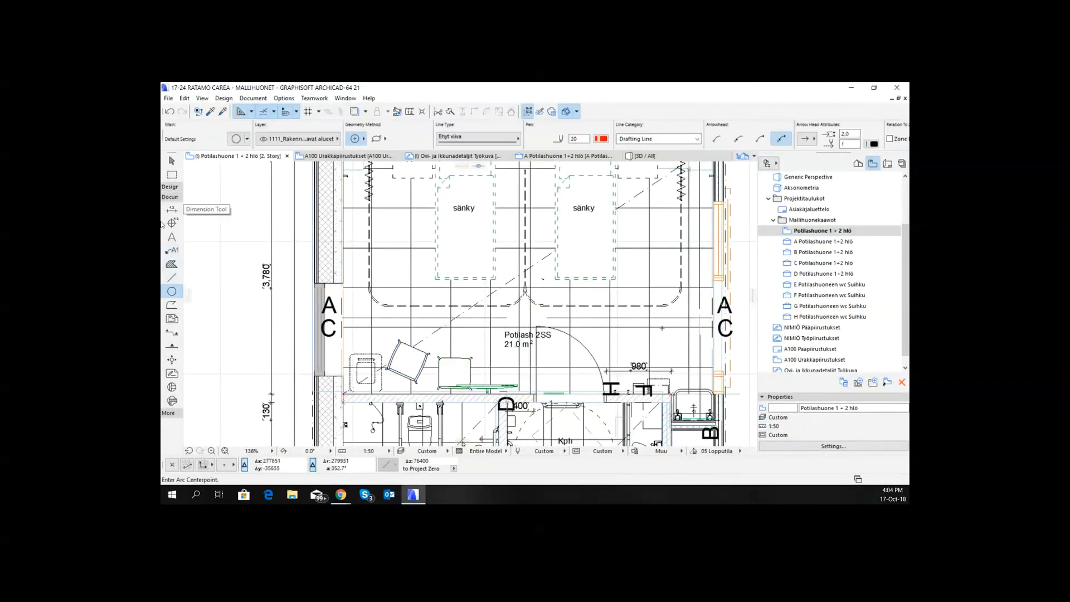
# - Pick up the settings of the bed's "sänky" label (Ominaisuusselite 21) for the Label tool and label both chairs with it
pyautogui.click(172, 237)
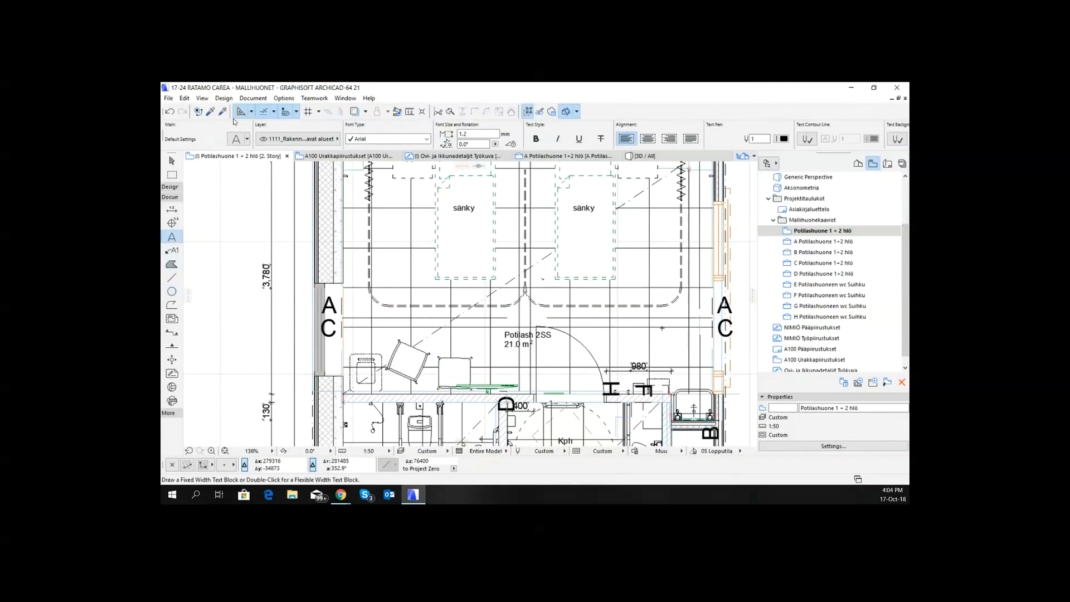
pyautogui.click(172, 250)
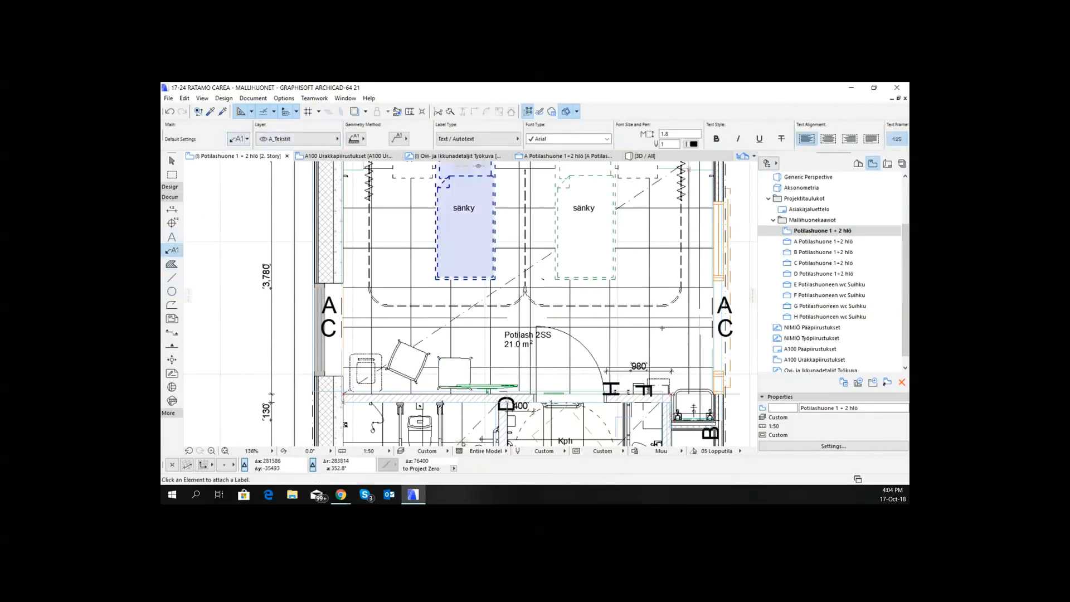
pyautogui.keyDown('alt'); pyautogui.click(463, 208); pyautogui.keyUp('alt')
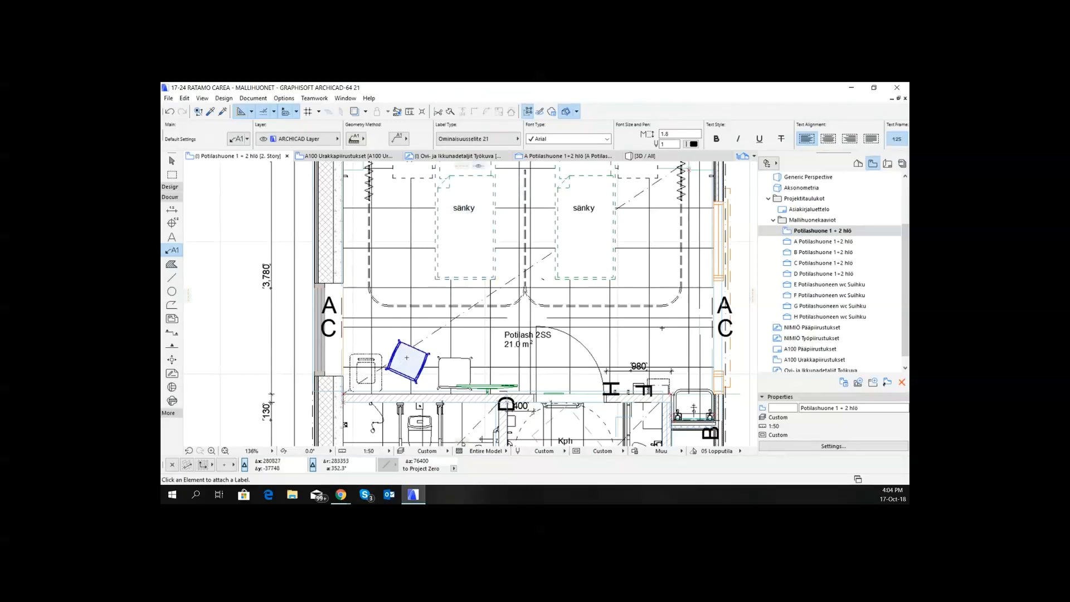
pyautogui.click(406, 361)
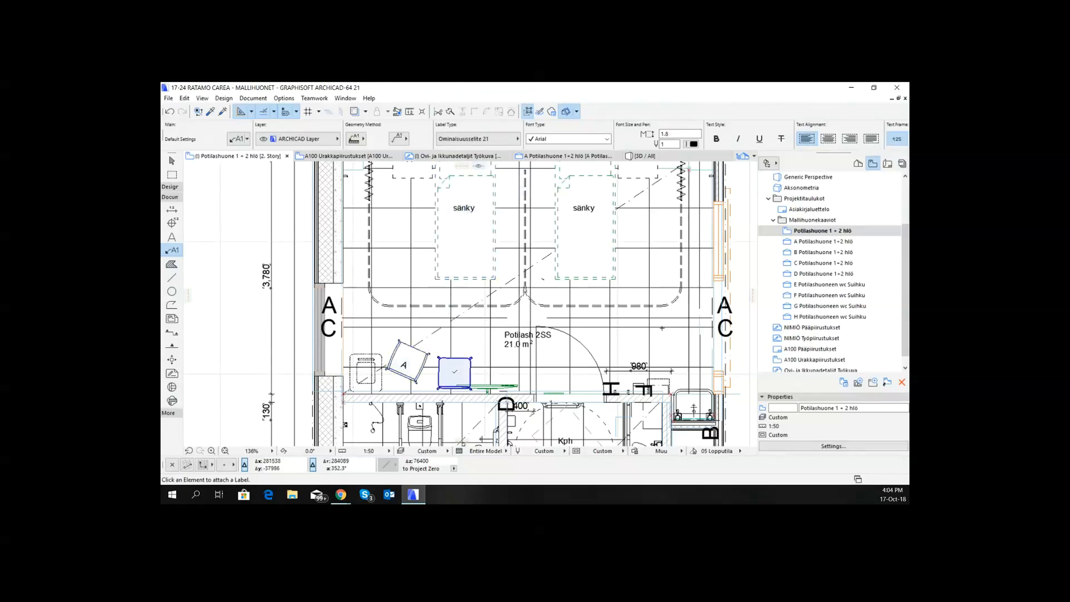
pyautogui.click(455, 371)
pyautogui.scroll(-1, 522, 359)
pyautogui.scroll(-1, 523, 359)
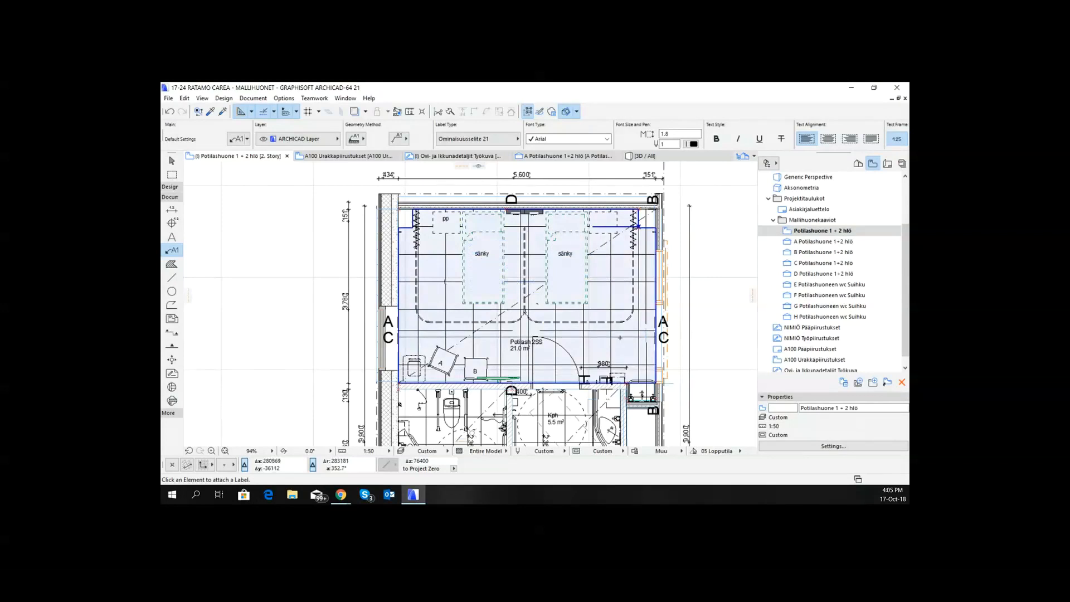
pyautogui.keyDown('shift'); pyautogui.click(446, 285); pyautogui.keyUp('shift')
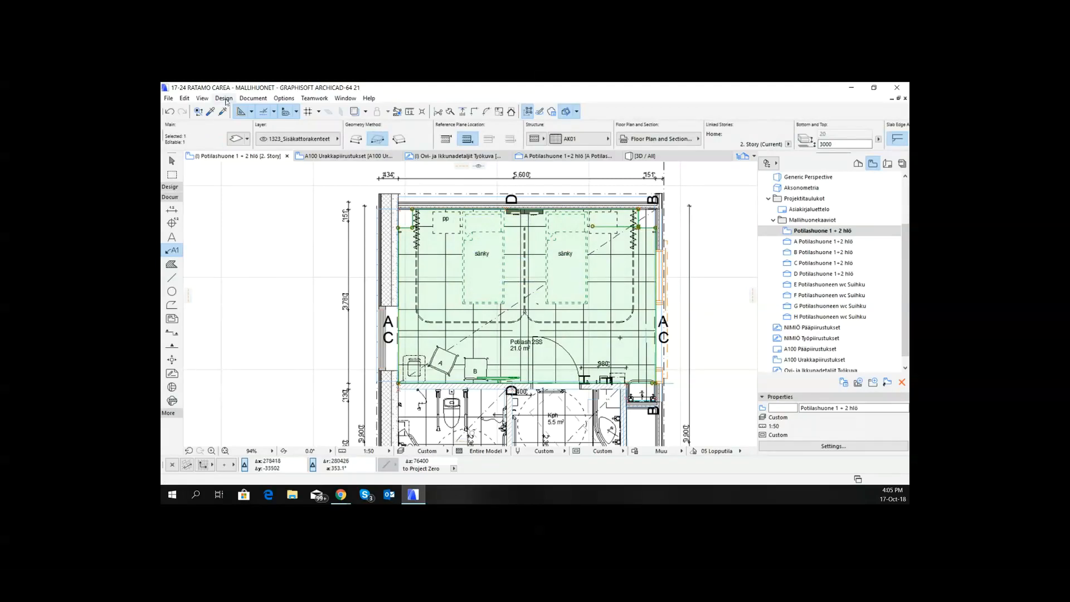
pyautogui.click(183, 98)
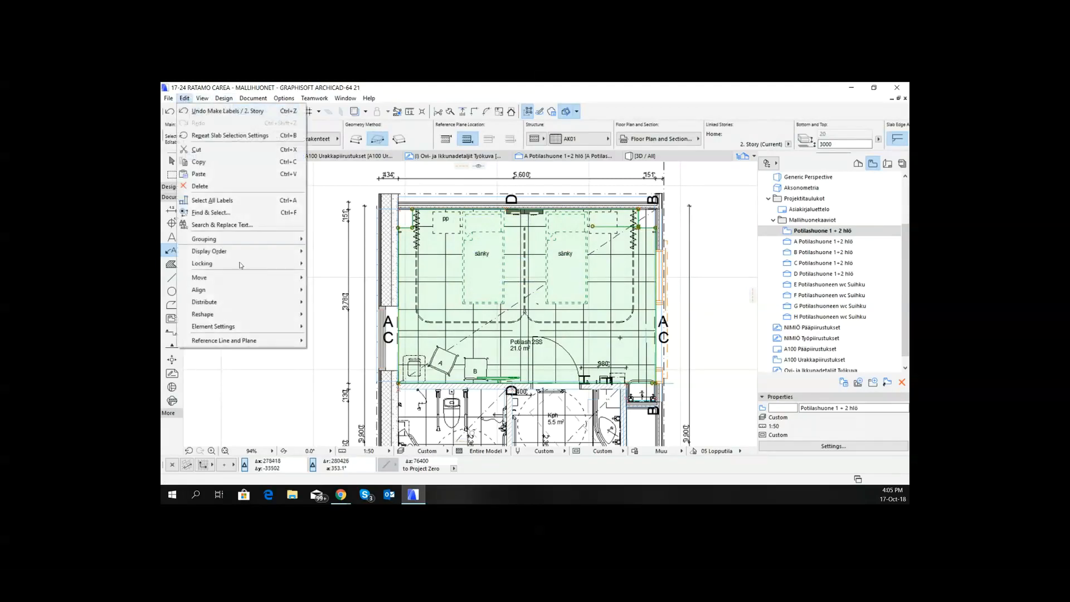
pyautogui.moveTo(255, 311)
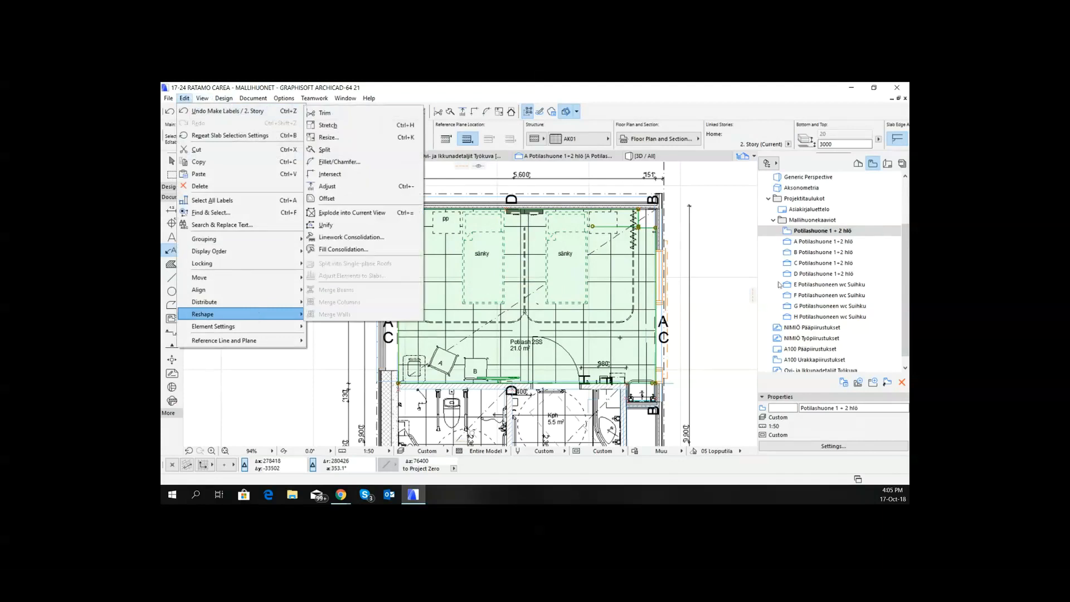
pyautogui.click(712, 257)
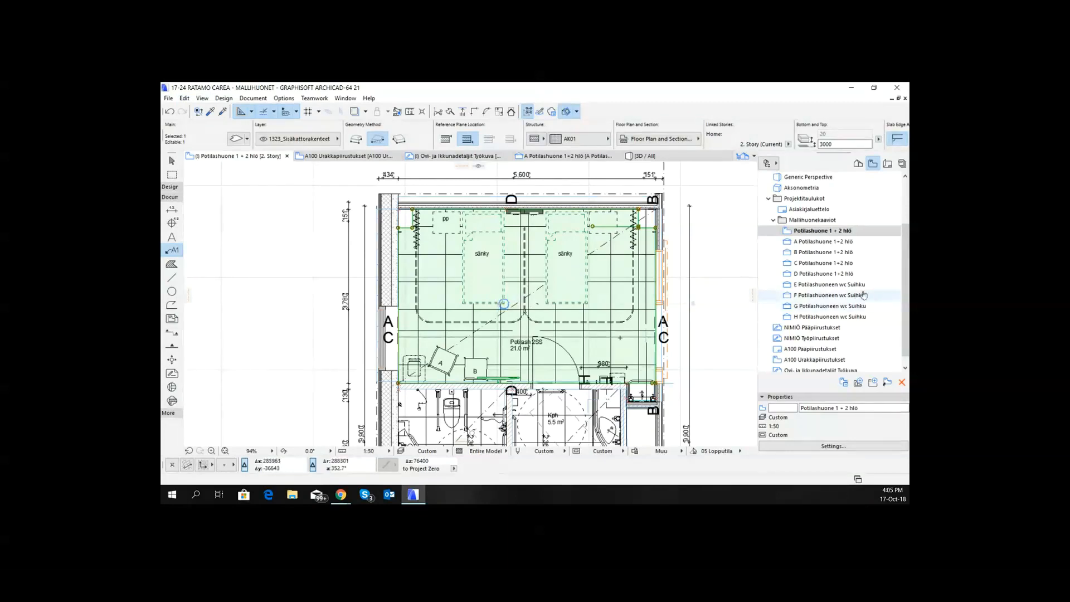
pyautogui.scroll(-10, 745, 281)
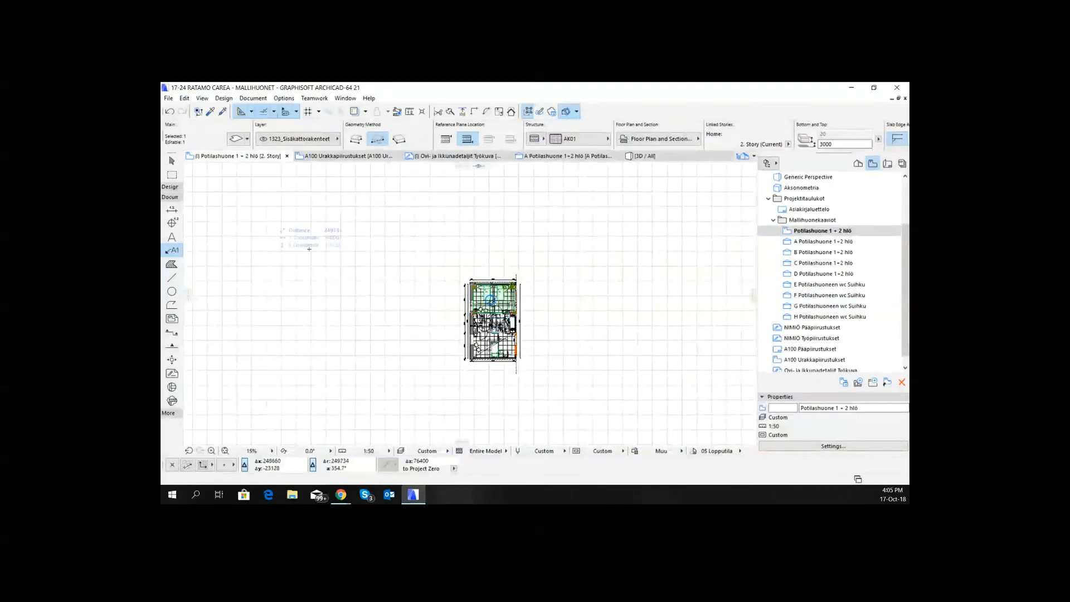
pyautogui.press('Escape')
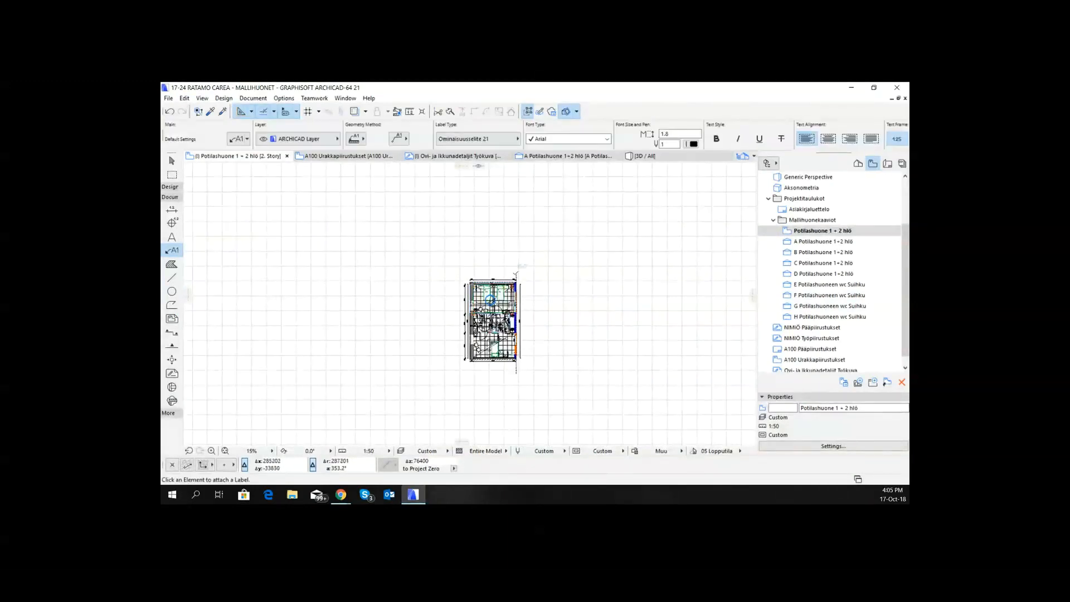
pyautogui.click(184, 98)
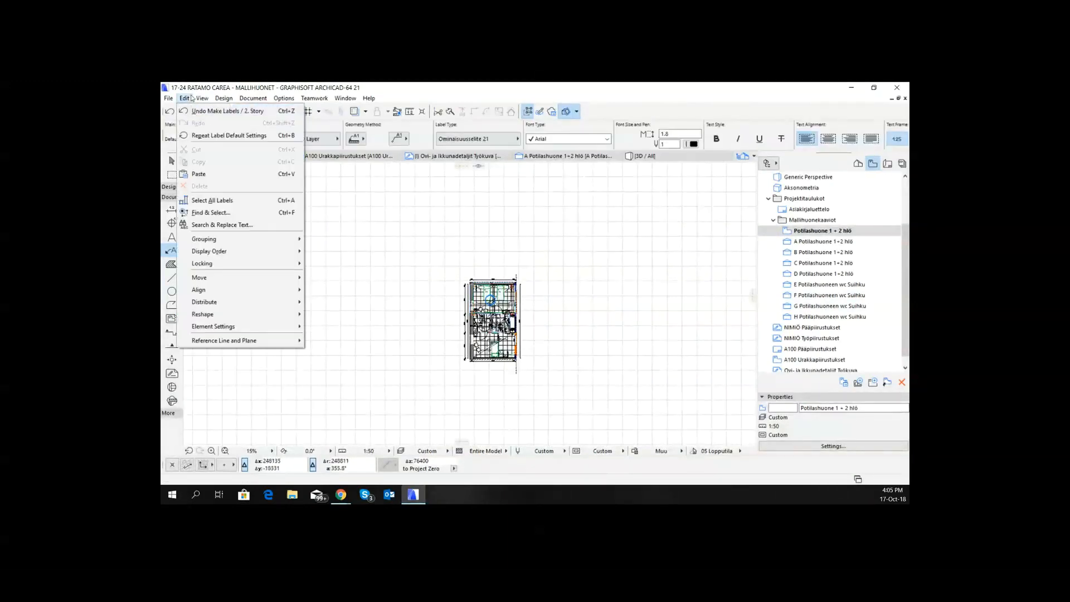
pyautogui.moveTo(295, 251)
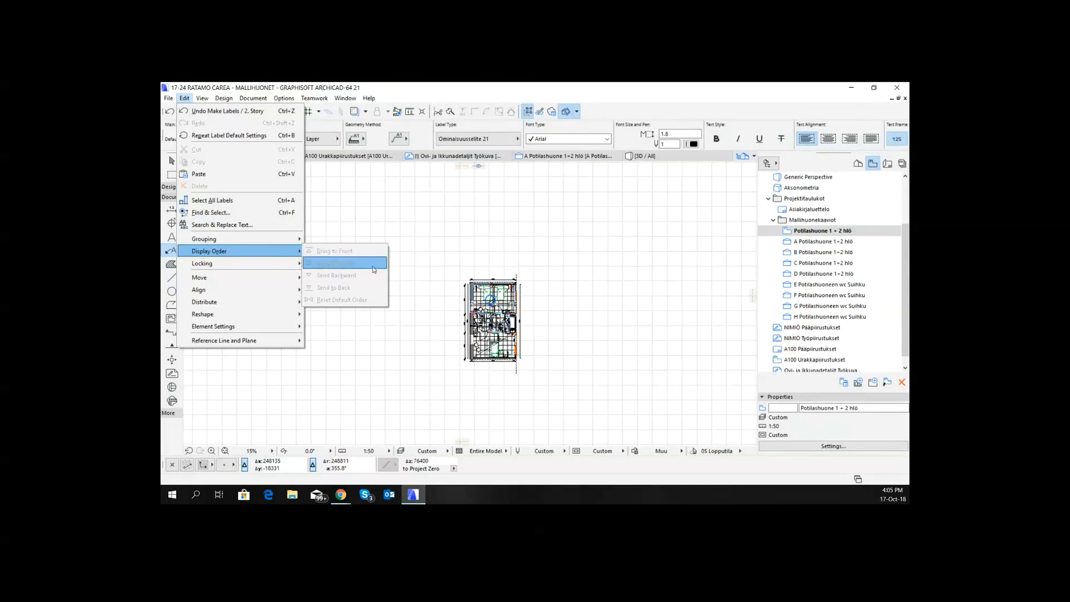
pyautogui.click(617, 306)
# - Open the 2D-esitys page in the settings of the hospital bed nearest the right wall of the patient room
pyautogui.scroll(5, 513, 286)
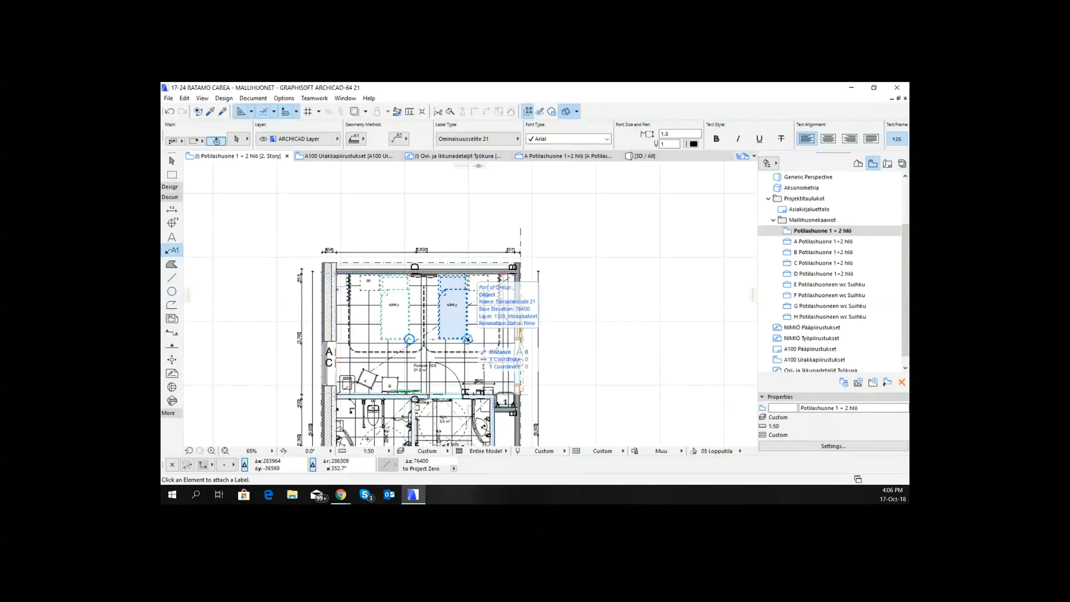
pyautogui.keyDown('shift'); pyautogui.click(468, 339); pyautogui.keyUp('shift')
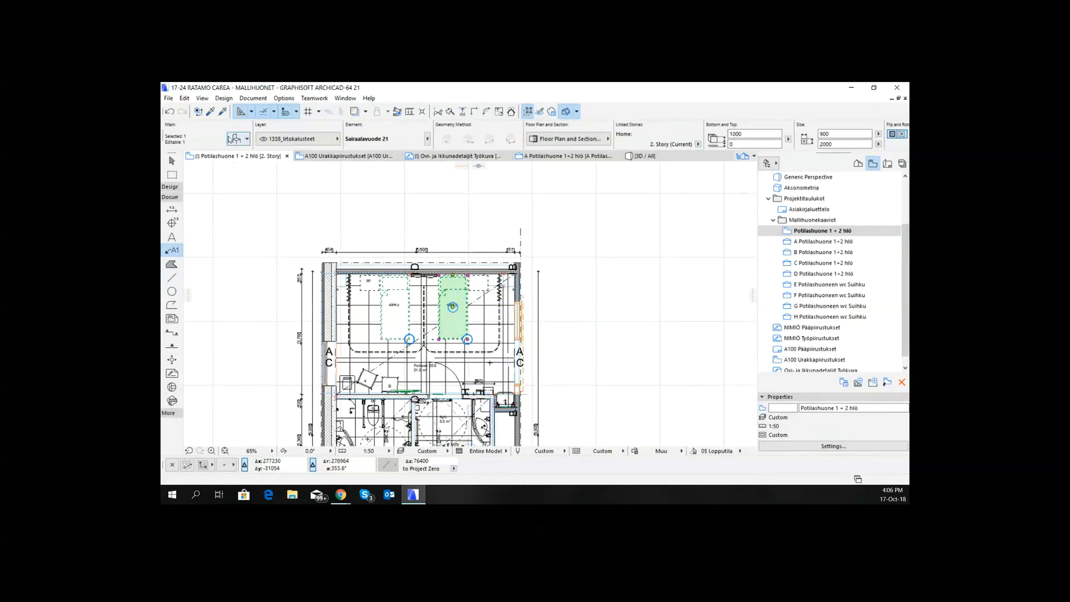
pyautogui.click(237, 139)
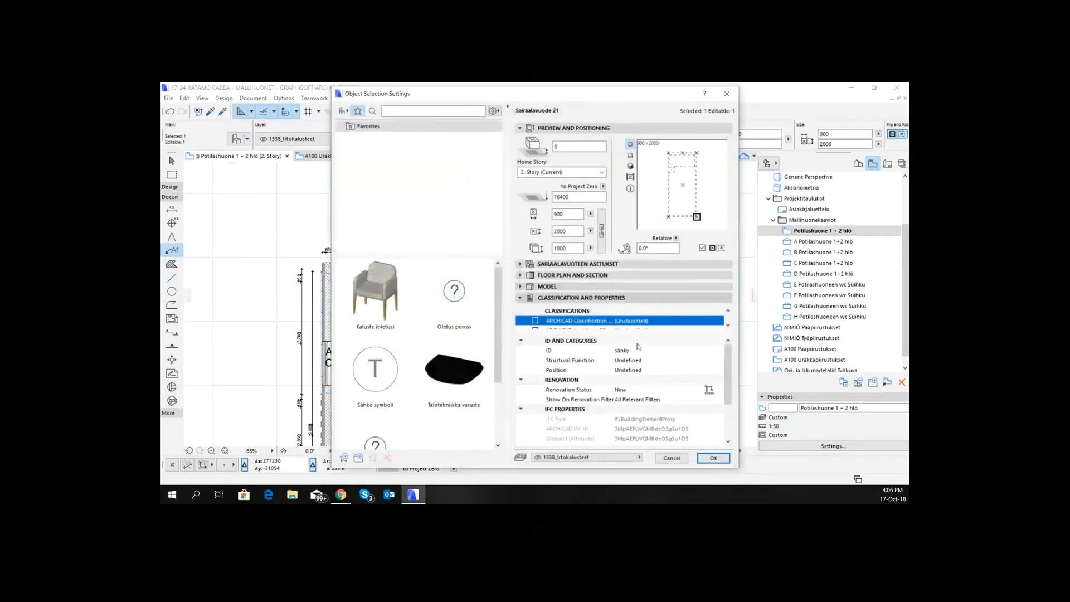
pyautogui.click(566, 264)
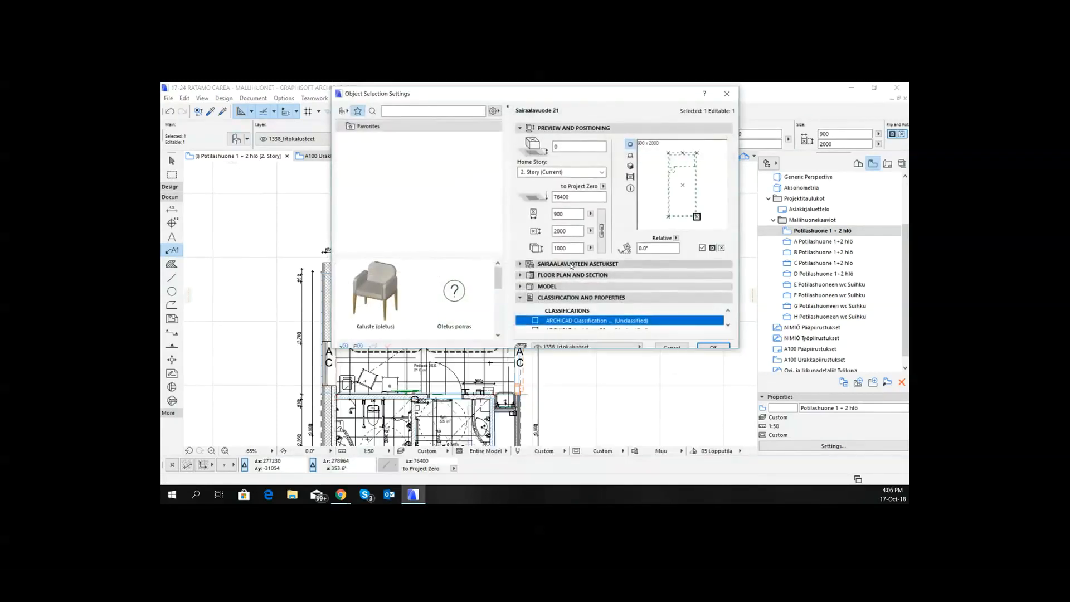
pyautogui.click(523, 277)
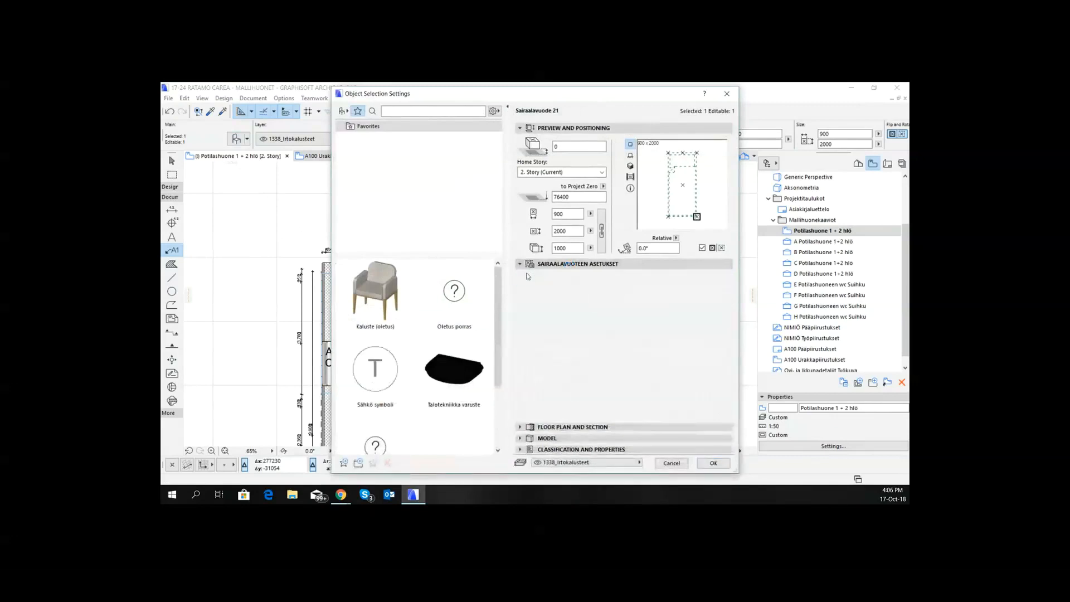
pyautogui.click(523, 278)
pyautogui.click(523, 278)
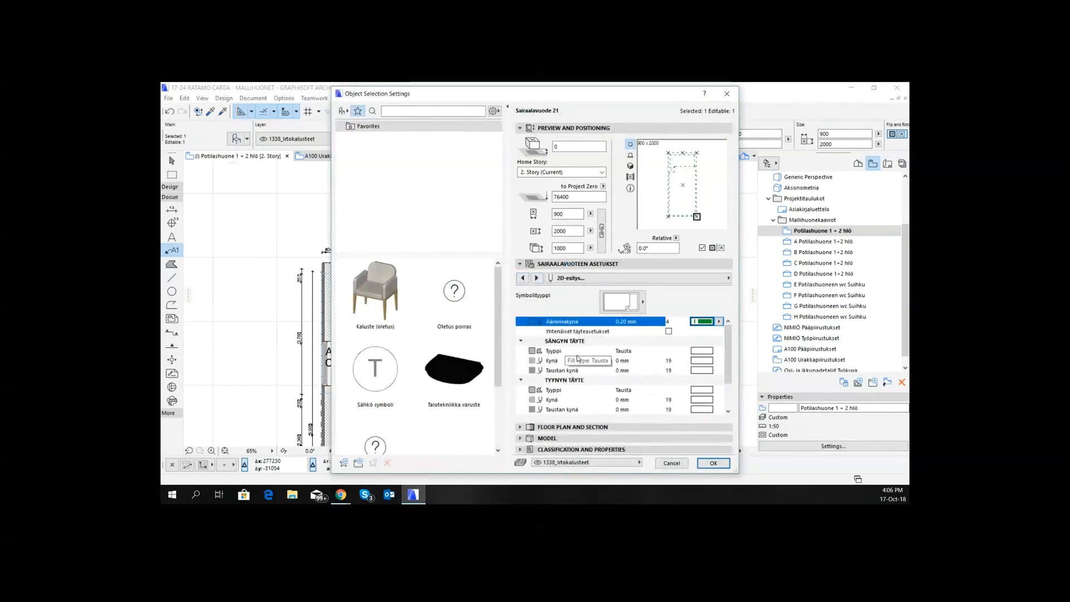
# - Try to make the pen (Kynä) of the bed's Sängyn täyte fill transparent and apply the settings
pyautogui.click(709, 360)
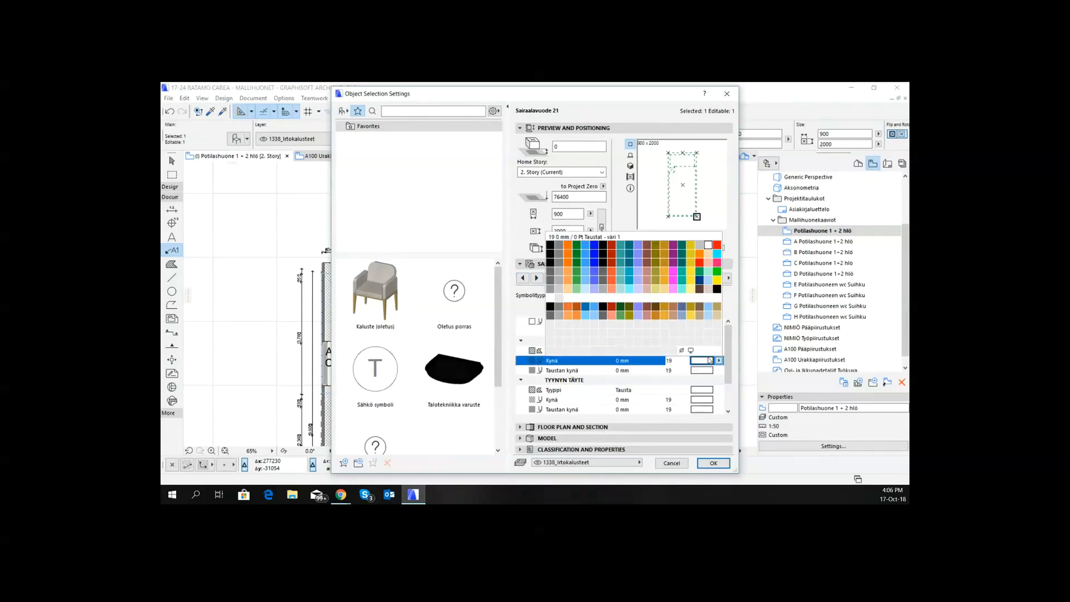
pyautogui.click(708, 358)
pyautogui.click(707, 361)
pyautogui.click(681, 352)
pyautogui.click(713, 463)
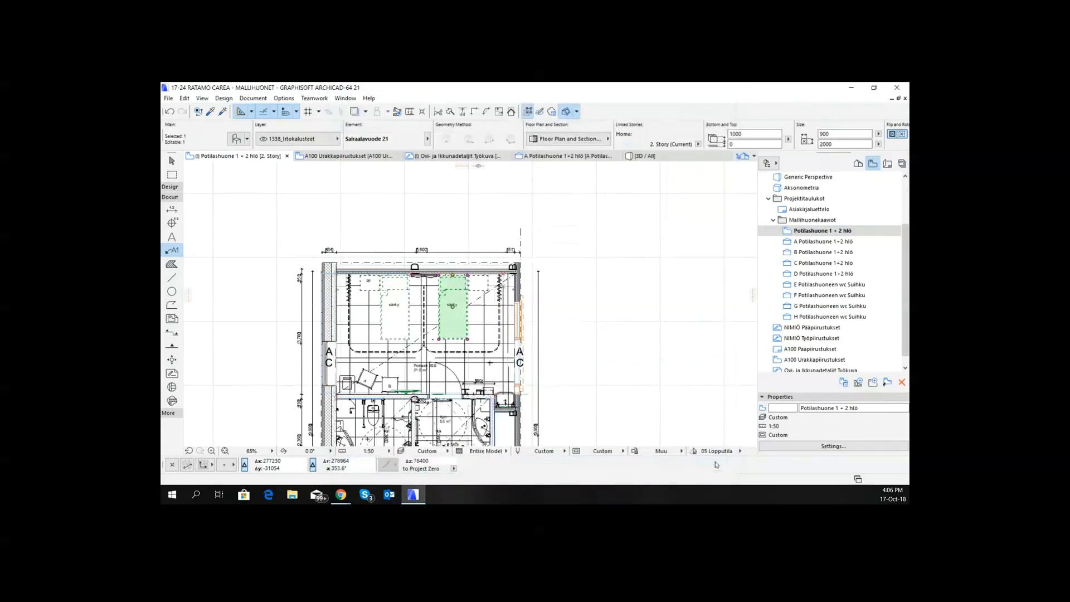
# - Set the background pen (Taustan kynä) of the bed's Sängyn täyte and Tyynyn täyte fills to Transparent
pyautogui.click(237, 138)
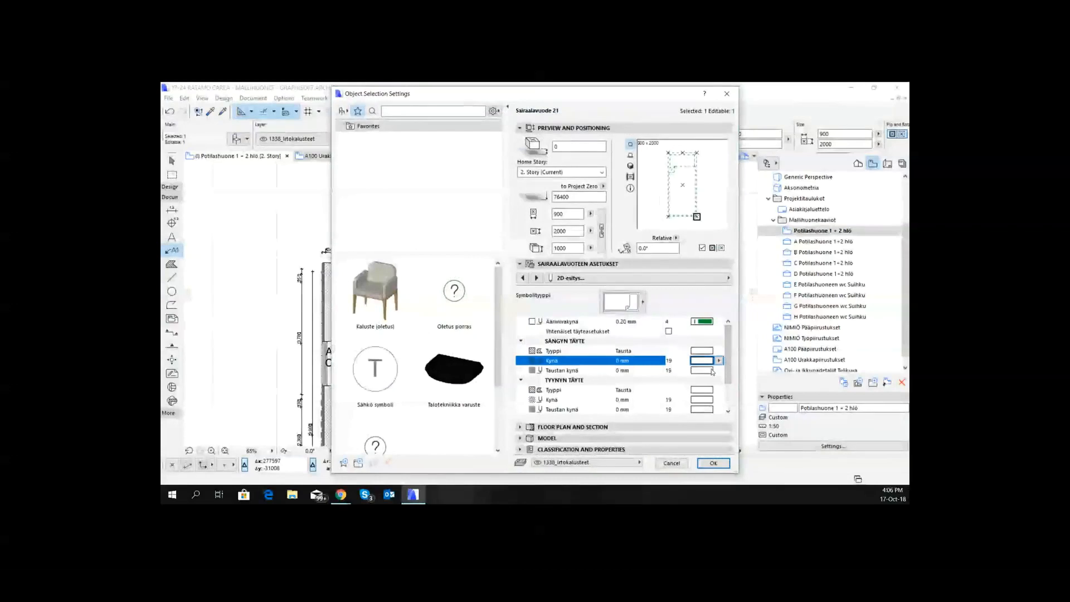
pyautogui.click(710, 371)
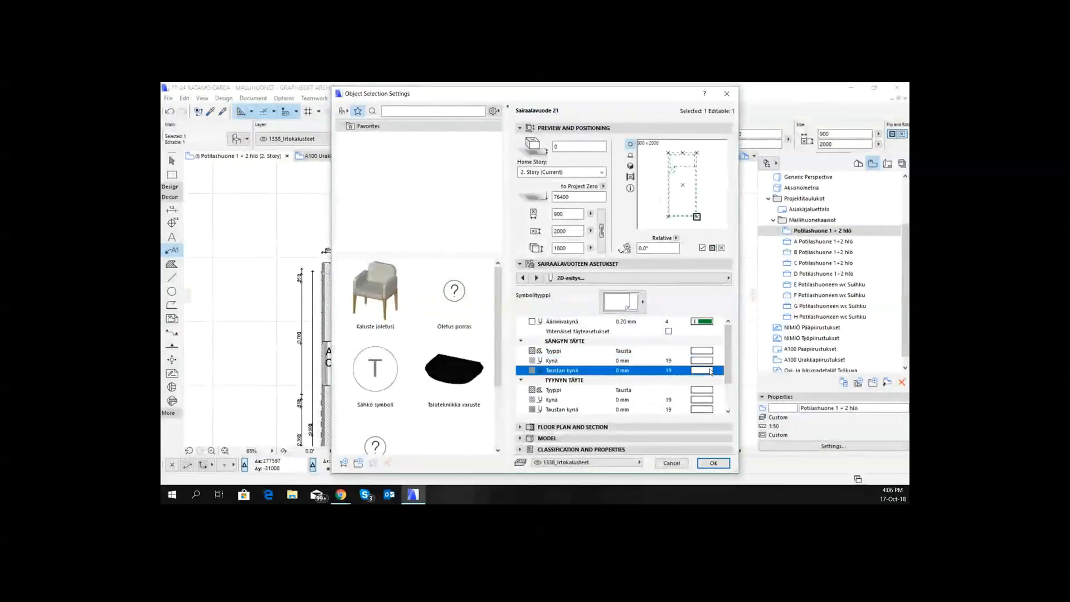
pyautogui.click(710, 370)
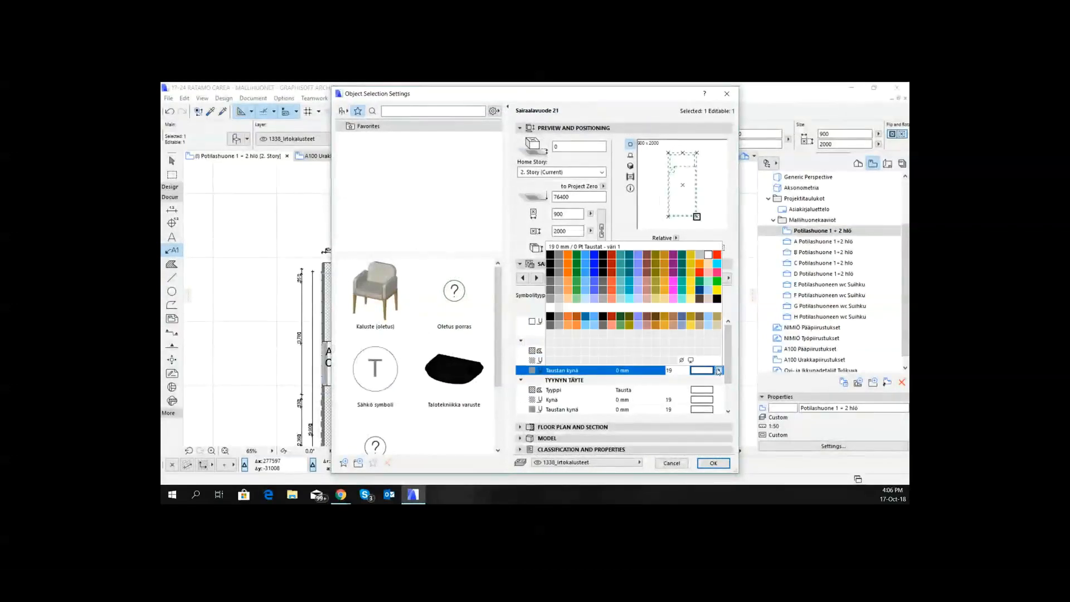
pyautogui.click(681, 361)
pyautogui.scroll(-1, 712, 402)
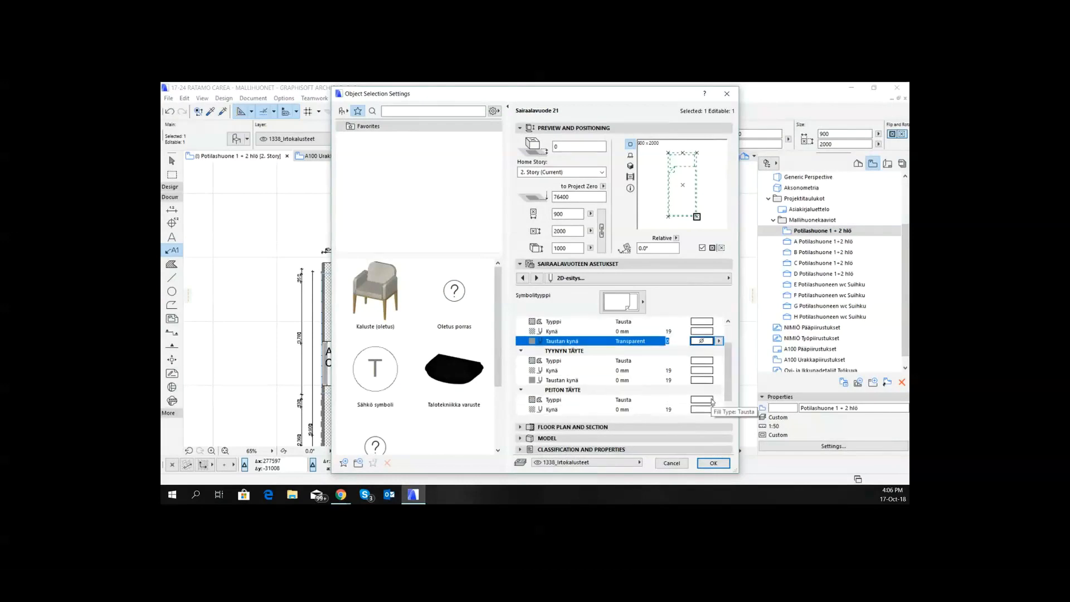
pyautogui.click(718, 380)
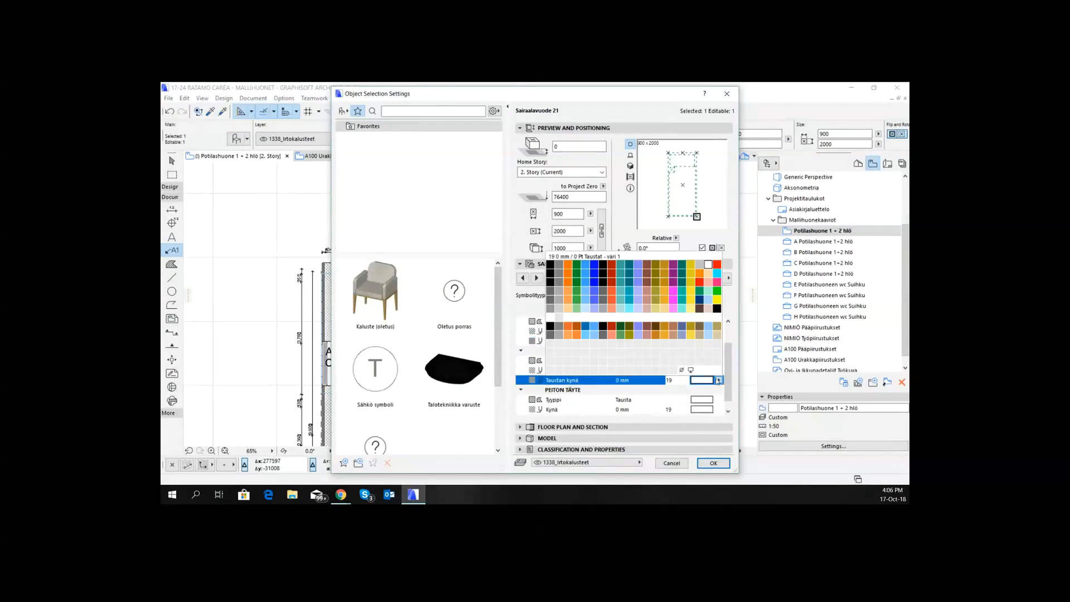
pyautogui.click(681, 370)
# - Set the background pen of the bed's Peiton täyte fill to Transparent, apply the settings and deselect the bed
pyautogui.scroll(-1, 712, 411)
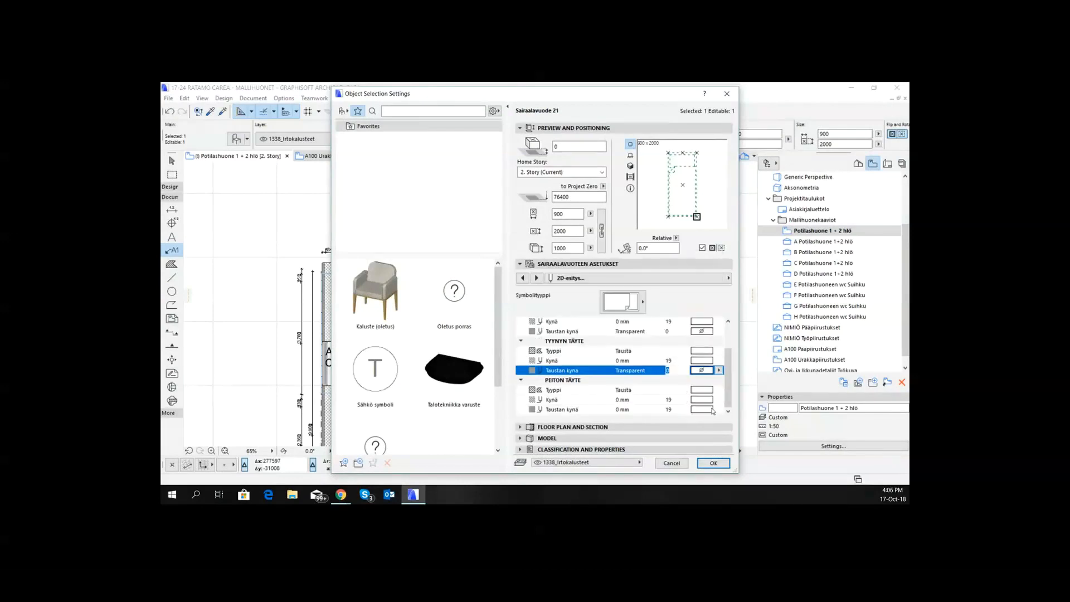
pyautogui.click(718, 409)
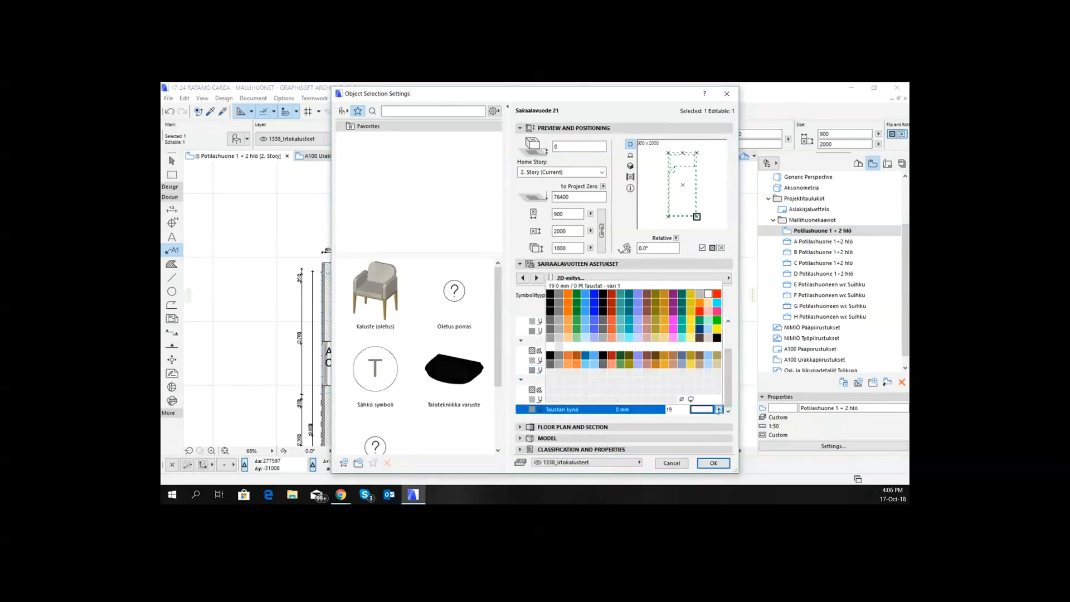
pyautogui.click(681, 399)
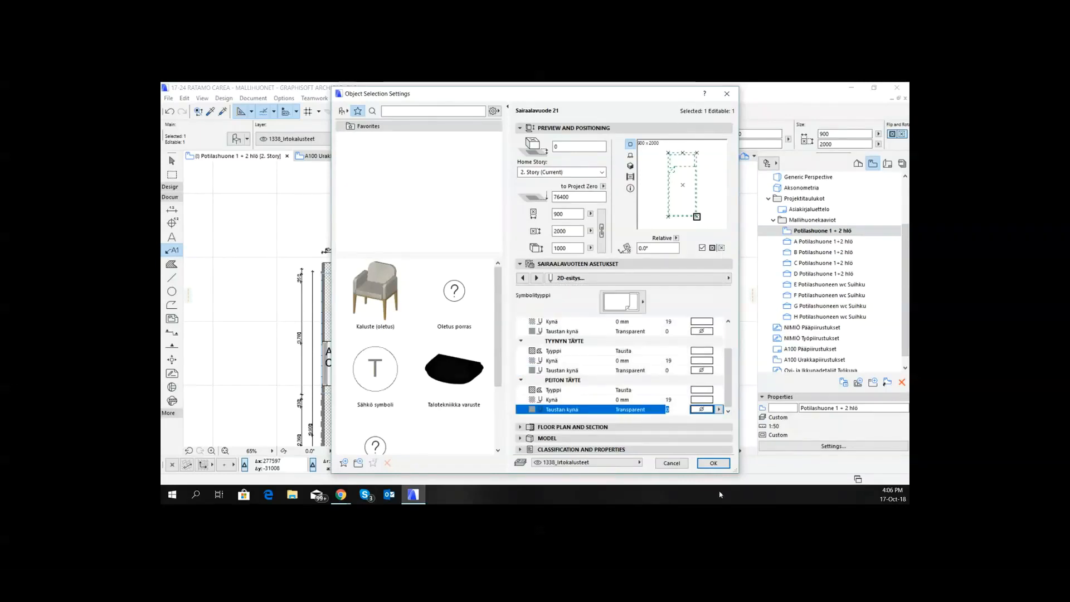
pyautogui.click(712, 463)
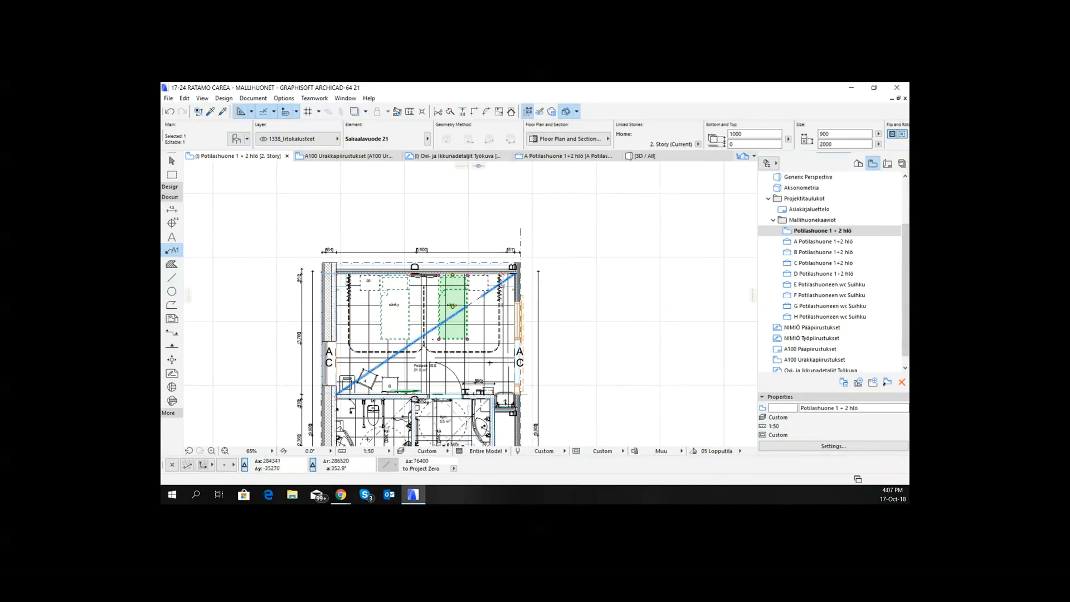
pyautogui.press('Escape')
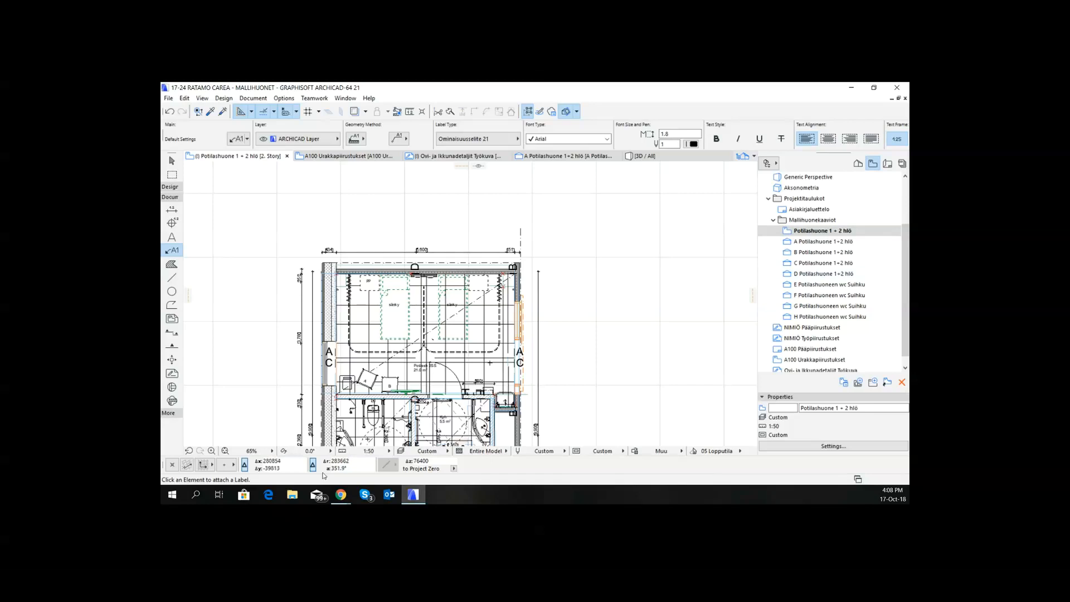
# - Look at the available drawing scales and the label settings of the left bed's "sänky" label without changing them
pyautogui.click(367, 452)
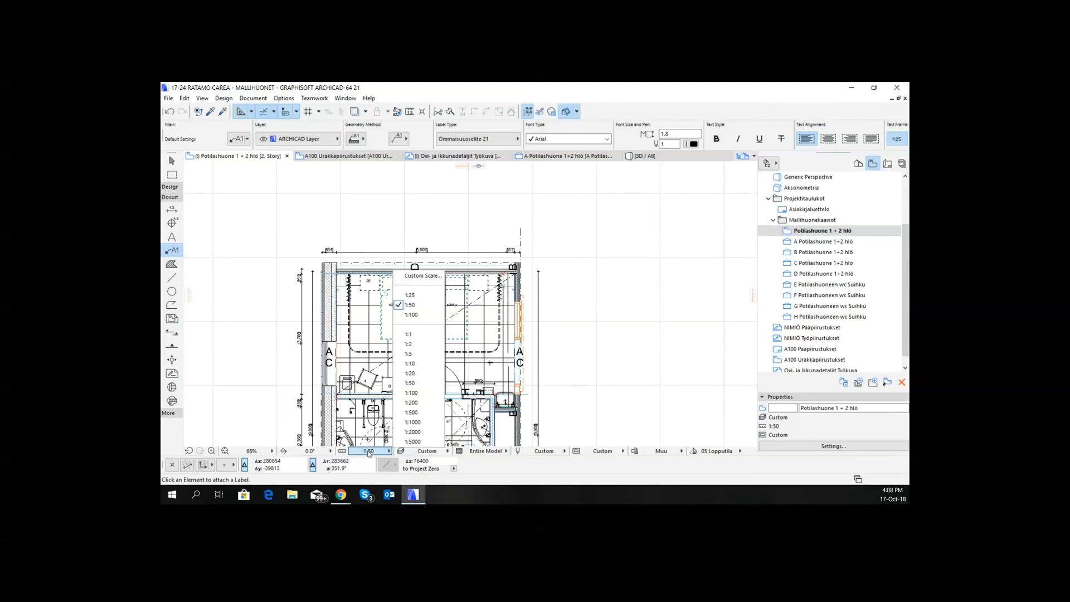
pyautogui.click(441, 244)
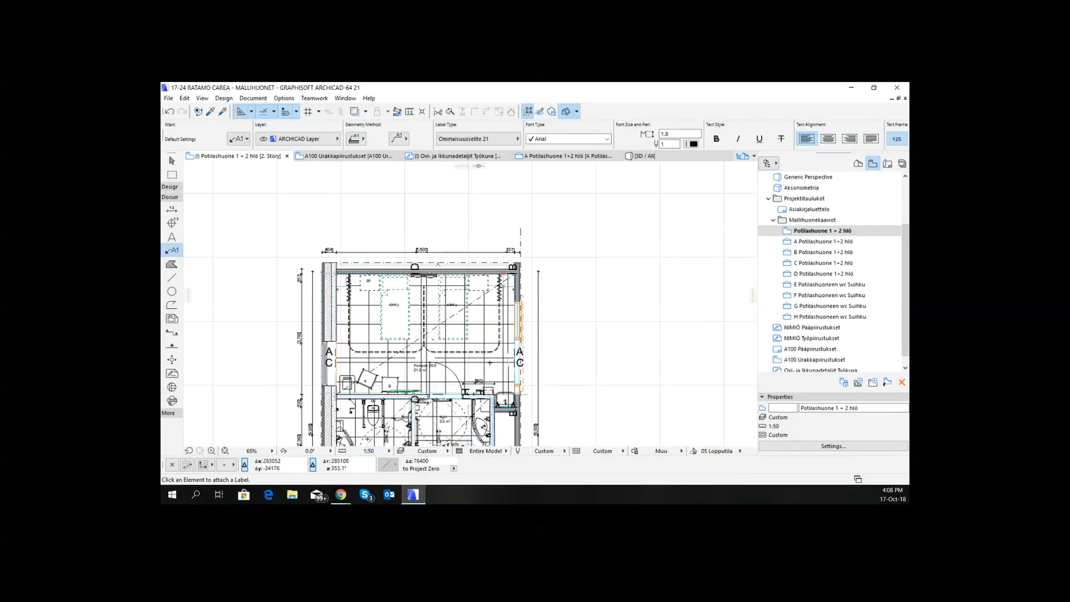
pyautogui.scroll(3, 429, 288)
pyautogui.click(358, 323)
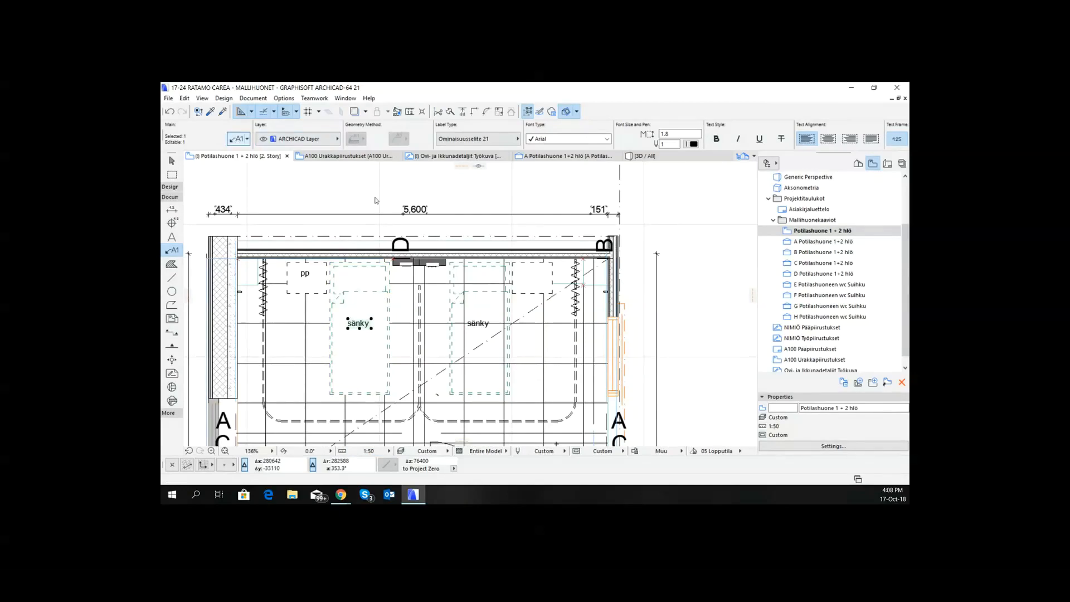
pyautogui.hotkey('ctrl', 't')
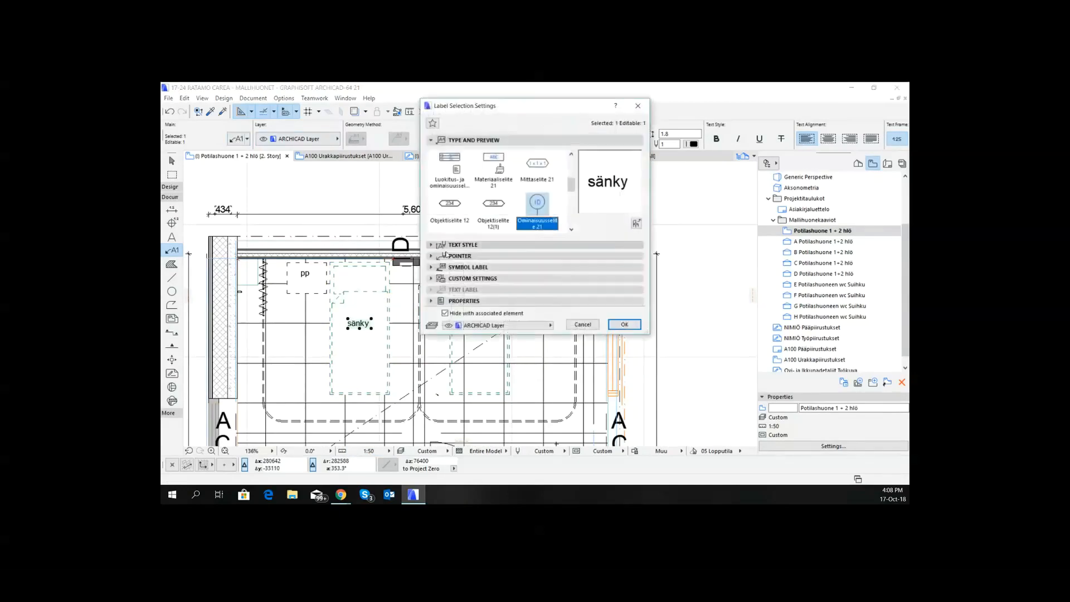
pyautogui.click(623, 324)
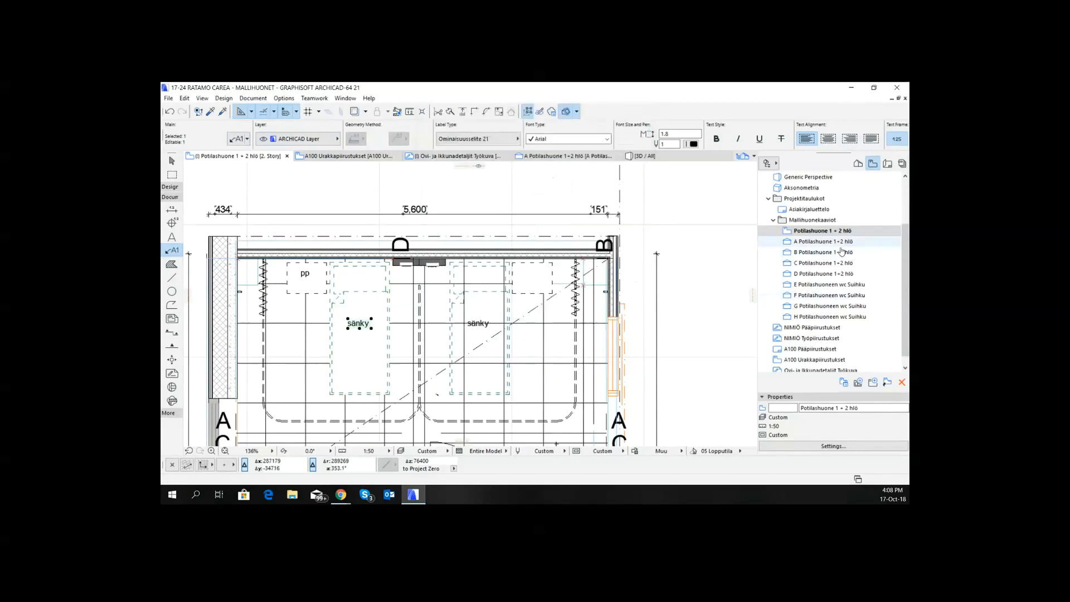
# - Open the A Potilashuone 1+2 hlö elevation and examine the text style and symbol settings of its selected Paint/Matt/Blue label
pyautogui.click(838, 242)
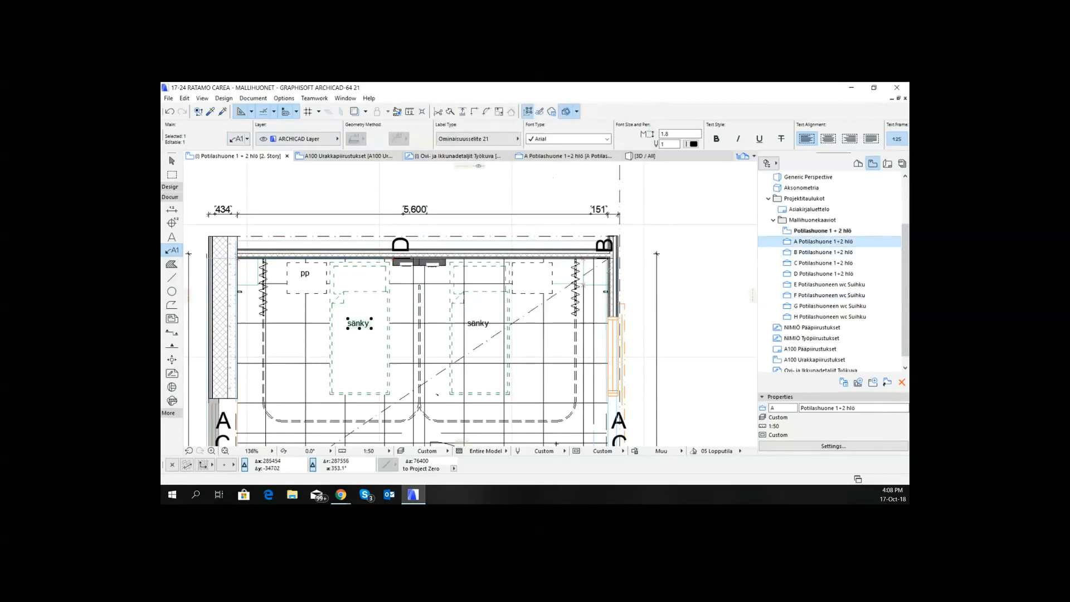
pyautogui.doubleClick(798, 243)
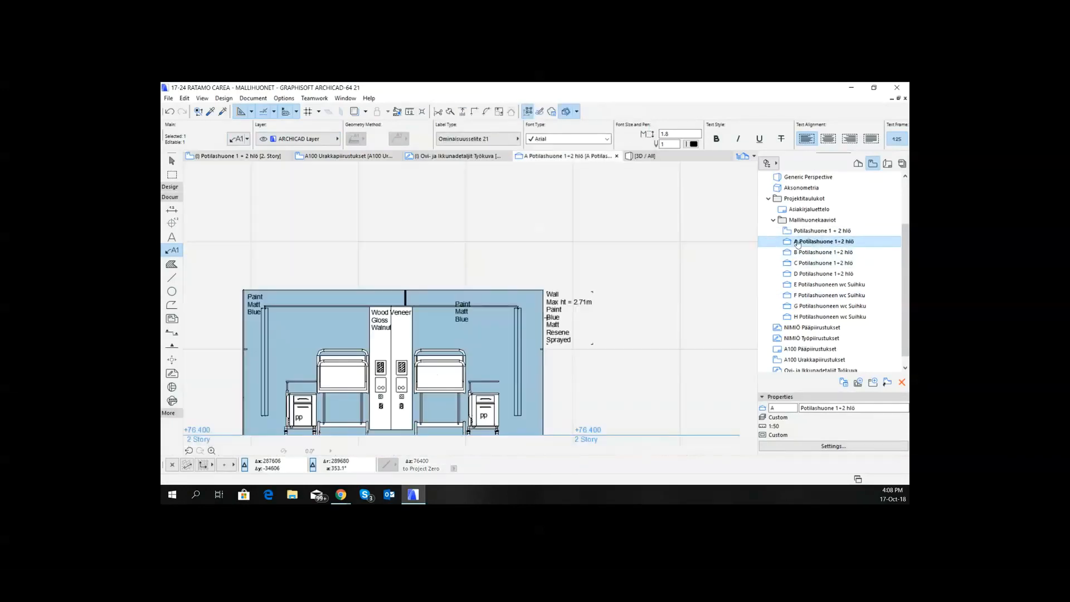
pyautogui.click(234, 139)
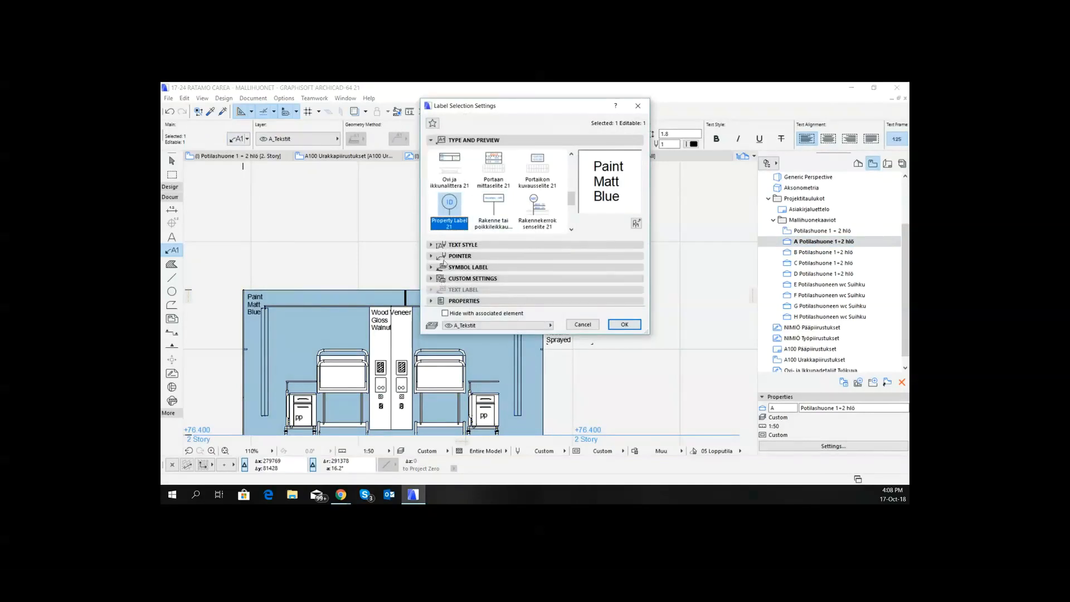
pyautogui.click(446, 245)
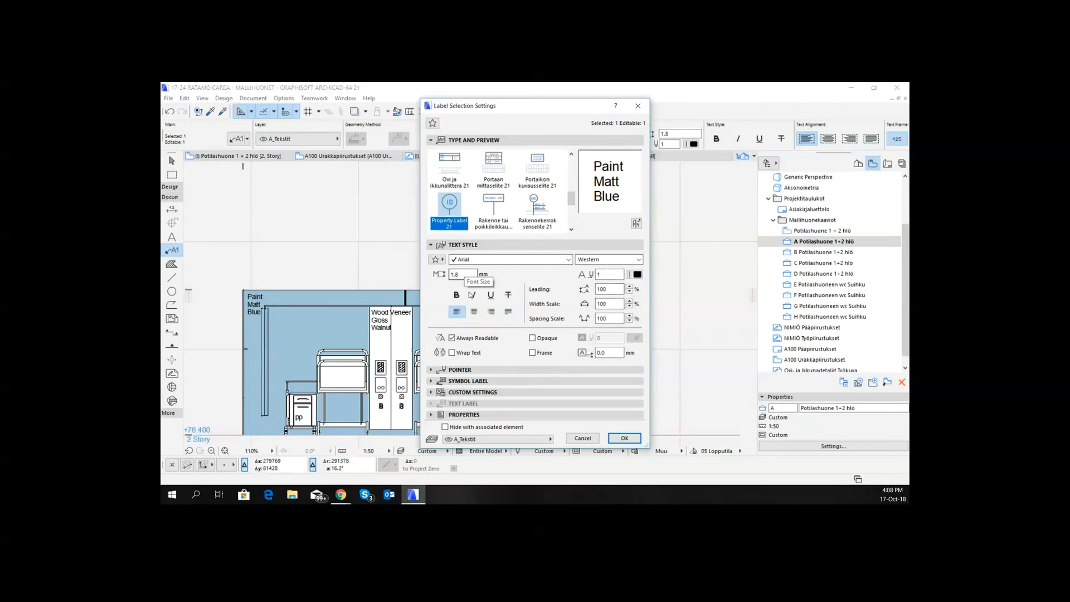
pyautogui.click(432, 381)
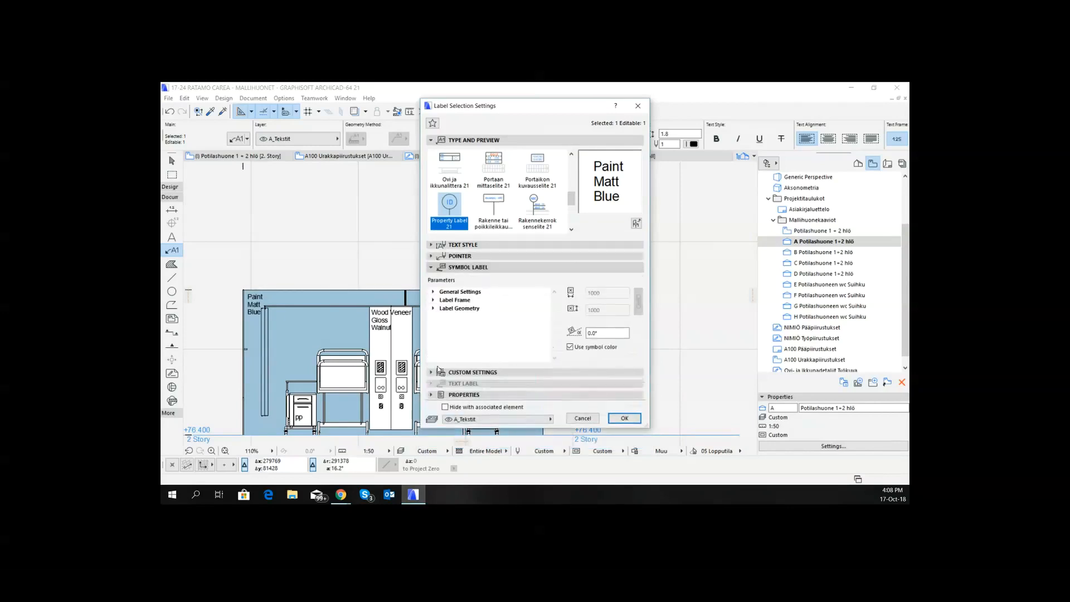
pyautogui.click(433, 293)
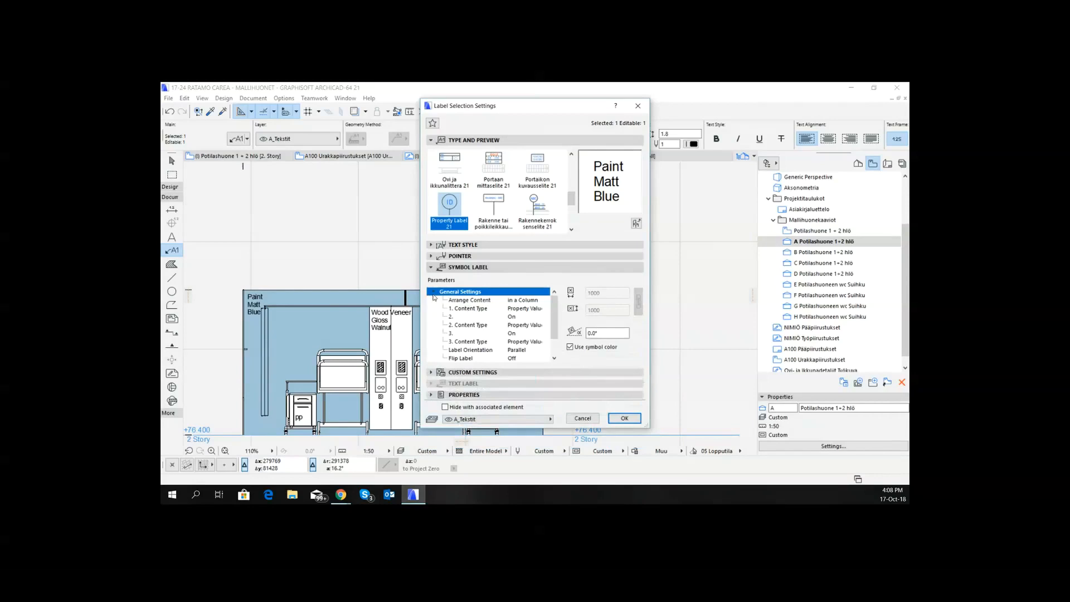
pyautogui.scroll(-3, 499, 304)
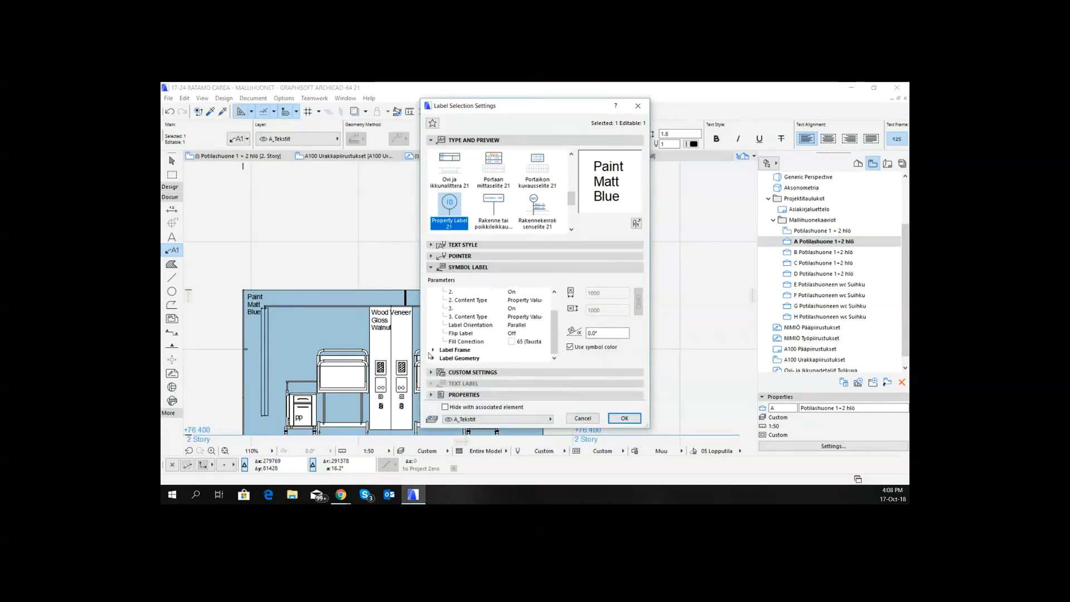
# - Turn on the leader line in the Label Geometry parameters of the Paint/Matt/Blue label
pyautogui.click(436, 358)
pyautogui.scroll(-1, 499, 340)
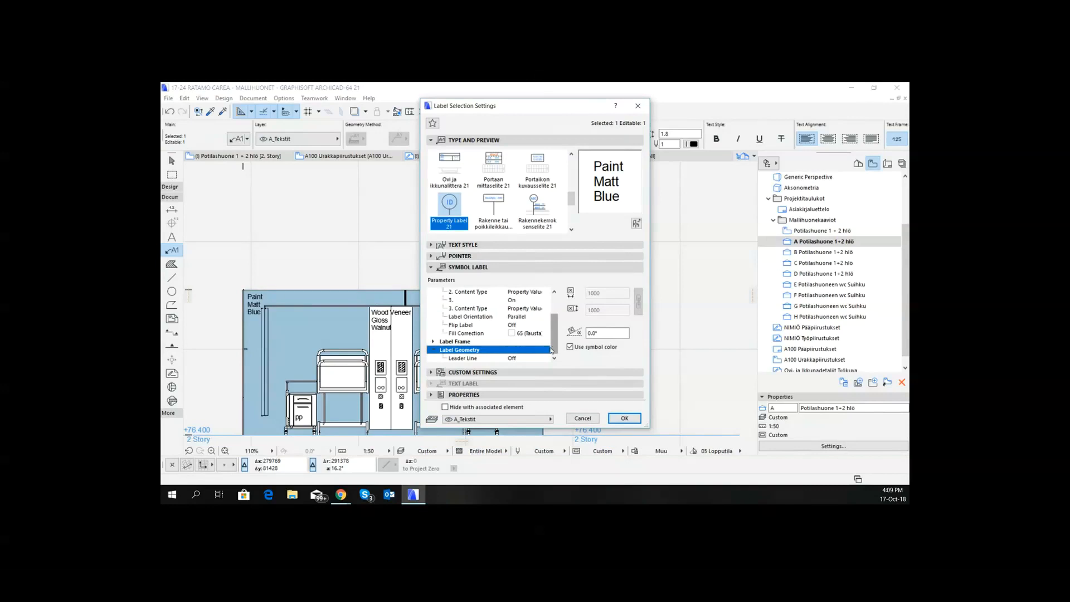
pyautogui.click(530, 359)
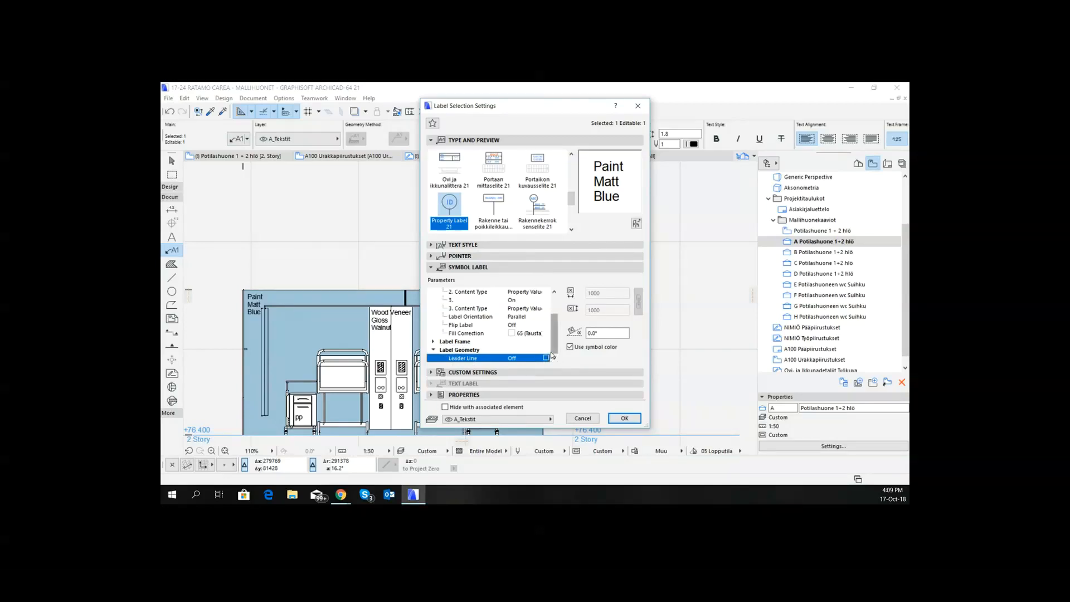
pyautogui.click(546, 358)
pyautogui.scroll(-1, 554, 340)
# - Try to set the label's line extension length to 3
pyautogui.click(533, 358)
pyautogui.moveTo(533, 358); pyautogui.dragTo(485, 361)
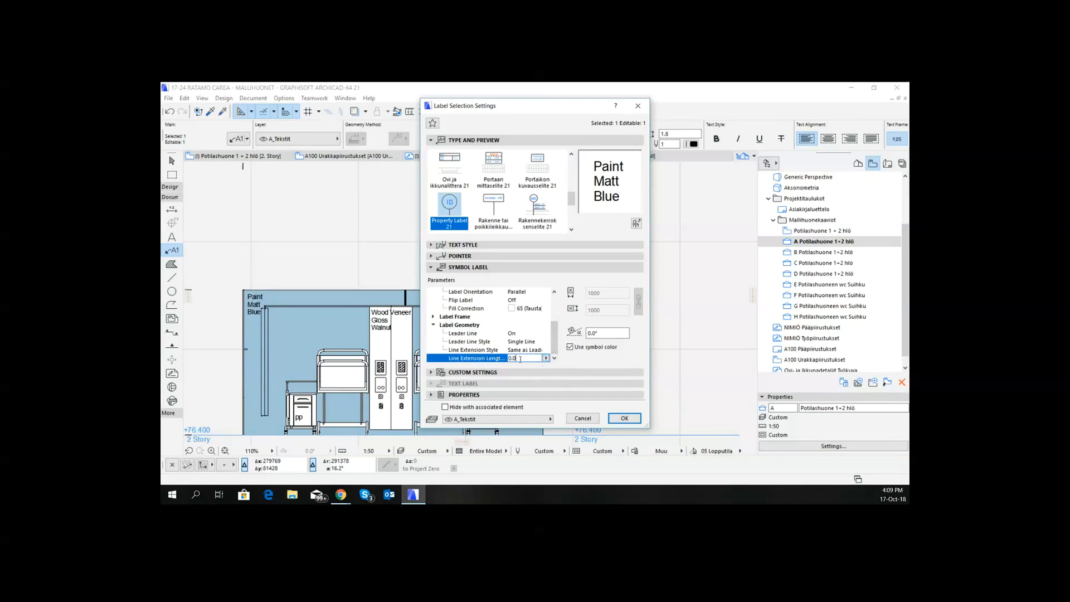
pyautogui.moveTo(518, 359); pyautogui.dragTo(497, 360)
pyautogui.write('3')
pyautogui.click(546, 358)
# - In the Paint/Matt/Blue label's Label Geometry custom settings, set the frame distance to 30 mm and turn off the leader line
pyautogui.click(453, 373)
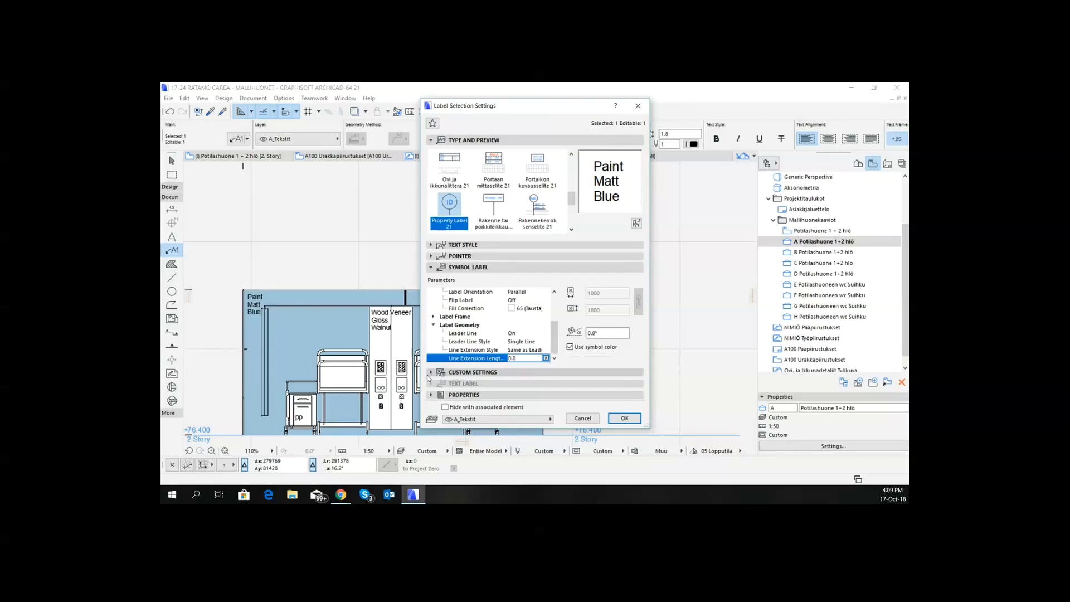
pyautogui.click(454, 373)
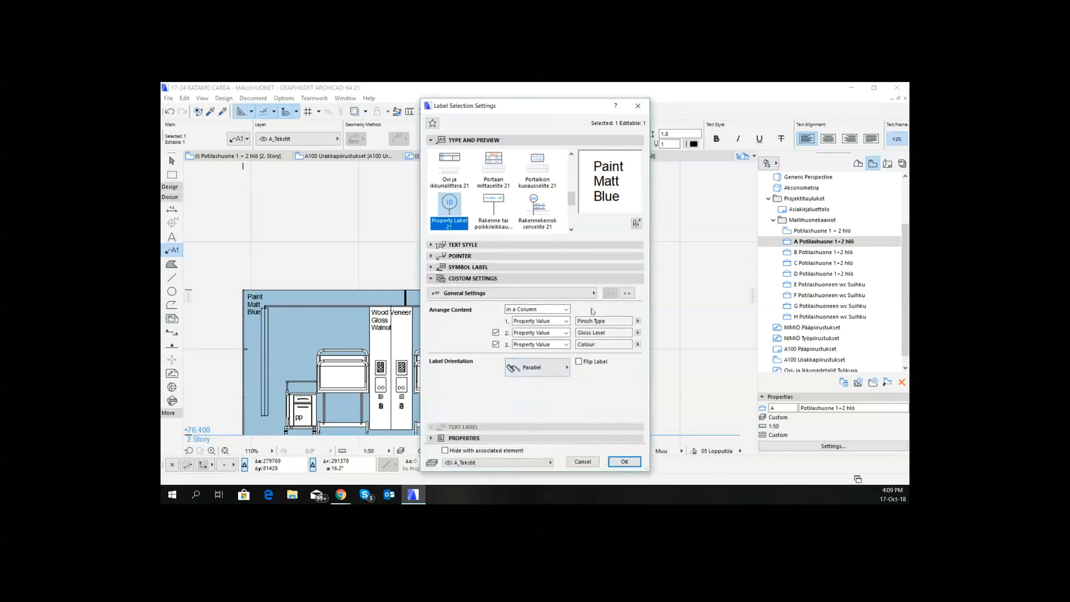
pyautogui.click(627, 293)
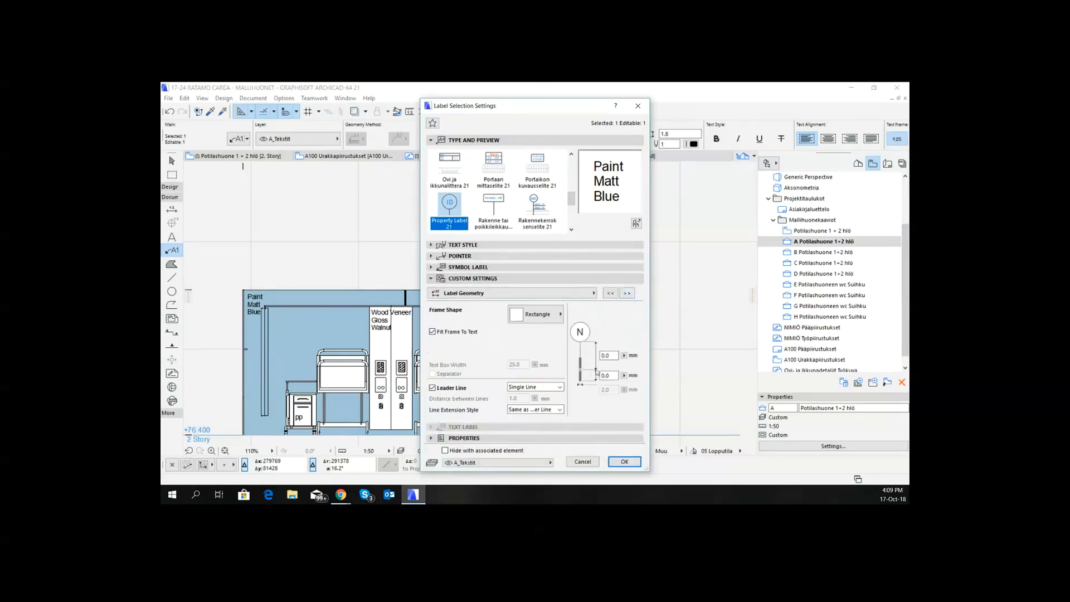
pyautogui.doubleClick(612, 355)
pyautogui.write('5')
pyautogui.click(610, 374)
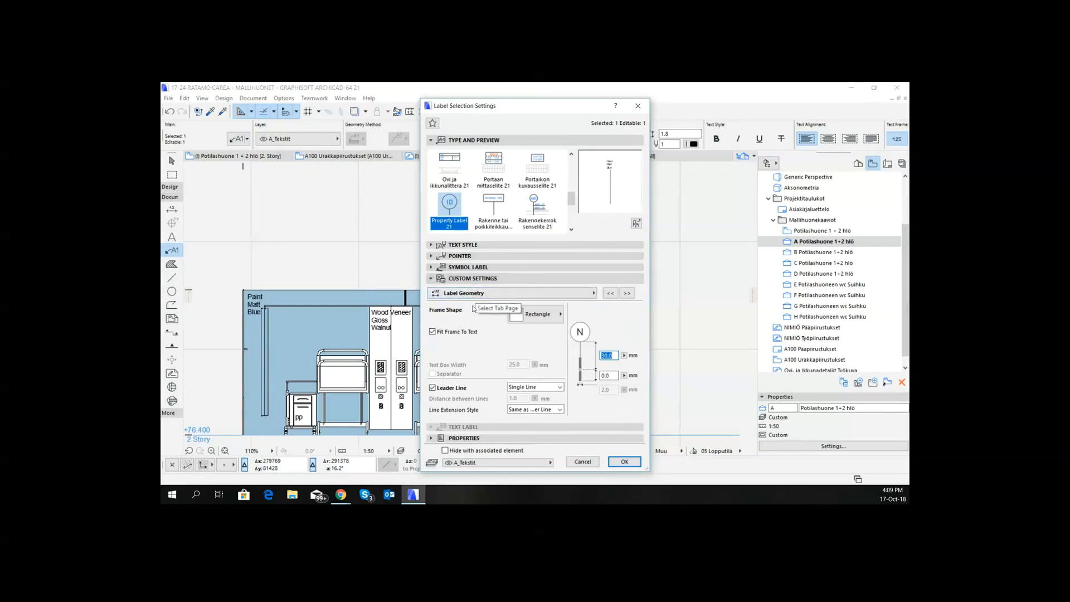
pyautogui.click(433, 388)
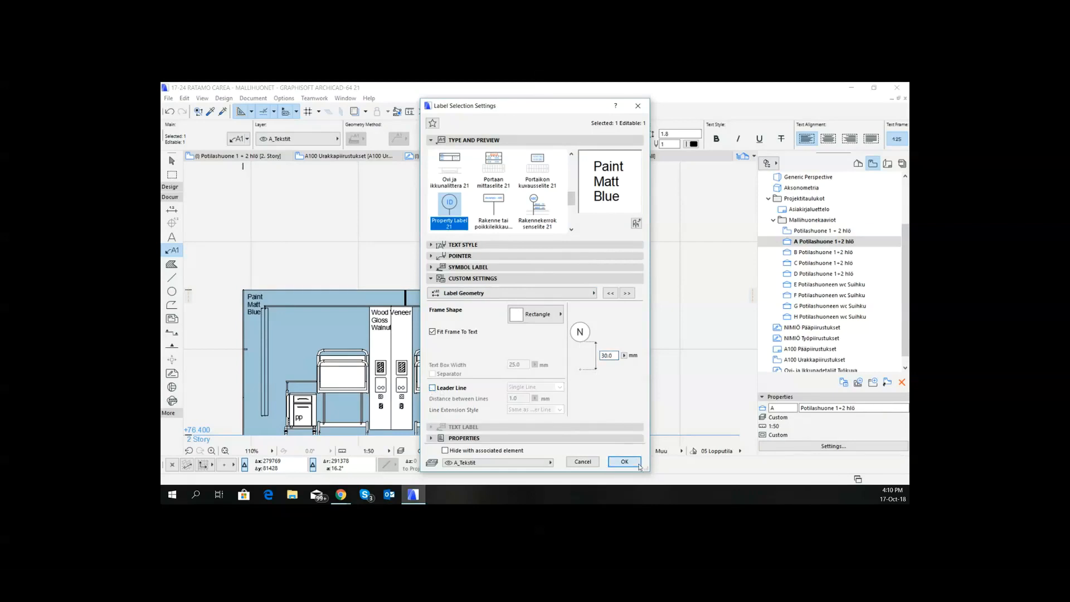
pyautogui.click(638, 464)
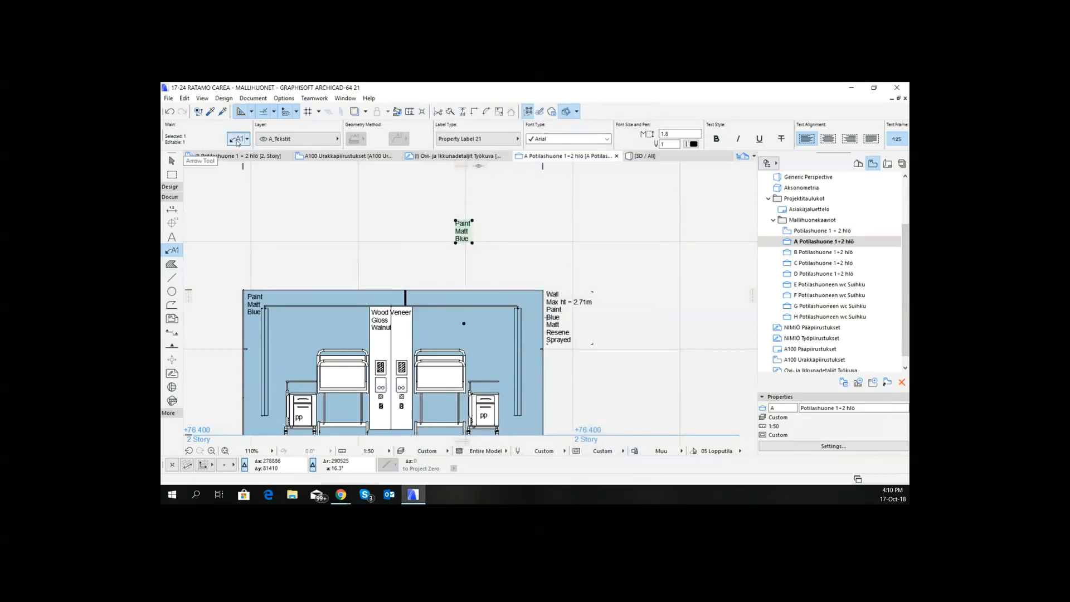
# - Set the frame distance of the Paint/Matt/Blue label to 0 mm and deselect the label
pyautogui.click(237, 139)
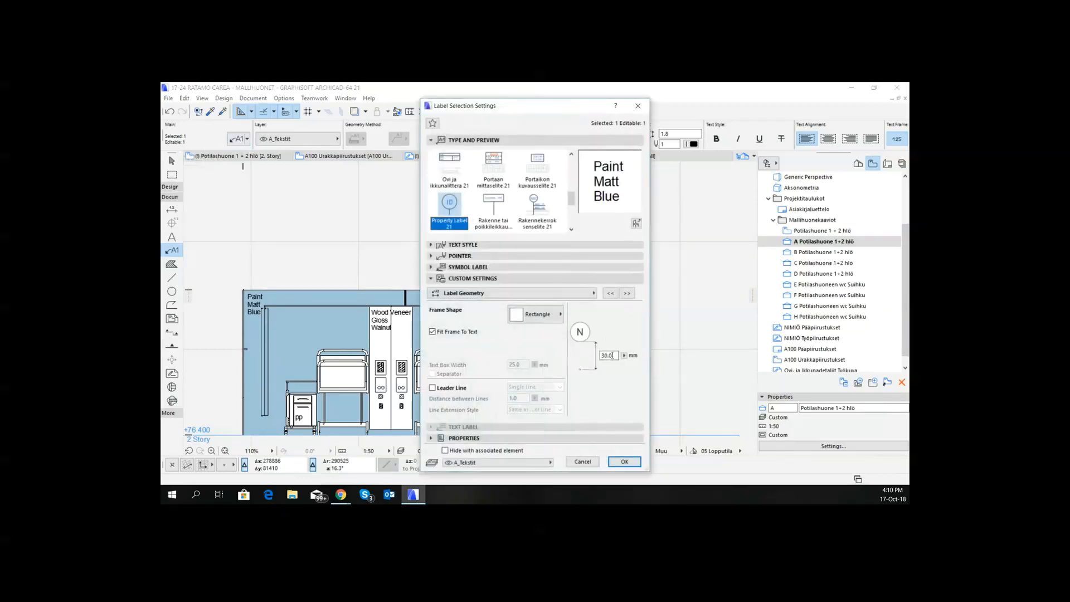
pyautogui.moveTo(612, 355); pyautogui.dragTo(603, 355)
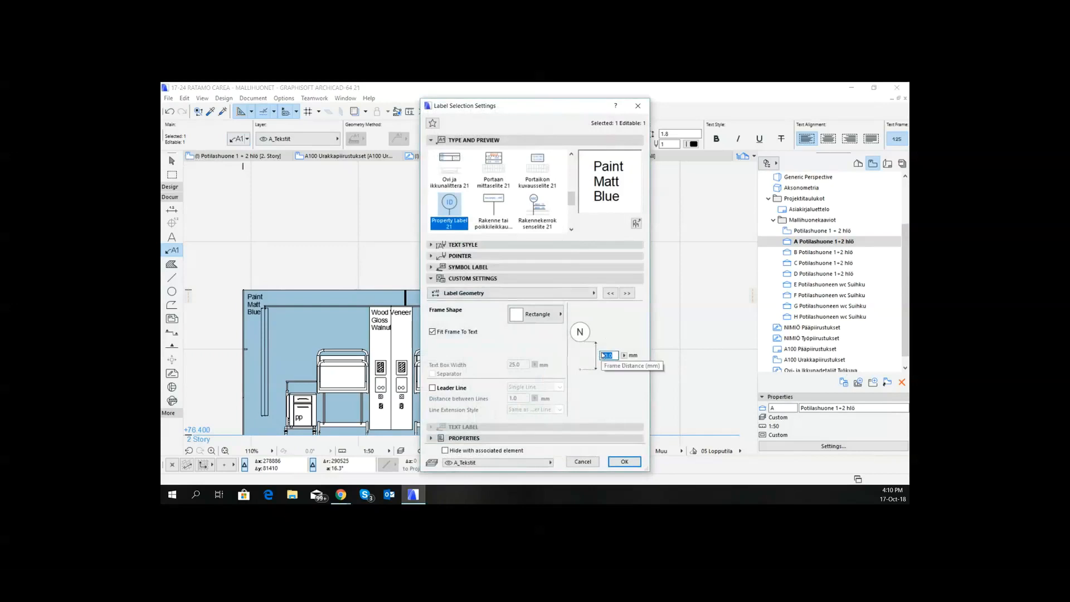
pyautogui.press('BackSpace')
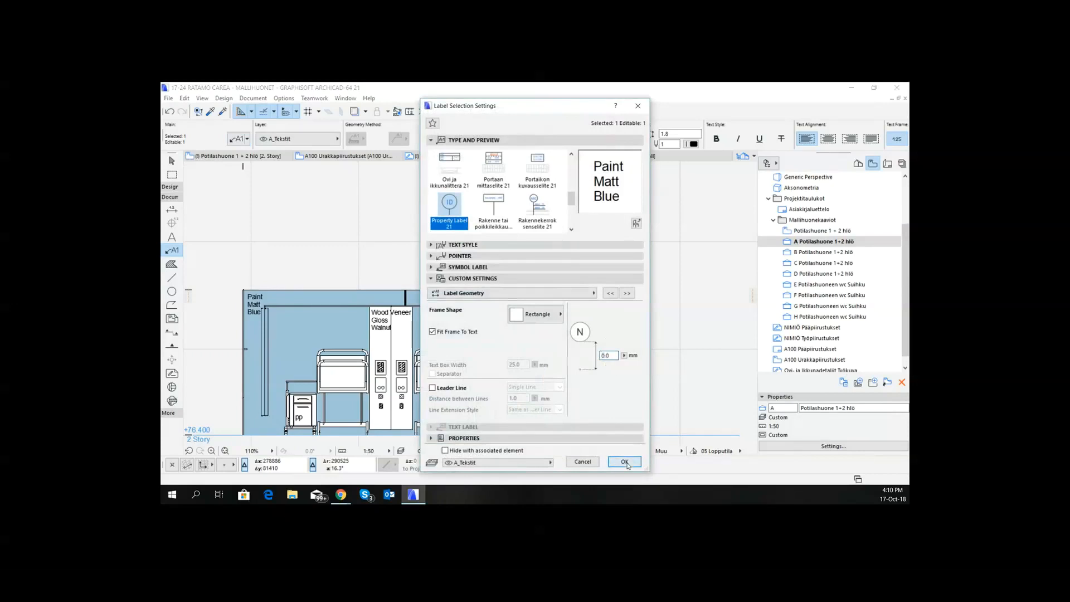
pyautogui.click(624, 461)
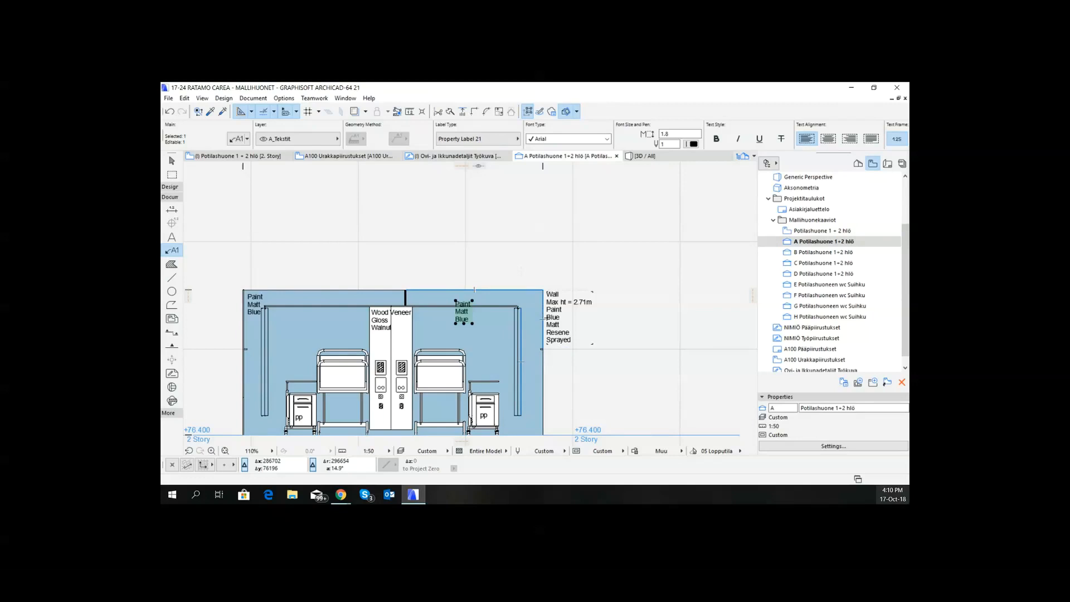
pyautogui.press('Escape')
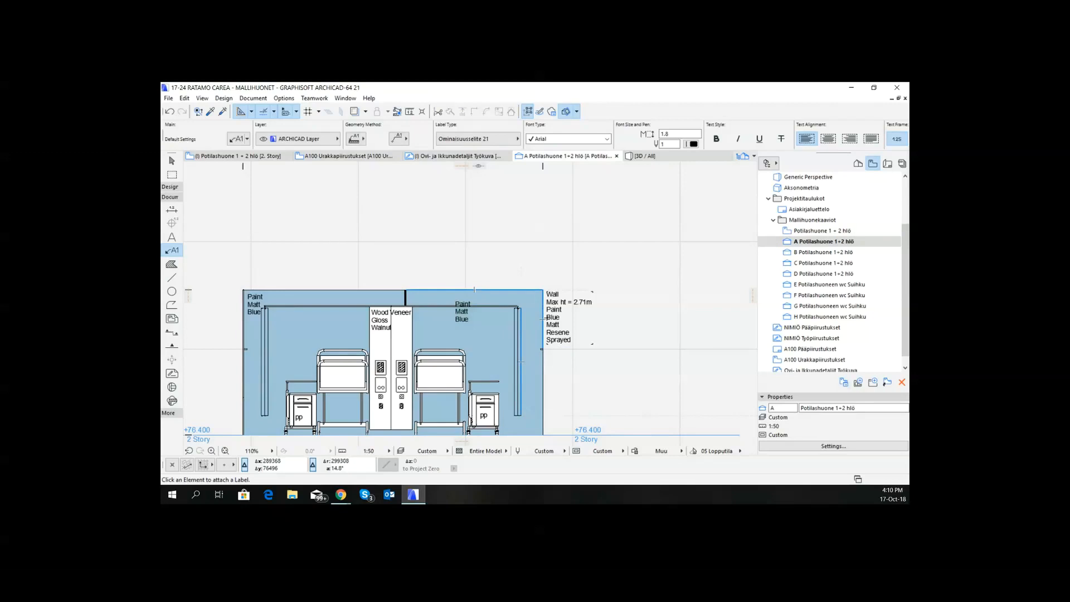
# - Switch to the Google Chrome window
pyautogui.hotkey('alt', 'Tab')
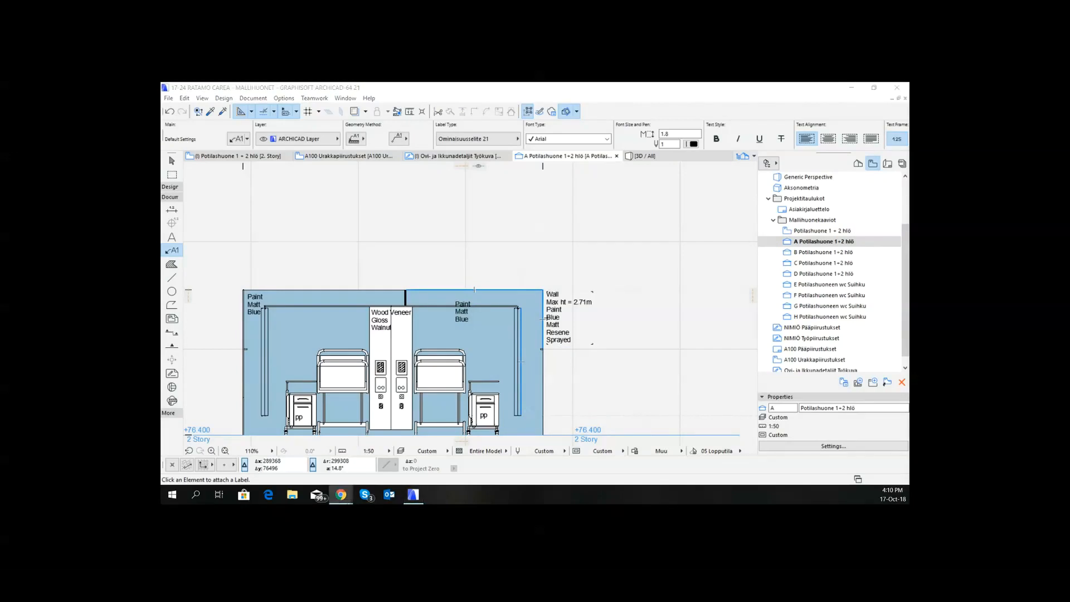